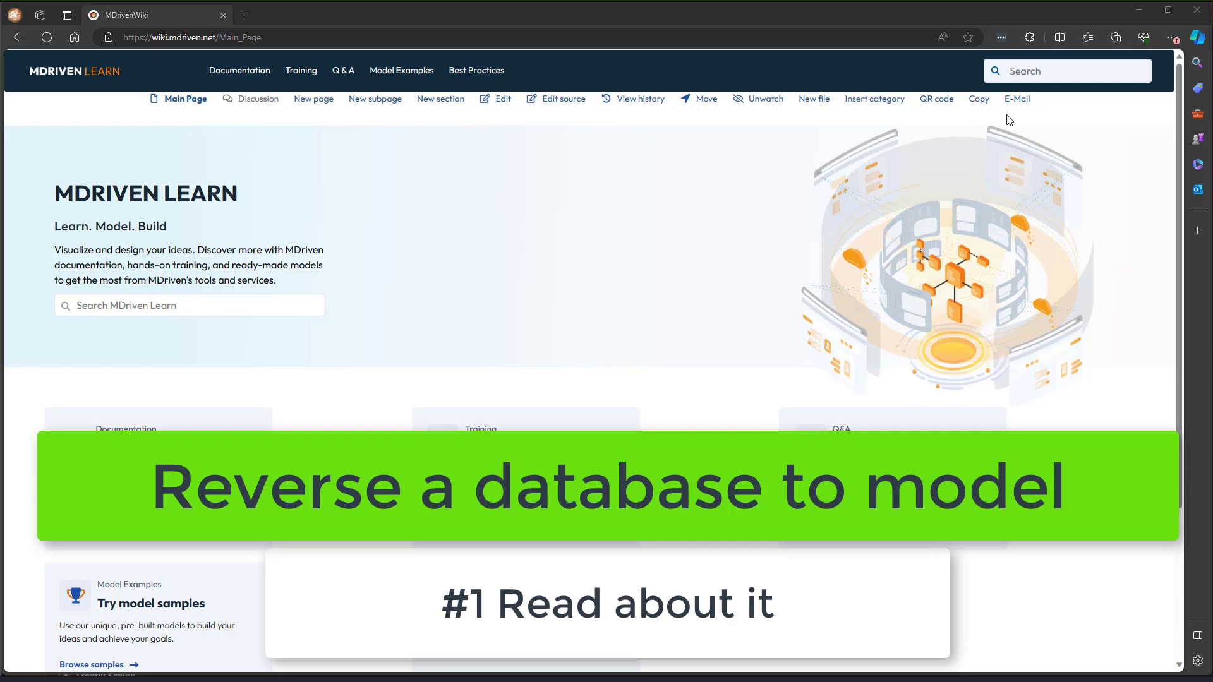
- Search the MDriven Wiki for 'legacy data', fixing the typo, and open the full results
left_click(1018, 70)
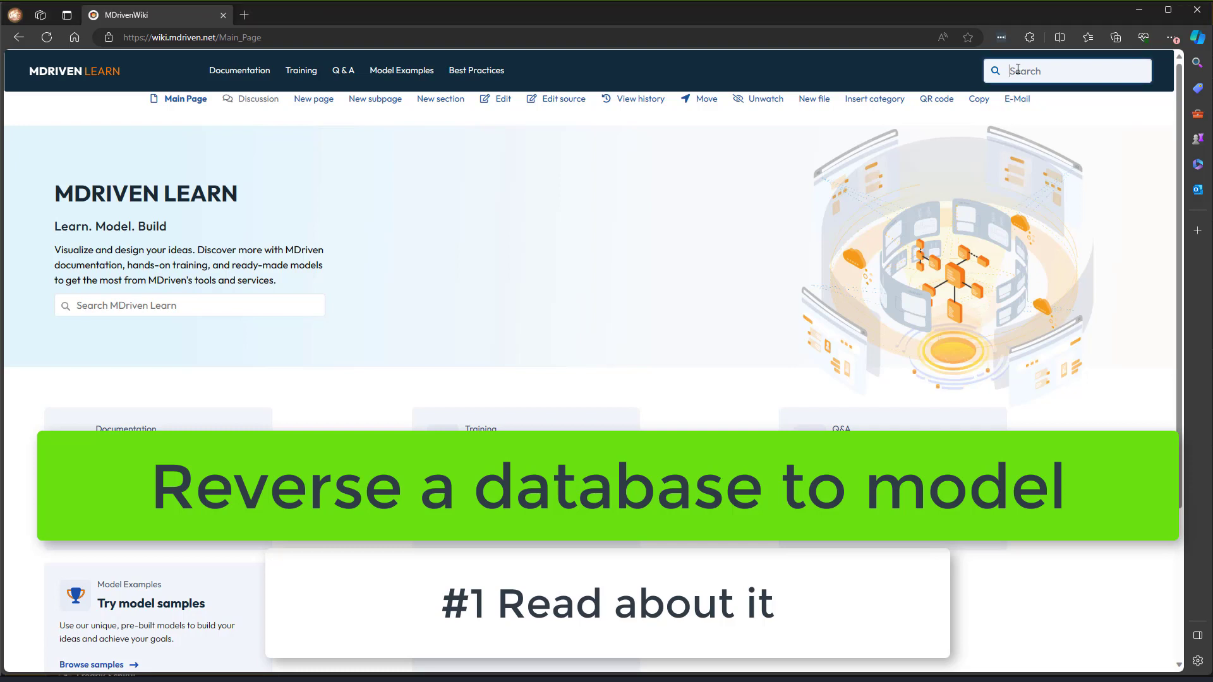
type("lecacy")
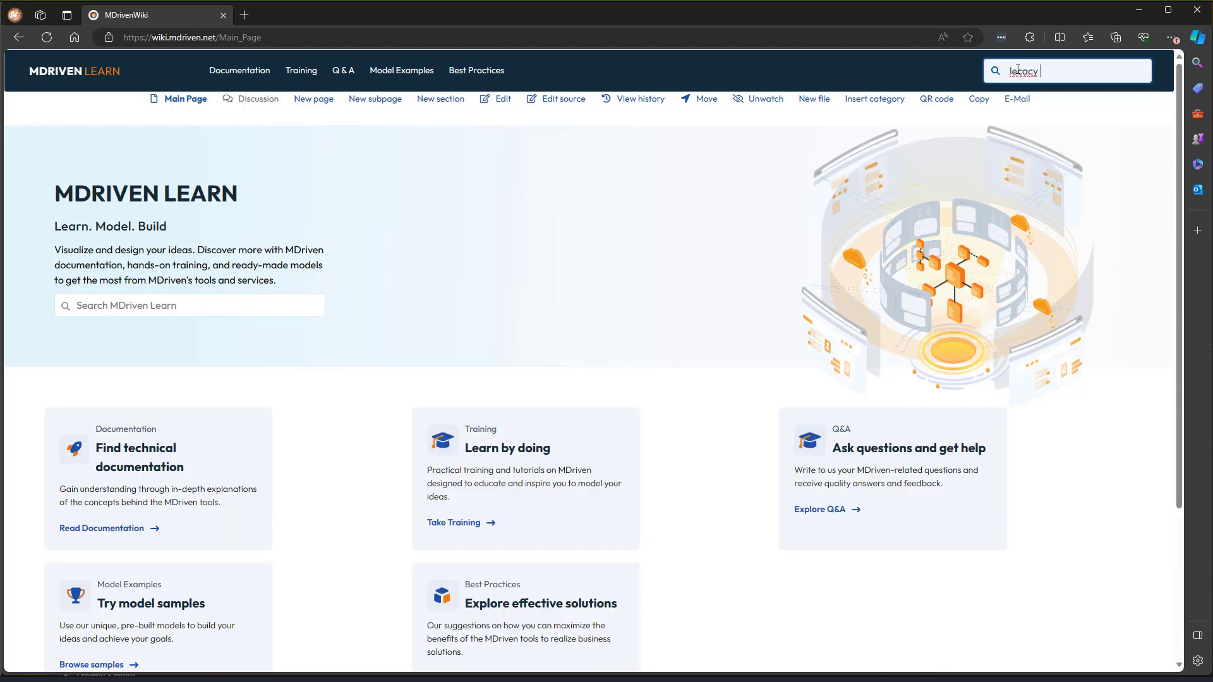
type(" data")
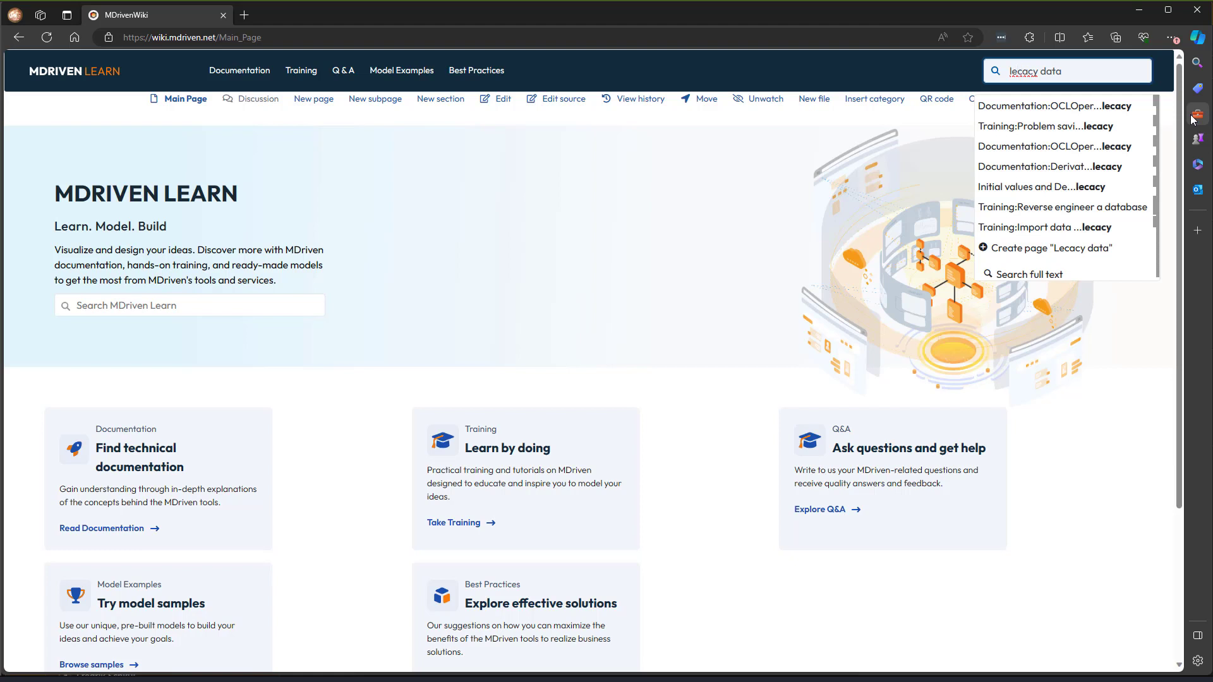
type("ga")
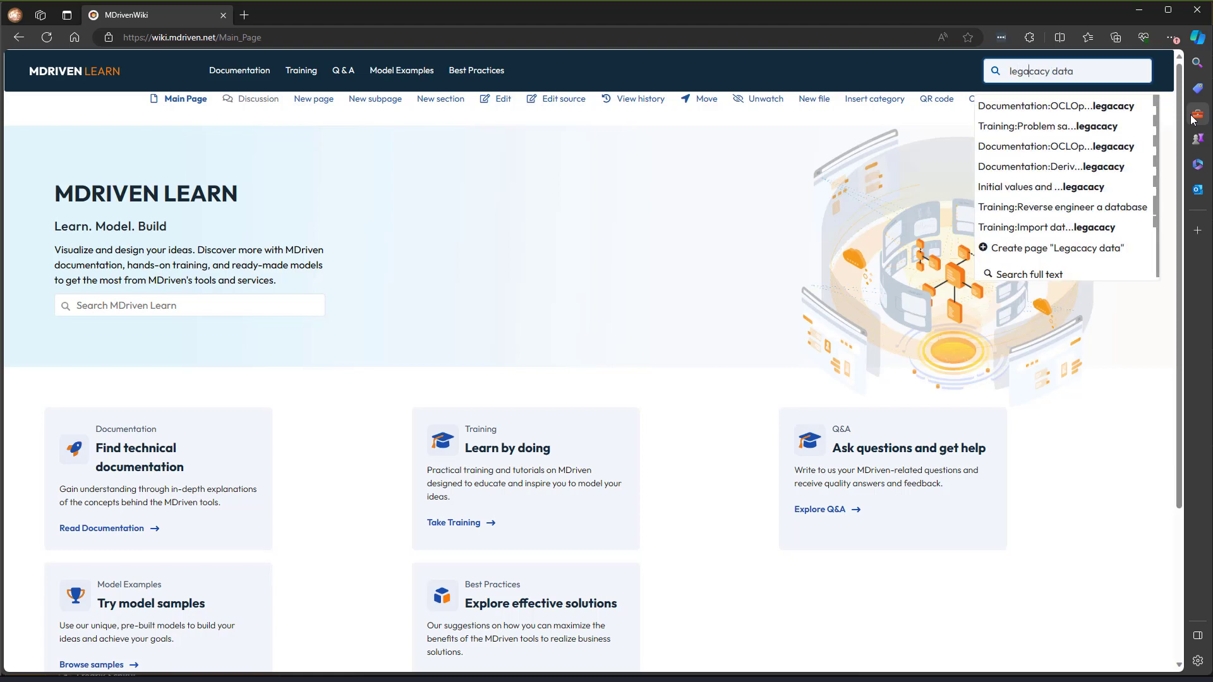
key("BackSpace")
key("BackSpace")
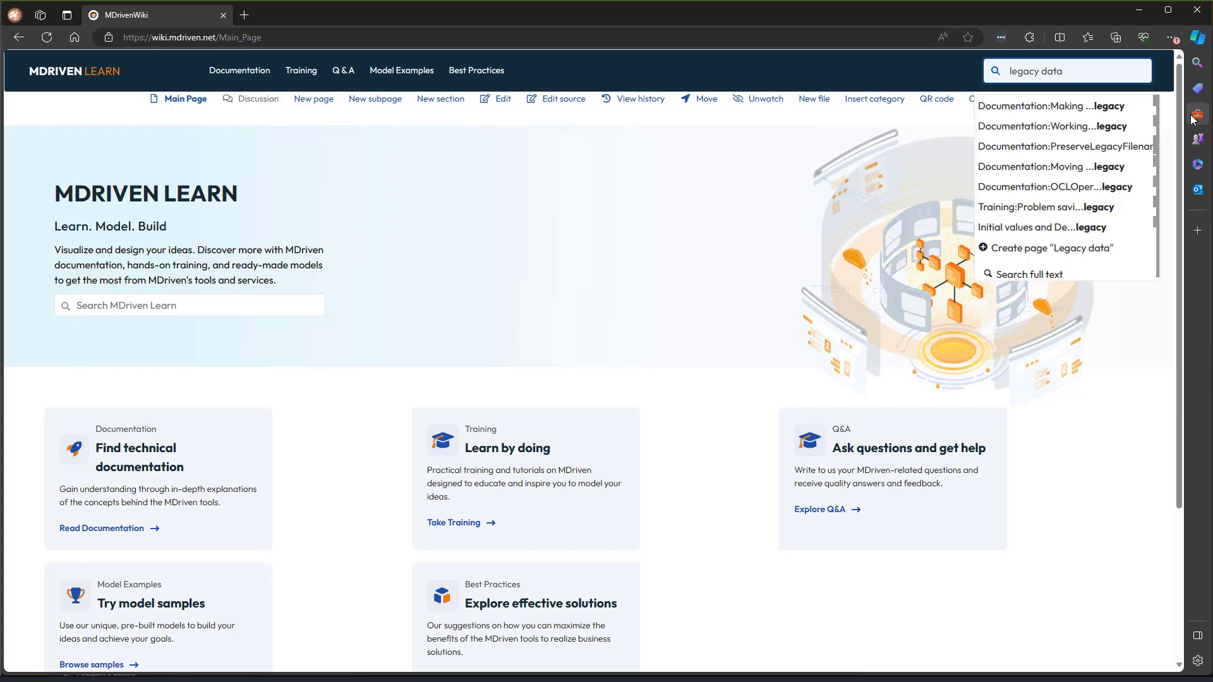
key("Return")
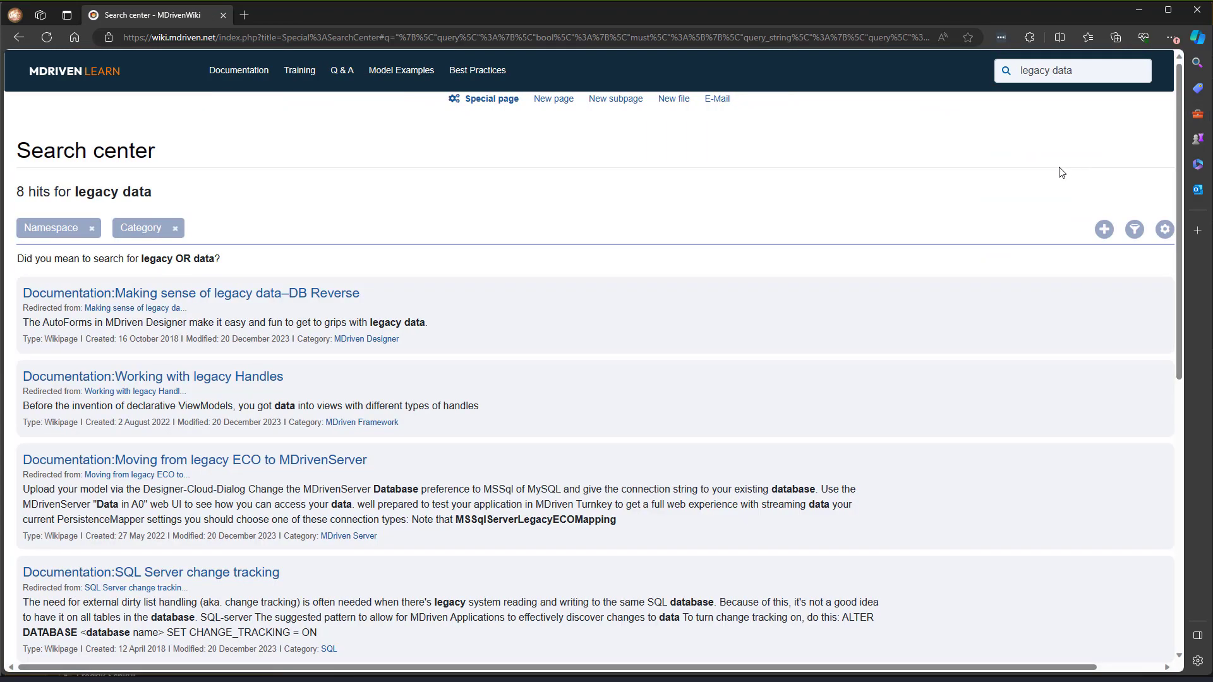
- Open the 'Making sense of legacy data–DB Reverse' article and search the wiki for REVERSE A DATABASE
left_click(176, 295)
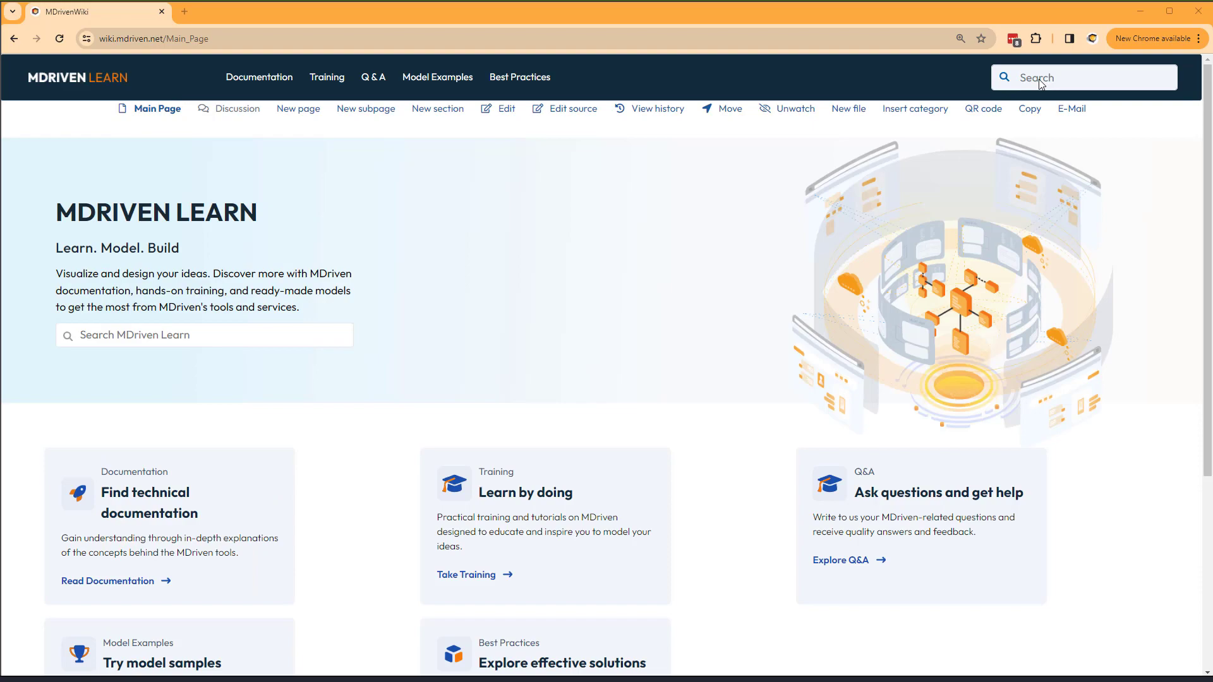
type("REVERSE A DATABASE")
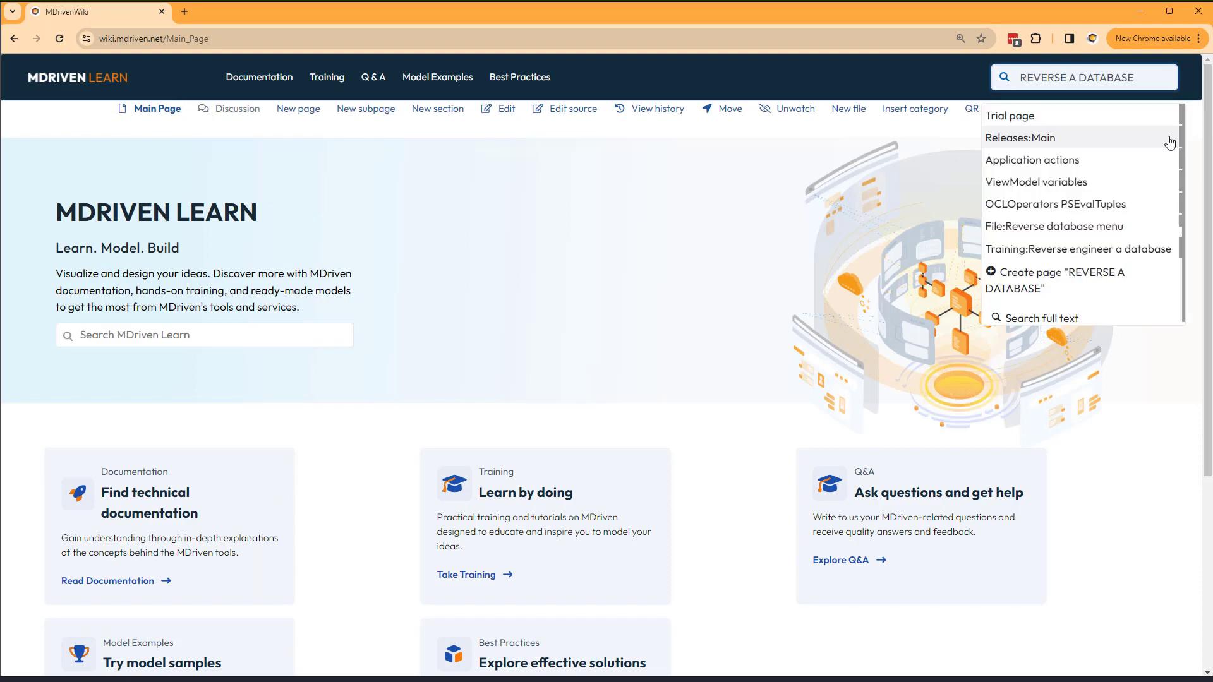
key("Return")
scroll(142, 349, "down", 4)
scroll(142, 350, "down", 10)
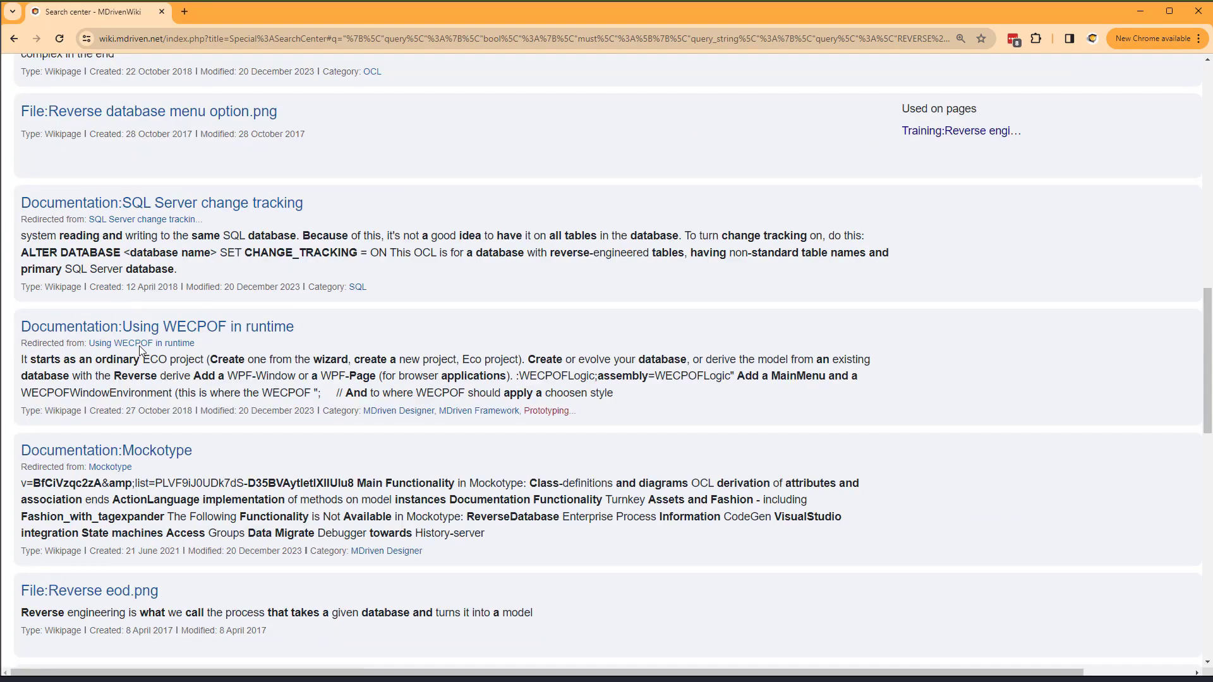
- Read the Training:Reverse engineer a database page at 125% zoom, then begin a new-tab search with 'No'
left_click(960, 131)
key("ctrl+plus")
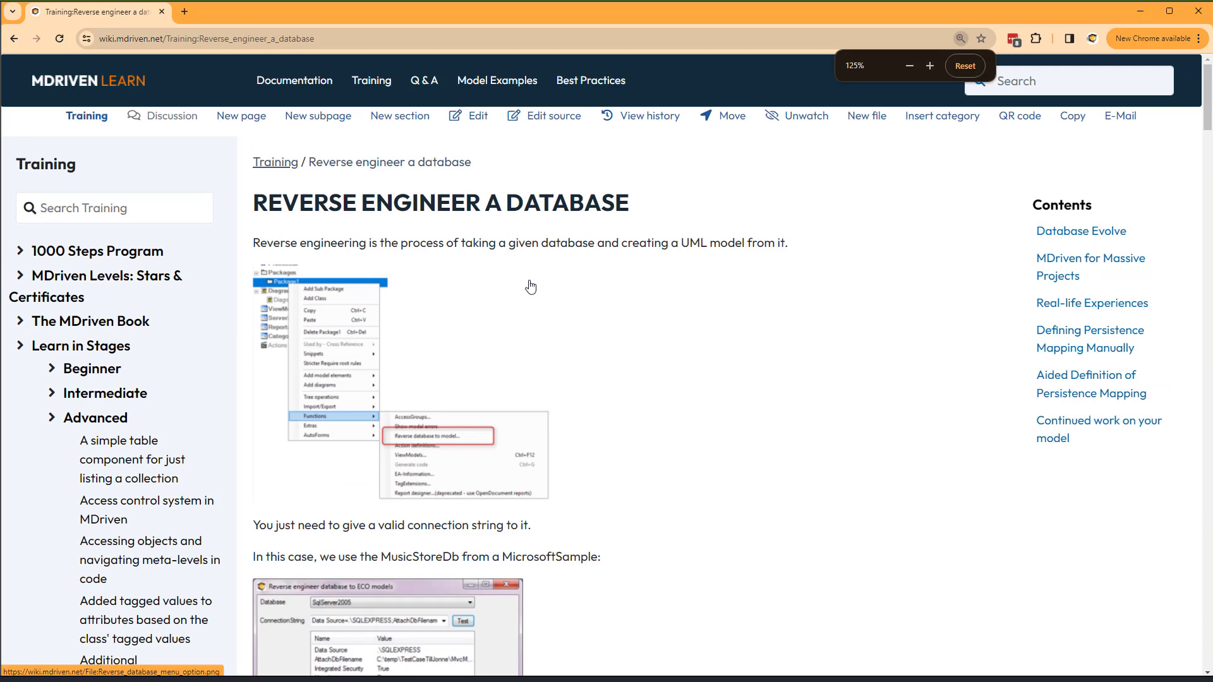
scroll(530, 287, "down", 10)
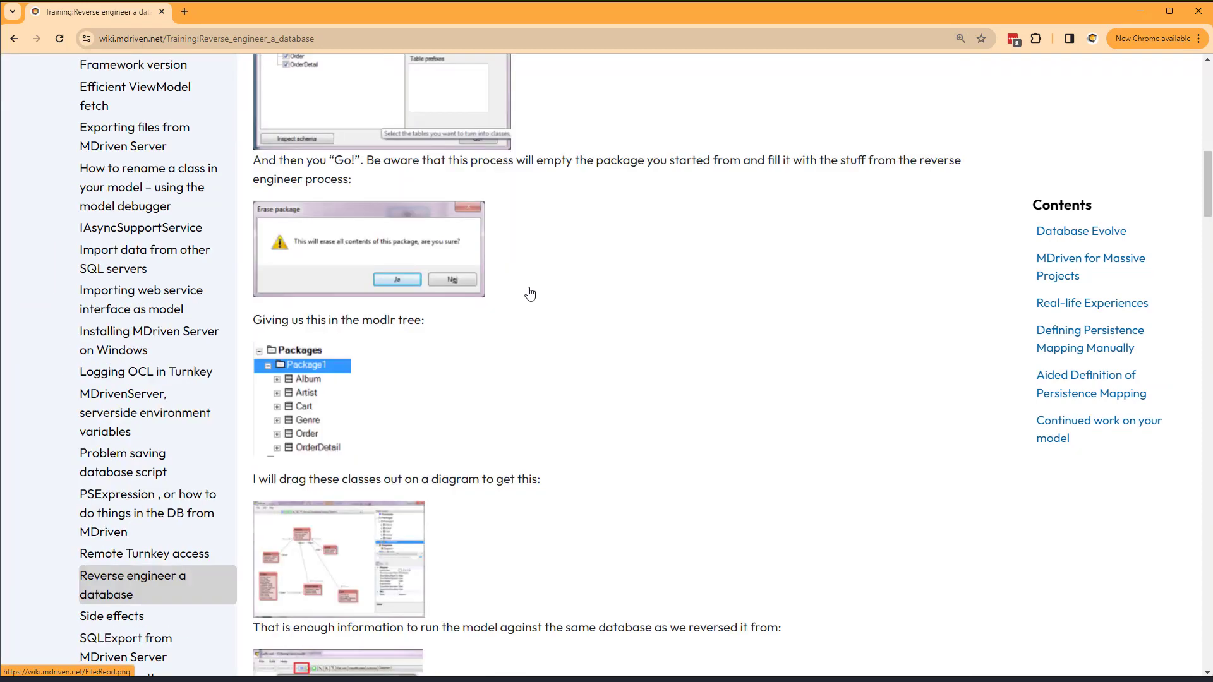
scroll(530, 294, "down", 10)
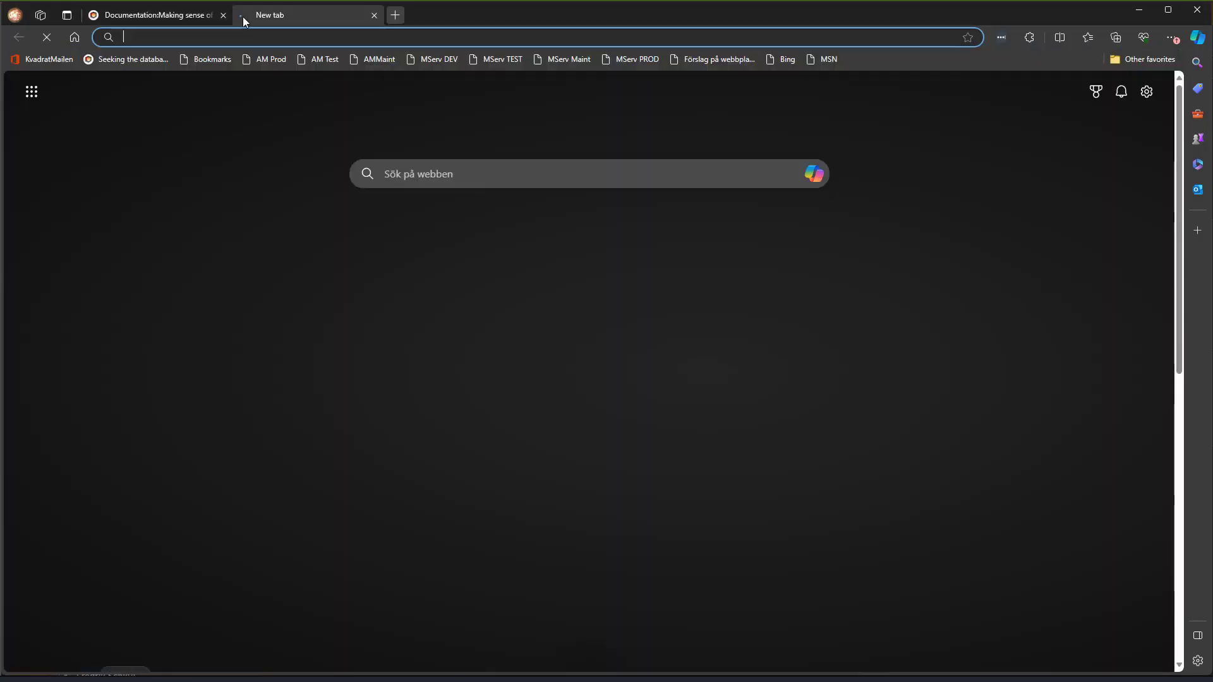
left_click(426, 171)
type("No")
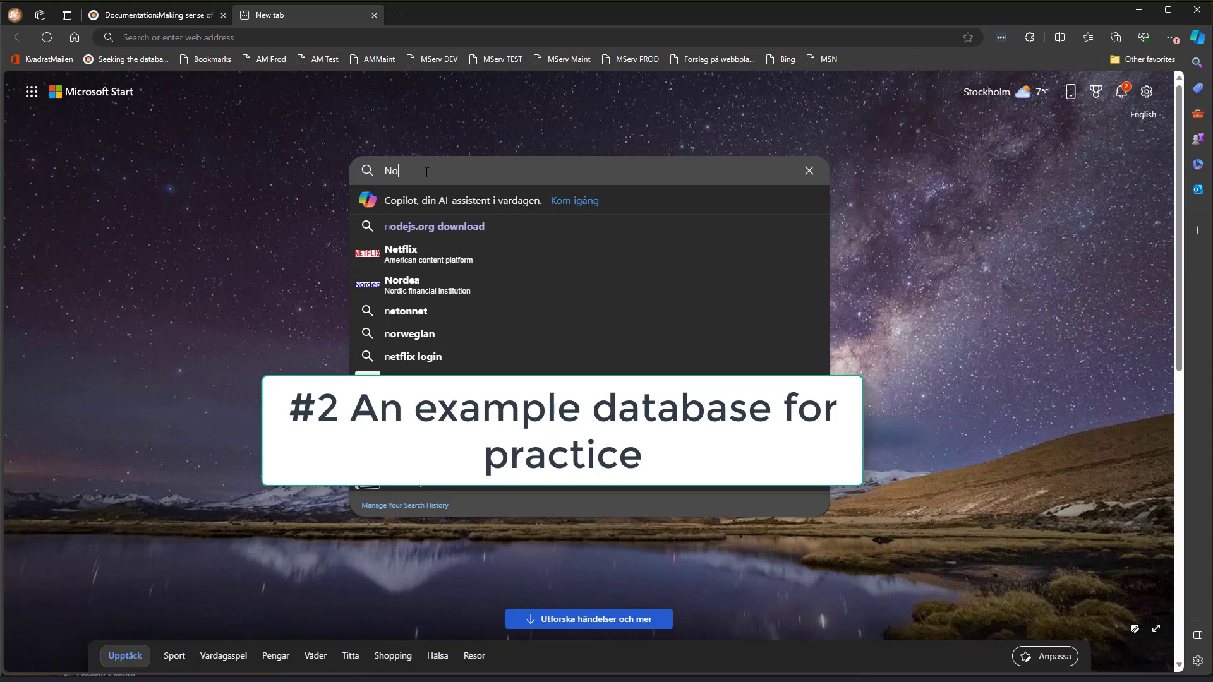
- Search for the Northwind sample database download and open Microsoft's sample databases article
type("rthwind example data")
key("Down")
key("Down")
key("Return")
scroll(425, 180, "down", 5)
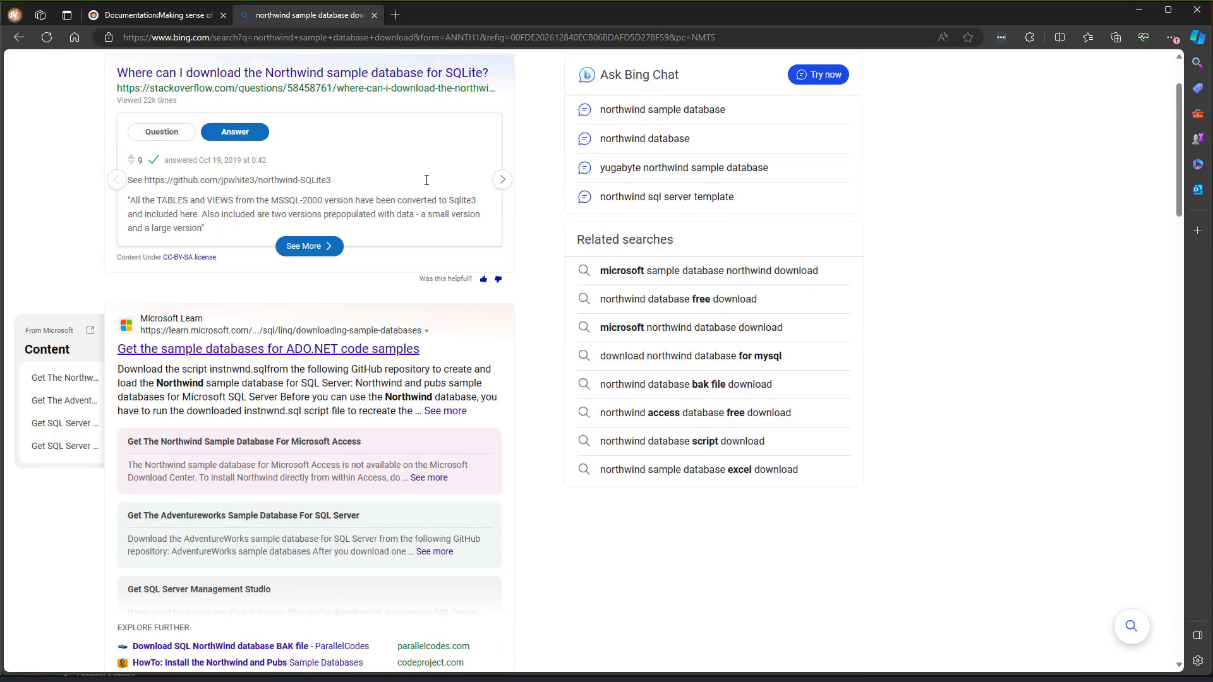
left_click(290, 330)
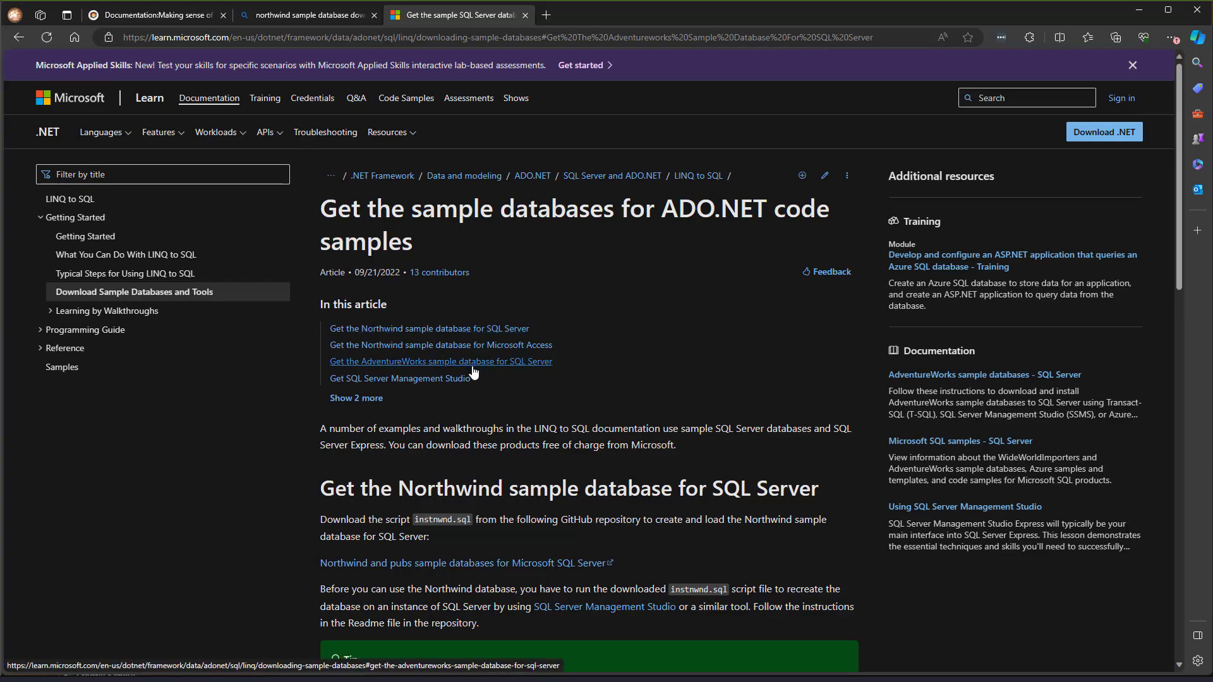
- Follow the AdventureWorks link to GitHub and download AdventureWorks2019.bak
left_click(430, 362)
left_click(427, 157)
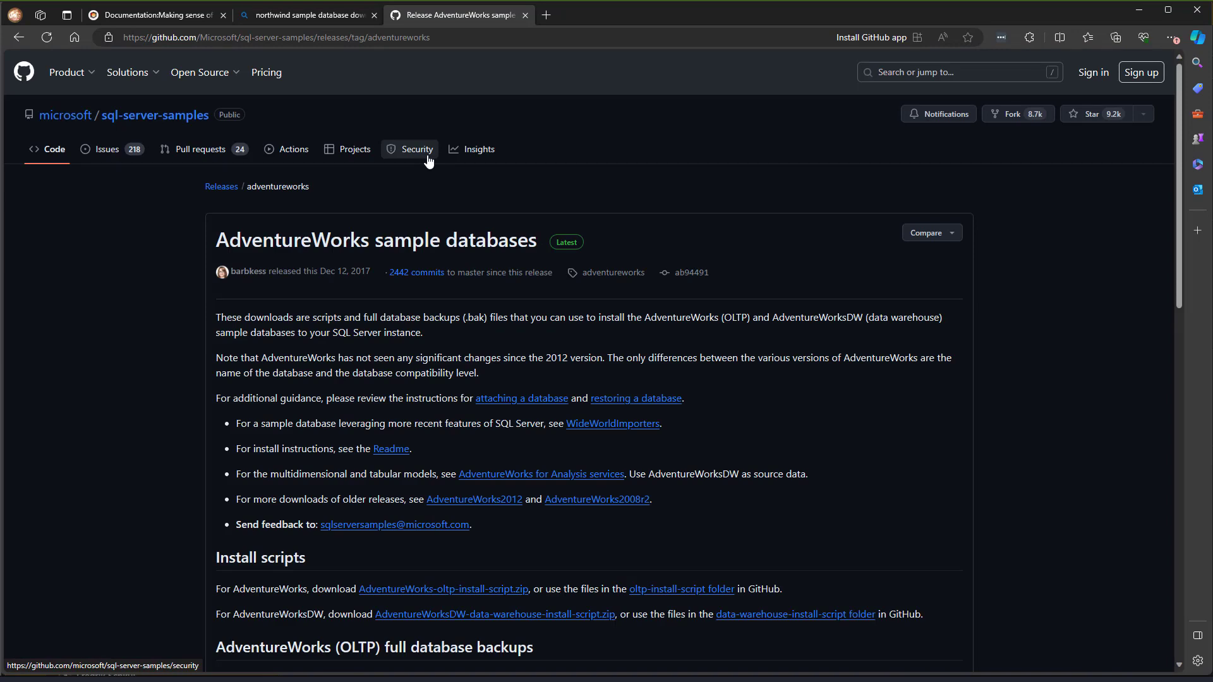
scroll(303, 499, "down", 3)
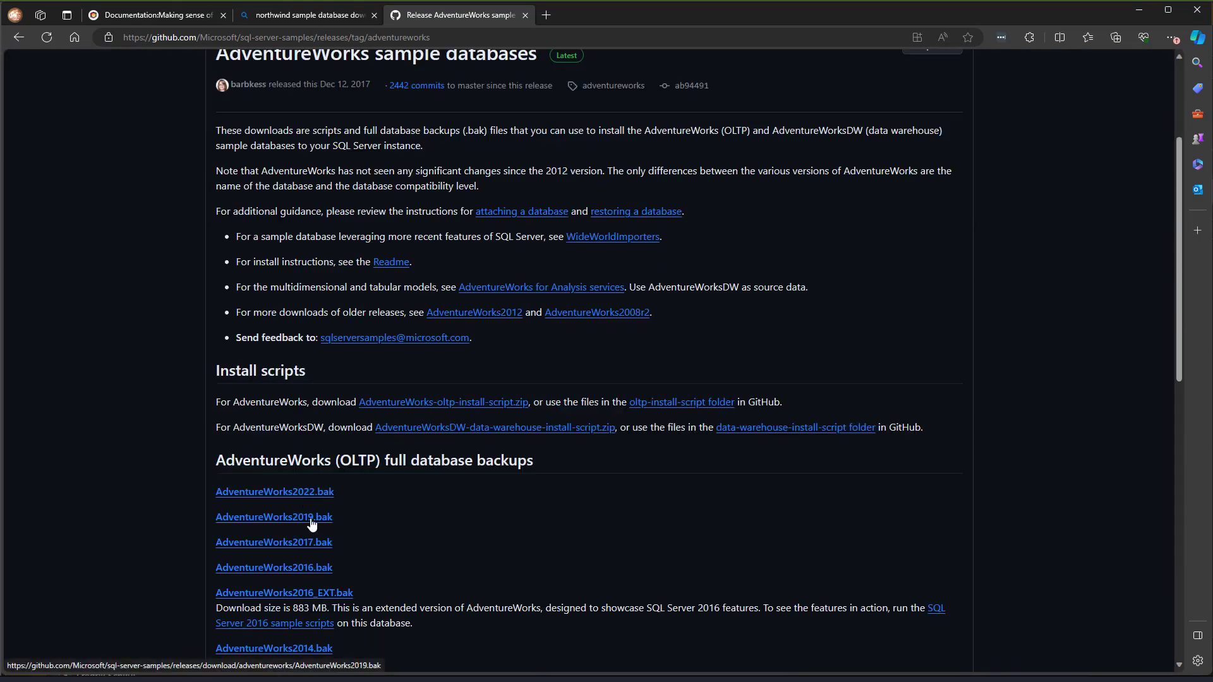
left_click(312, 523)
key("alt+Tab")
key("Tab")
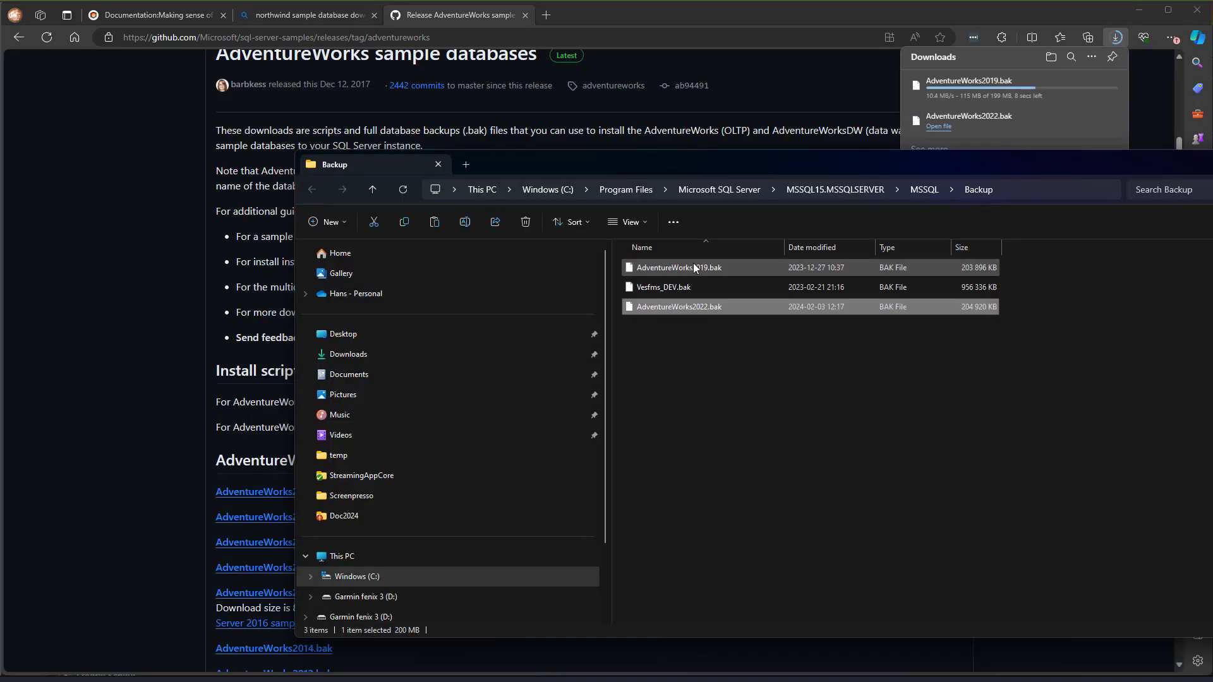
- Restore the AdventureWorks2019.bak backup as the adventureworks2024 database
key("alt+Tab")
left_click(867, 517)
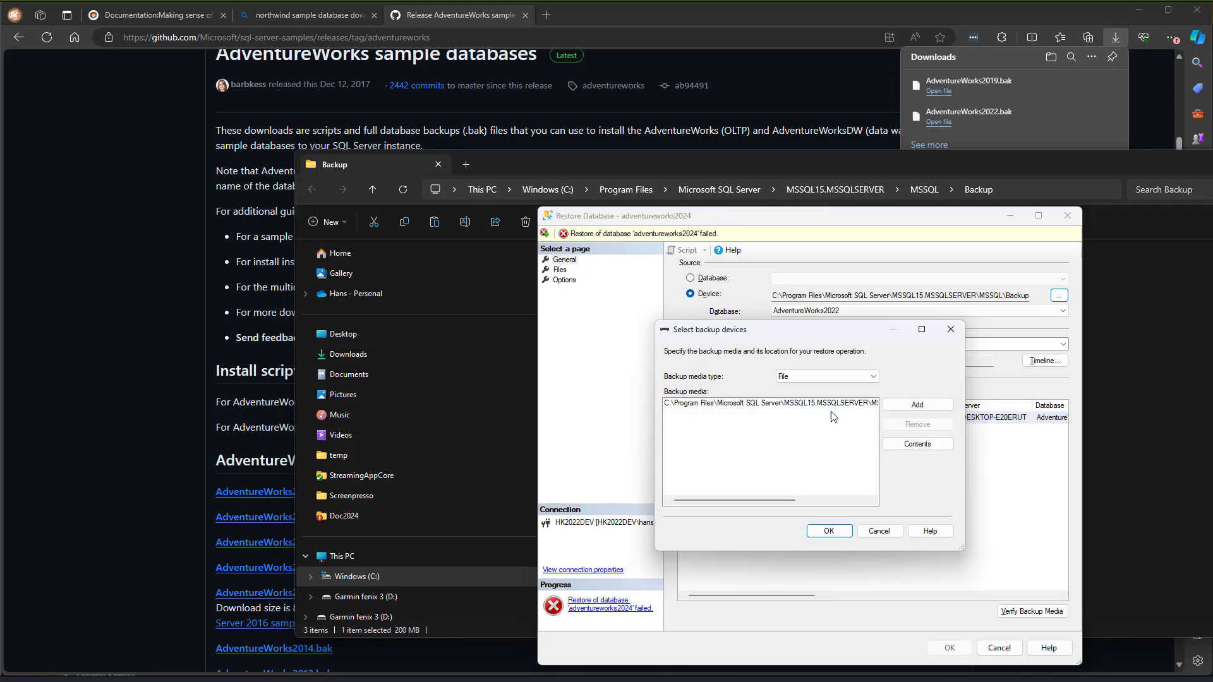
left_click(840, 532)
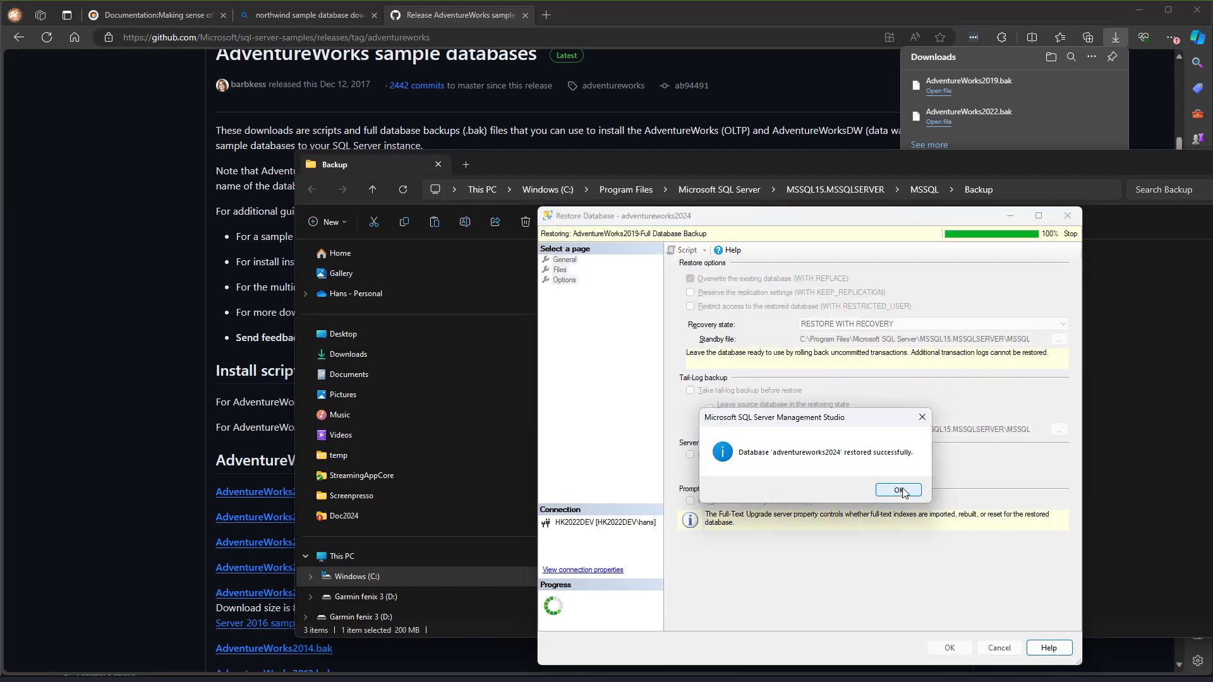
key("alt+Tab")
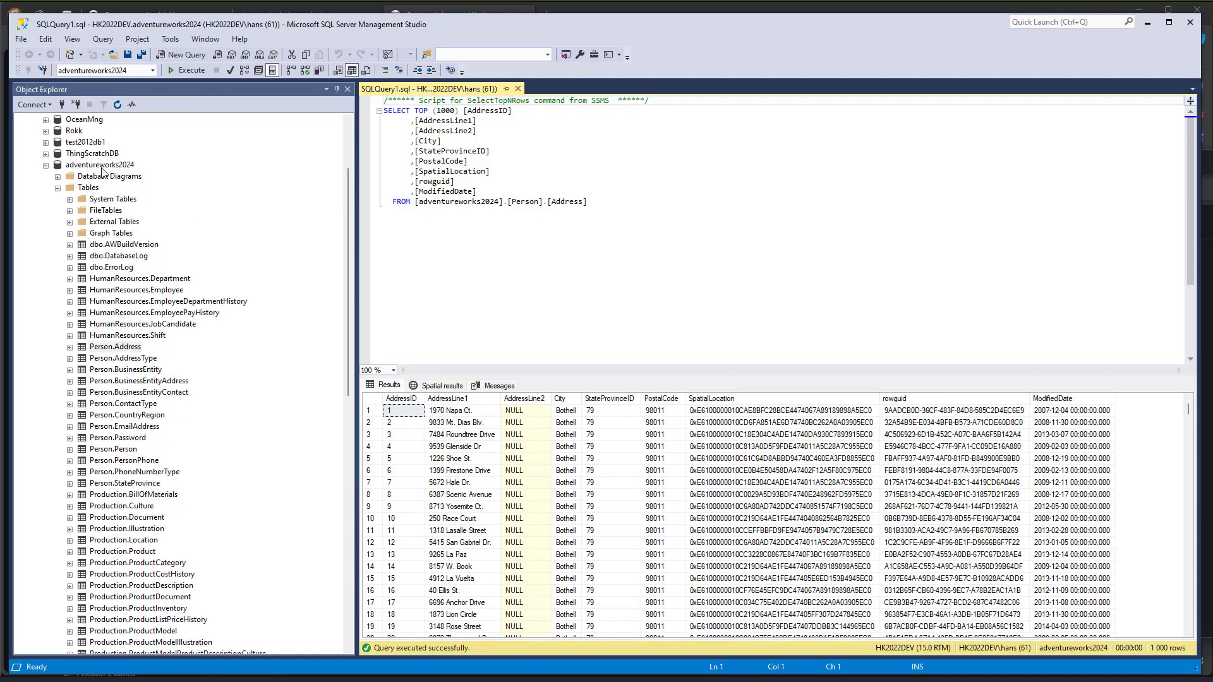
- Select the adventureworks2024 database, then open mdriven.net in the browser
left_click(101, 167)
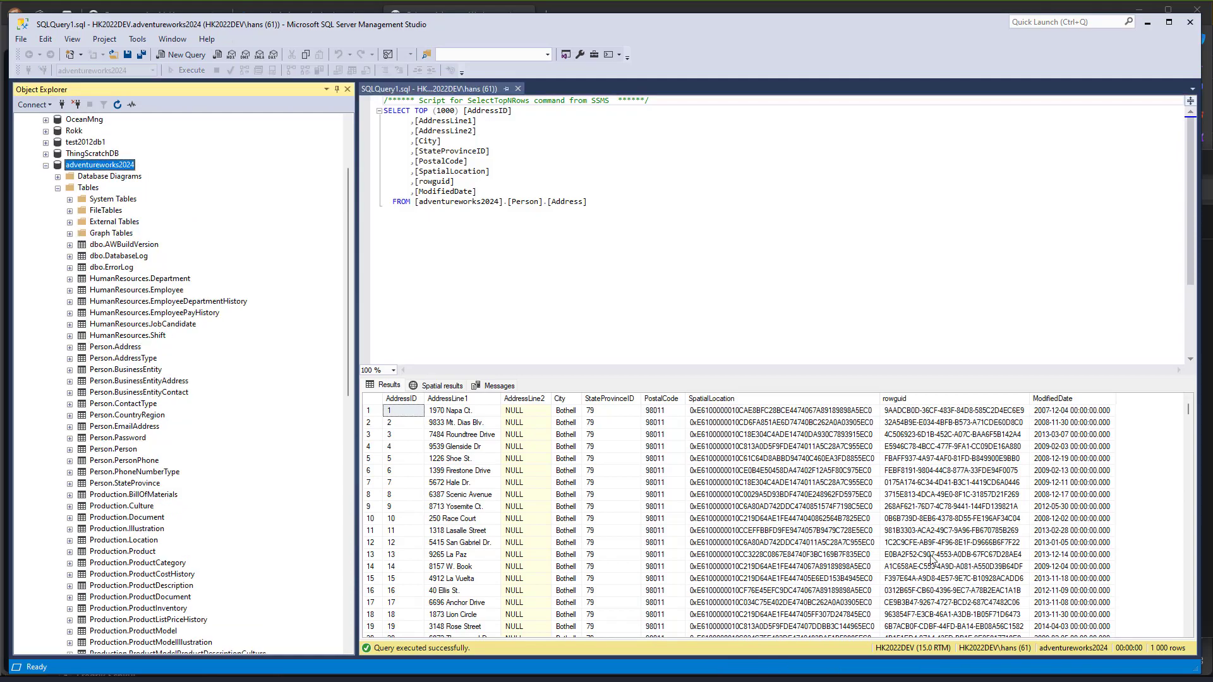
key("alt+Tab")
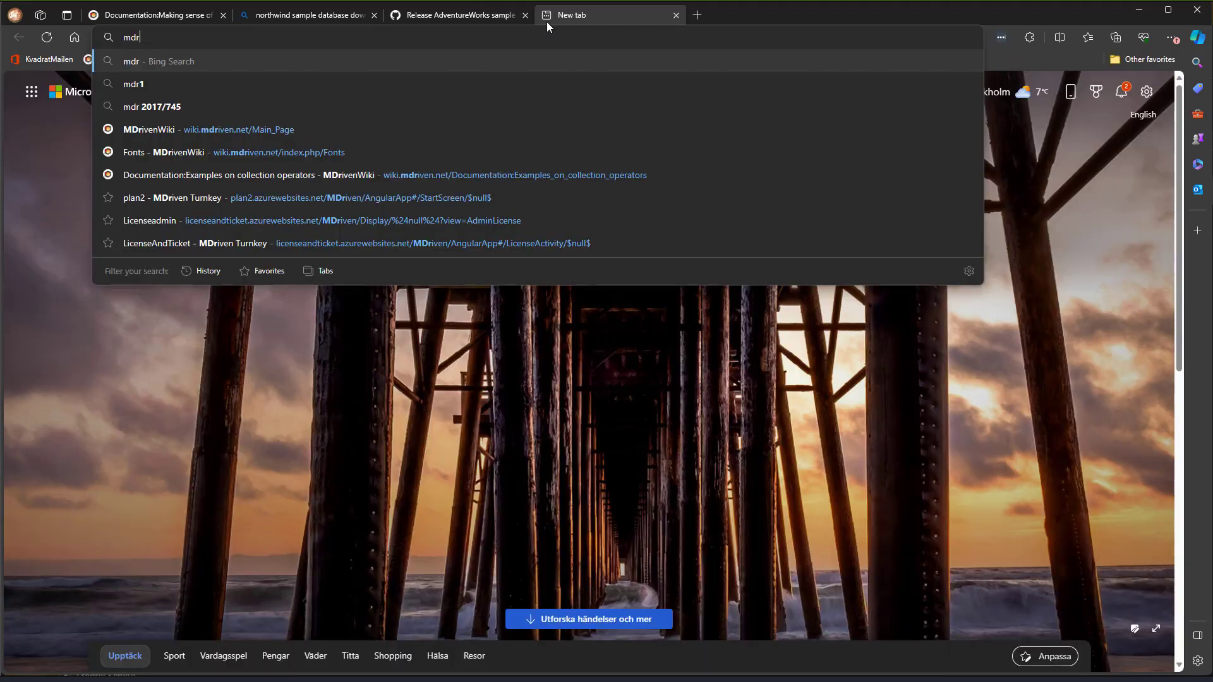
key("Return")
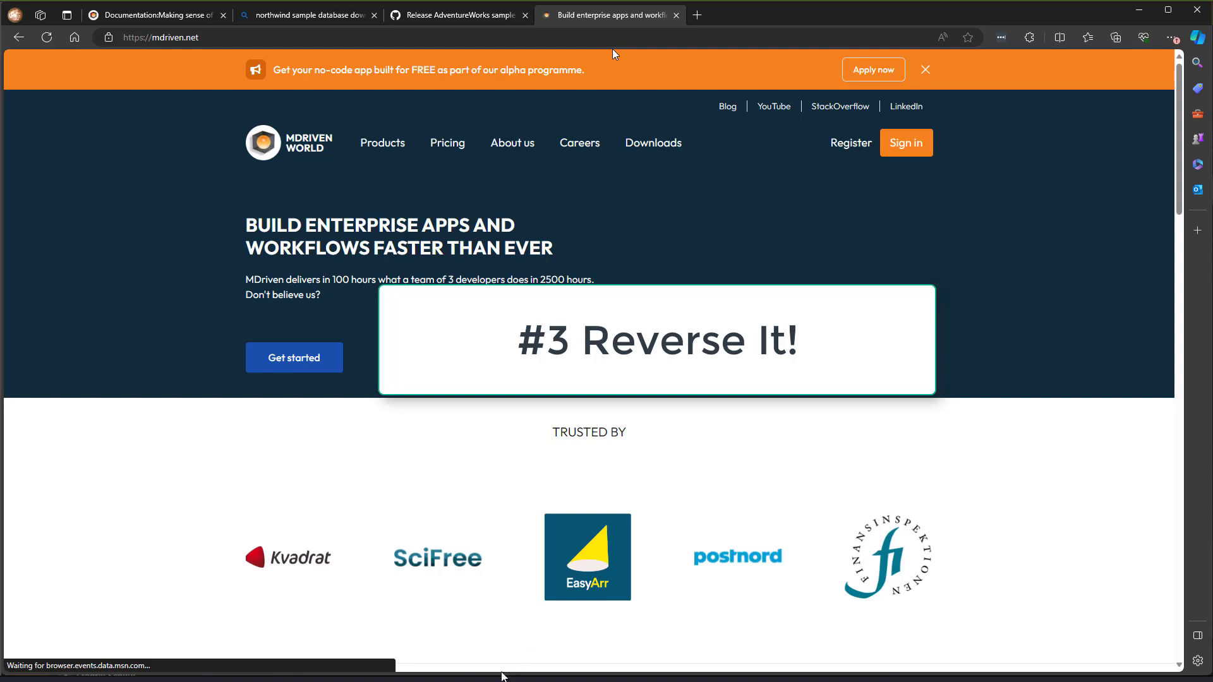
- Launch MDriven Designer via Run with ClickOnce from the mdriven.net Downloads page
left_click(655, 146)
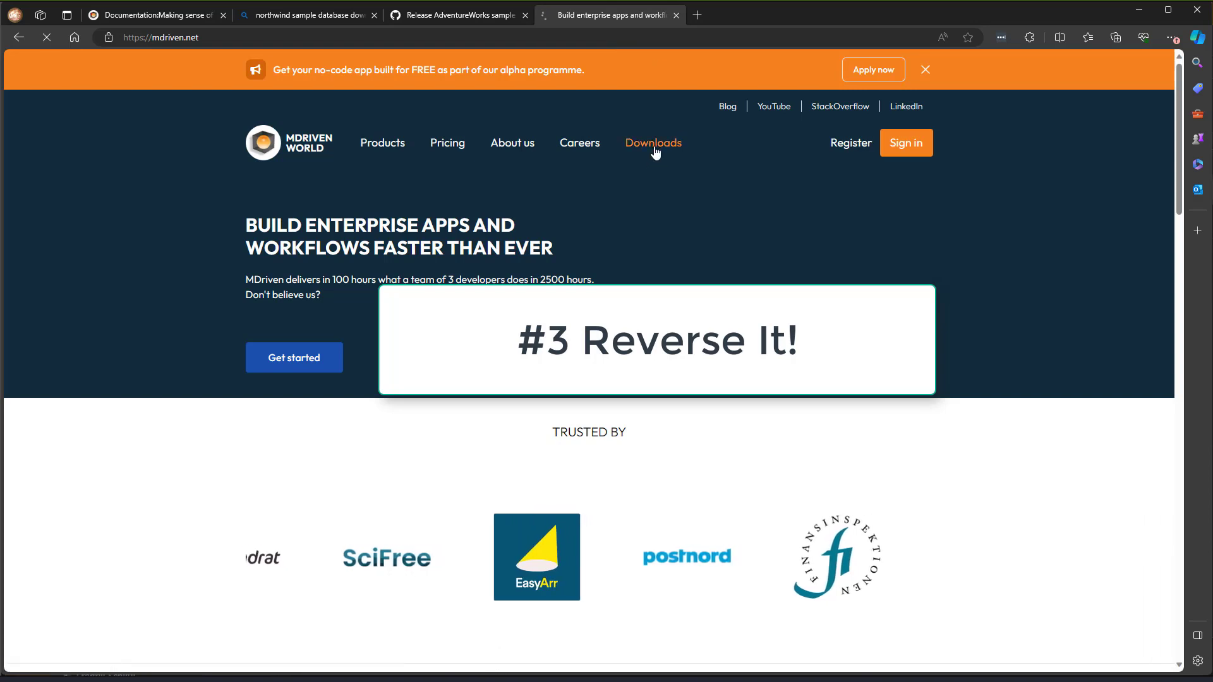
left_click(324, 390)
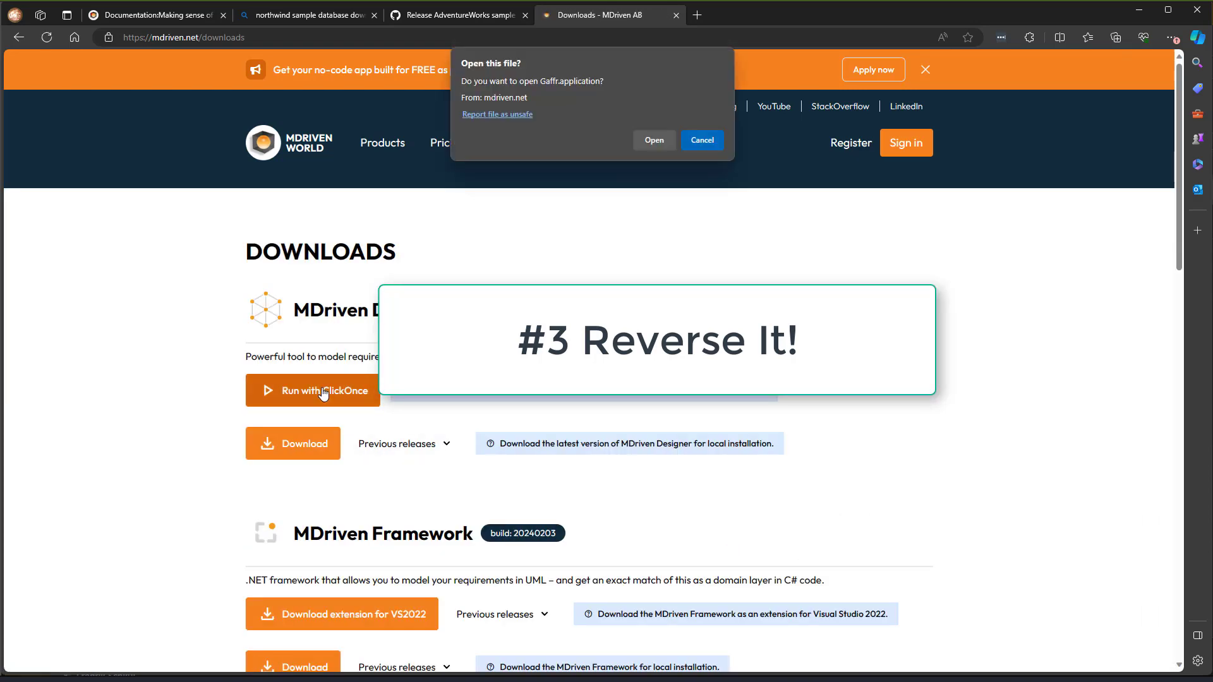
left_click(655, 152)
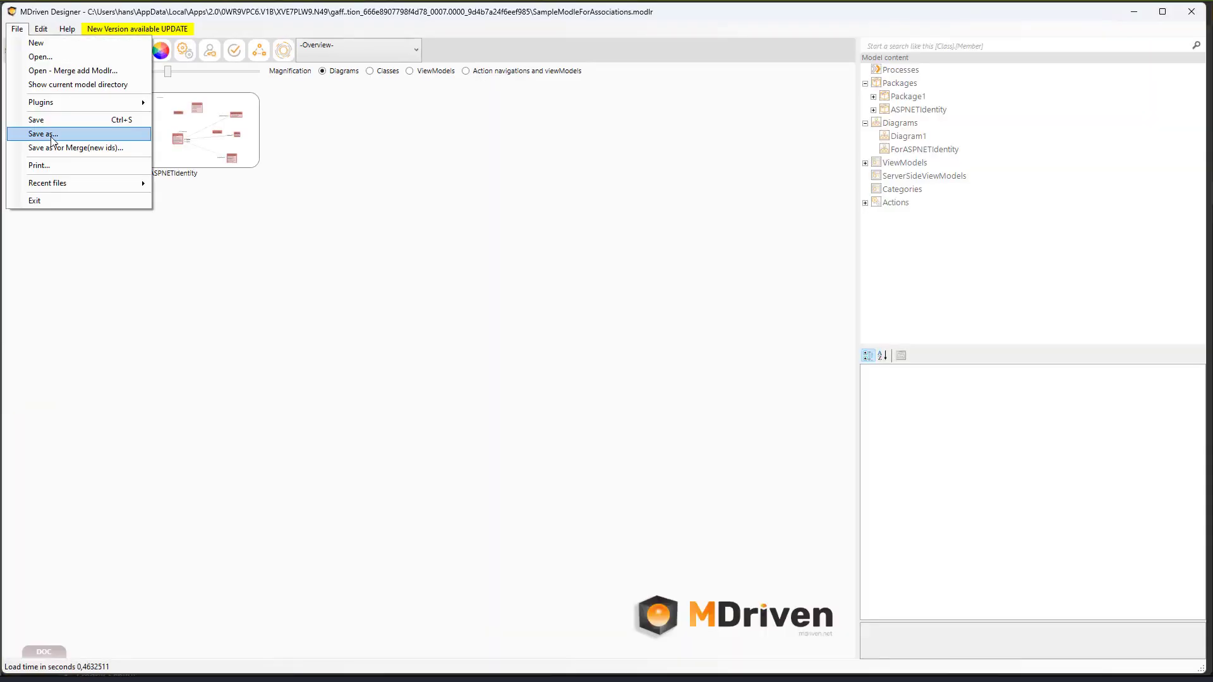
- Create a new model and save it as adventureworks2024.modlr in a new C:\temp\adventureworks2024 folder
left_click(27, 40)
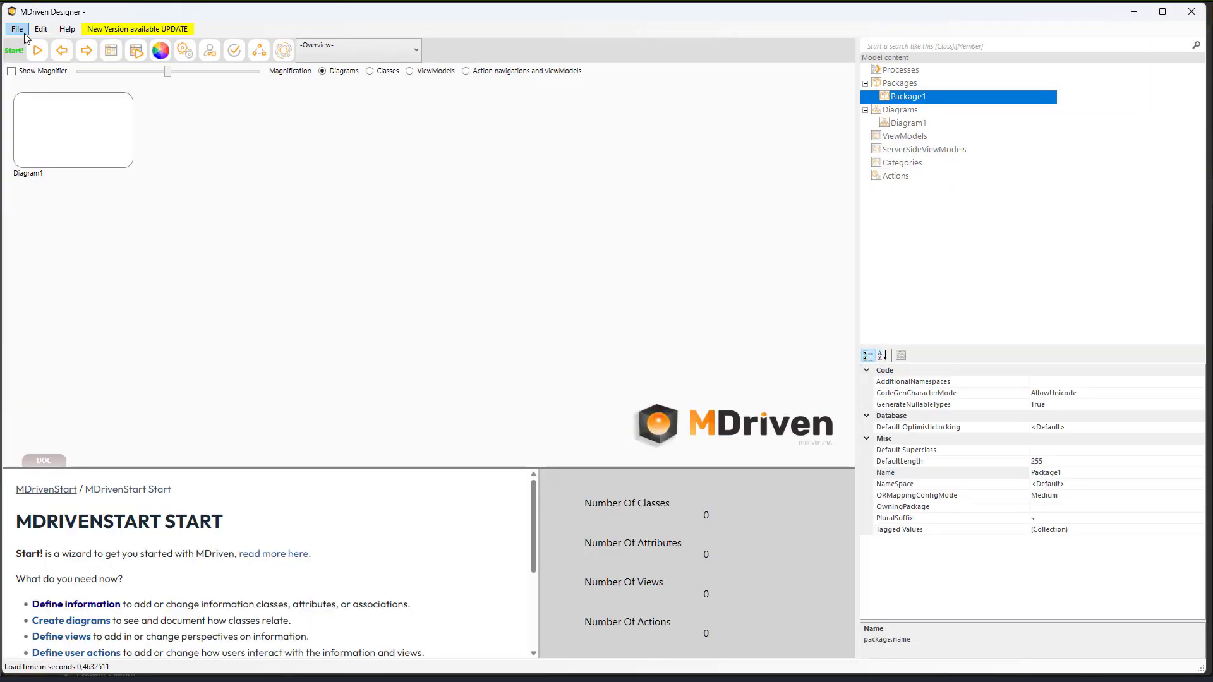
left_click(17, 29)
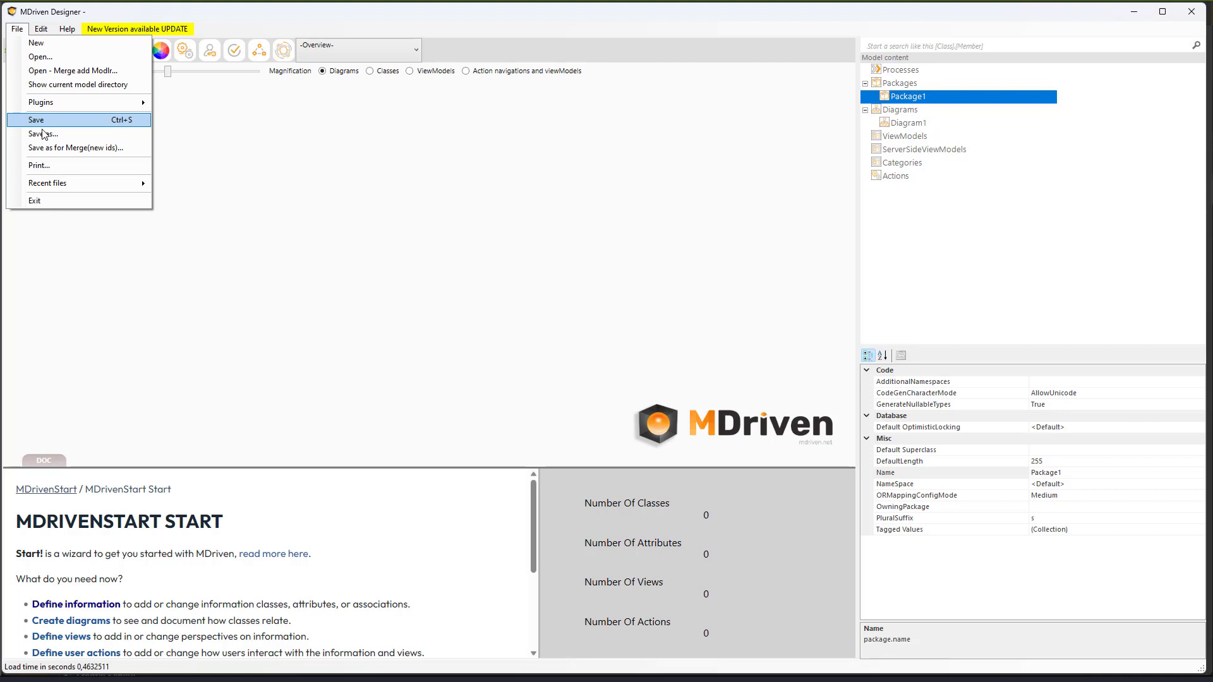
left_click(43, 134)
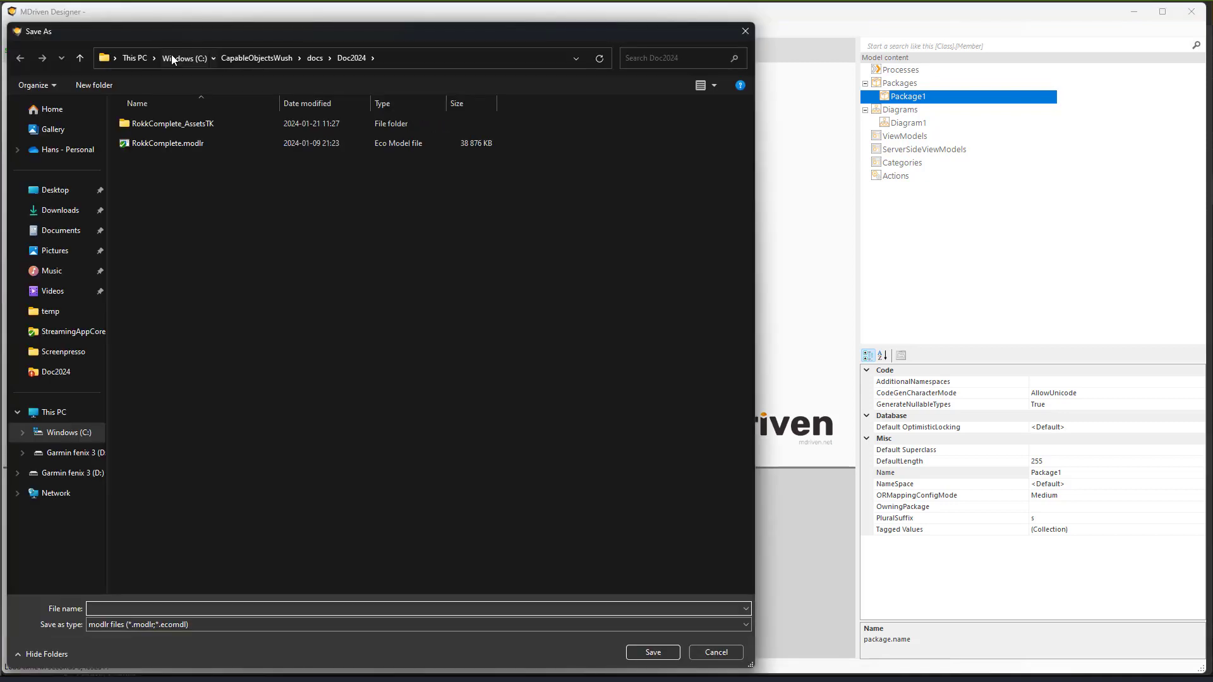
left_click(172, 56)
right_click(584, 375)
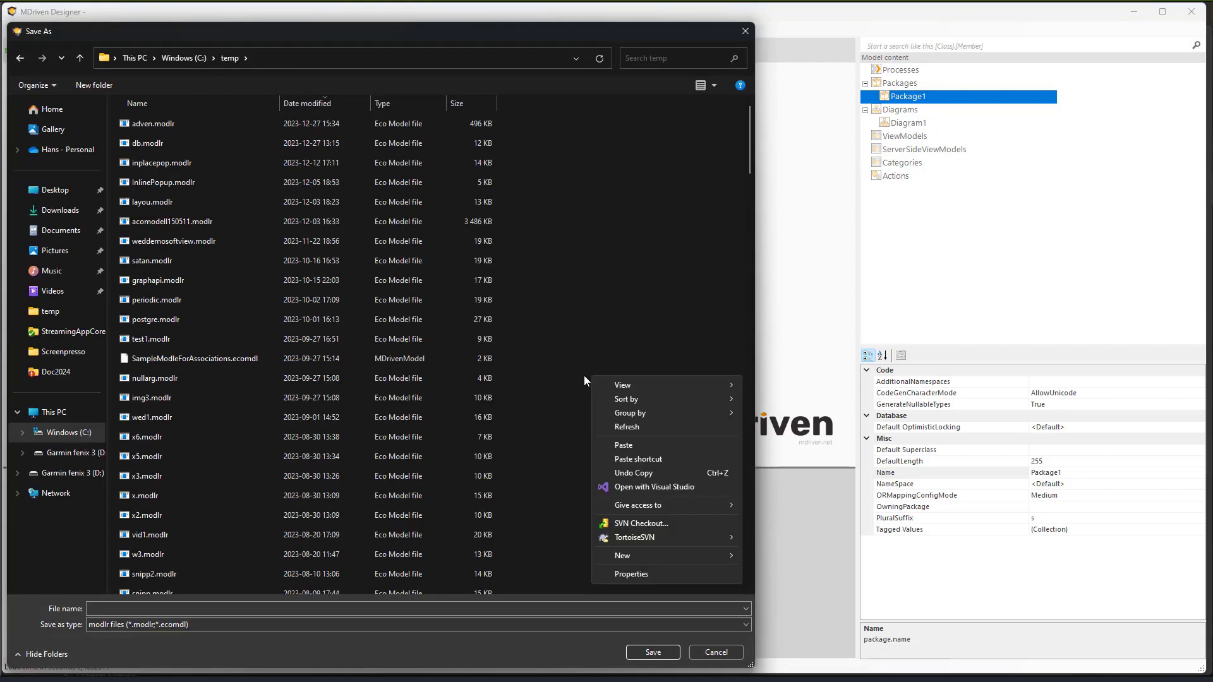
mouse_move(623, 555)
left_click(800, 559)
type("adventureworks2024")
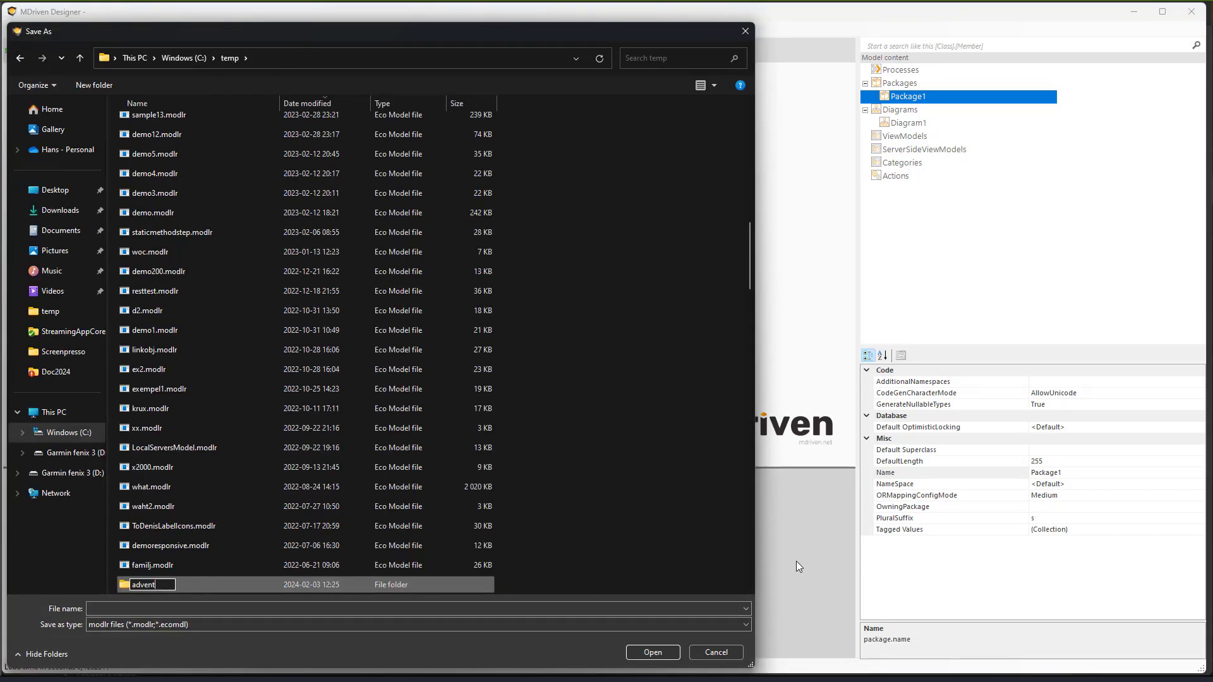
key("Return")
key("Return")
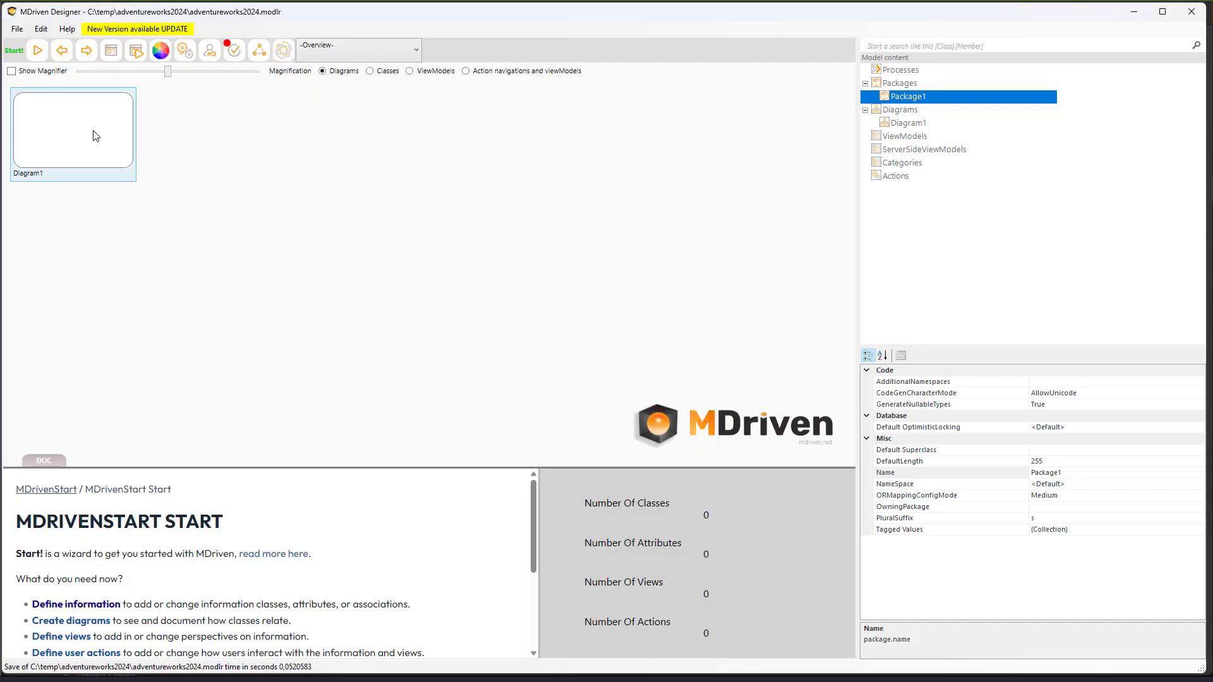
- Choose Functions > Reverse database to model… on Package1
right_click(906, 96)
mouse_move(973, 336)
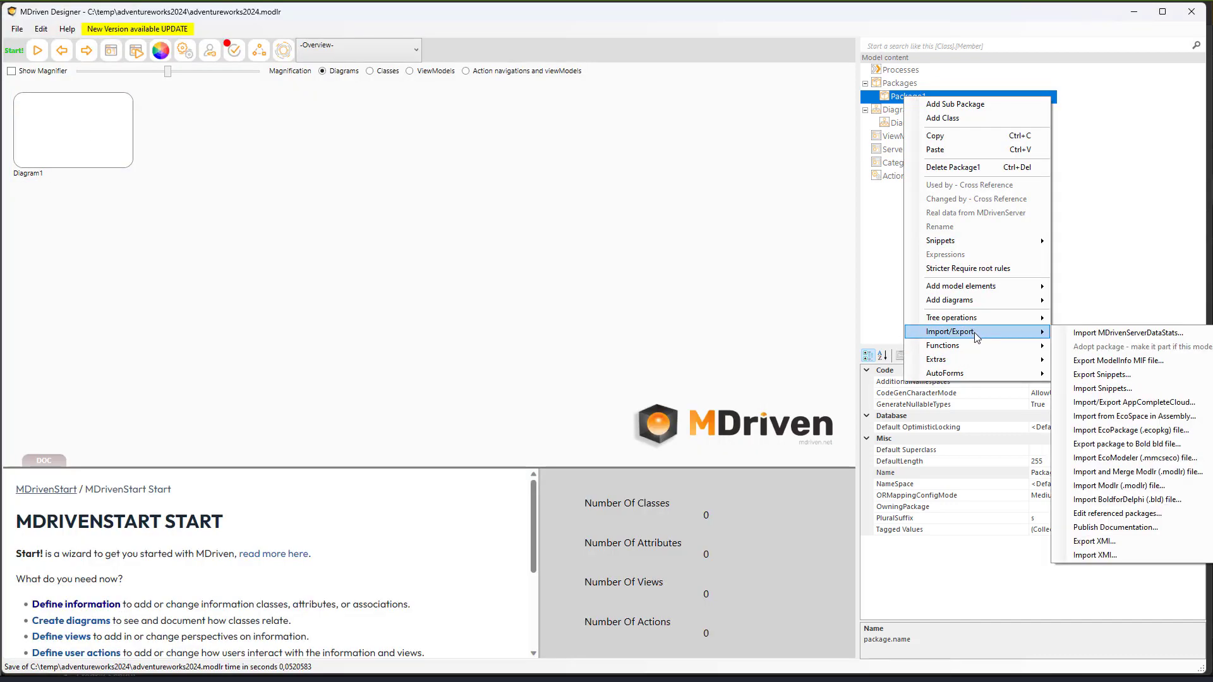
left_click_drag(342, 244, 698, 408)
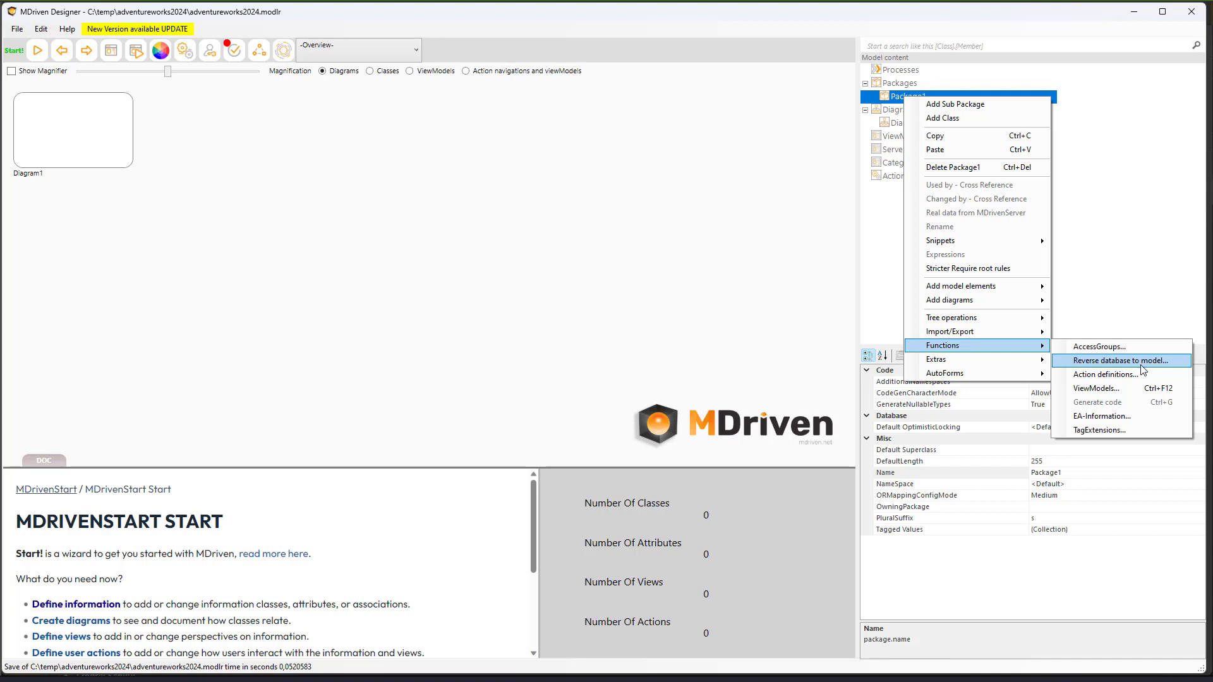
left_click(1143, 366)
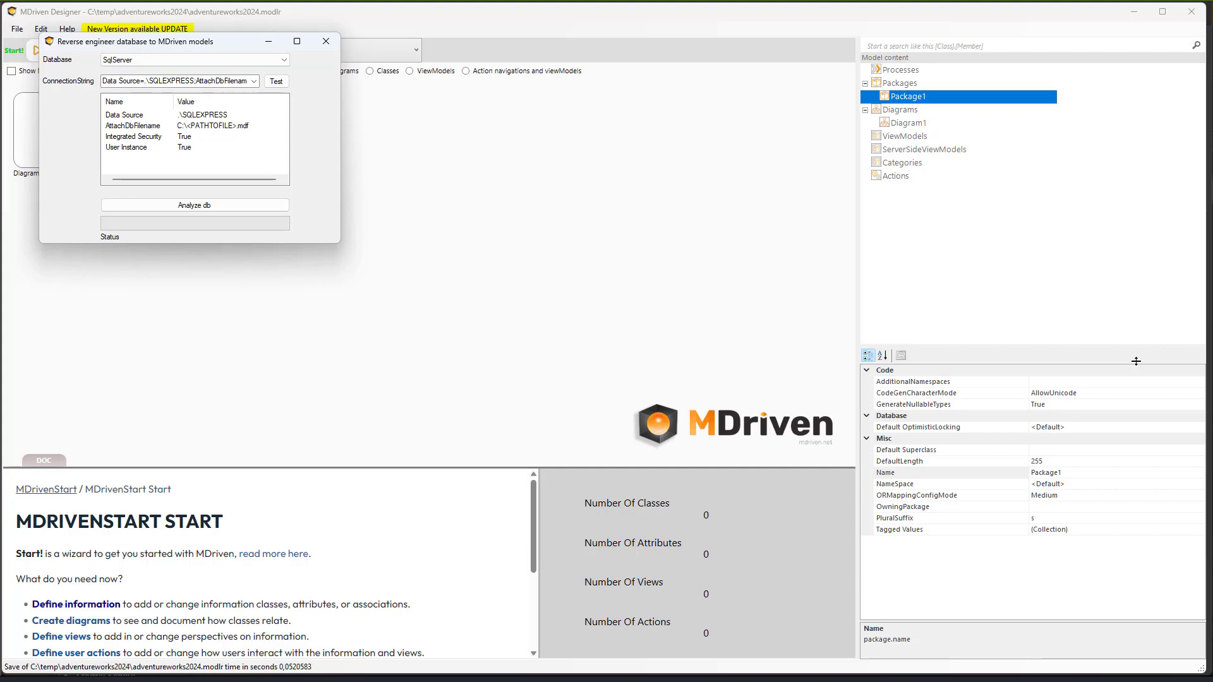
- Enlarge the reverse-engineer dialog until the whole SQLEXPRESS connection string is readable
left_click_drag(340, 242, 495, 340)
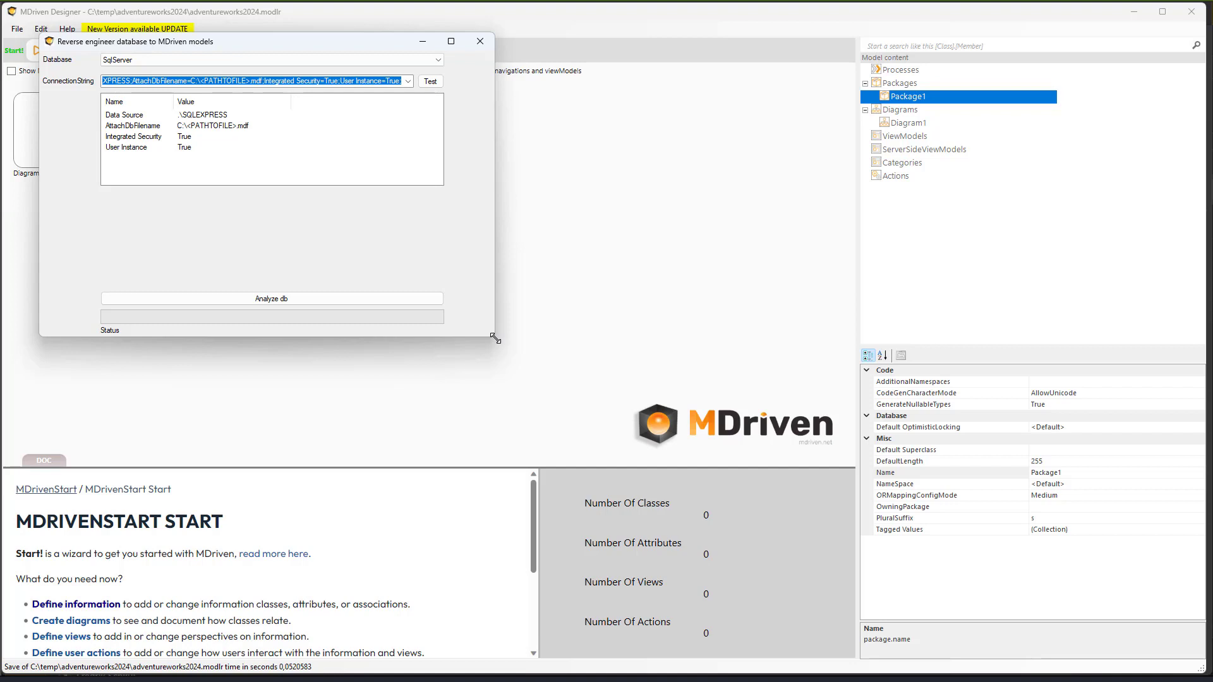
left_click_drag(495, 339, 698, 407)
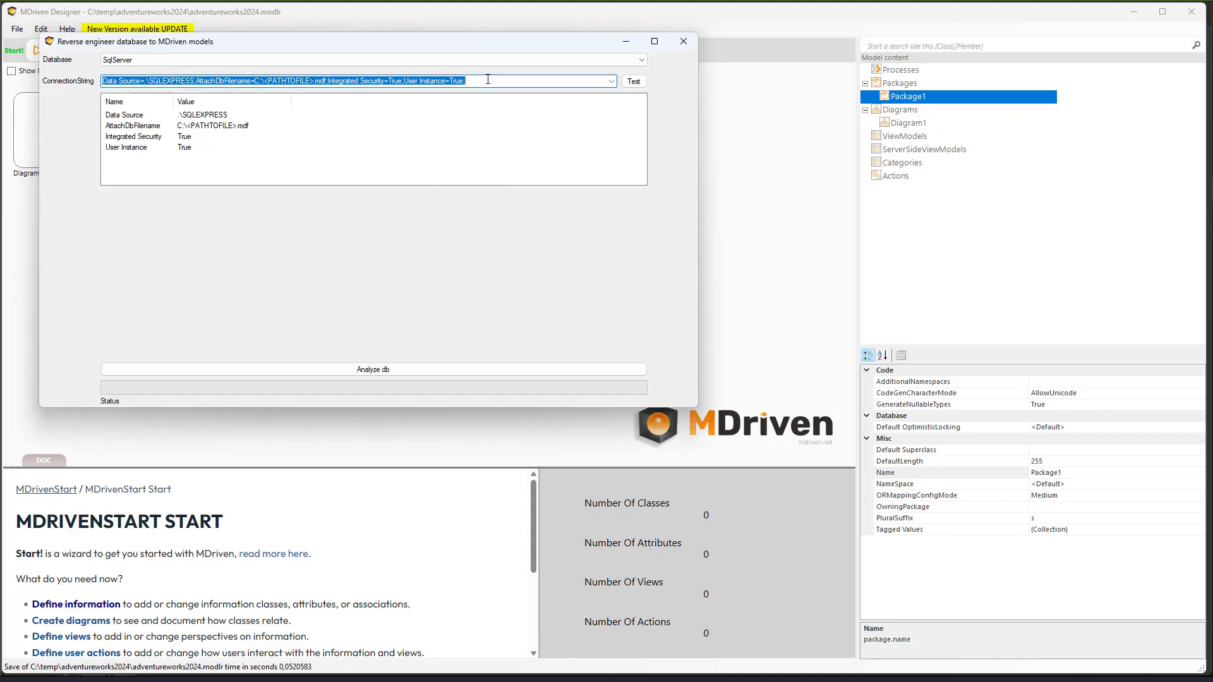
key("super")
- Paste the example connection string into Notepad and enlarge its text
type("notepad")
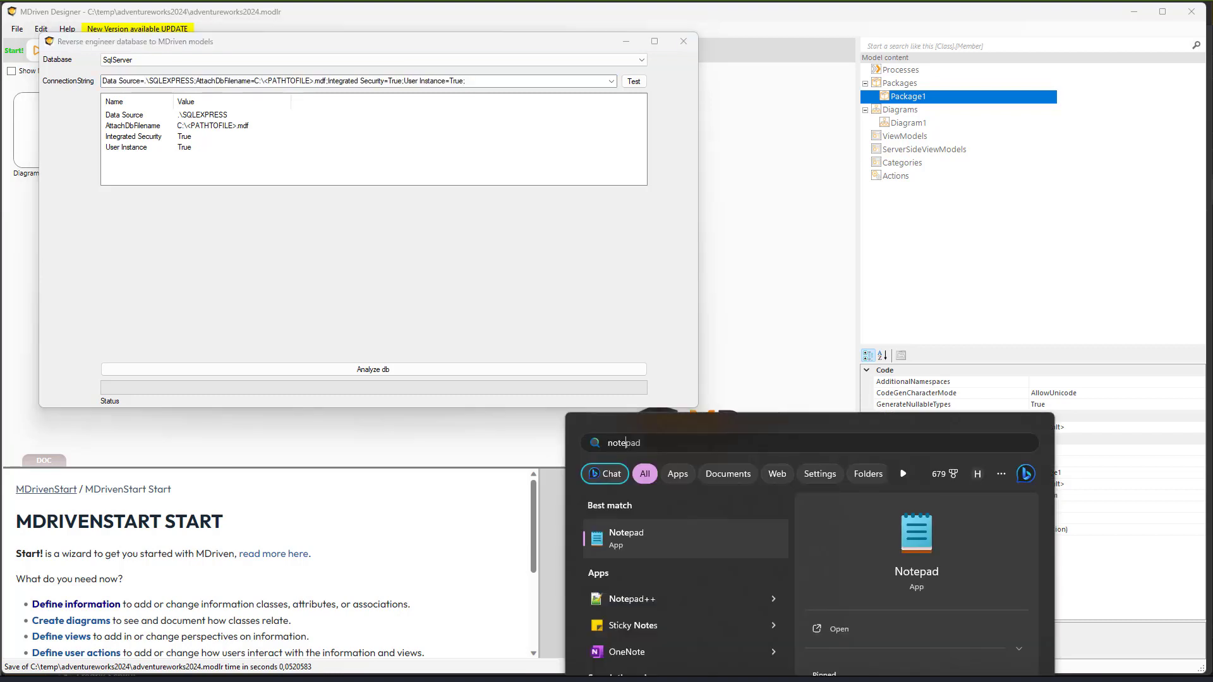
key("Return")
type("Data Source=.\\SQLEXPRESS;AttachDbFilename=C:\\<PATHTOFILE>.mdf;Integrated Security=True;User Instance=True;")
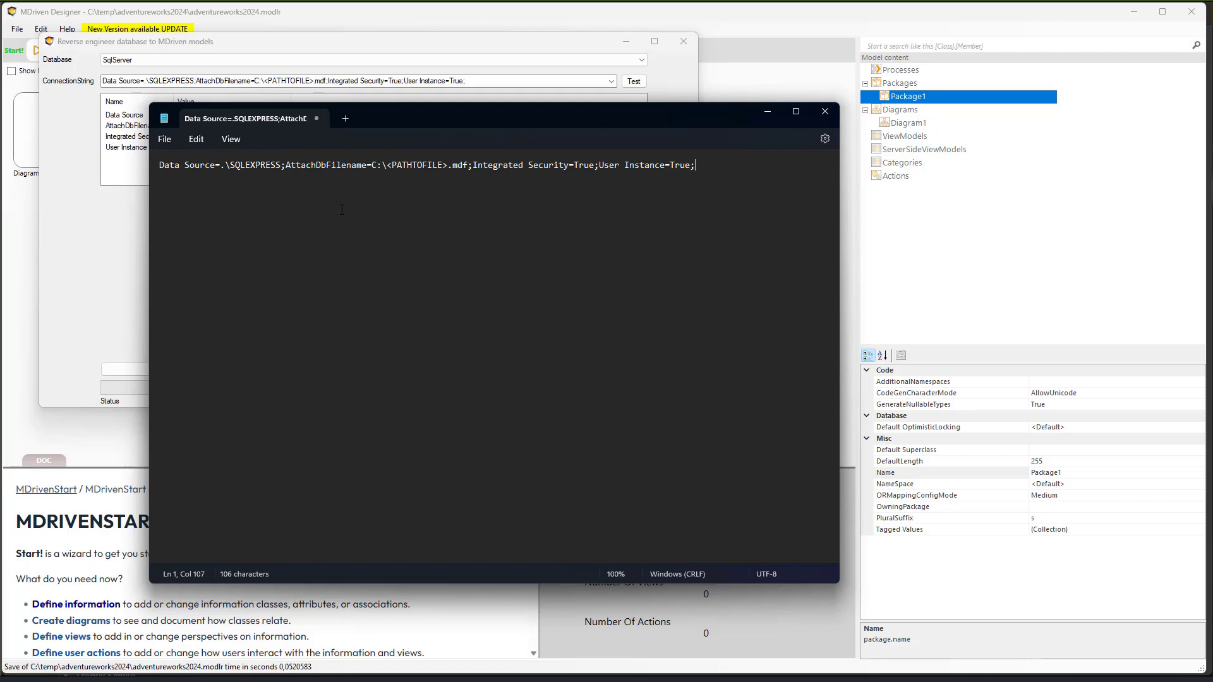
key("ctrl+plus")
key("ctrl+plus")
key("ctrl+plus")
key("ctrl+plus")
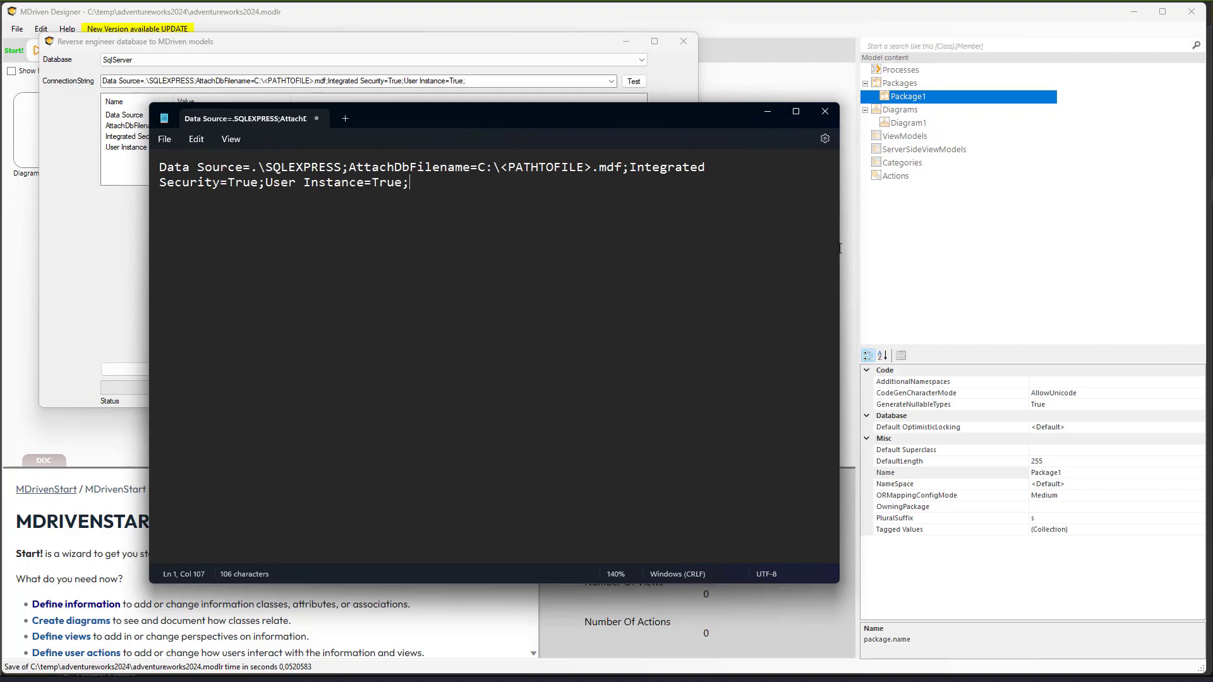
- Search the web for 'connection string sqlserver' and select the Trusted Connection example string
key("alt+Tab")
left_click(702, 18)
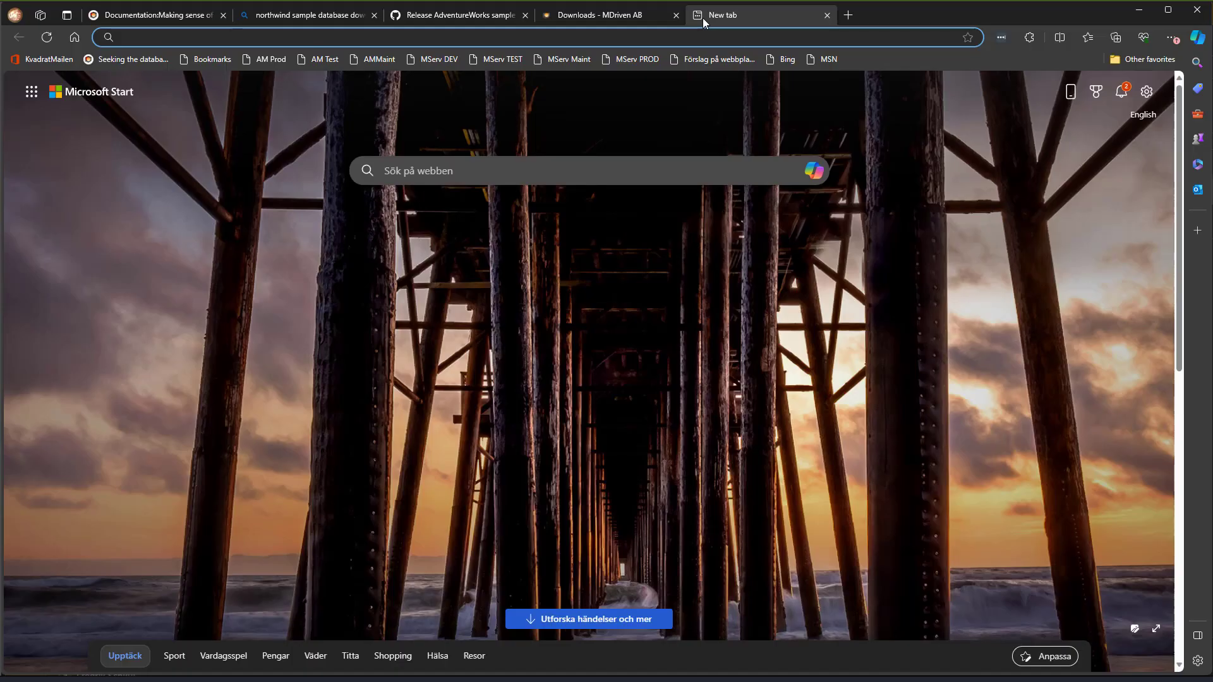
type("connection string sqlserver")
key("Return")
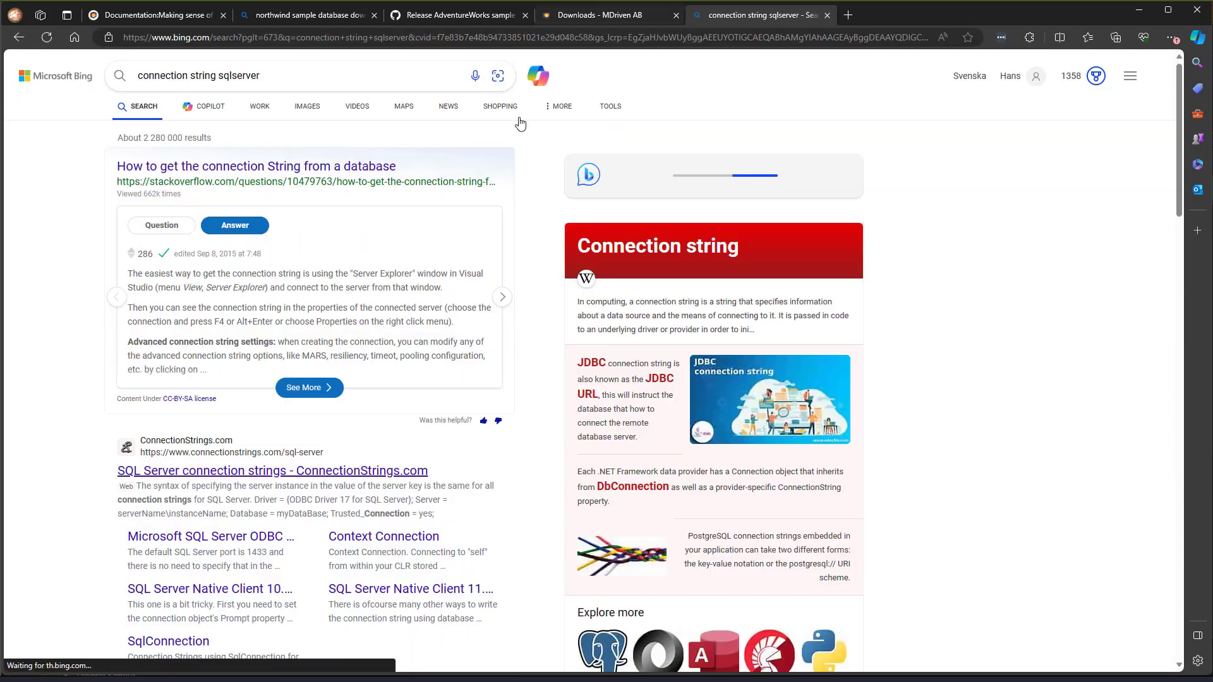
left_click(210, 588)
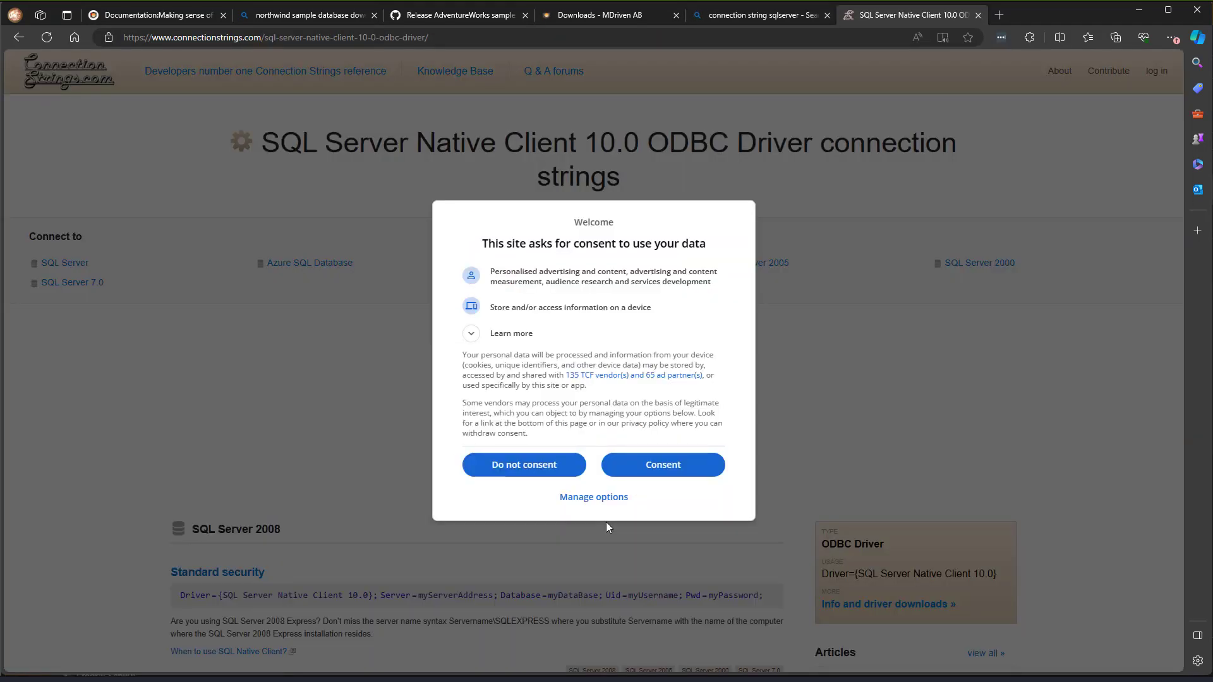
left_click(677, 473)
scroll(677, 475, "down", 4)
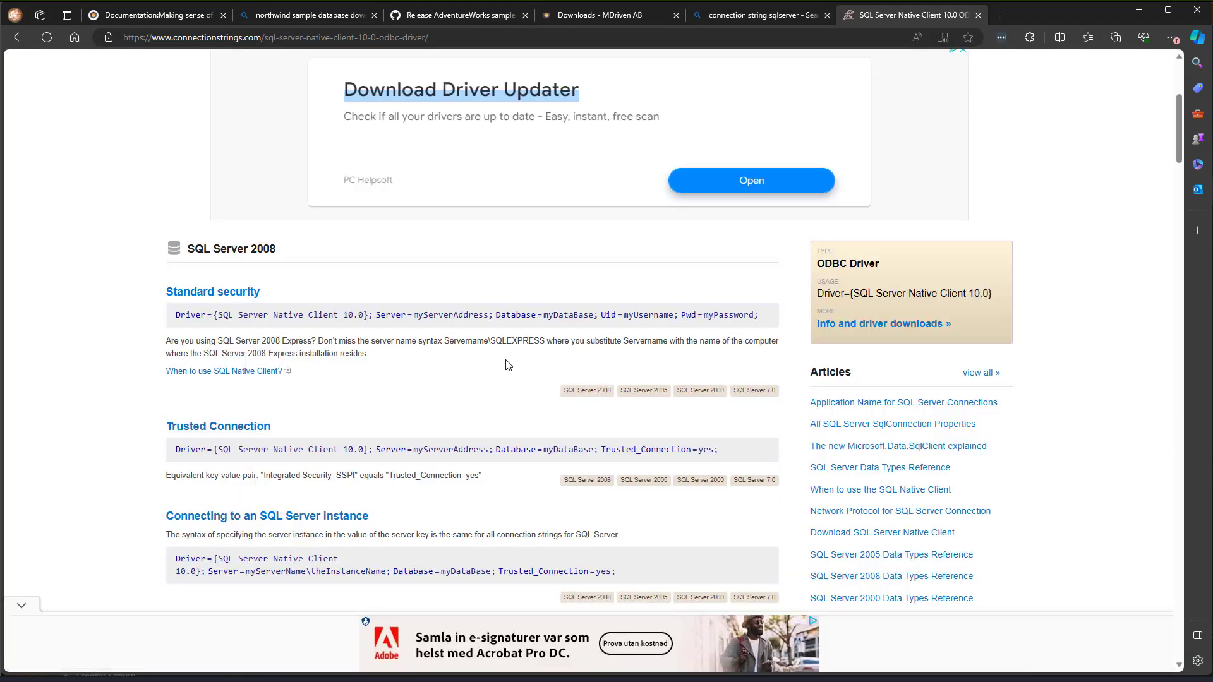
triple_click(466, 449)
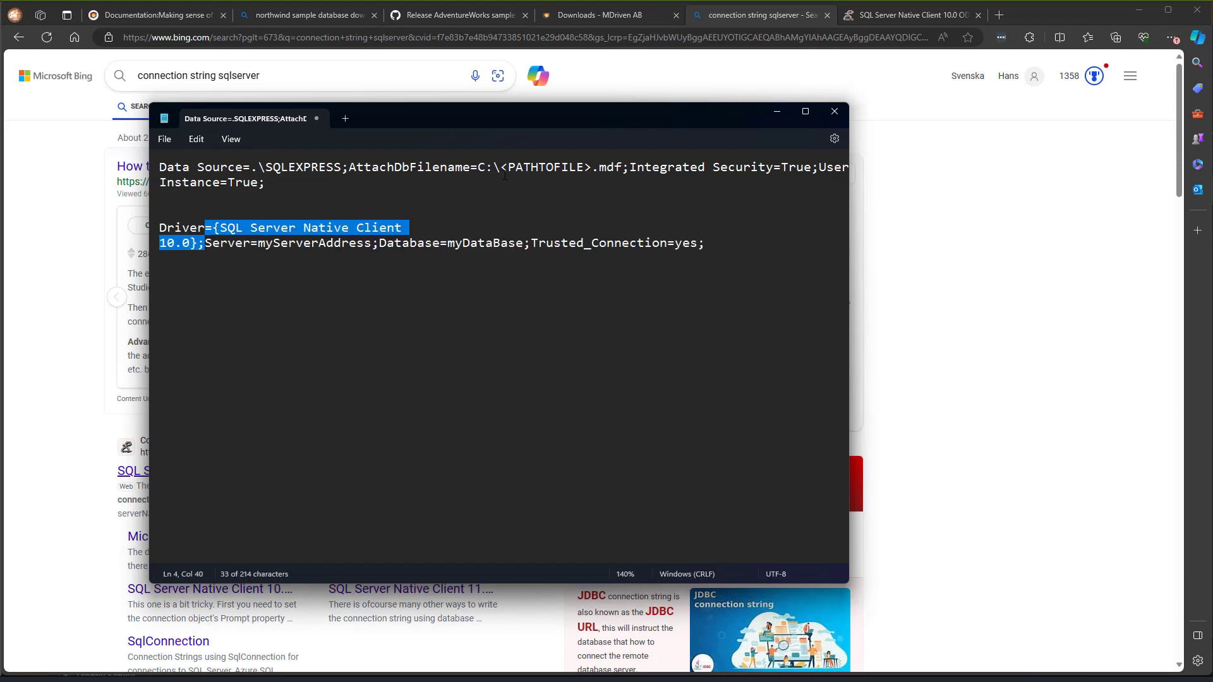
key("alt+Tab")
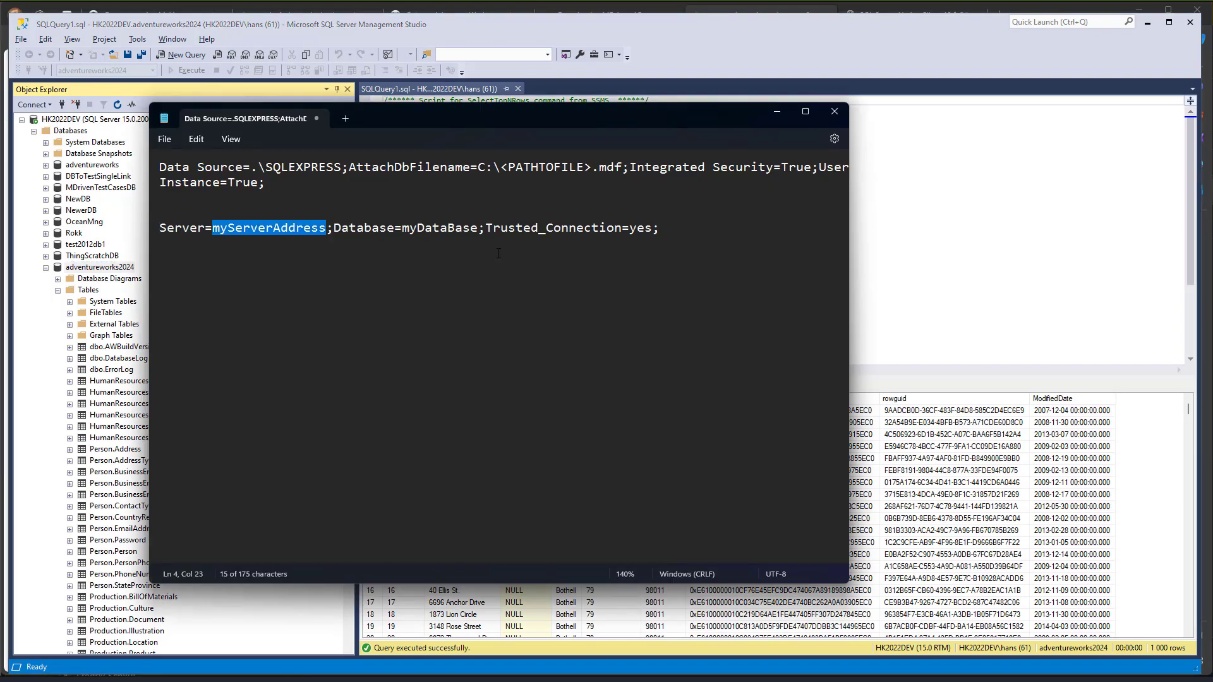
- Paste the HK2022Dev adventureworks2024 trusted connection string into the dialog and test it
left_click(121, 268)
key("alt+Tab")
key("alt+Tab")
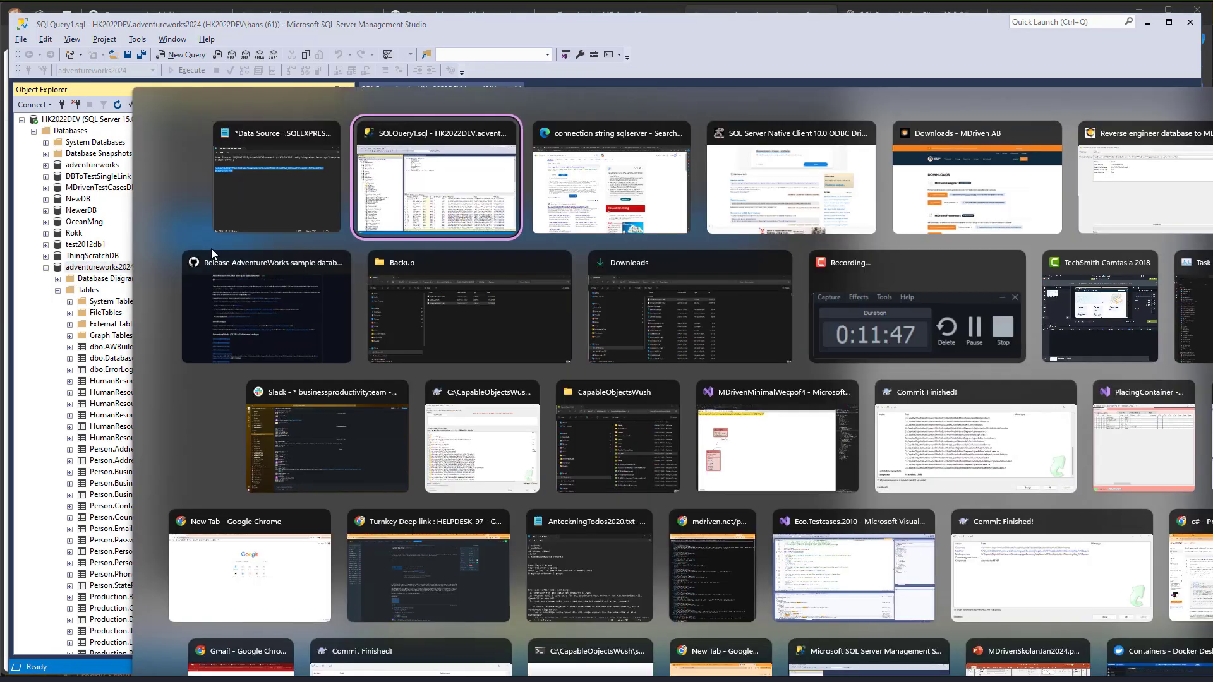
left_click(214, 244)
type("Server=HK2022Dev;Database=adventureworks2024;Trusted_Connection=yes;Integrated Security=True")
left_click(633, 81)
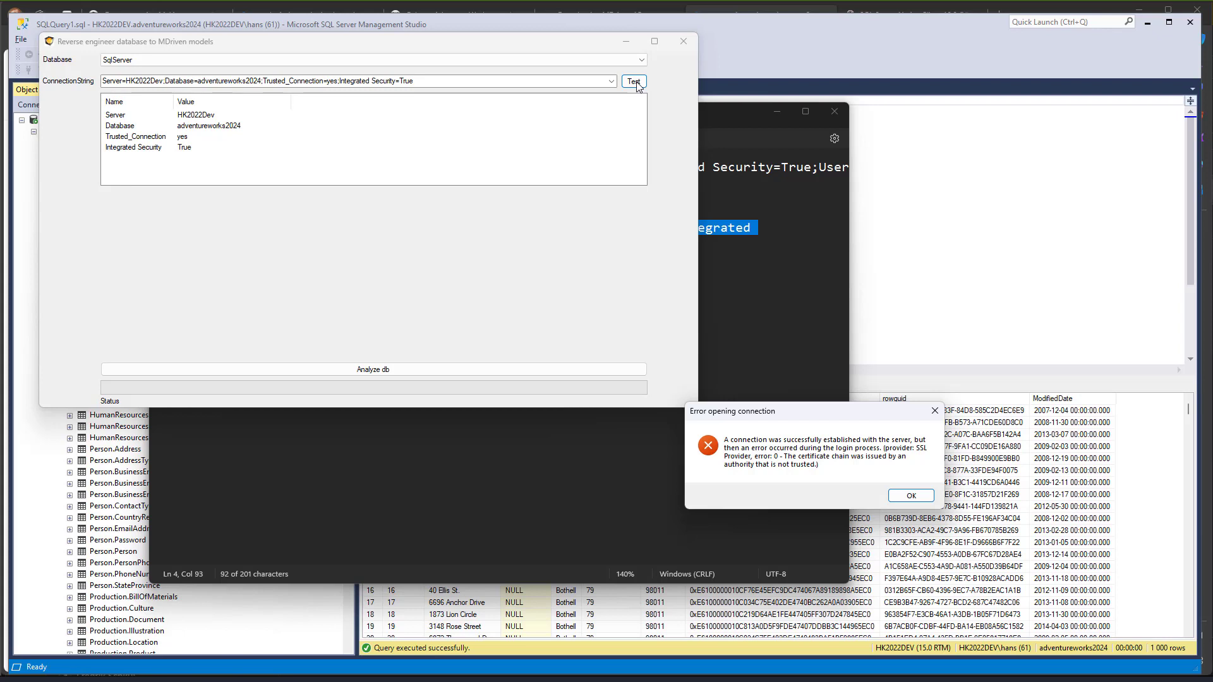
- Dismiss the certificate error and search the MDriven Wiki for 'trusted connection'
left_click(902, 494)
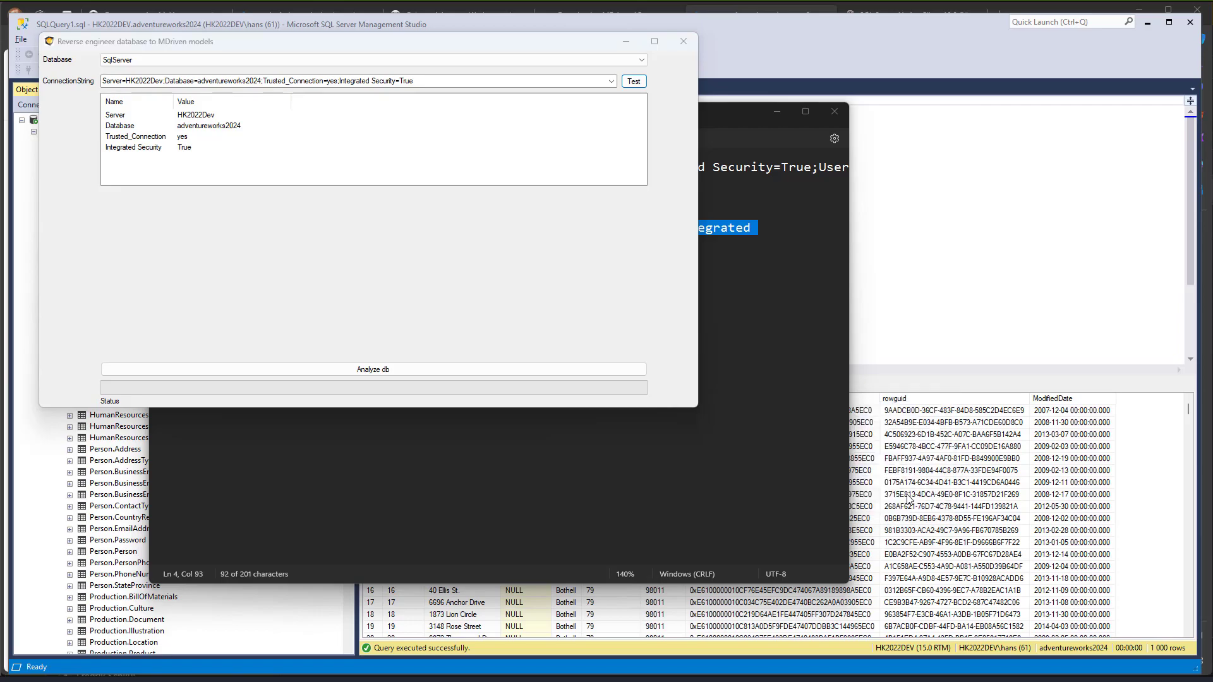
key("super+Tab")
key("Right")
key("Right")
key("Return")
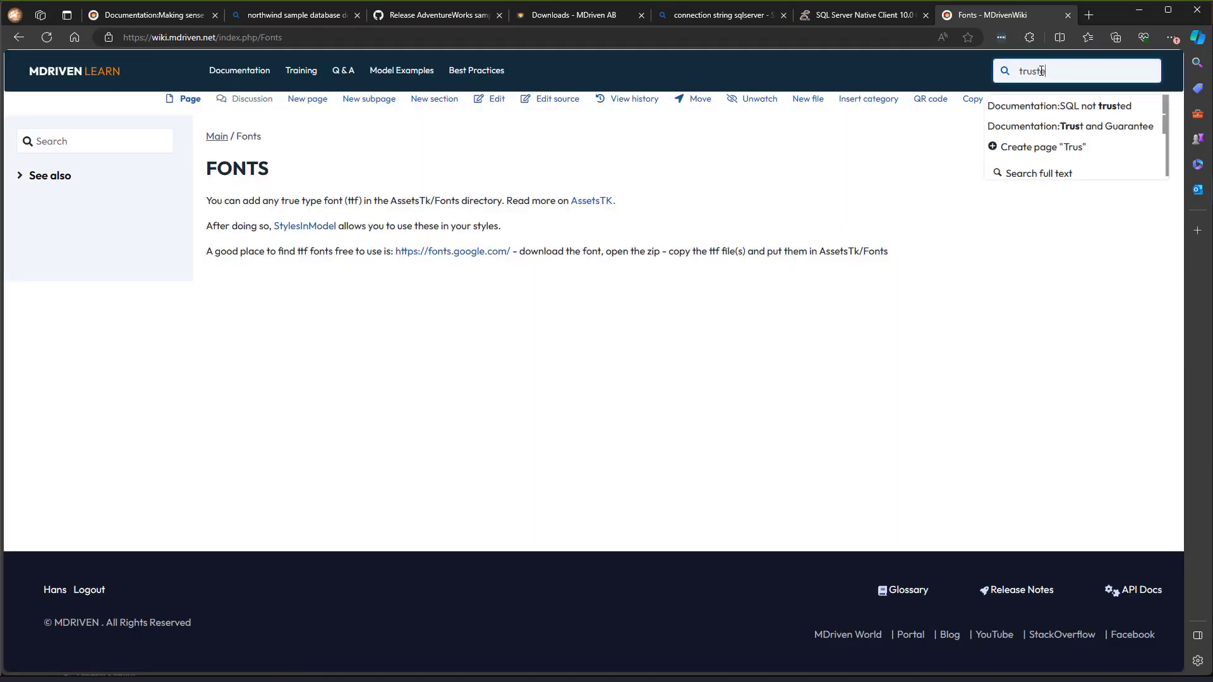
type("ted connection")
key("Return")
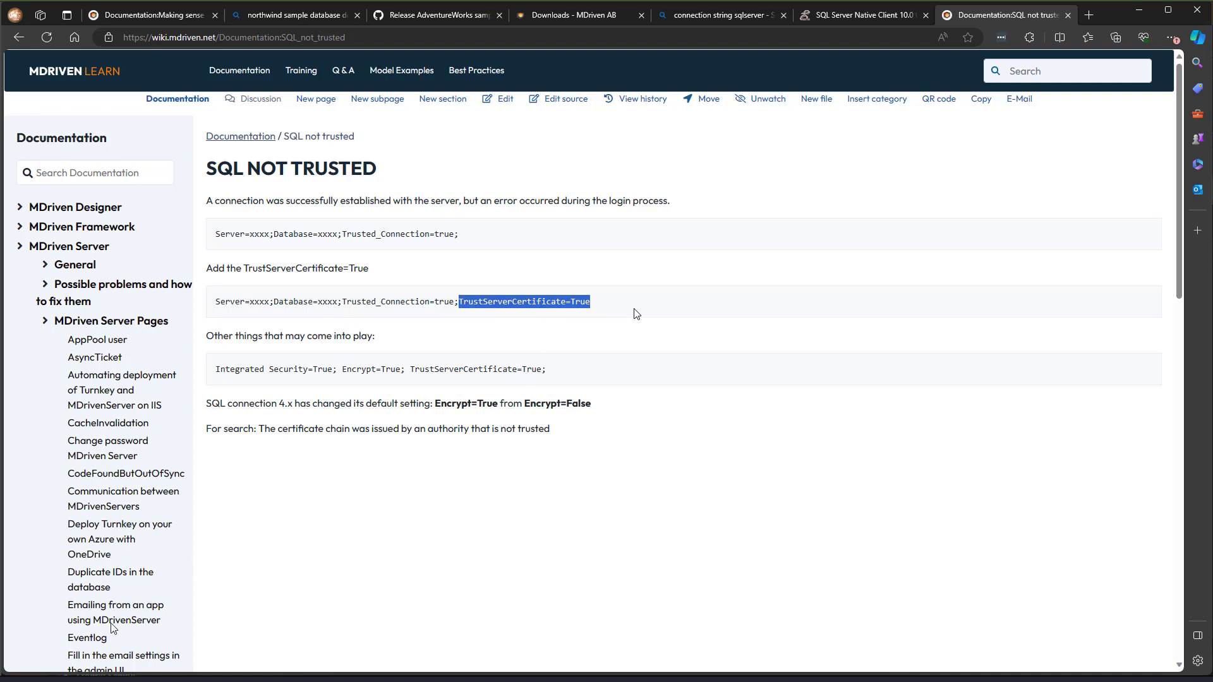
- Add TrustServerCertificate=True to the connection string in the dialog and run Analyze db
key("alt+Tab")
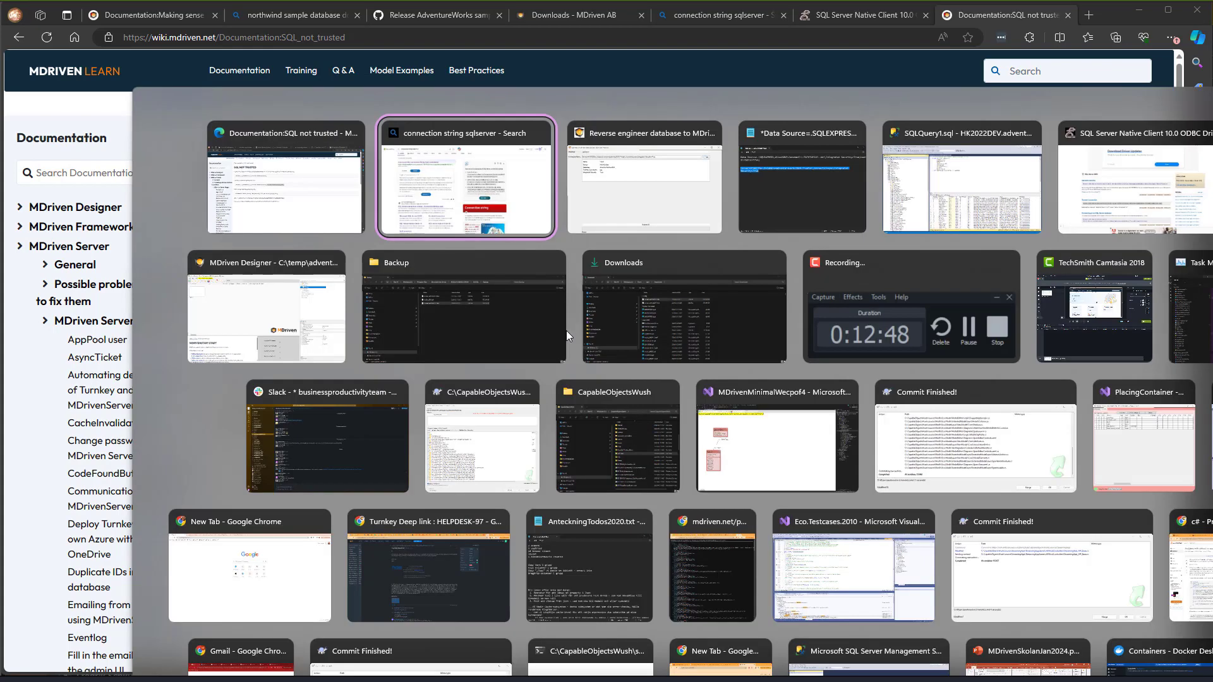
key("alt+Tab")
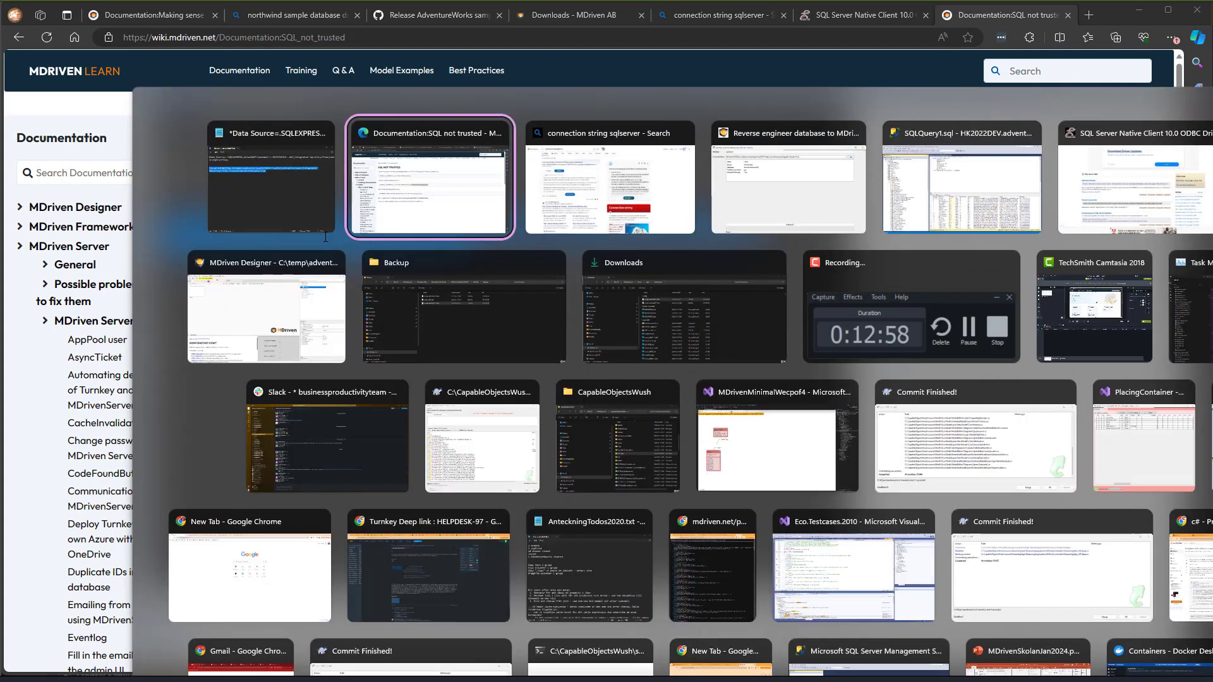
key("alt+shift+Tab")
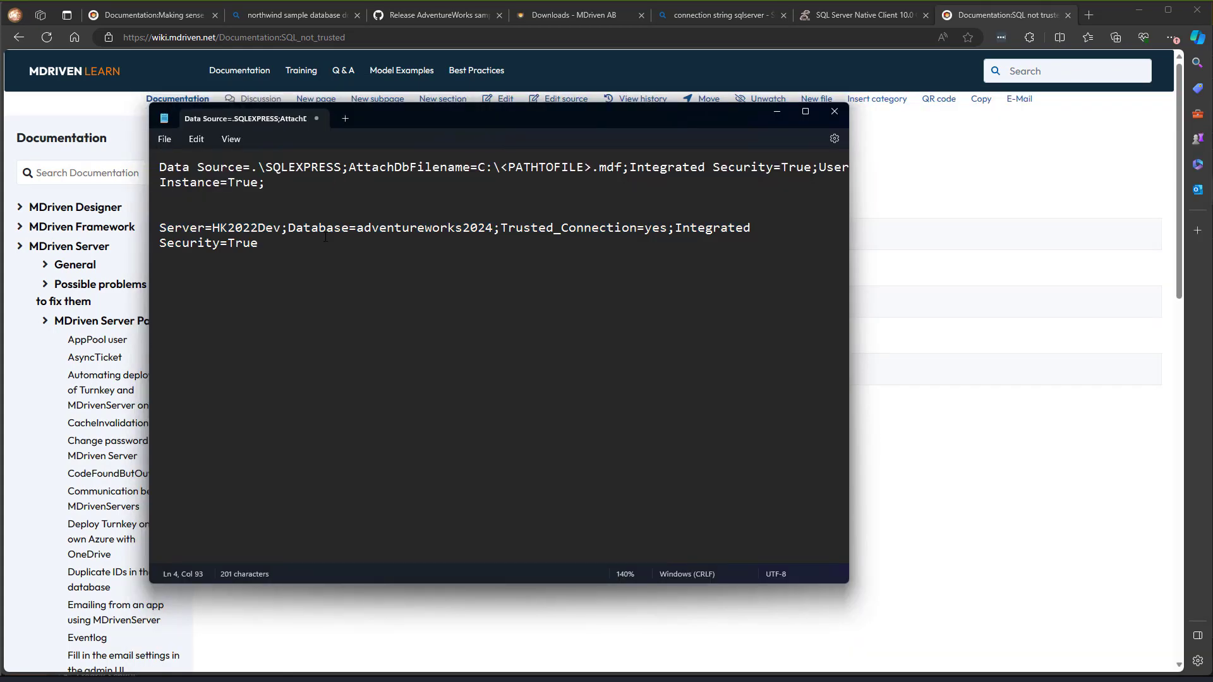
key("alt+Tab")
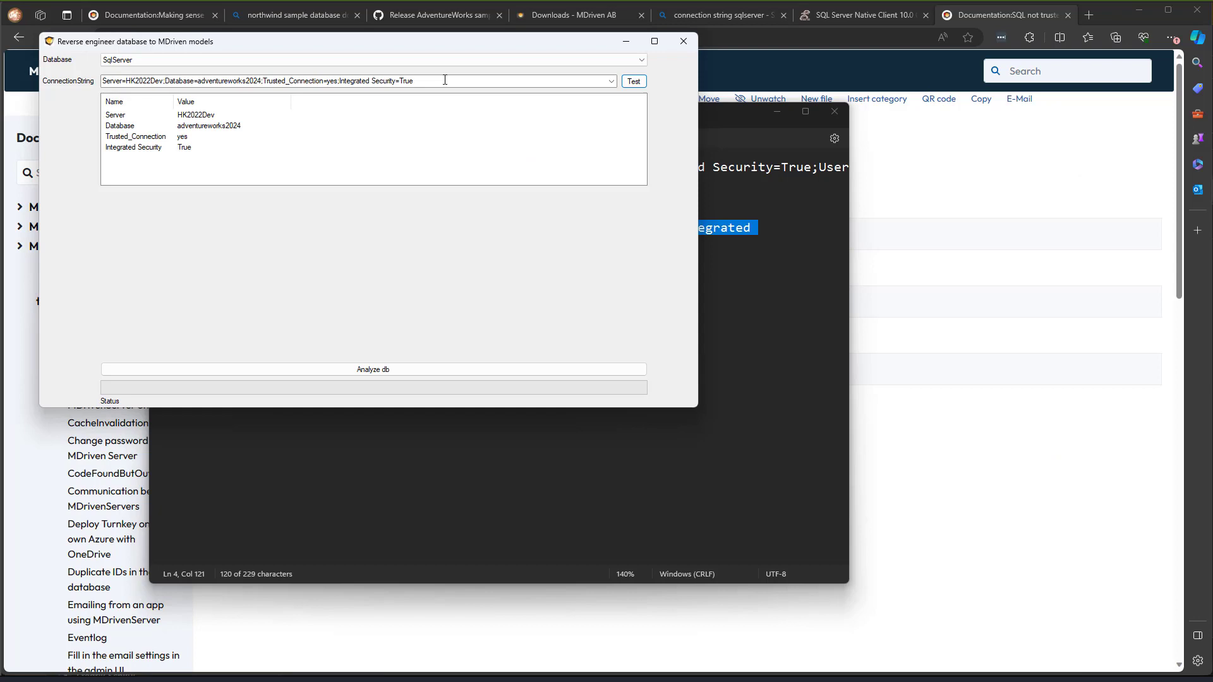
type("Server=HK2022Dev;Database=adventureworks2024;Trusted_Connection=yes;Integrated Security=True;TrustServerCertificate=True")
left_click(519, 419)
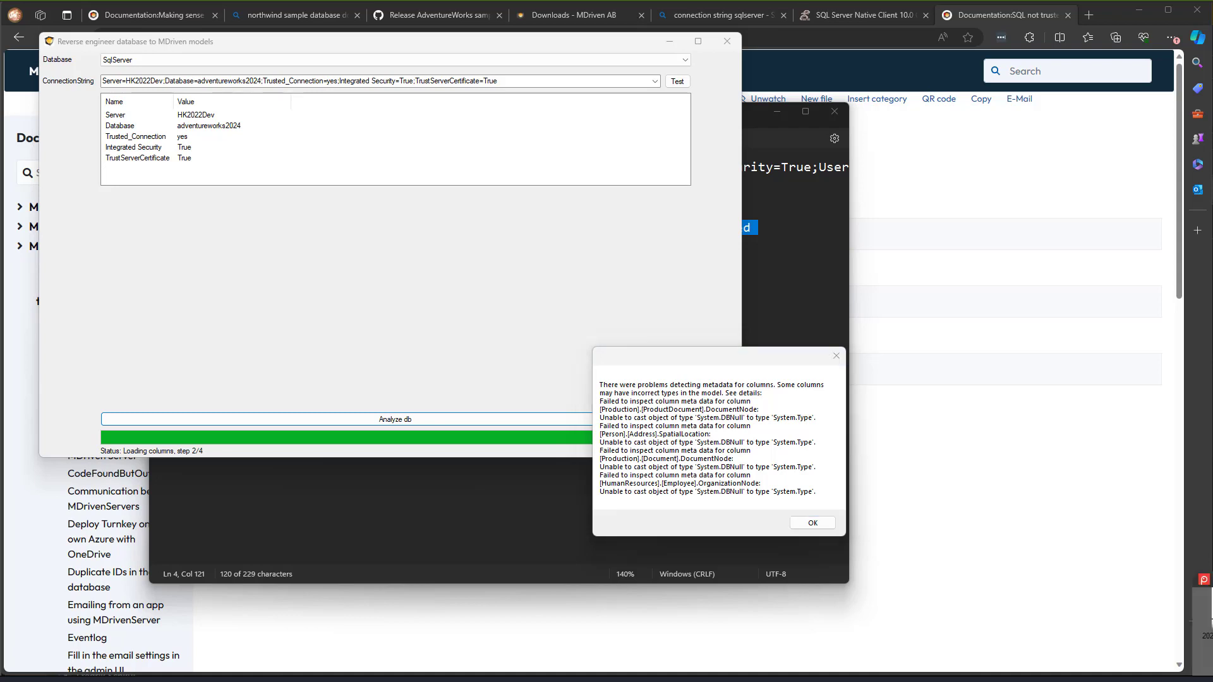
- Screenshot the column-metadata warning, dismiss it with OK, and scroll the Select tables list
key("Print")
left_click_drag(587, 337, 865, 554)
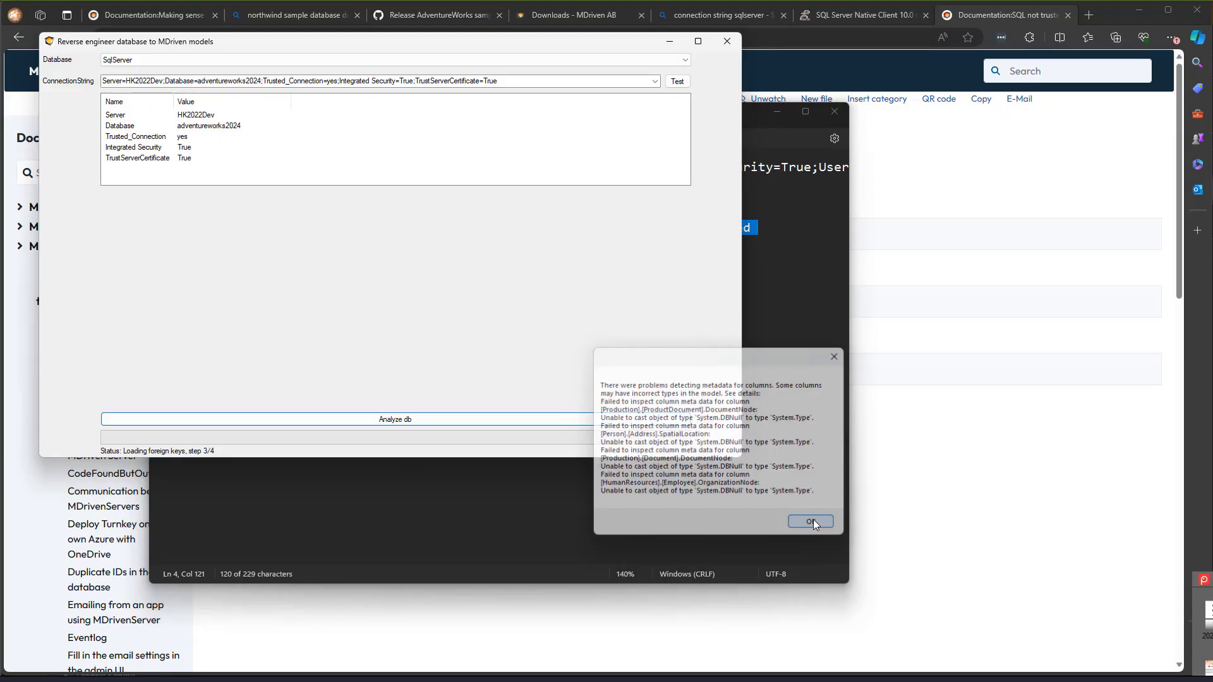
left_click(812, 522)
scroll(190, 252, "down", 8)
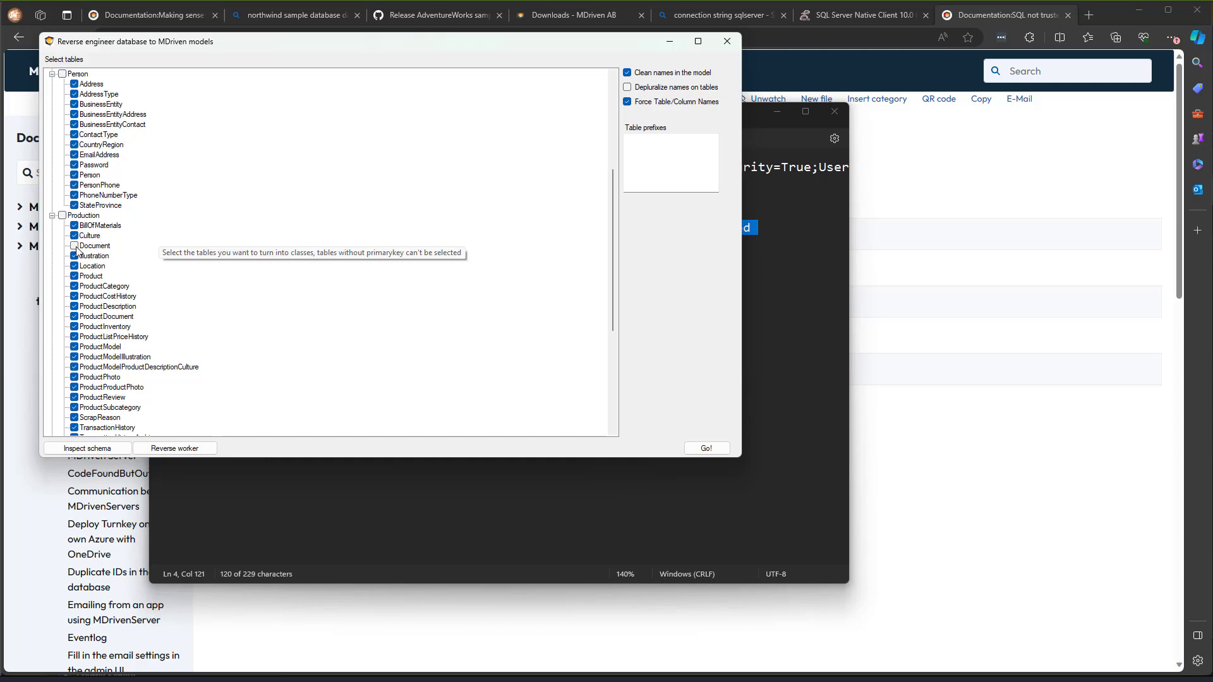
- Open the detailed database schema view from the reverse-engineer dialog
scroll(76, 249, "up", 7)
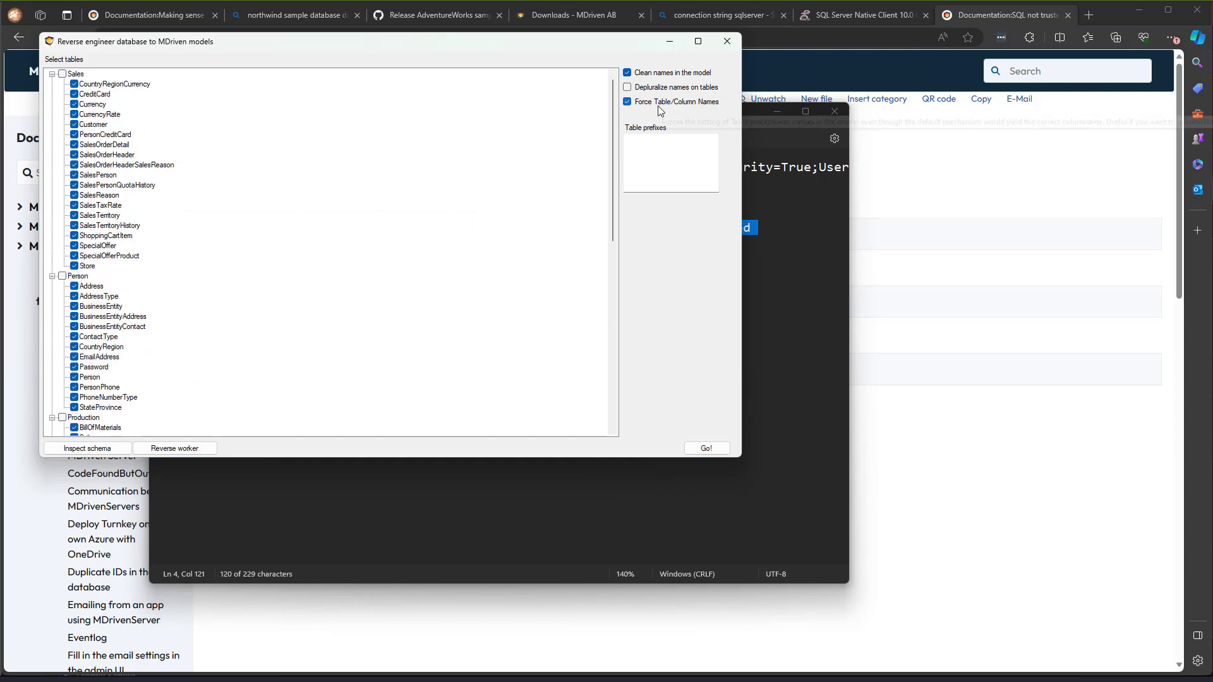
left_click(87, 448)
left_click(173, 449)
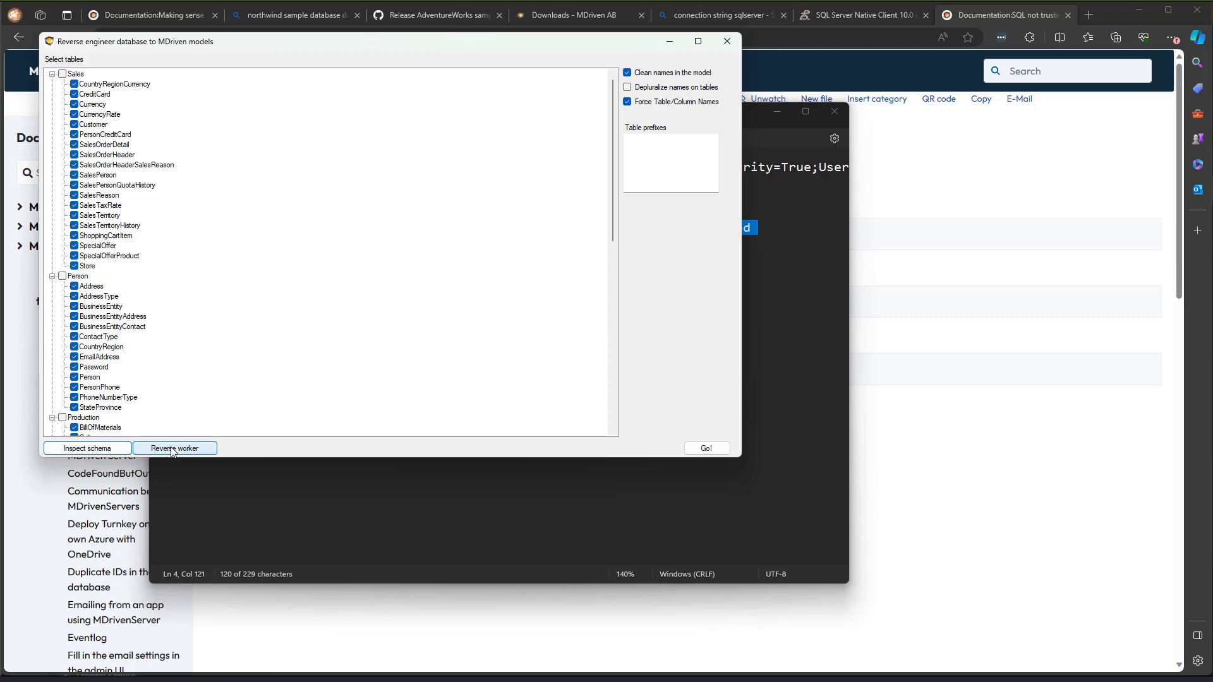
left_click(172, 448)
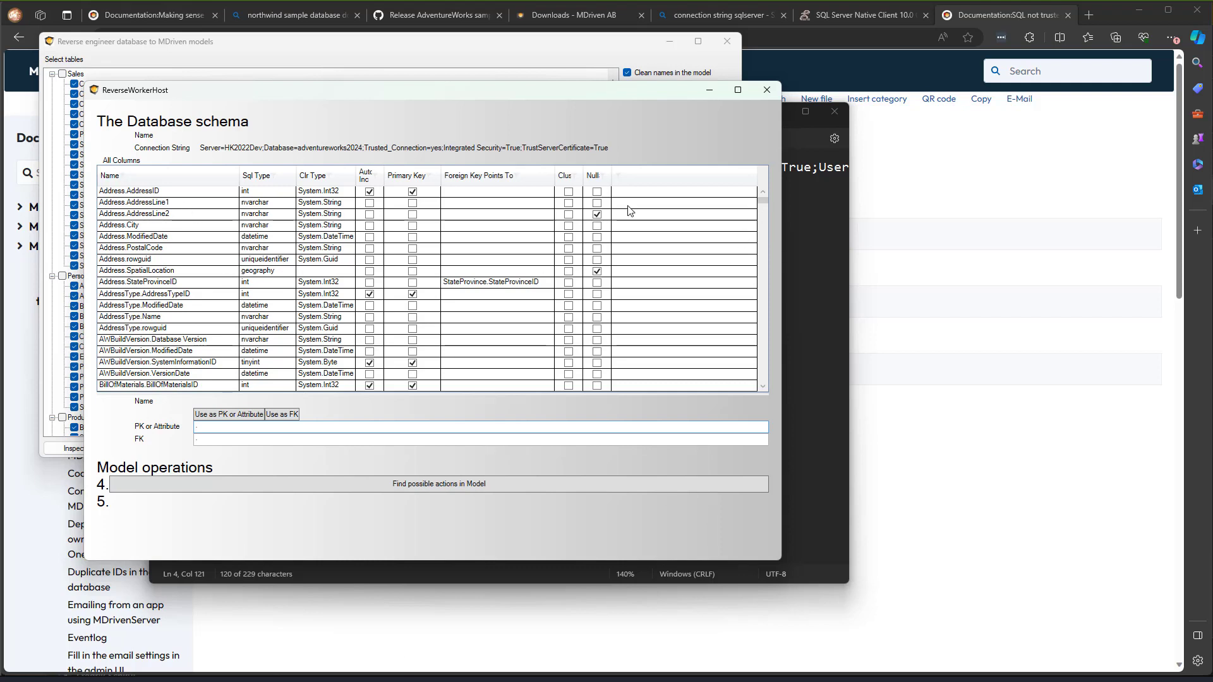
- Resize the schema grid columns, inspect BusinessEntityAddress.AddressTypeID, then close the schema window
double_click(613, 176)
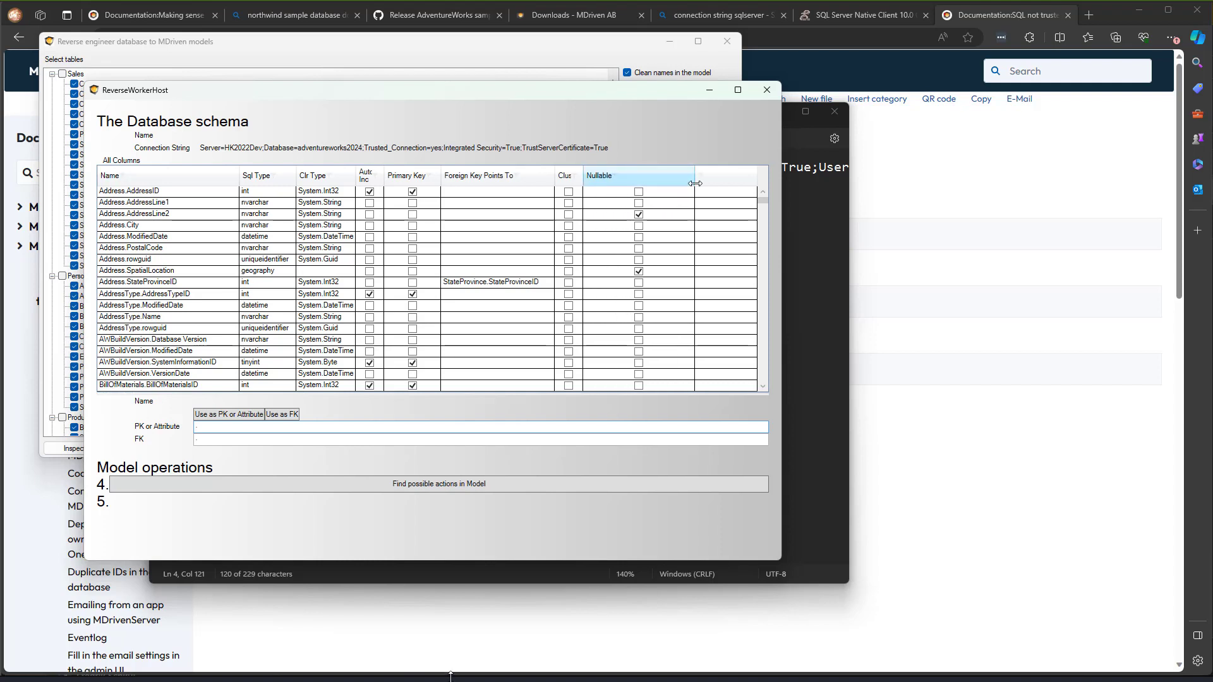
left_click_drag(631, 176, 635, 175)
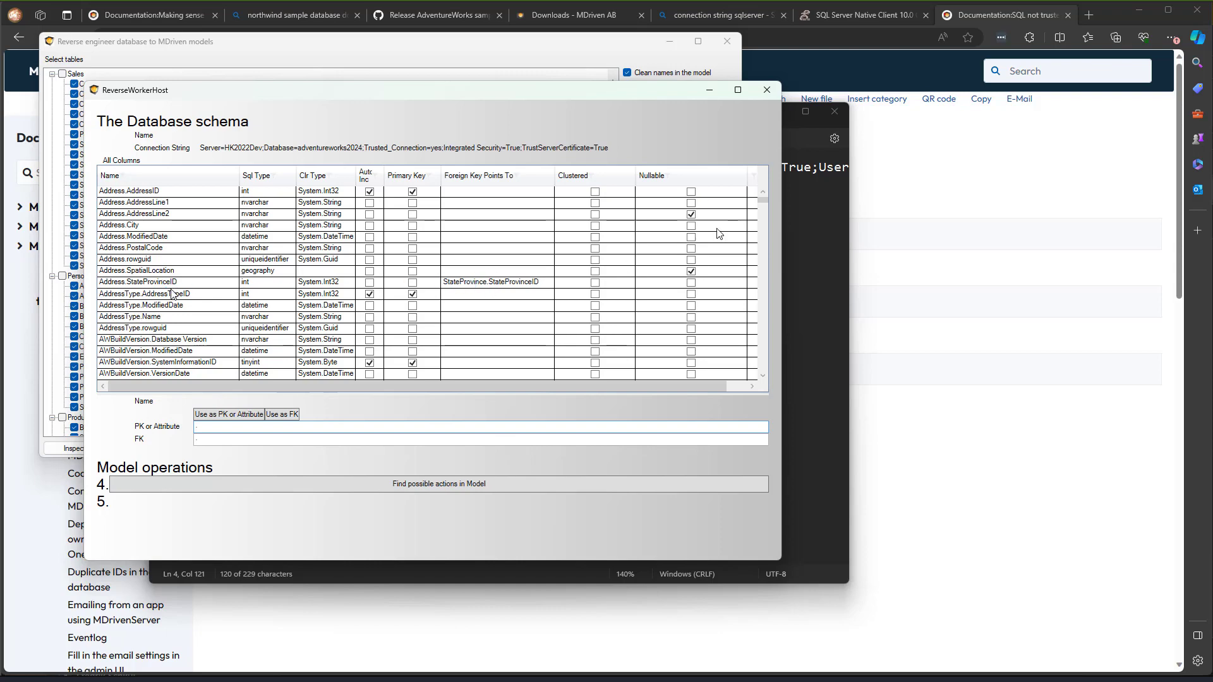
left_click_drag(763, 201, 764, 215)
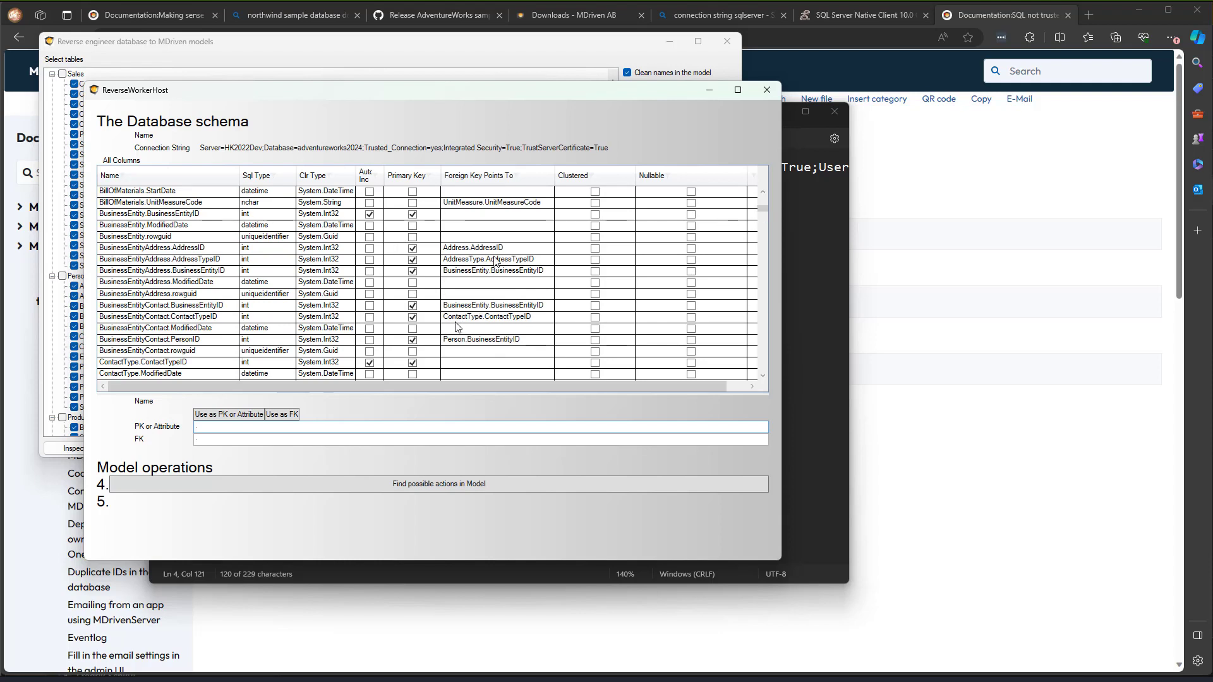
left_click(184, 260)
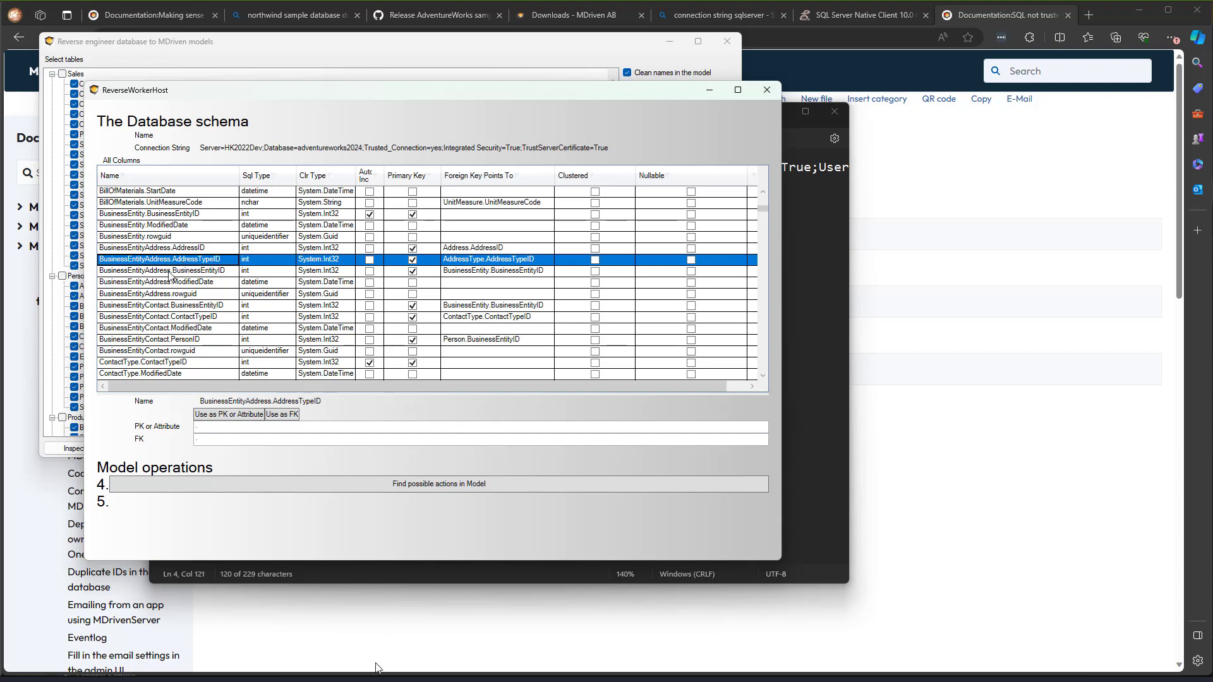
left_click_drag(763, 209, 761, 271)
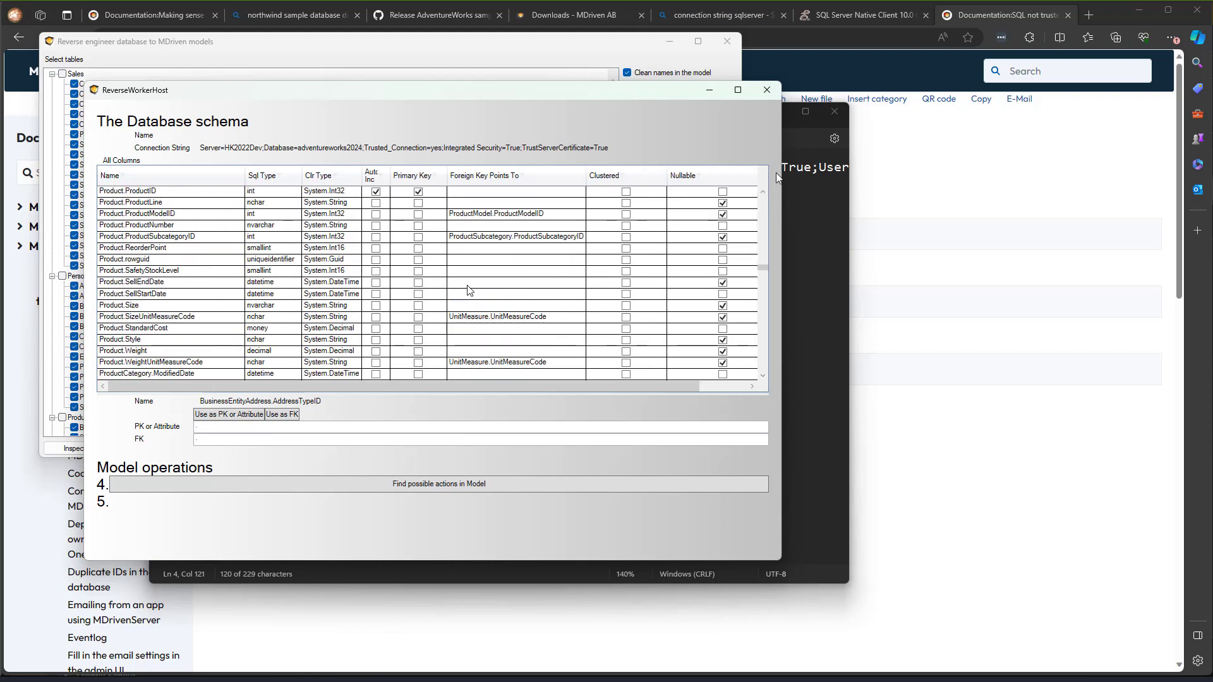
left_click(767, 90)
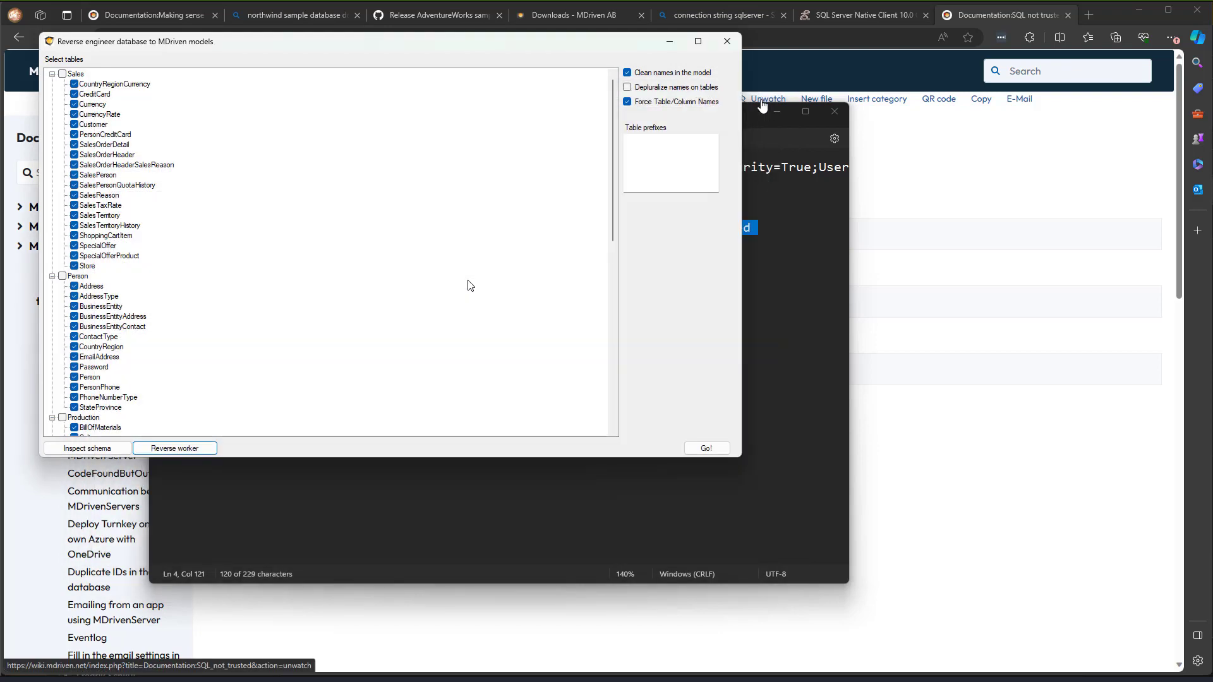
- Start the import with Go! and confirm erasing the package contents
left_click(699, 450)
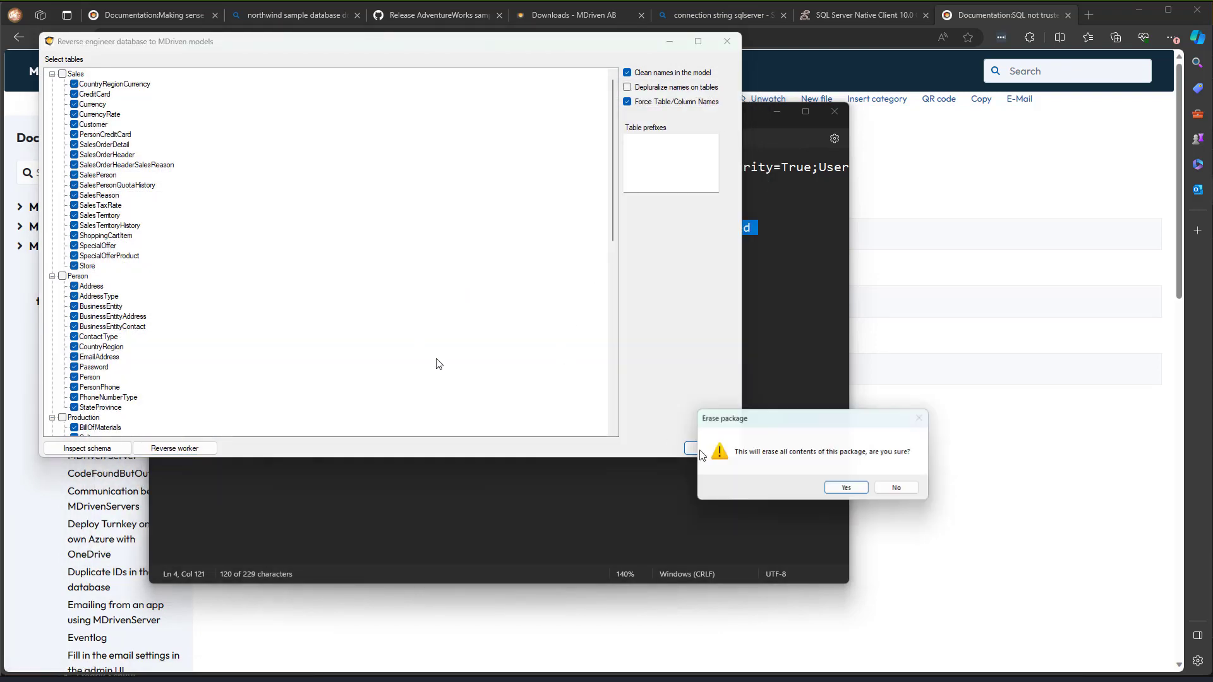
left_click_drag(801, 420, 767, 409)
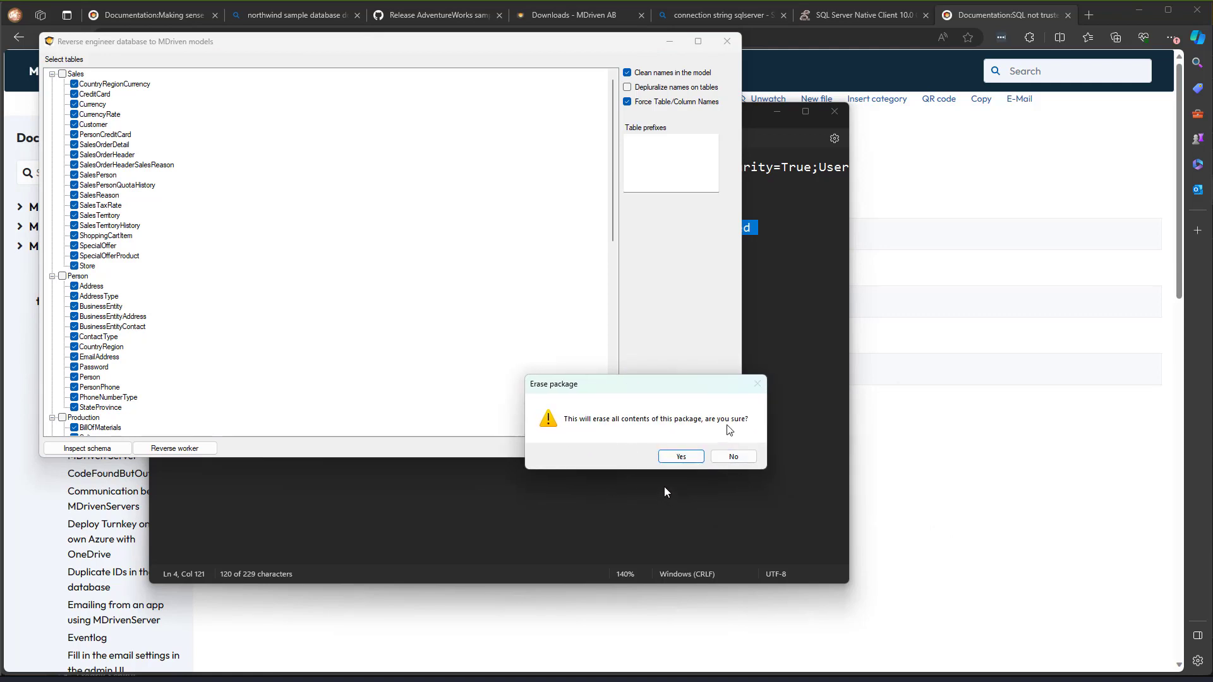
left_click(679, 457)
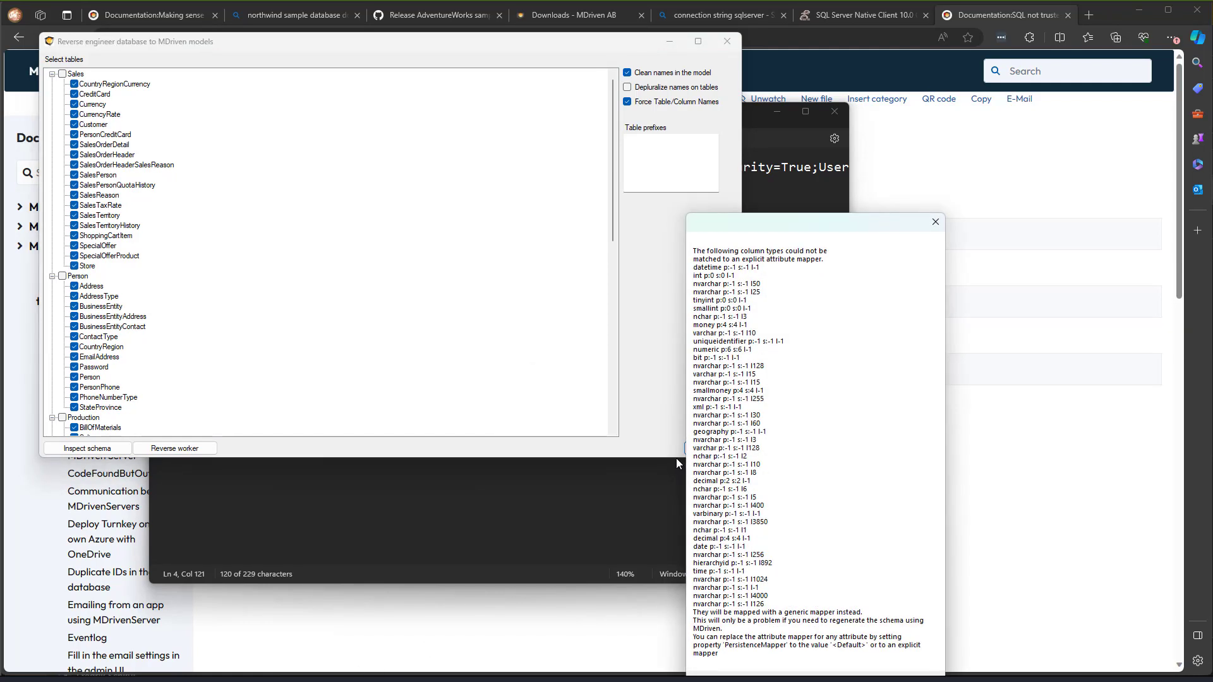
- Screenshot and dismiss the column-type message, then expand HumanResourcesDB in the model tree
left_click_drag(794, 233, 588, 110)
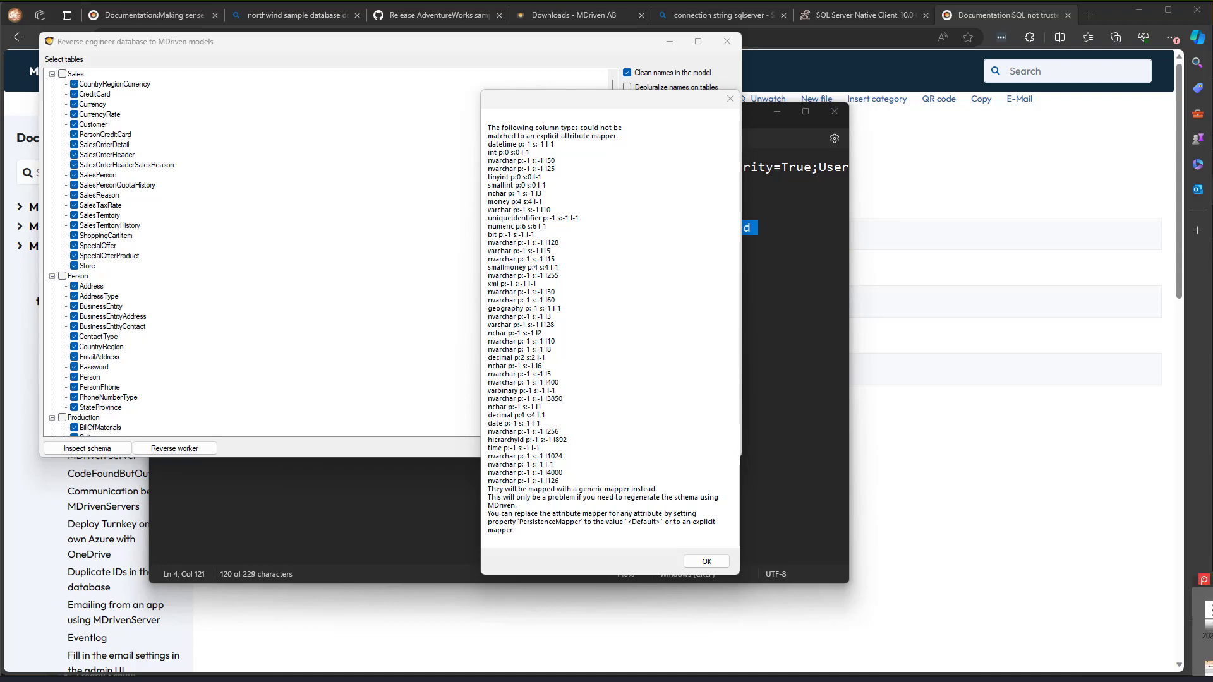
key("Print")
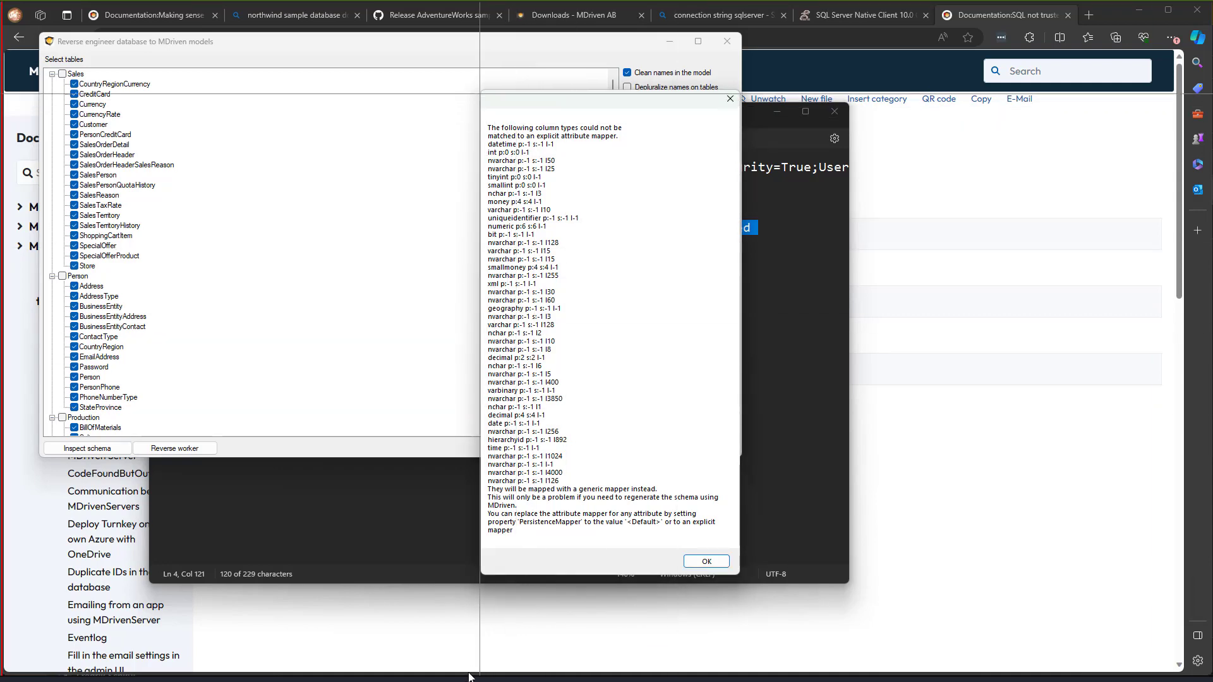
left_click_drag(466, 82, 754, 585)
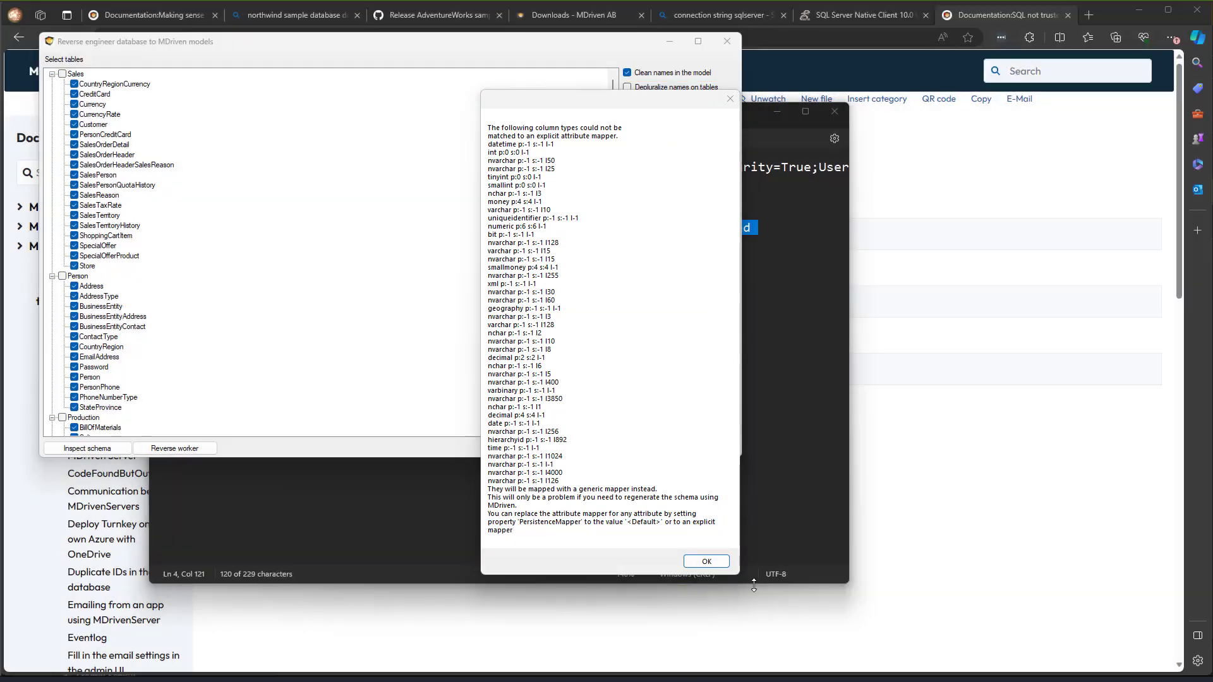
left_click(706, 562)
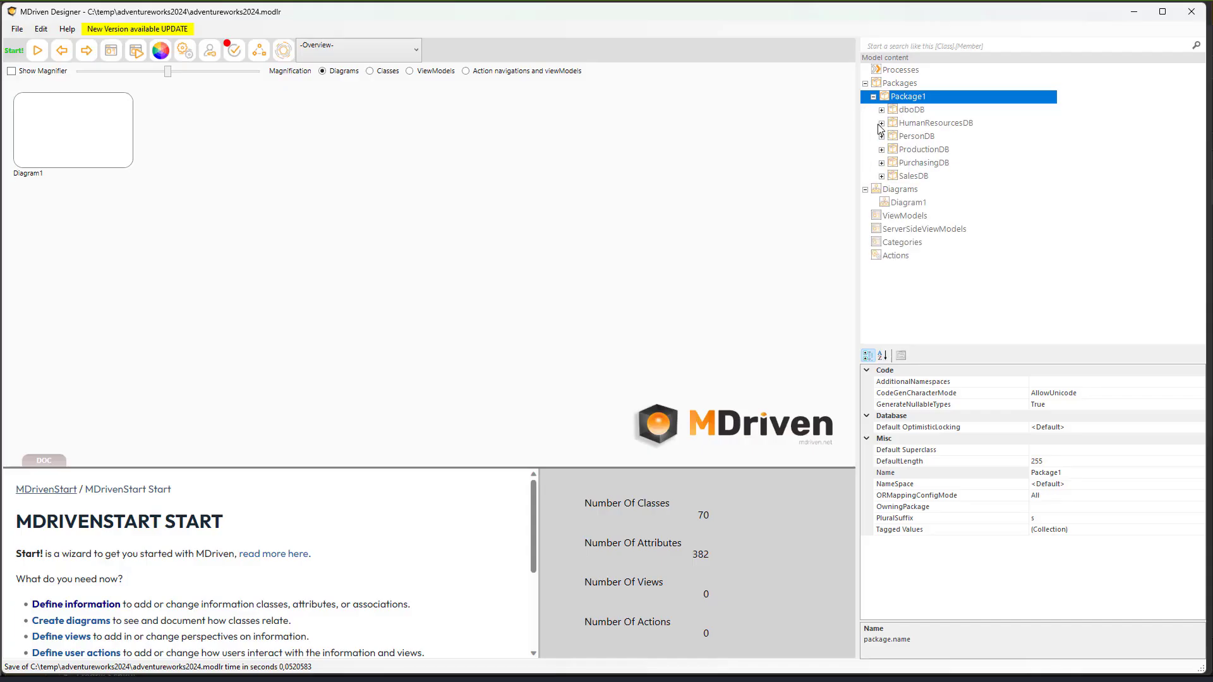
left_click(880, 124)
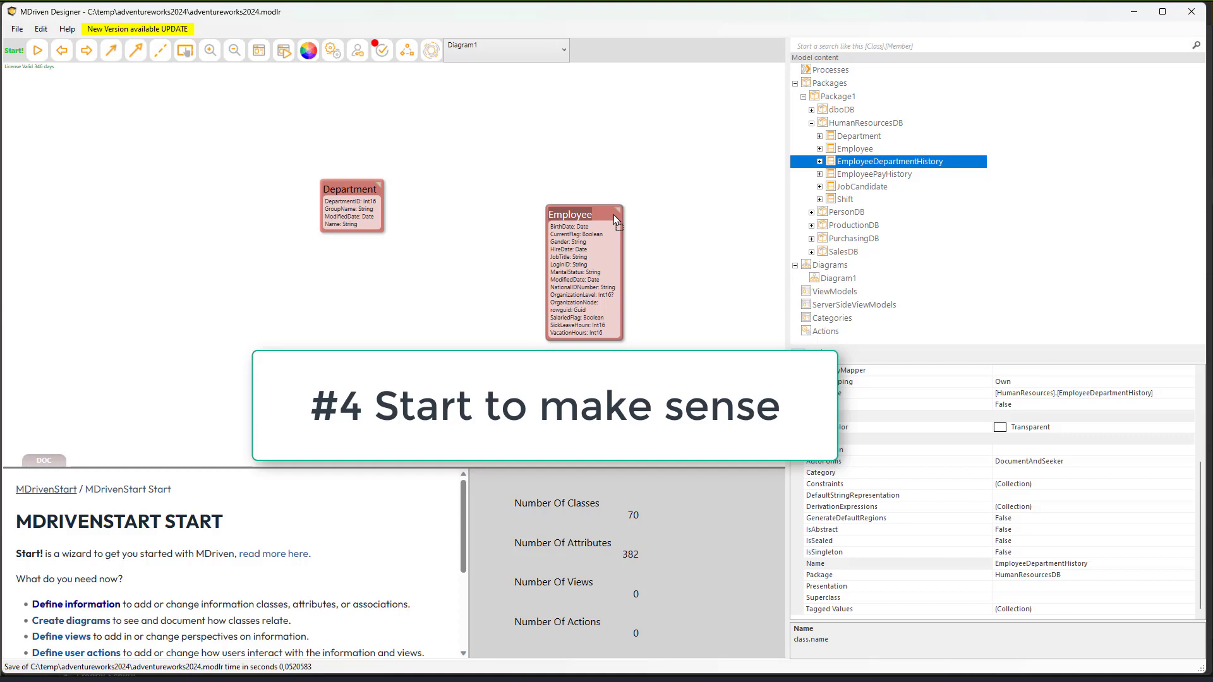
- Add EmployeeDepartmentHistory below Department on Diagram1 and move Employee lower right
left_click_drag(612, 214, 329, 316)
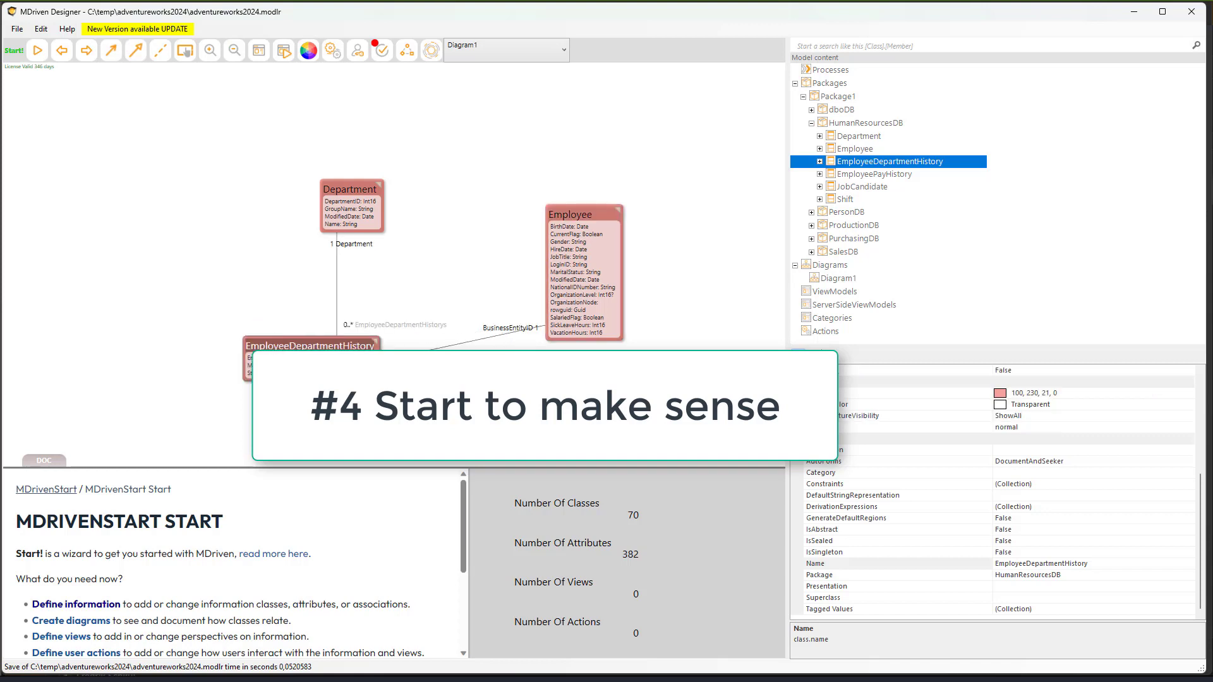
left_click_drag(594, 208, 615, 306)
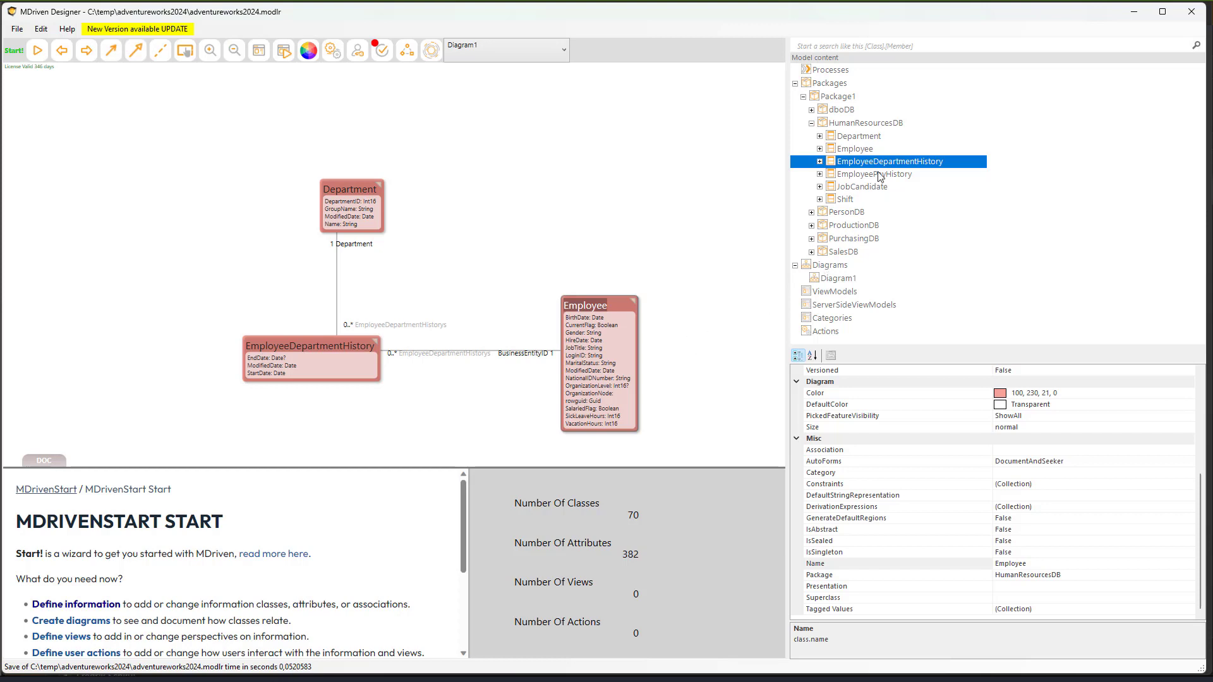
- In EmployeeDepartmentHistory's association overview, navigate to Shift, back, then to Department
double_click(358, 340)
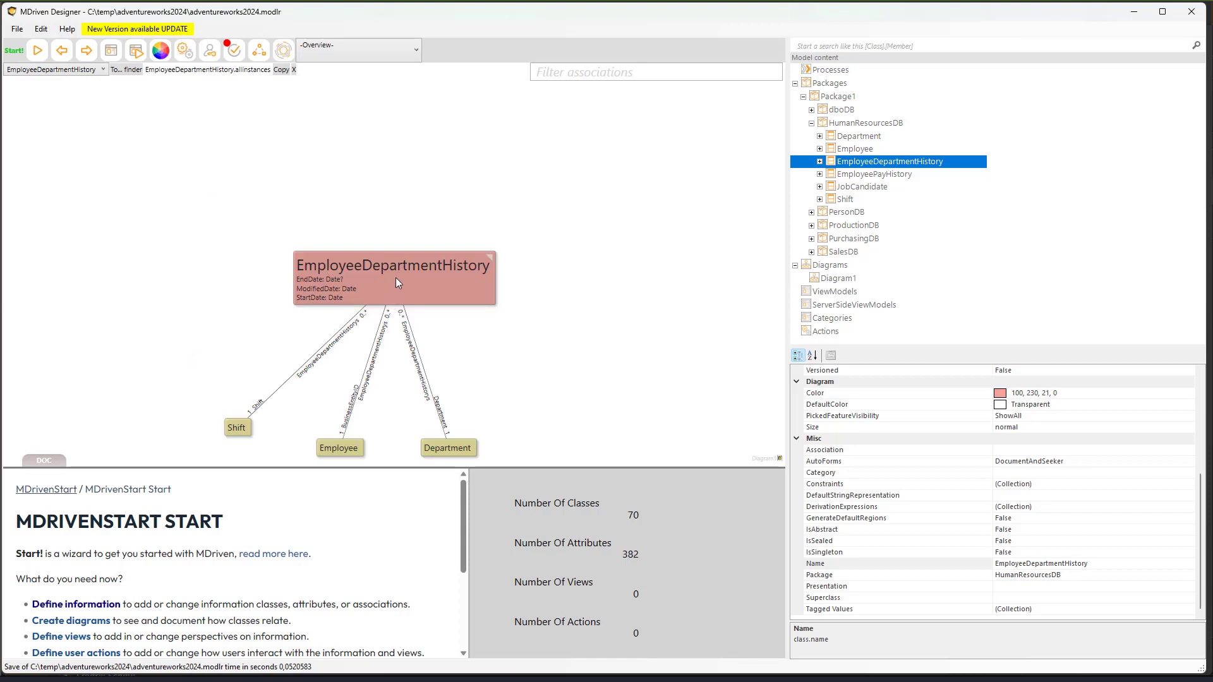
double_click(237, 429)
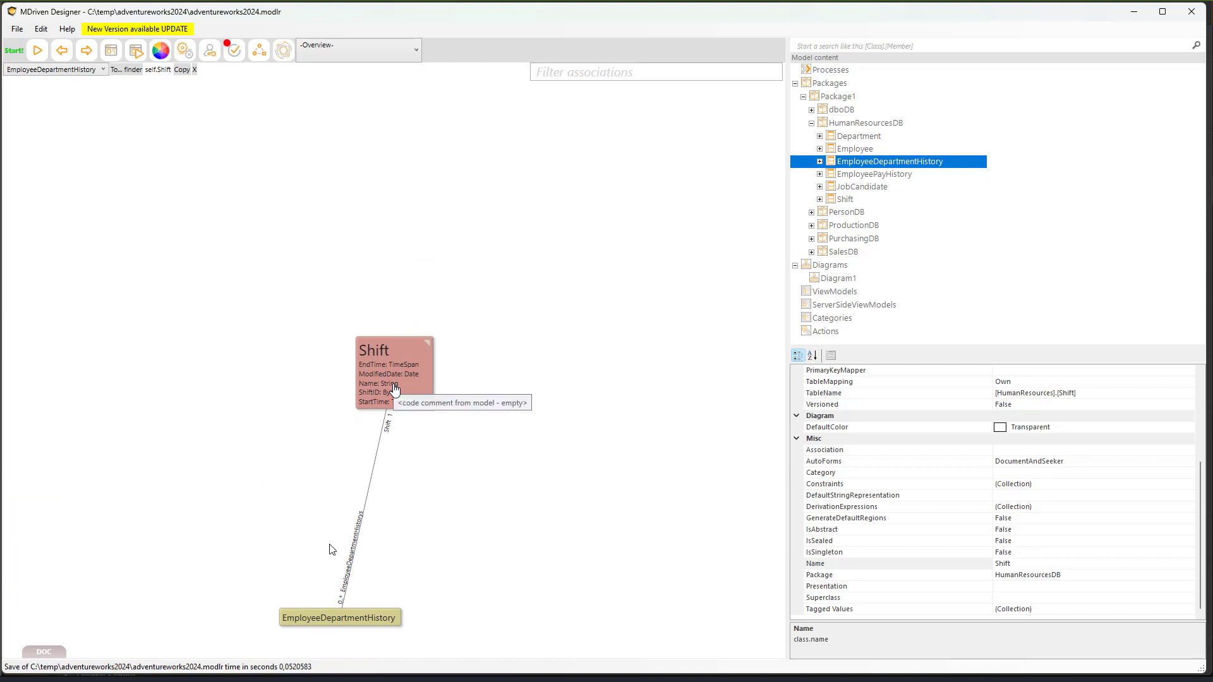
left_click(342, 622)
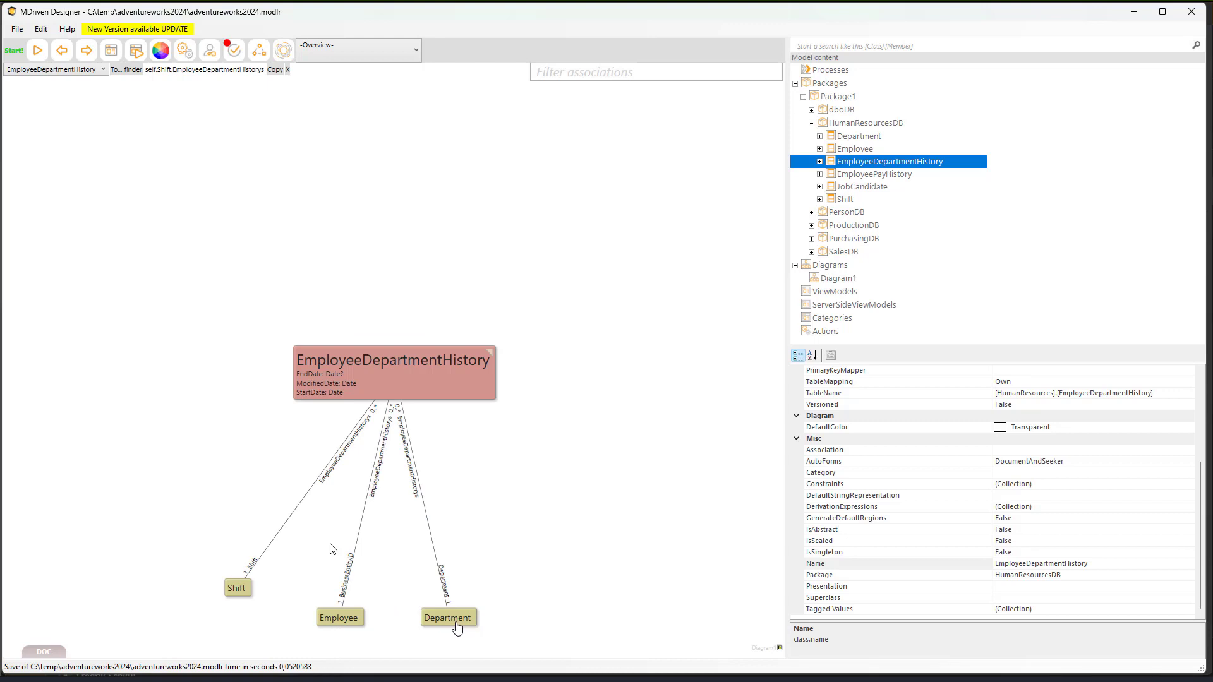
left_click(456, 625)
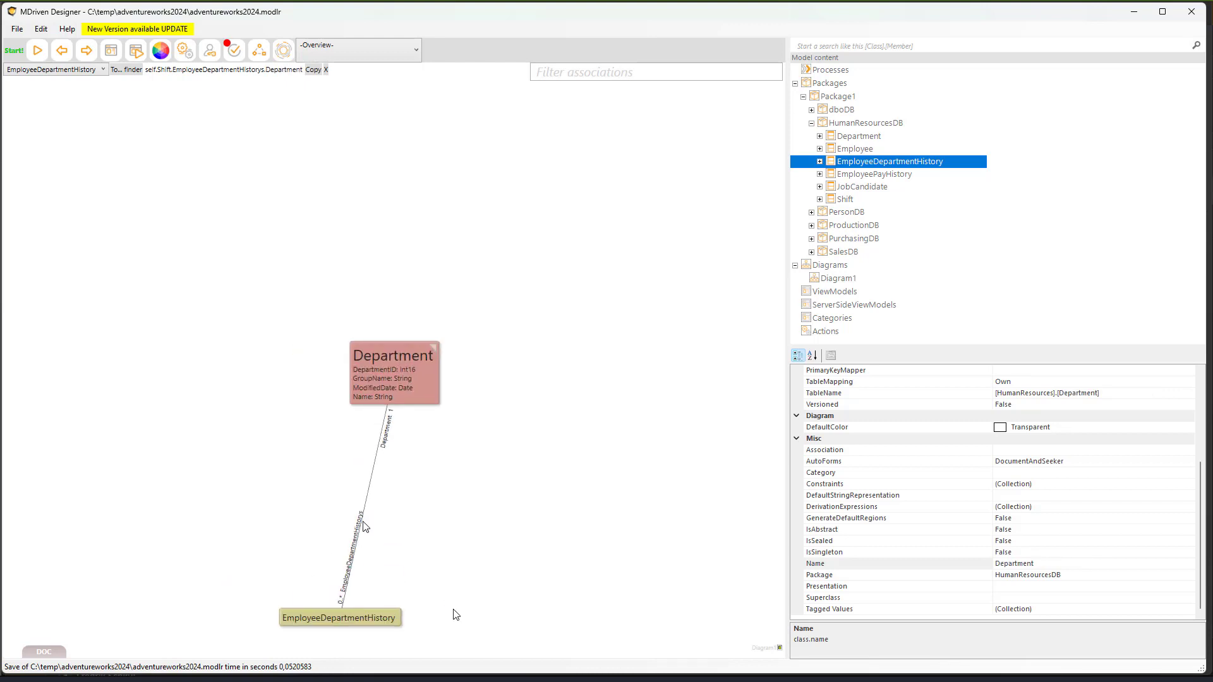
- Build the path from Department.allInstances through EmployeeDepartmentHistorys and BusinessEntityID to Employees
left_click(392, 360)
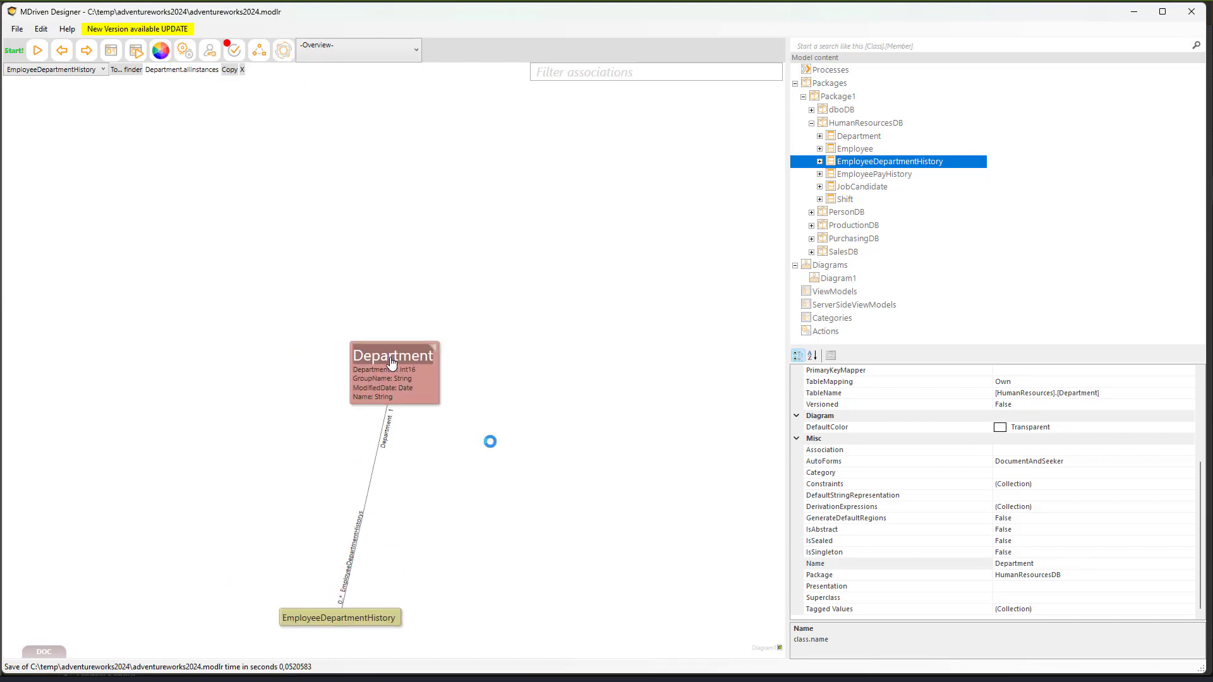
left_click(325, 620)
left_click(340, 624)
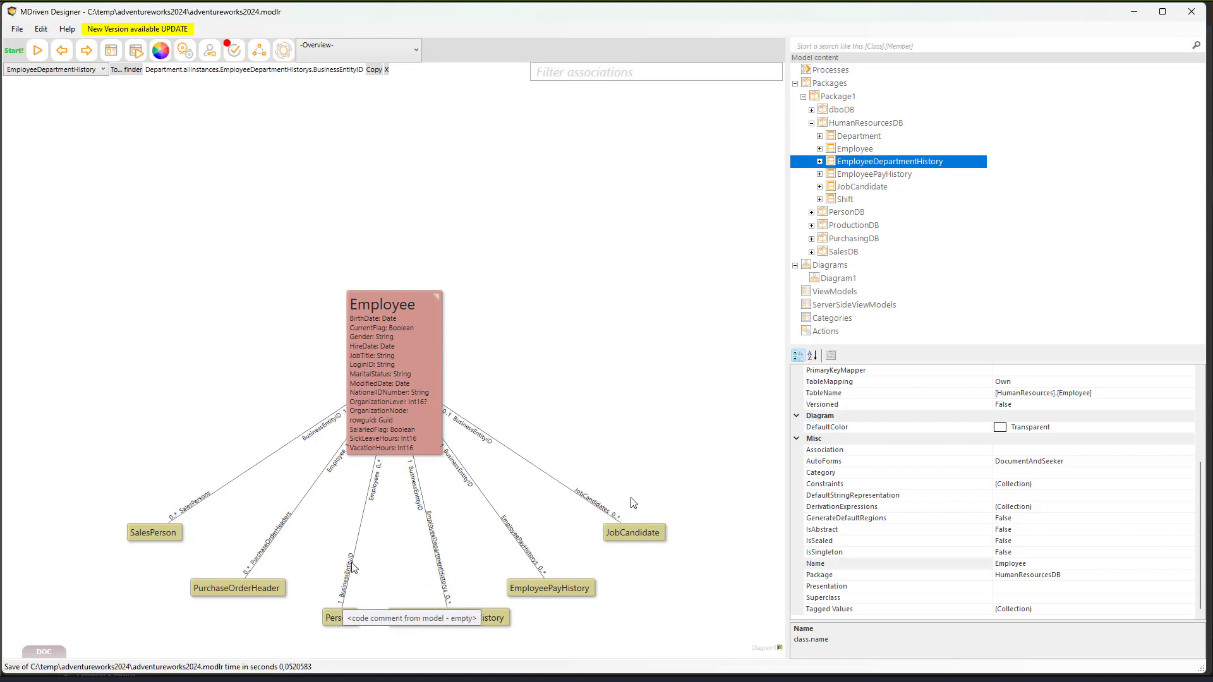
left_click(339, 619)
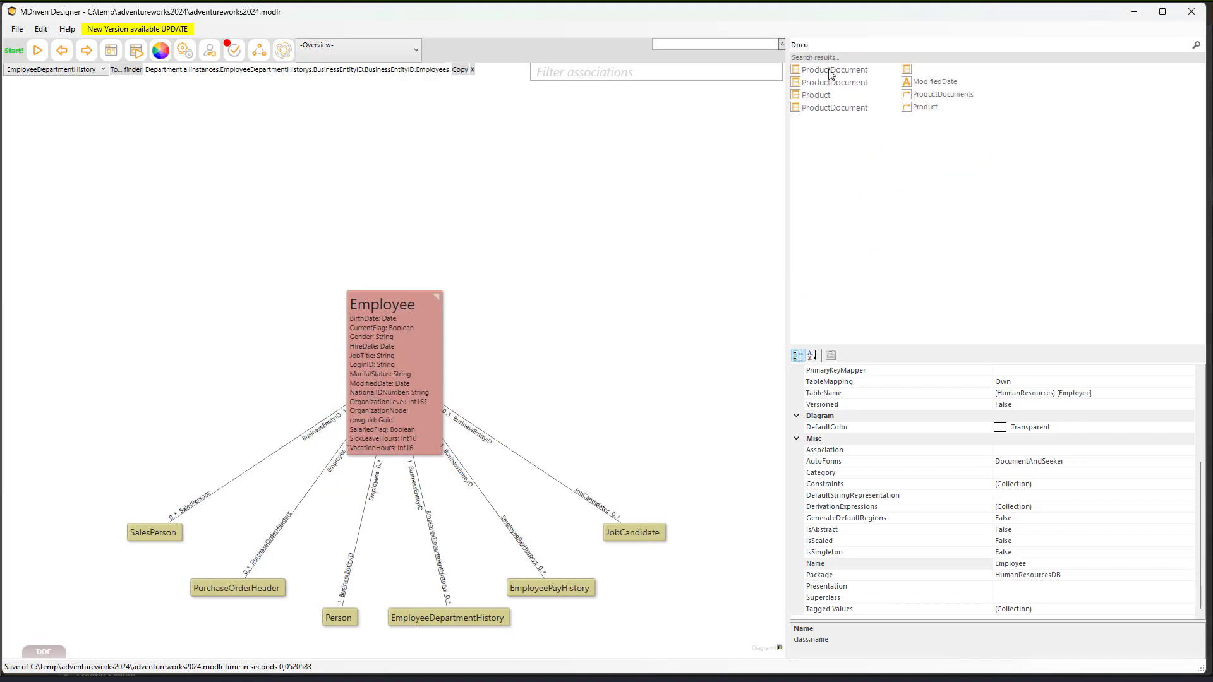
- Show ProductDocument's associations in the overview and save the model
left_click(829, 71)
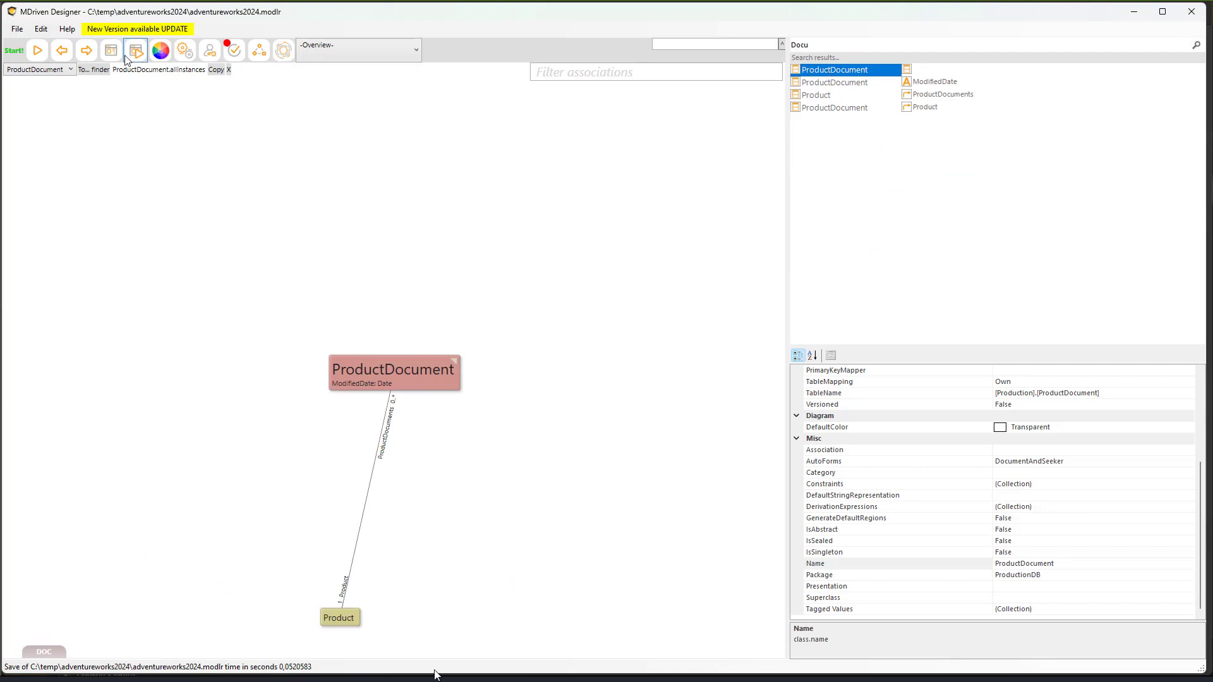
left_click(18, 30)
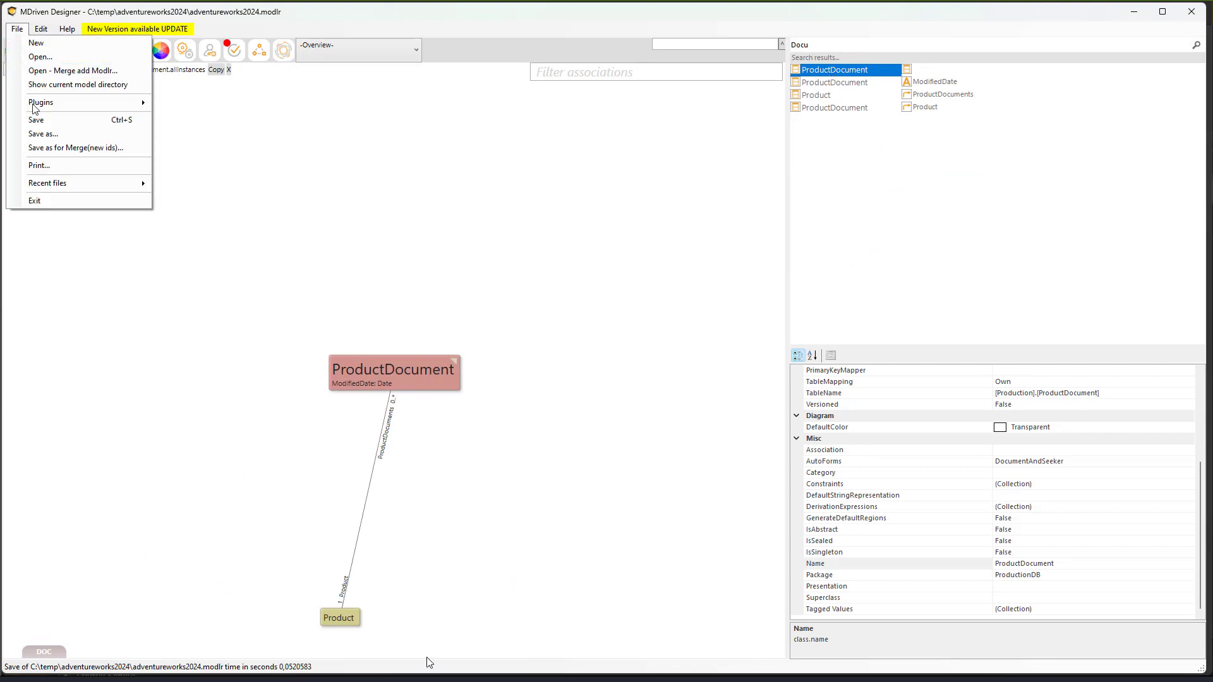
left_click(39, 120)
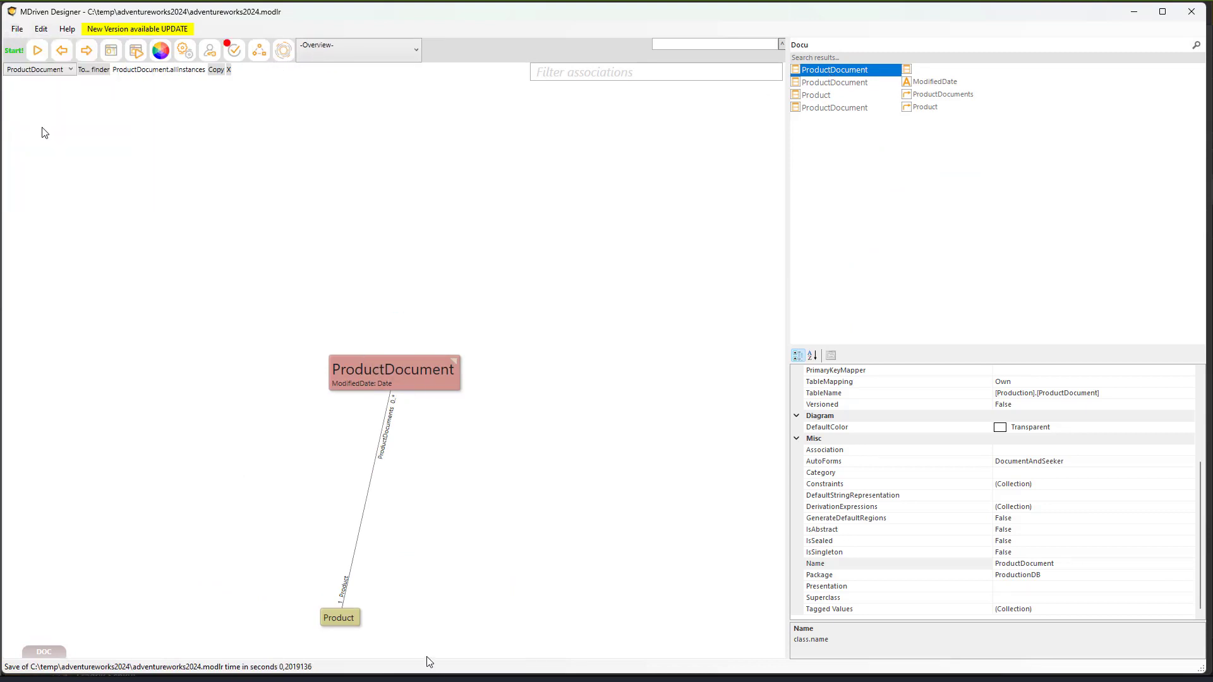
- Go from the validation errors to the unknown-type Address.SpatialLocation attribute and review its properties
left_click(233, 51)
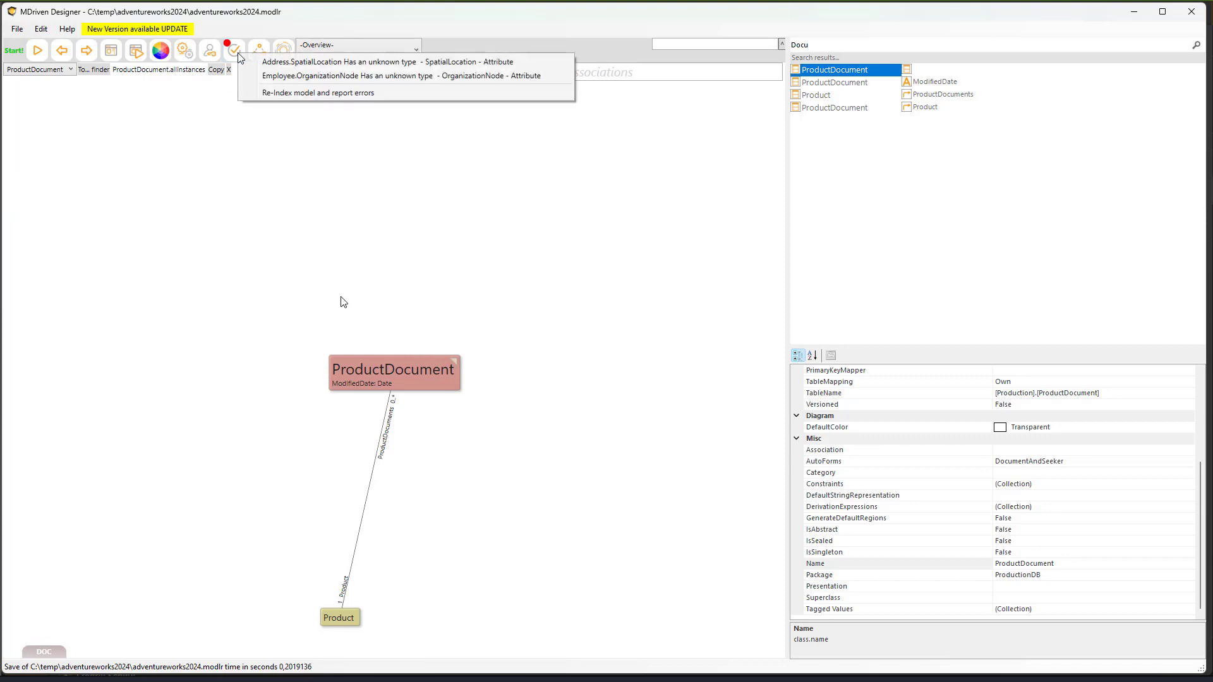
left_click(308, 62)
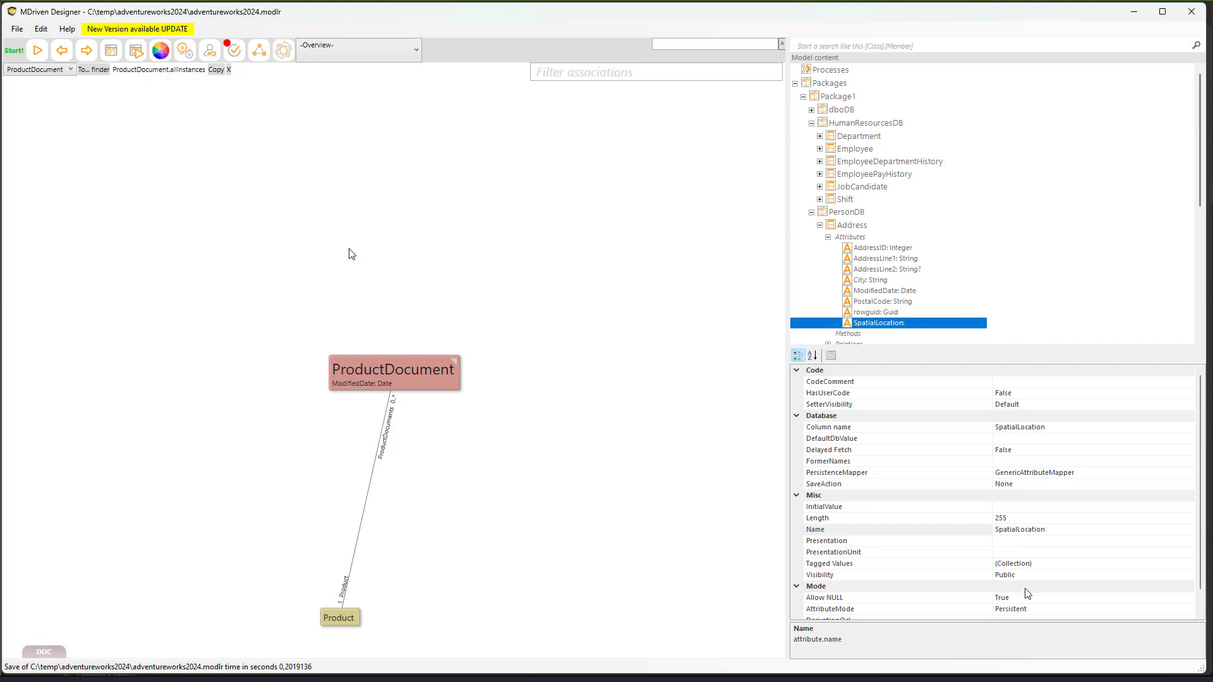
scroll(1027, 594, "down", 1)
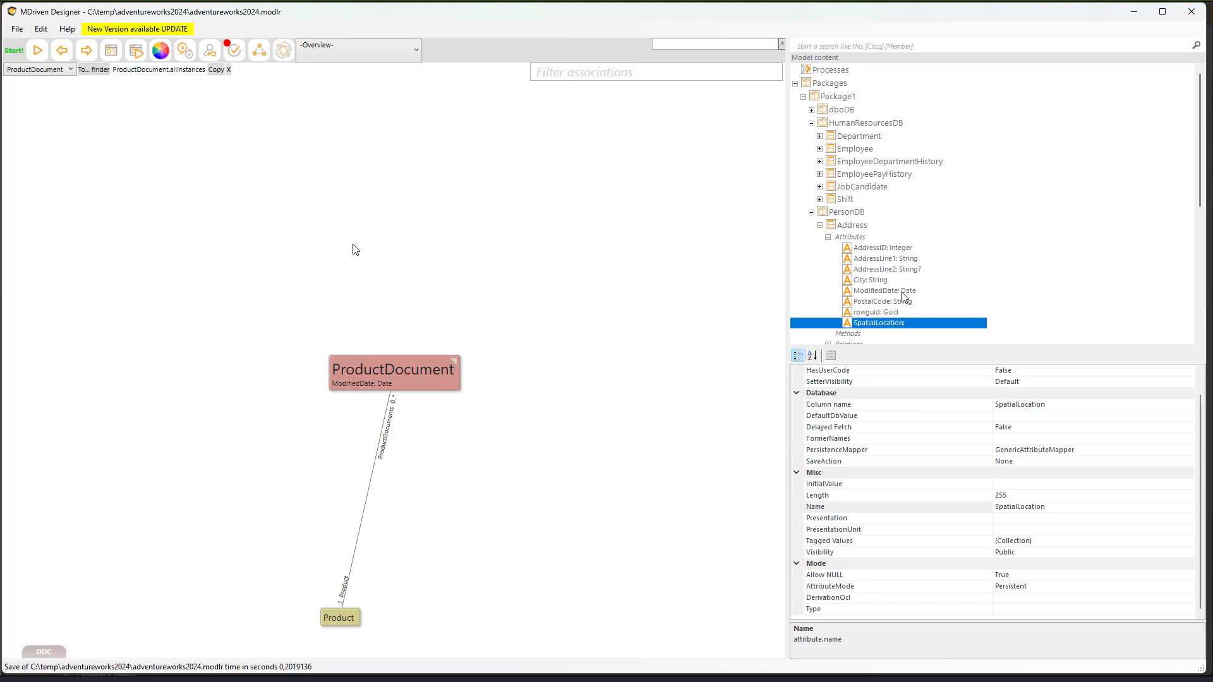
left_click(851, 226)
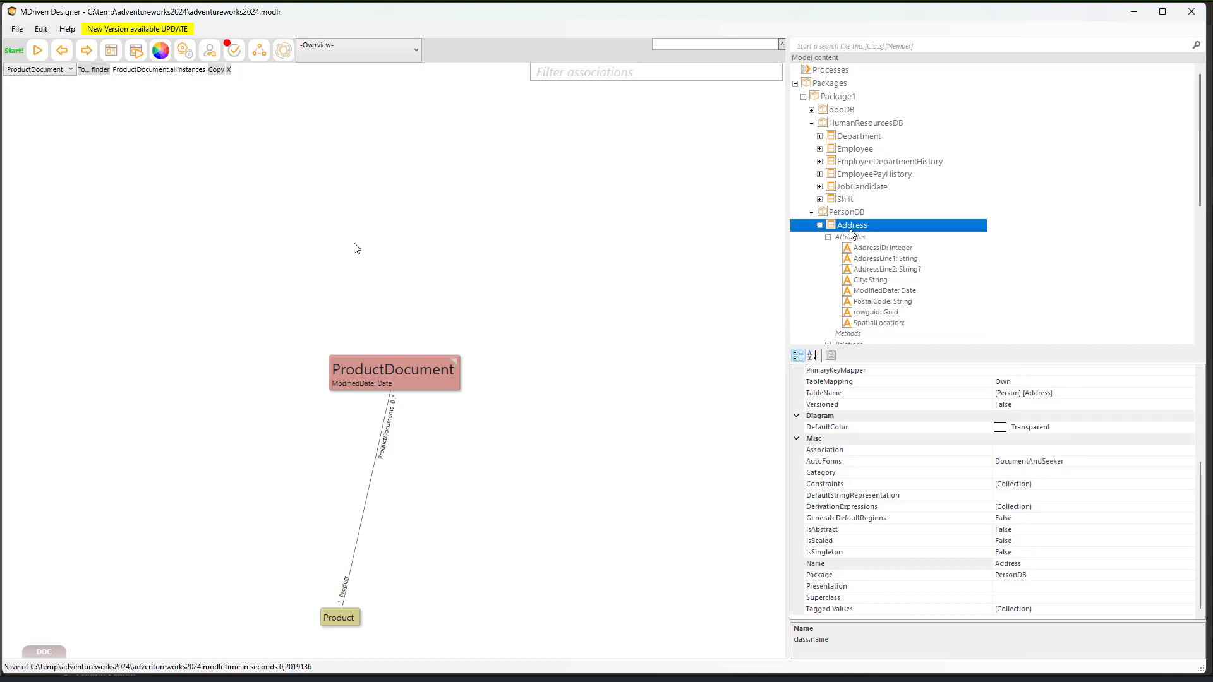
left_click(871, 323)
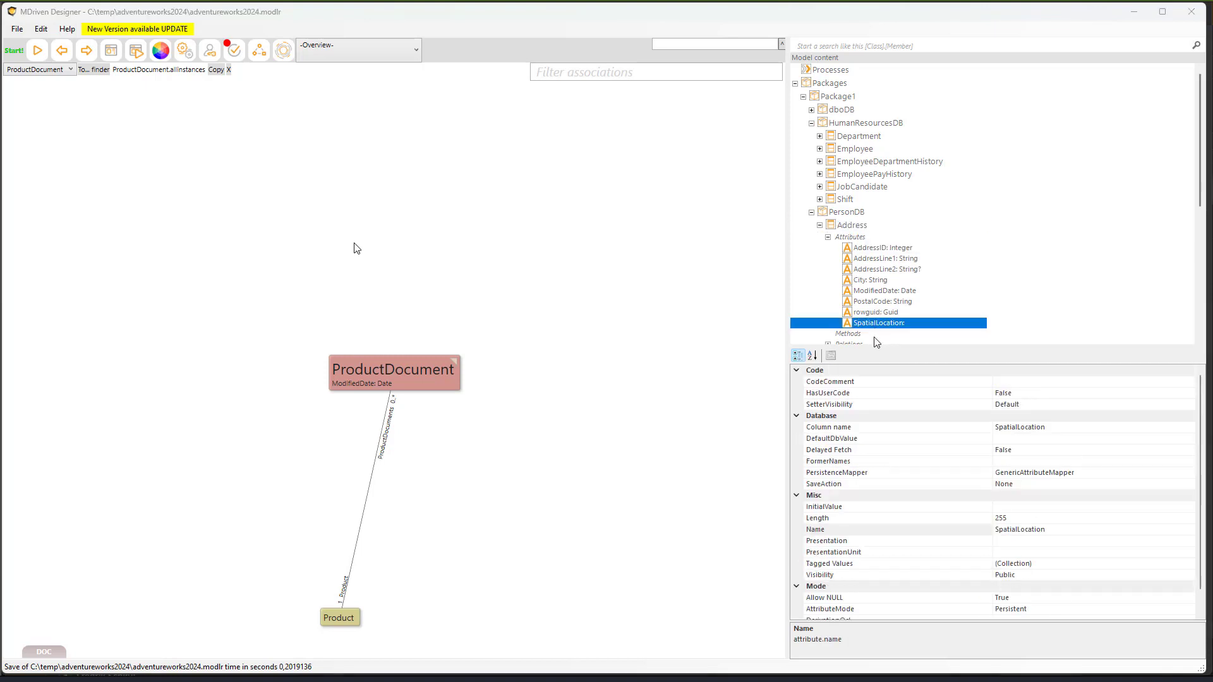
key("super+Tab")
key("Right")
key("Right")
key("Right")
key("Right")
key("Right")
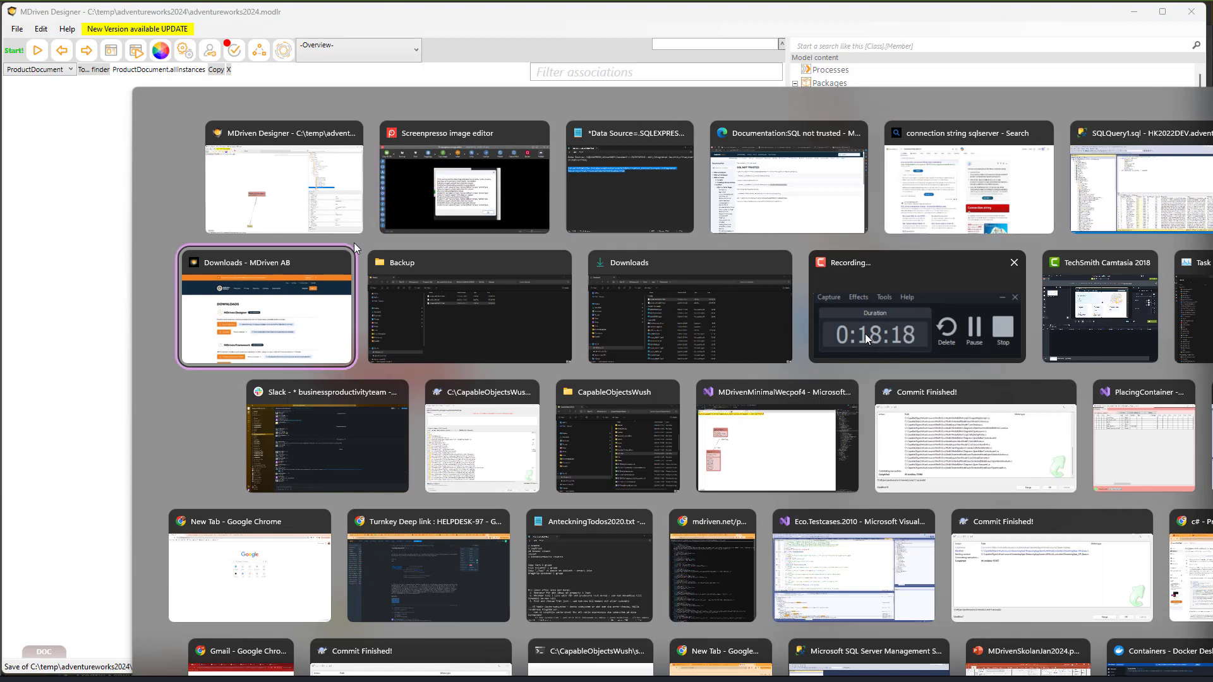
- Examine the SpatialLocation values in the Address query results, then return to MDriven Designer
key("Return")
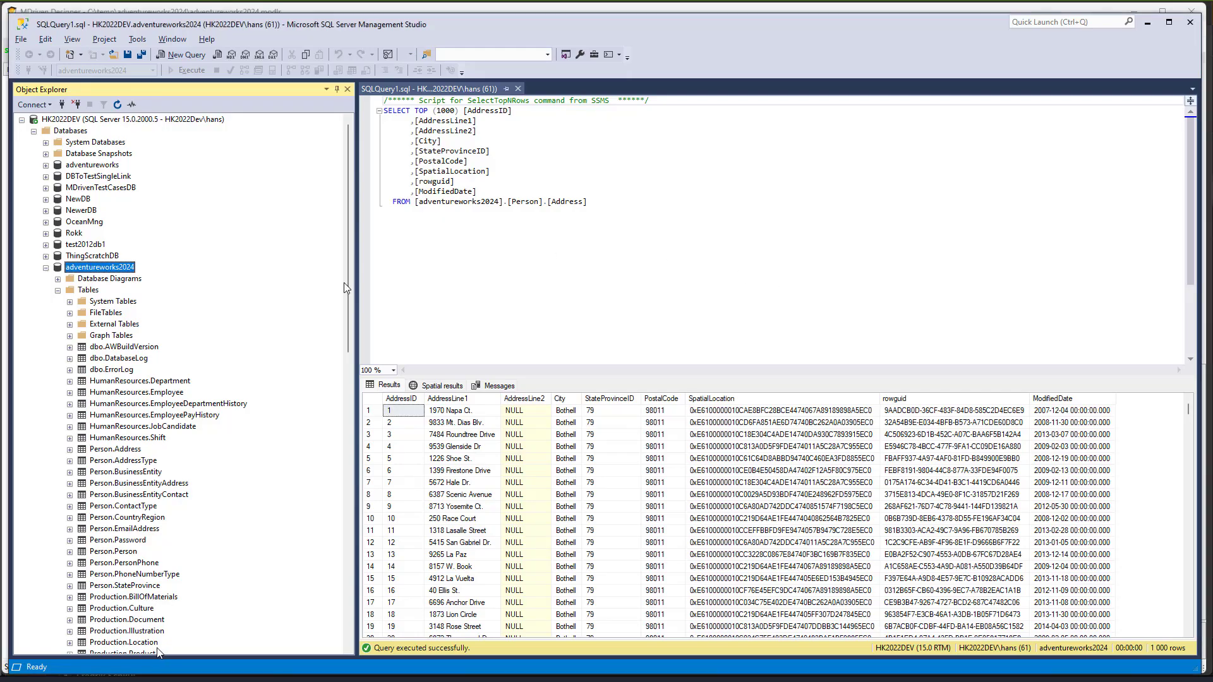
right_click(127, 448)
left_click(508, 165)
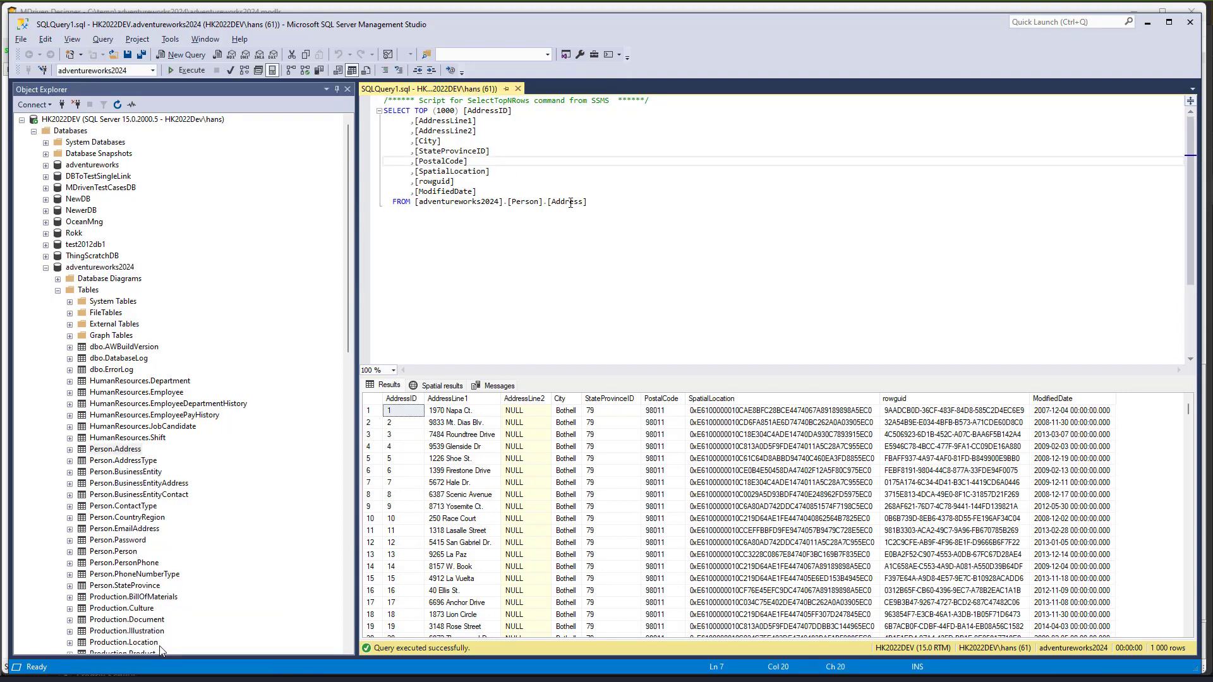
left_click(755, 434)
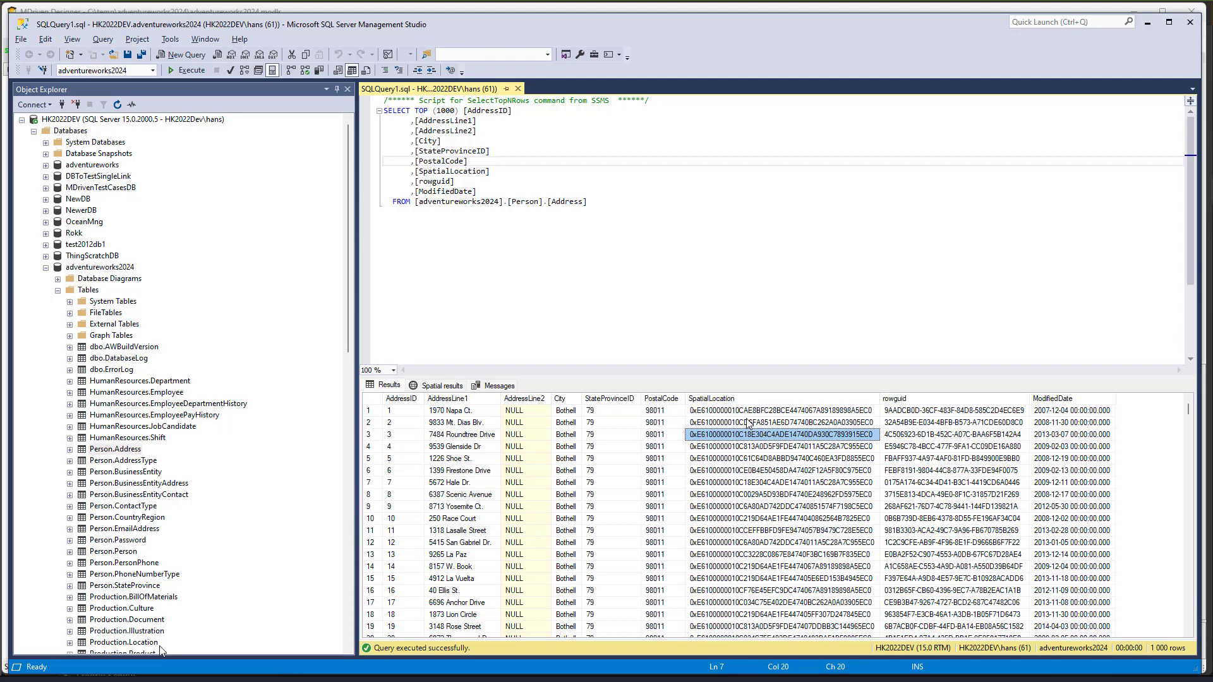
double_click(881, 398)
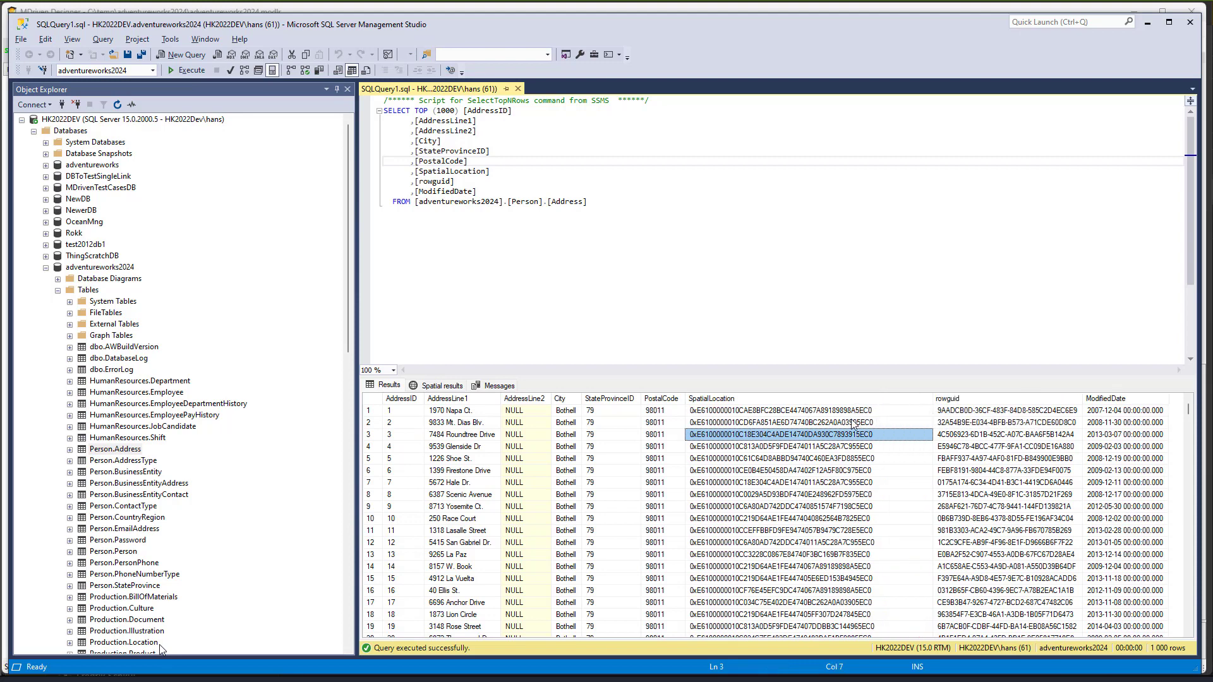
left_click(847, 412)
key("alt+Tab")
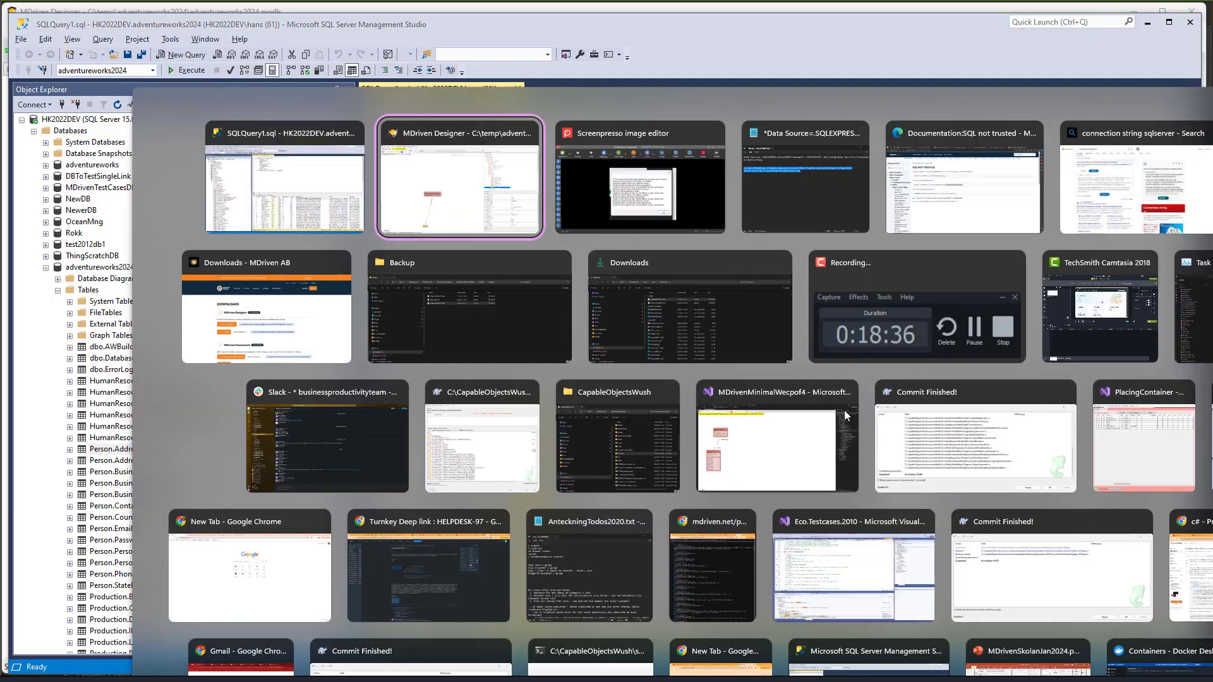
scroll(968, 594, "down", 1)
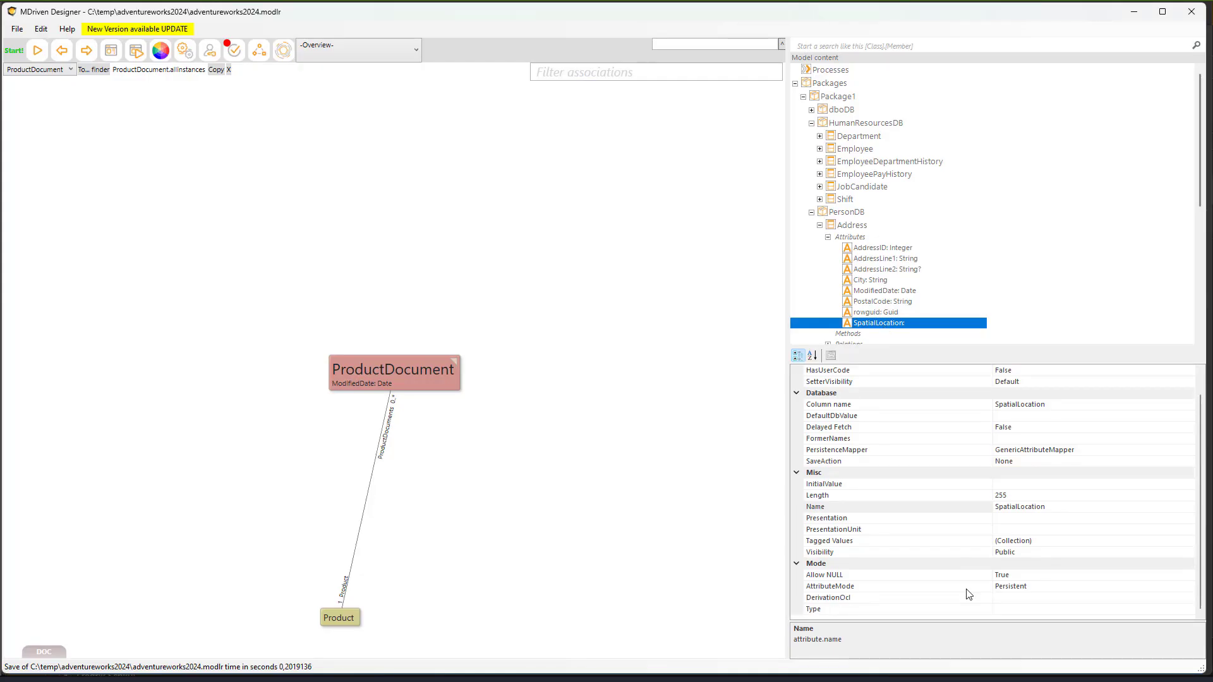
- Set SpatialLocation's Type to Blob, choosing it from the type list
scroll(978, 549, "up", 1)
scroll(978, 550, "down", 1)
left_click(1128, 610)
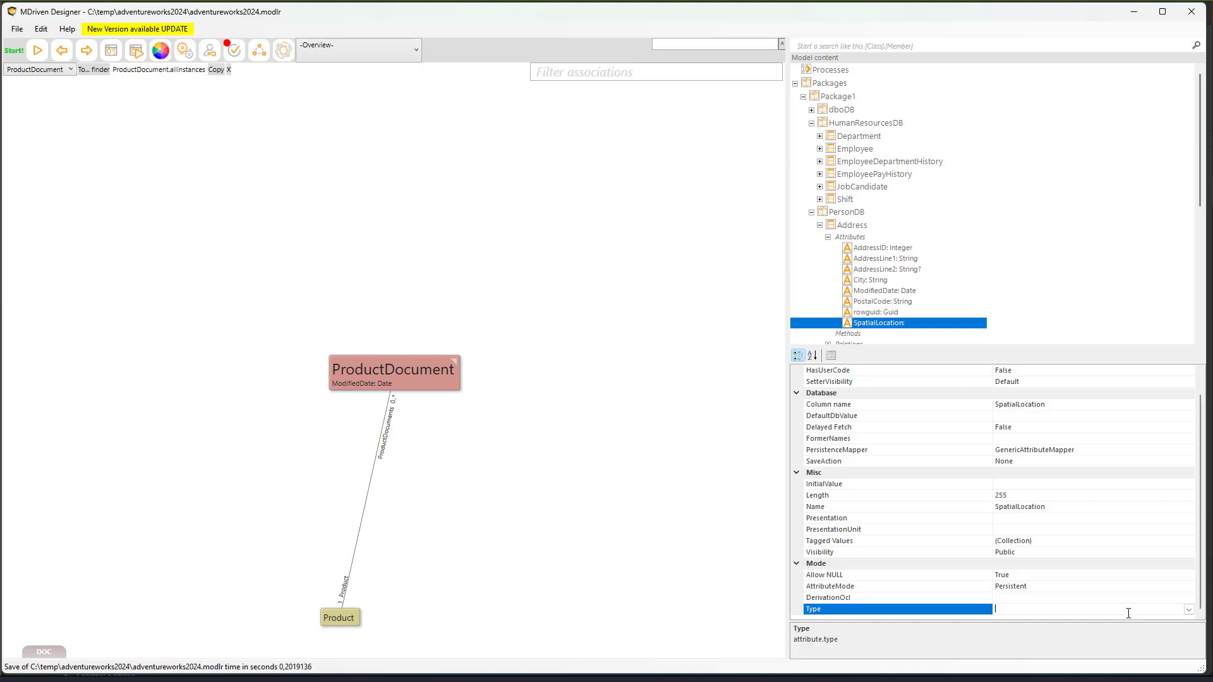
type("Blob")
key("Return")
scroll(978, 549, "down", 2)
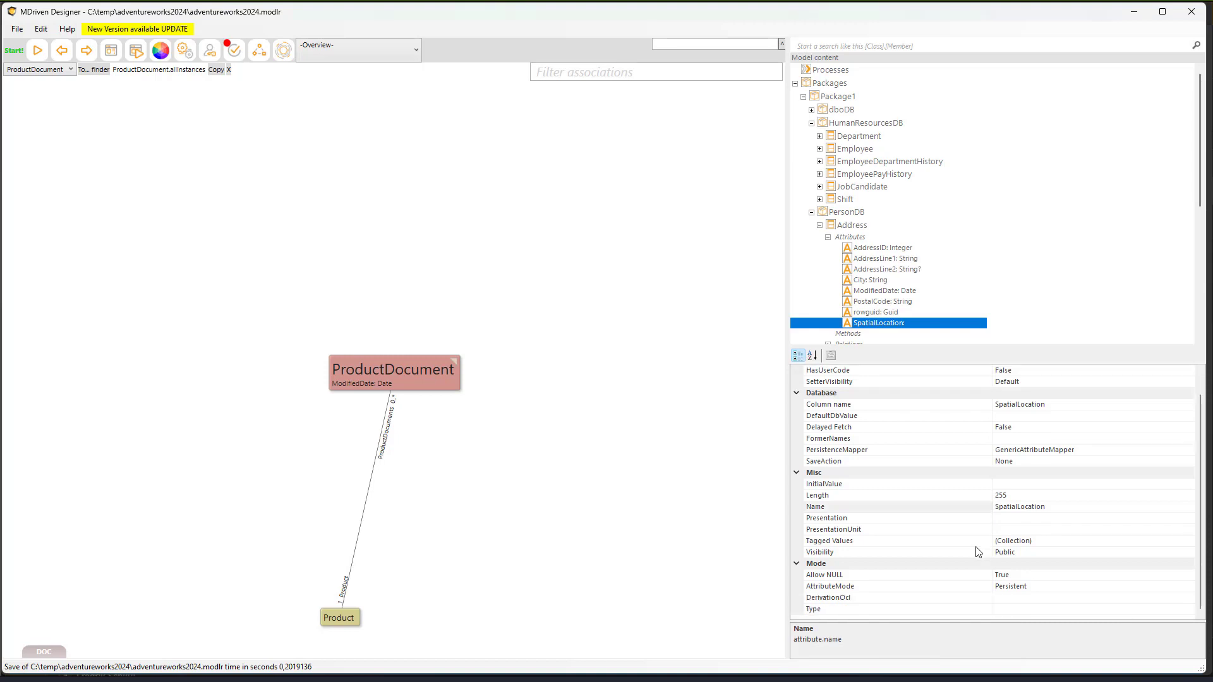
left_click(1126, 609)
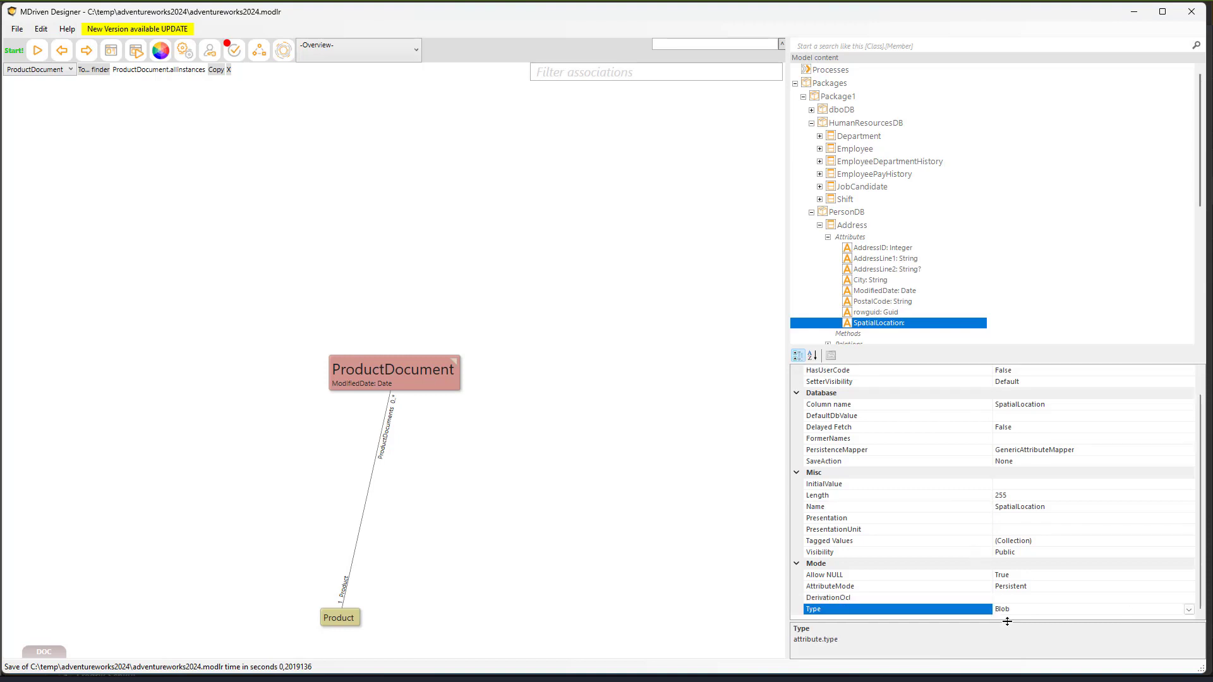
left_click(1128, 610)
key("BackSpace")
left_click(1188, 610)
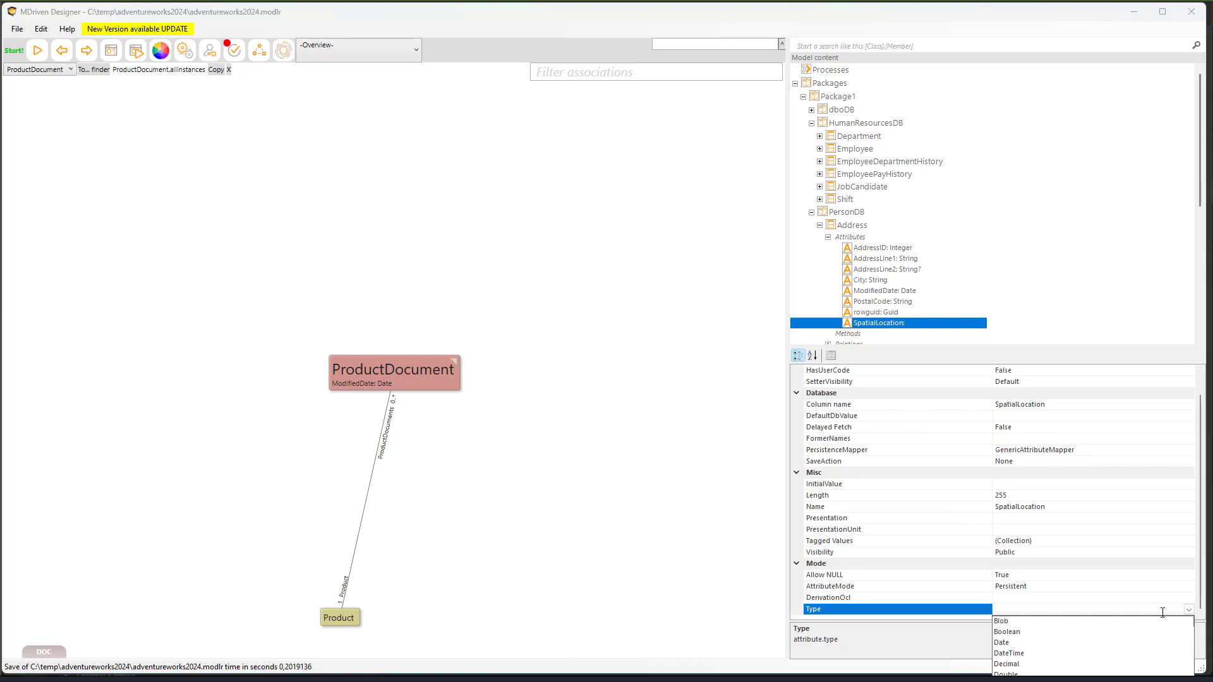
left_click(1007, 622)
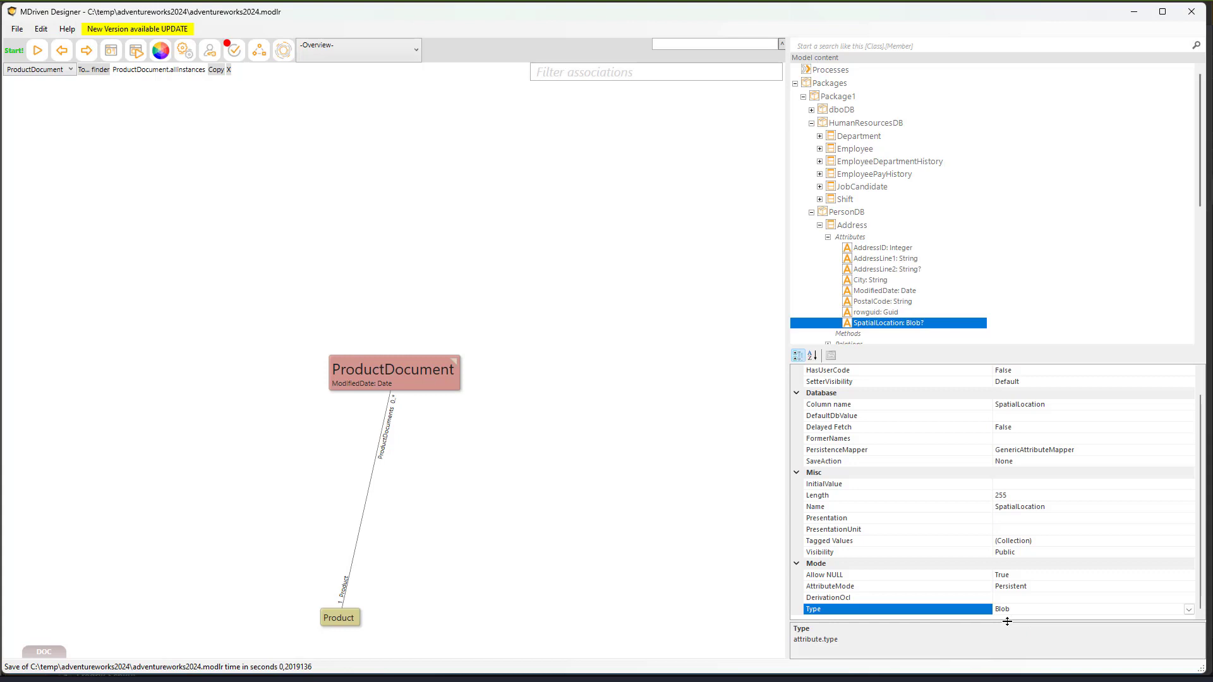
- Check the model for errors, jump to the unknown-type attribute on Employee, then switch to SSMS
left_click(233, 60)
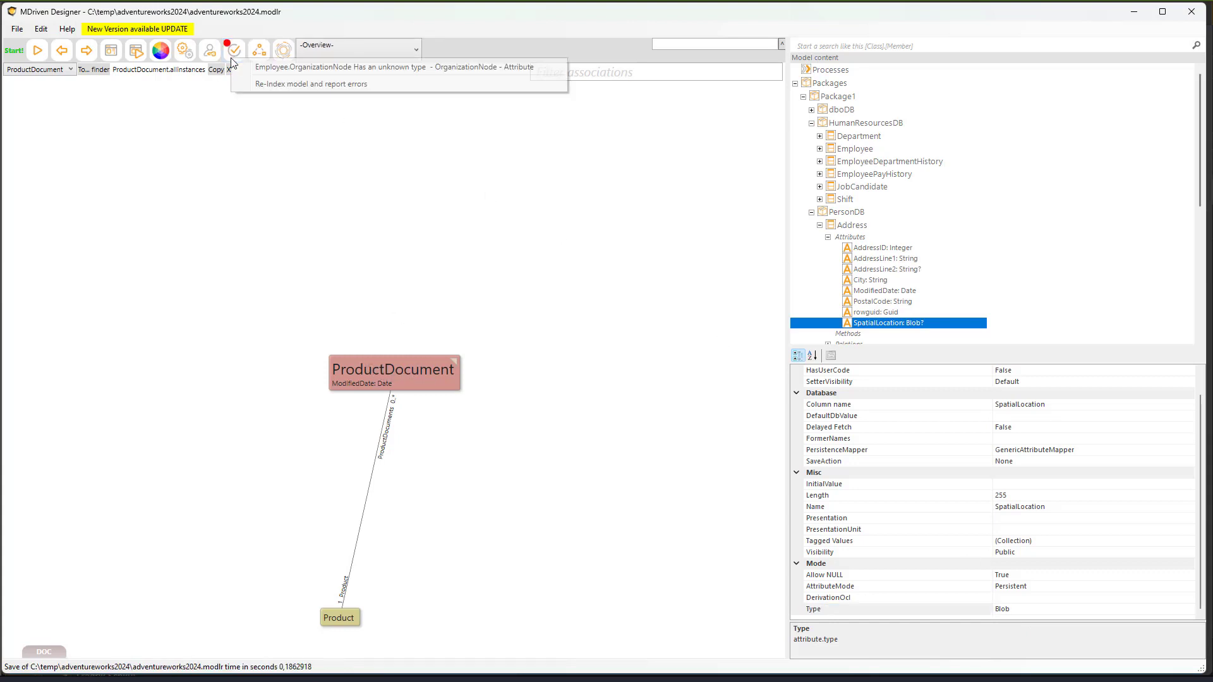
left_click(263, 67)
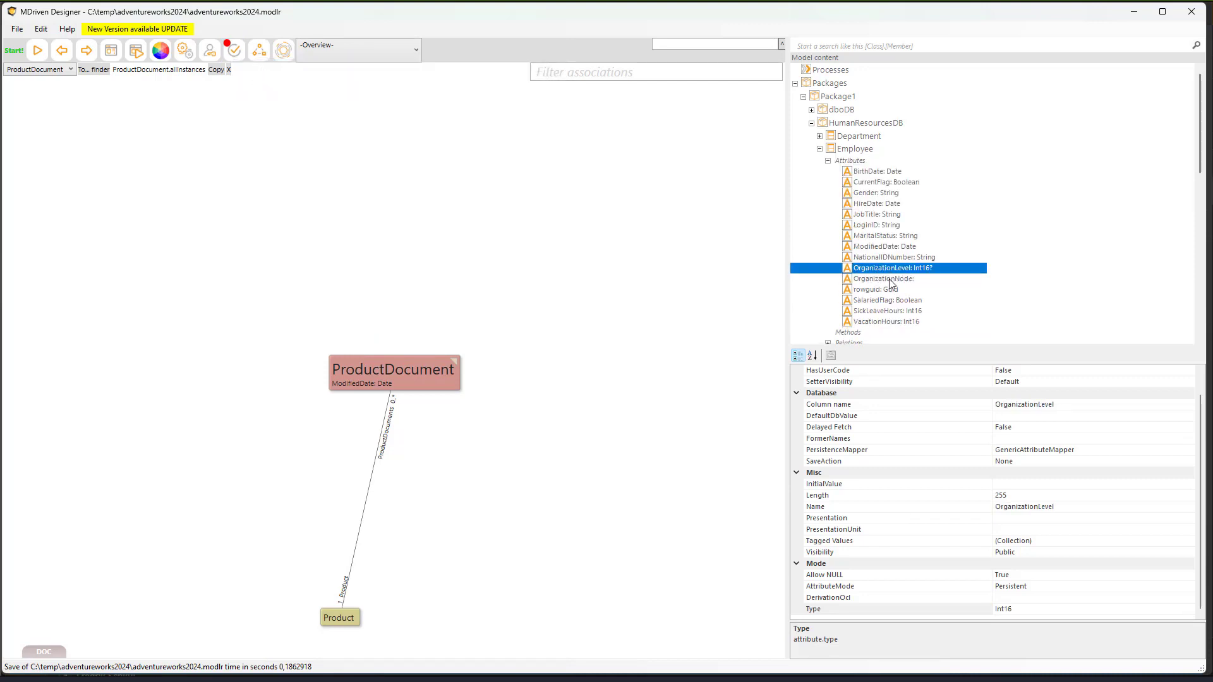
left_click(856, 153)
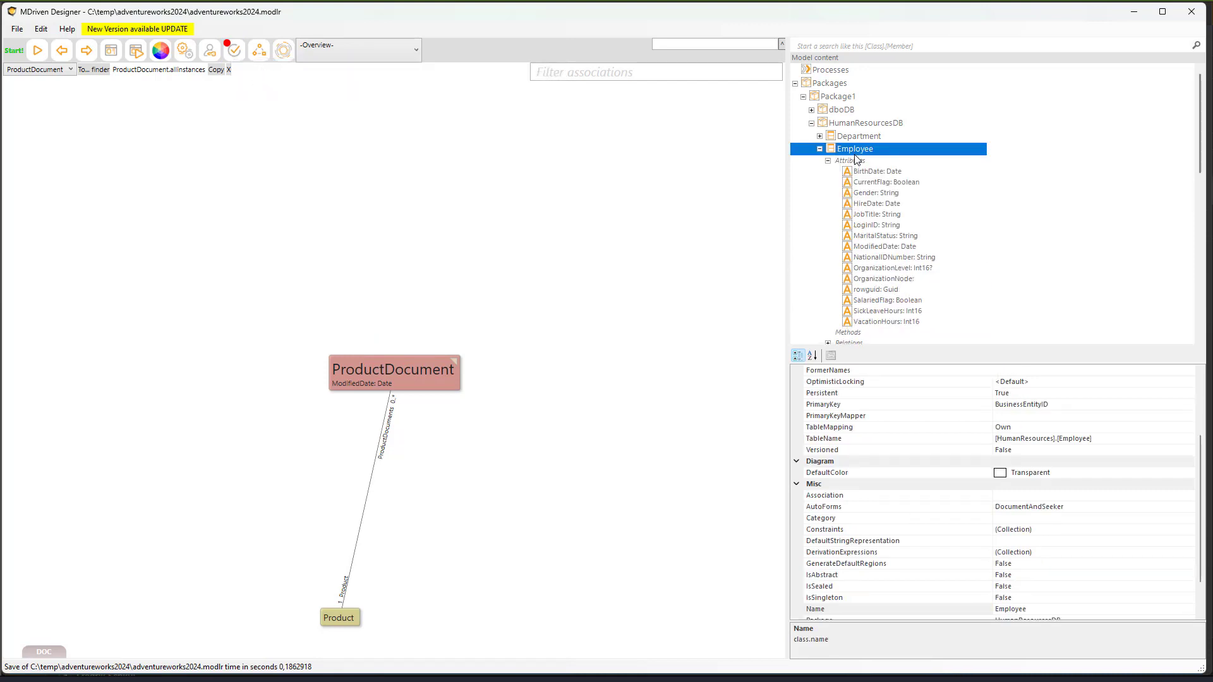
key("alt+Tab")
key("Escape")
key("alt+Tab")
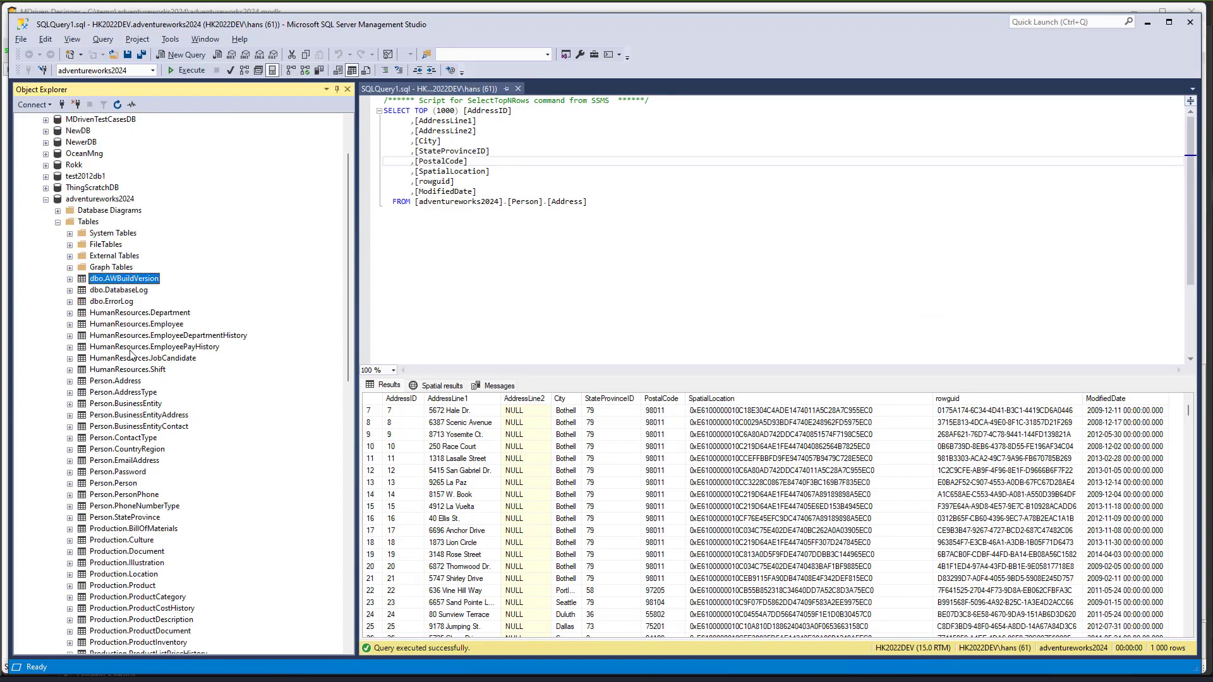
- Select the top 1000 HumanResources.Employee rows, scroll through their OrganizationNode values, and return to MDriven Designer
right_click(137, 324)
left_click(183, 363)
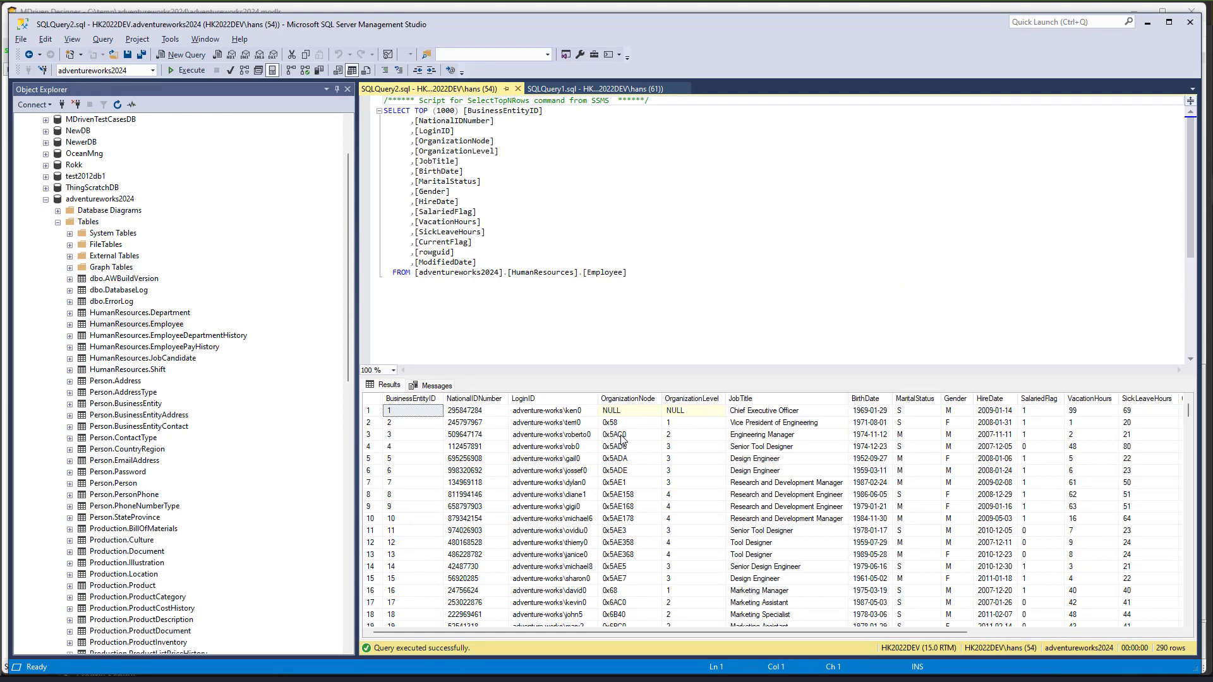
left_click(622, 442)
scroll(623, 467, "down", 4)
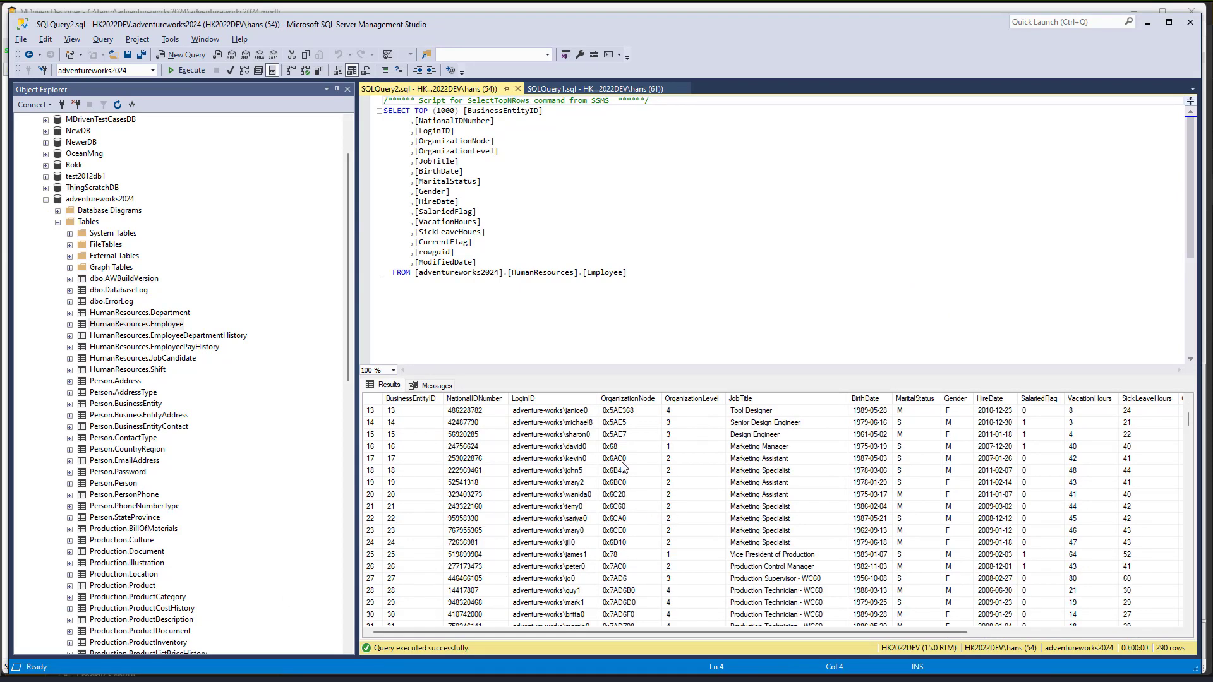
scroll(622, 467, "down", 11)
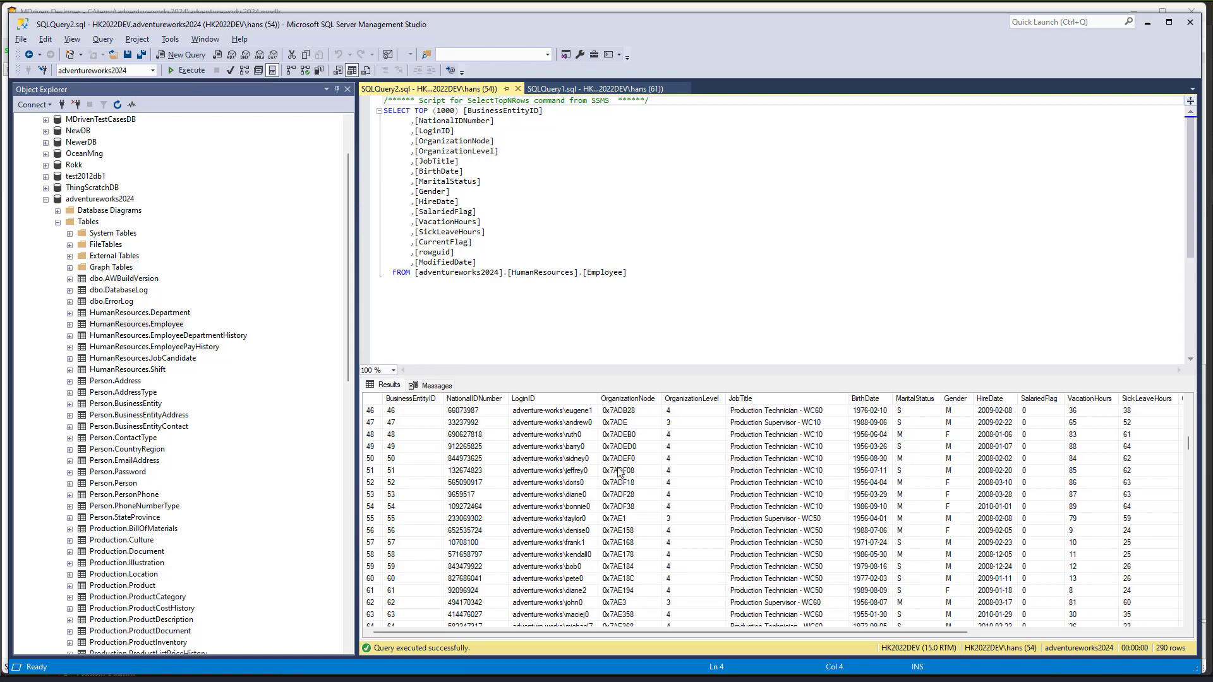
scroll(619, 473, "down", 6)
key("alt+Tab")
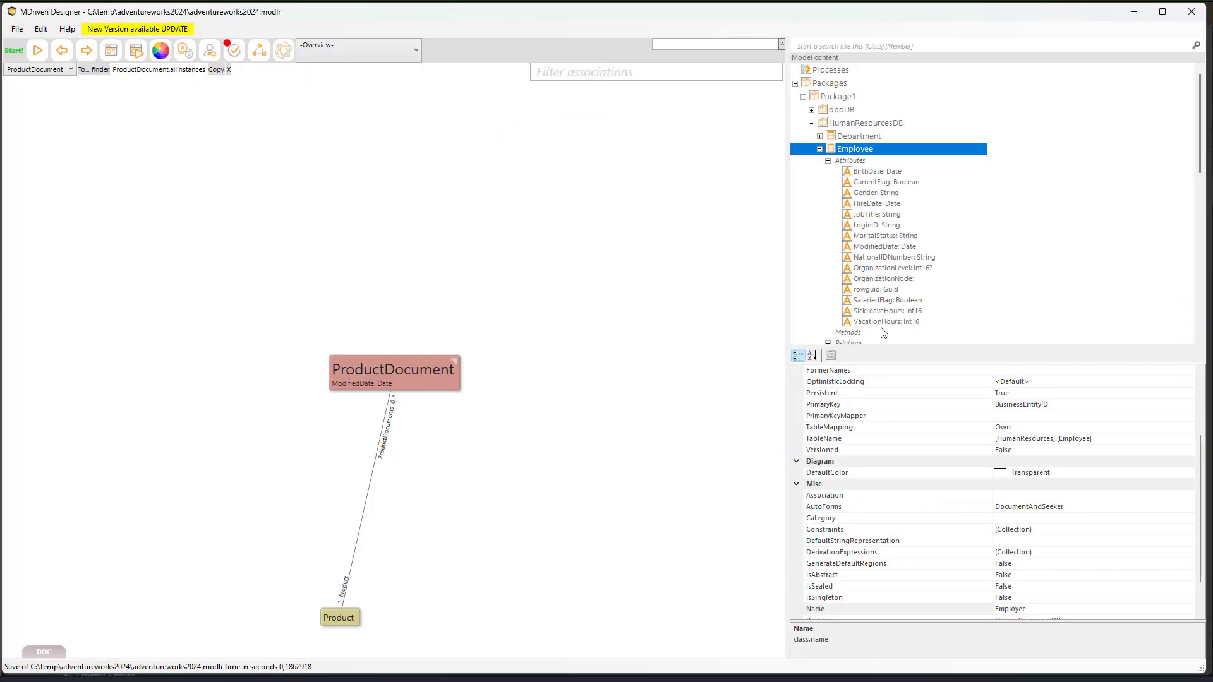
- Set Employee's OrganizationNode type to Blob and search the model for 'Ima'
left_click(883, 279)
scroll(1070, 603, "down", 1)
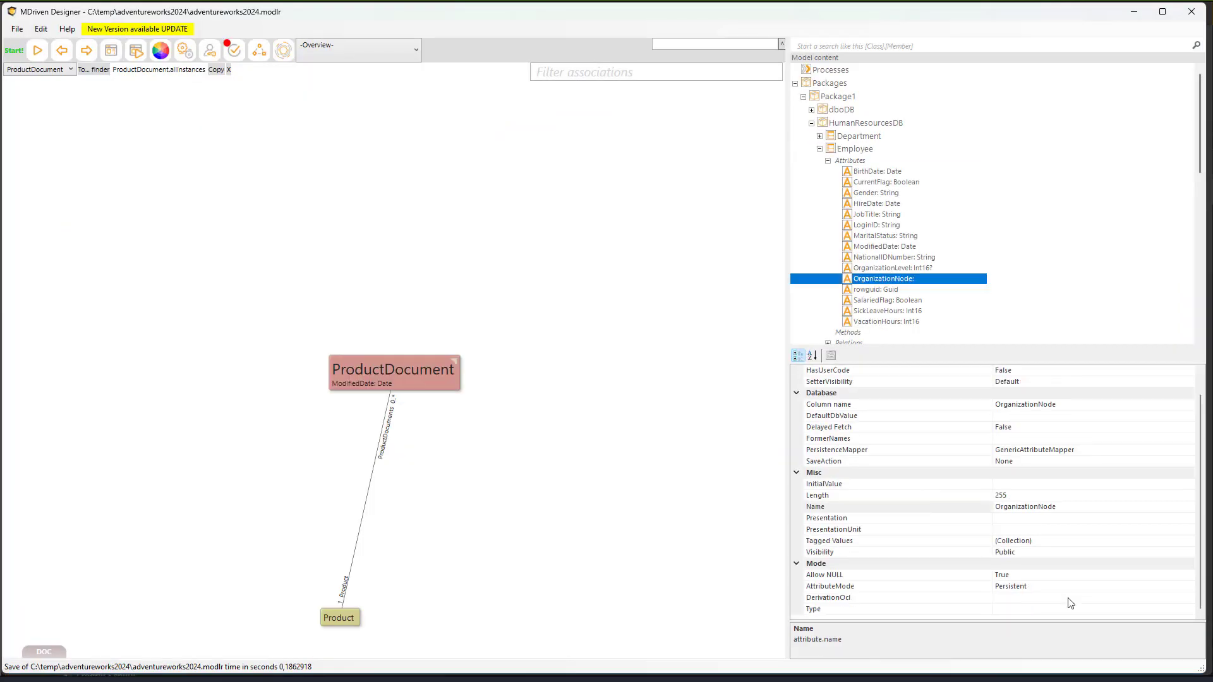
left_click(1070, 606)
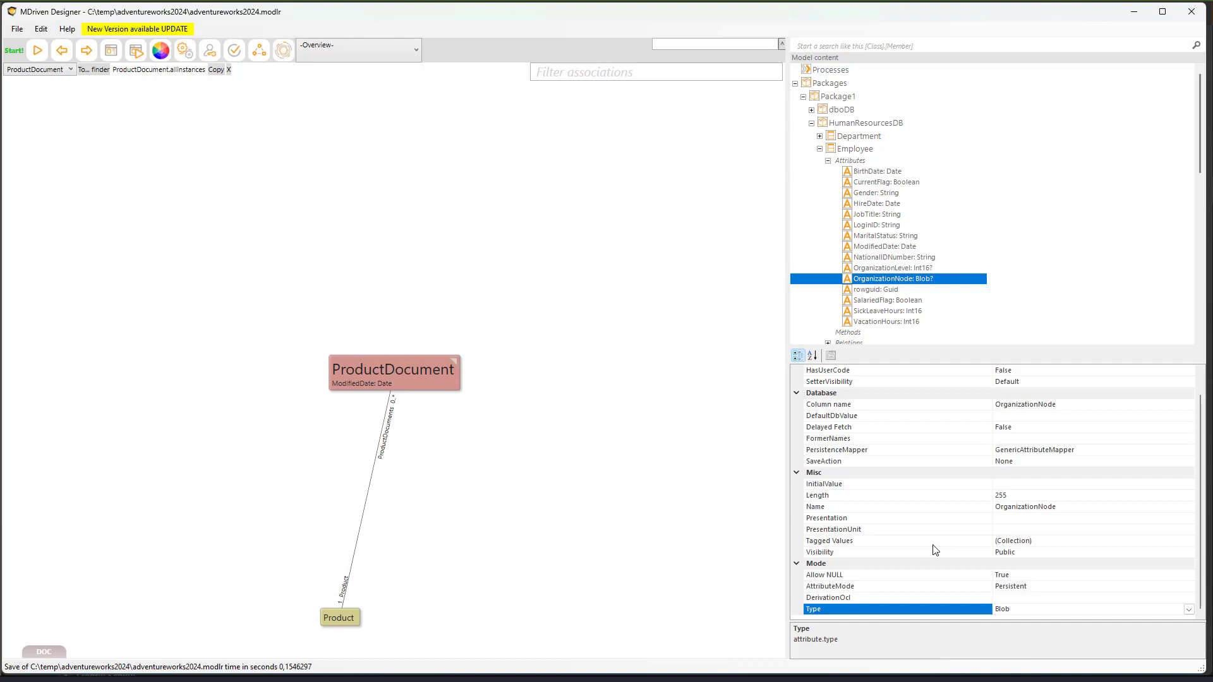
left_click(835, 47)
type("Ima")
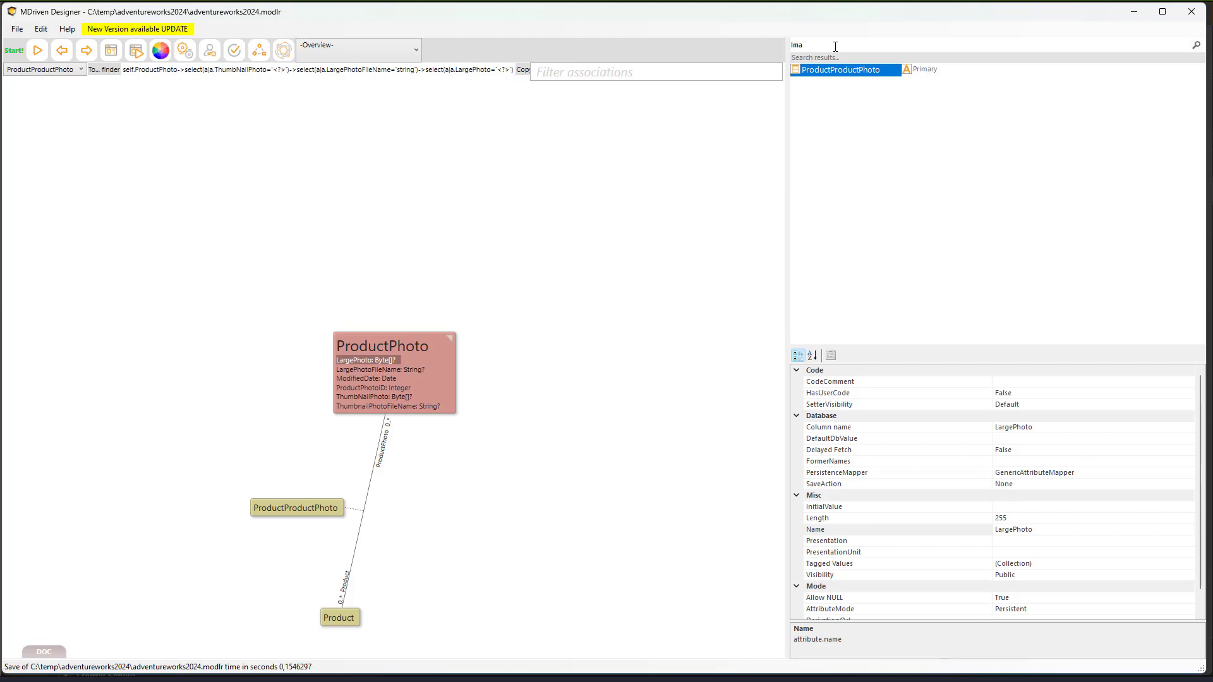
- Clear the model search and add a new empty diagram, Diagram2, under Diagrams
key("BackSpace")
key("BackSpace")
key("BackSpace")
right_click(833, 266)
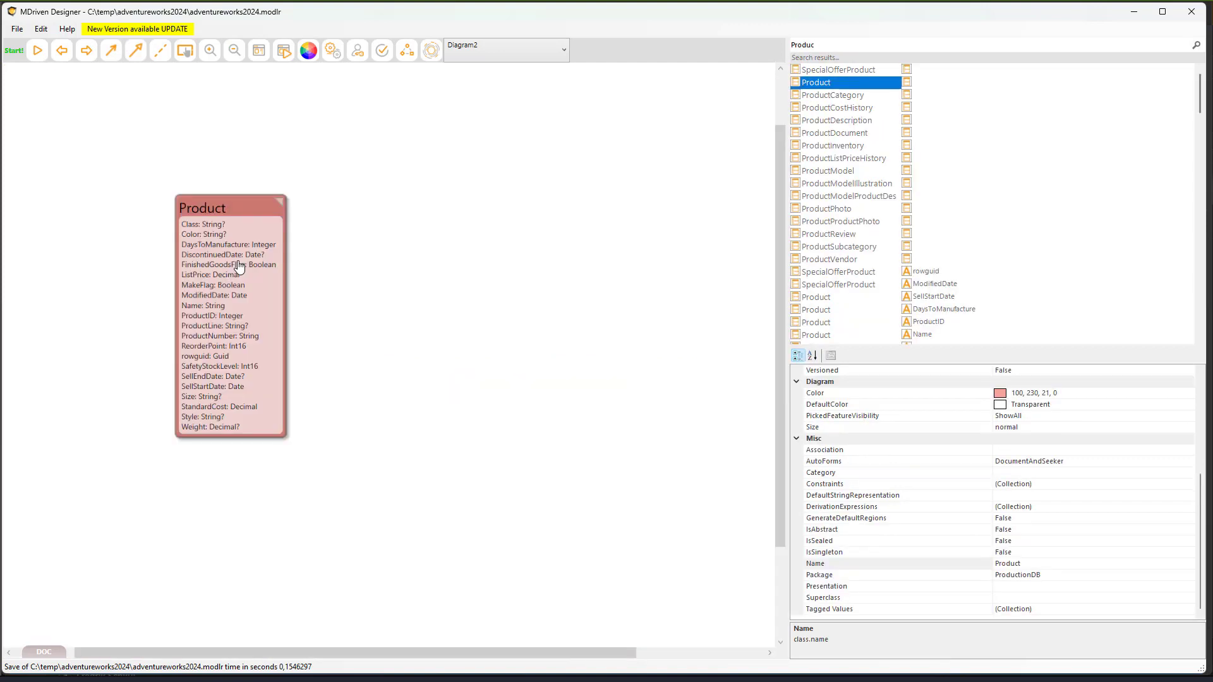
- Set Product's DefaultColor to GreenYellow from the Web colour set
left_click(1039, 404)
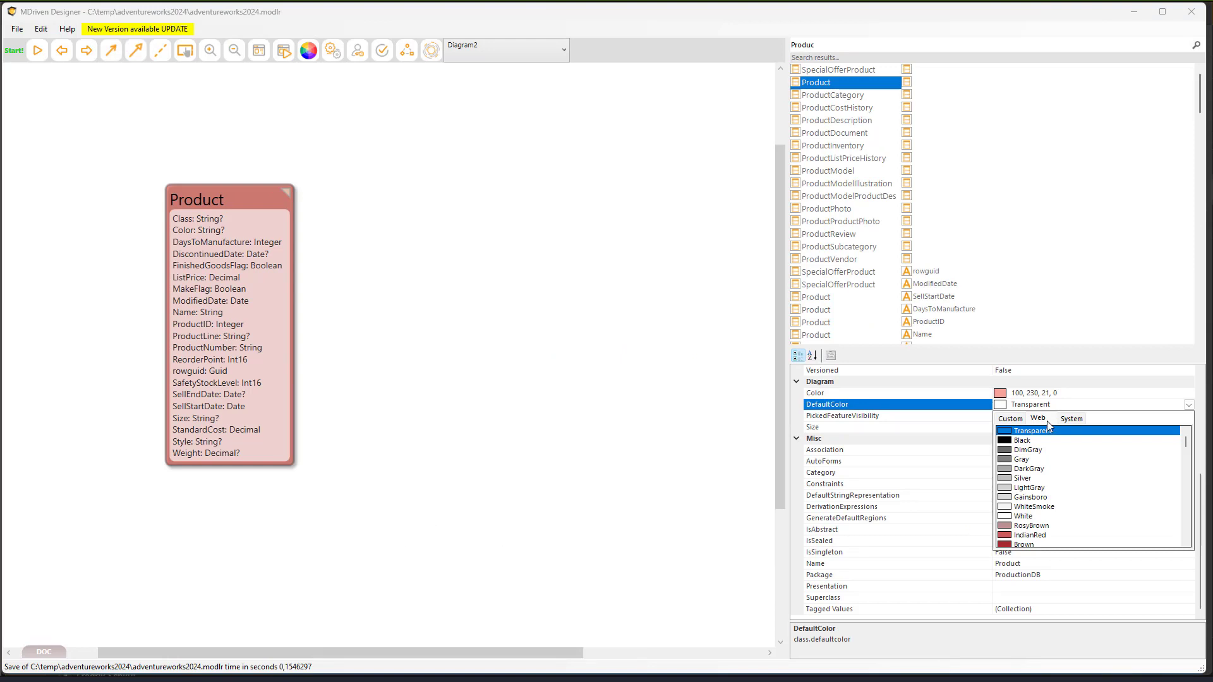
left_click(1071, 418)
left_click_drag(1185, 459, 1185, 524)
left_click(1041, 419)
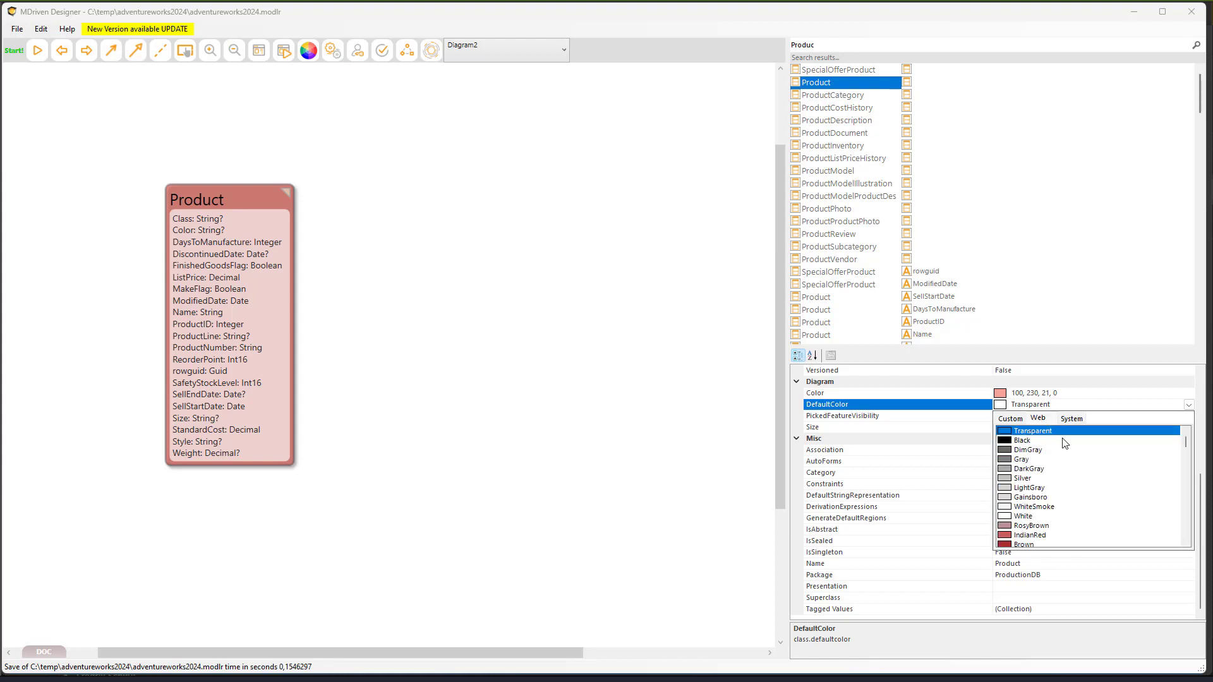
left_click_drag(1186, 442, 1179, 487)
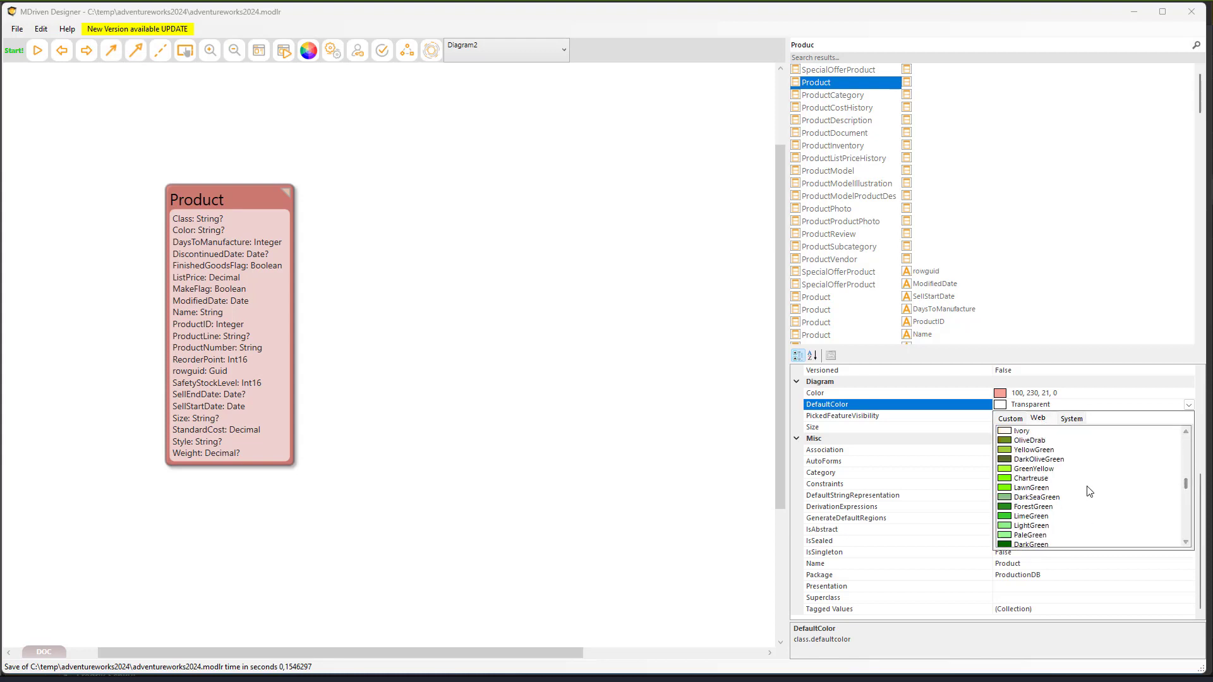
left_click(1034, 477)
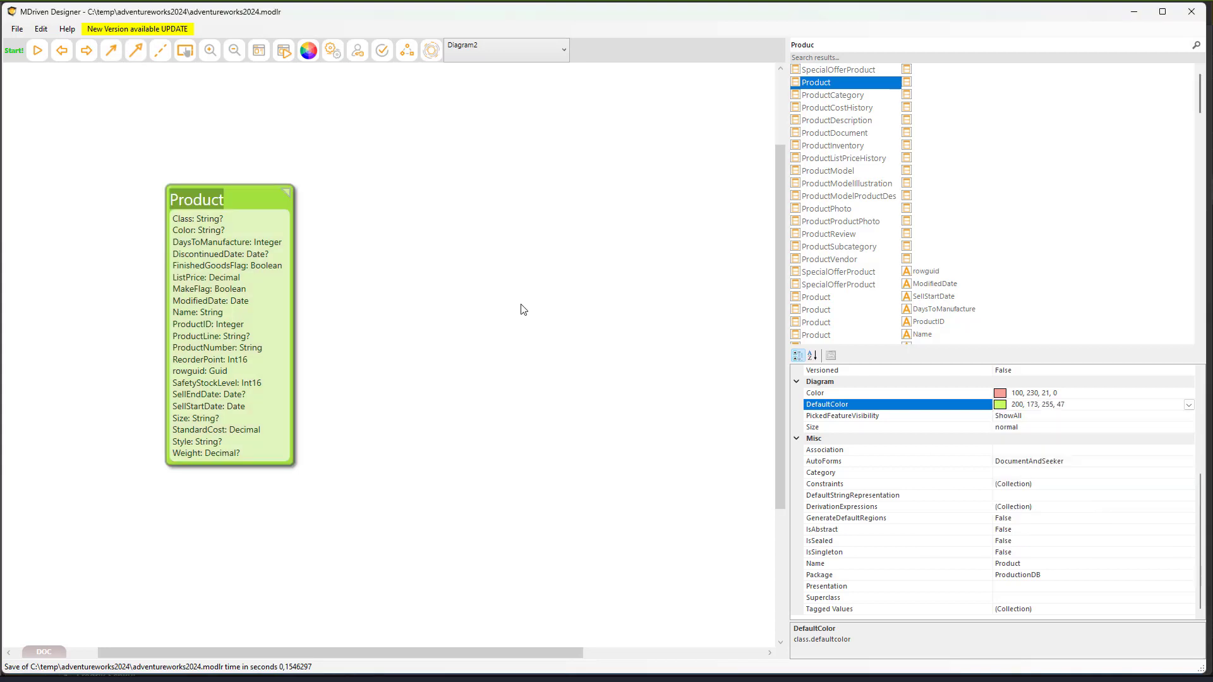
- Introduce all of Product's non-placed neighbour classes onto Diagram2
right_click(253, 200)
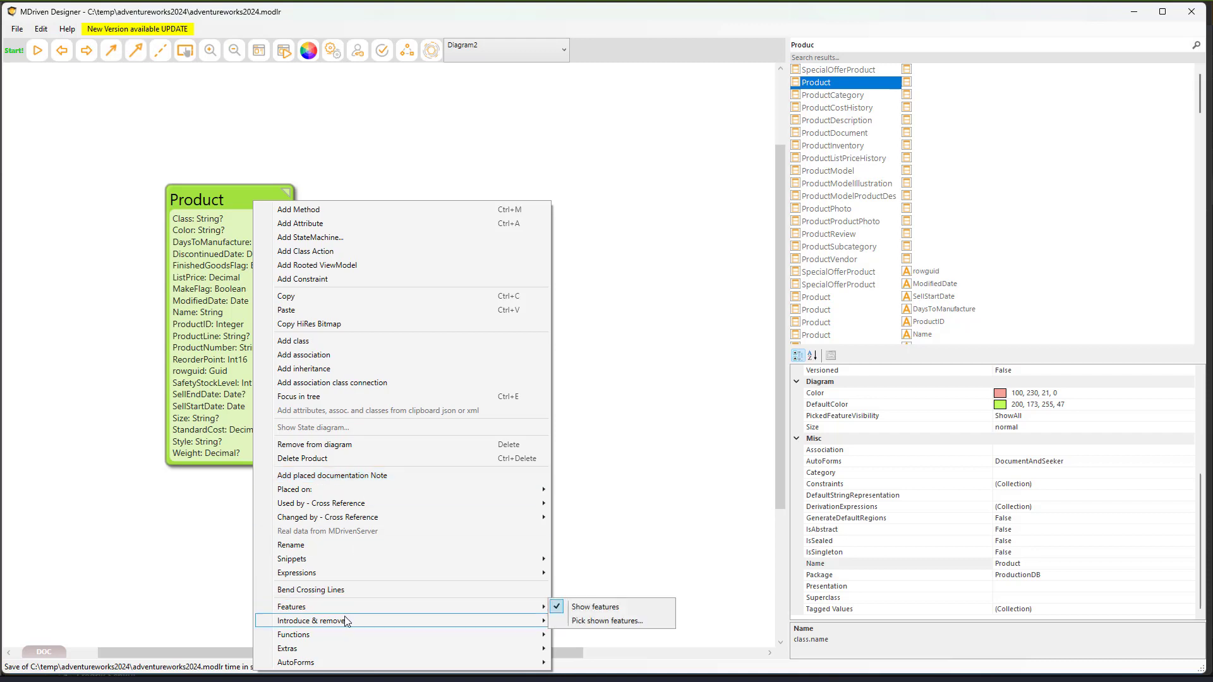
mouse_move(346, 620)
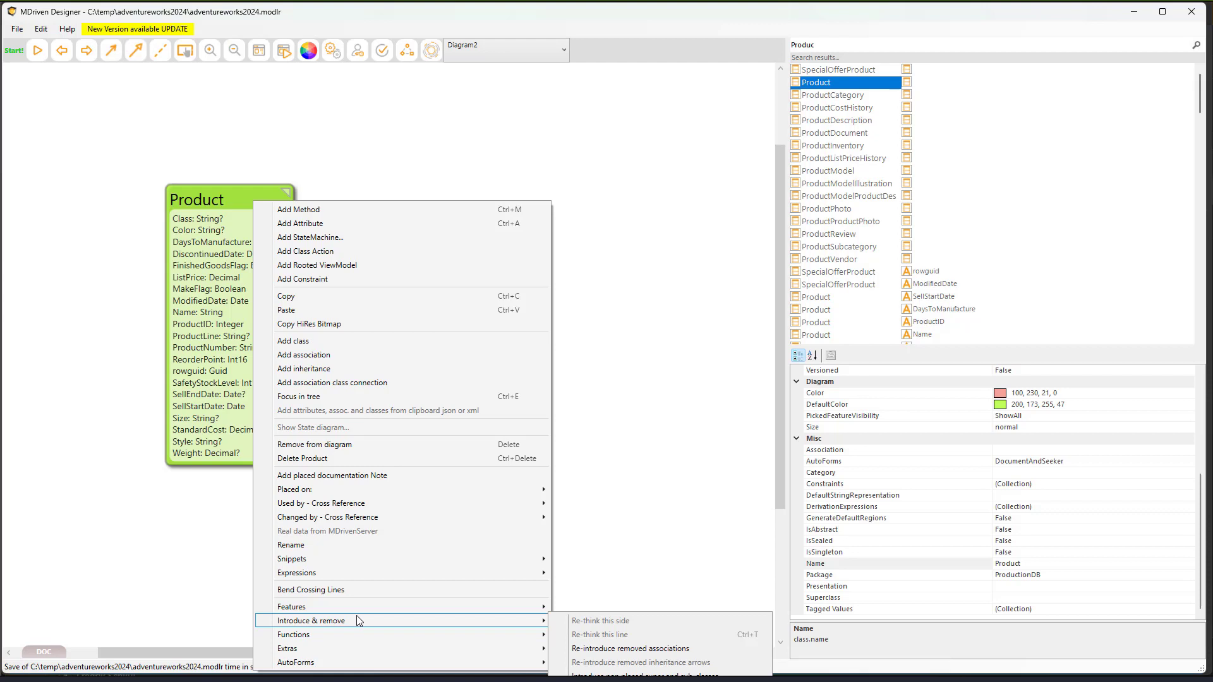
left_click(584, 530)
right_click(228, 87)
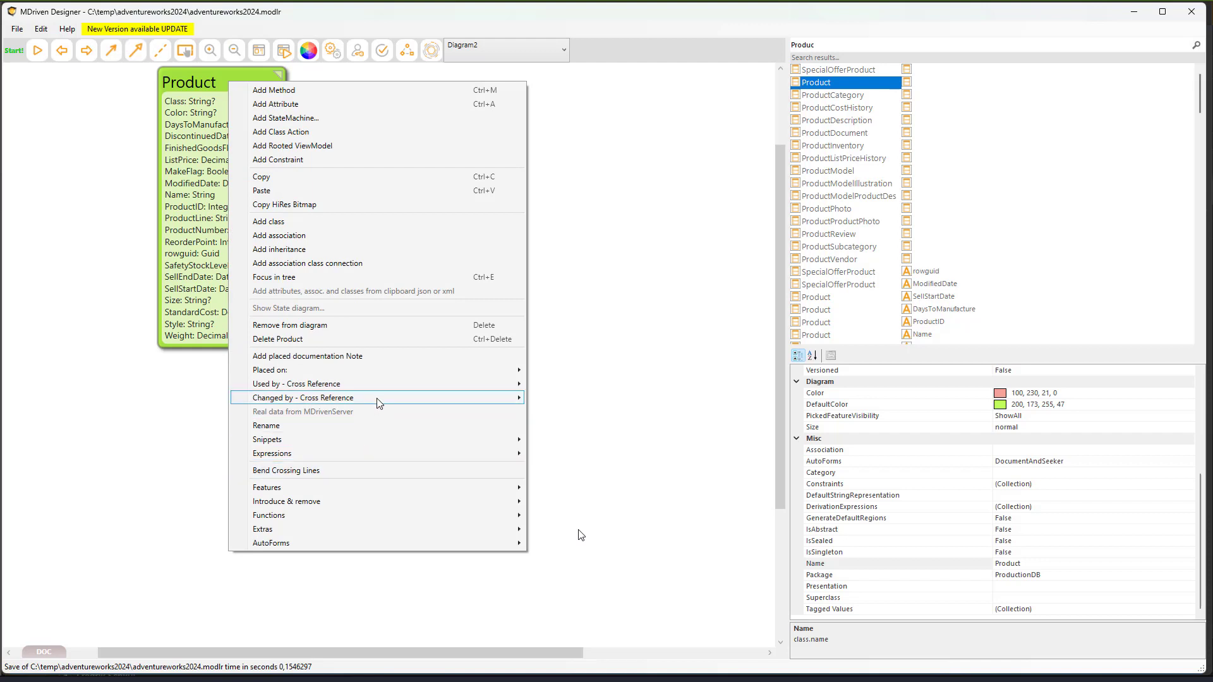
mouse_move(352, 501)
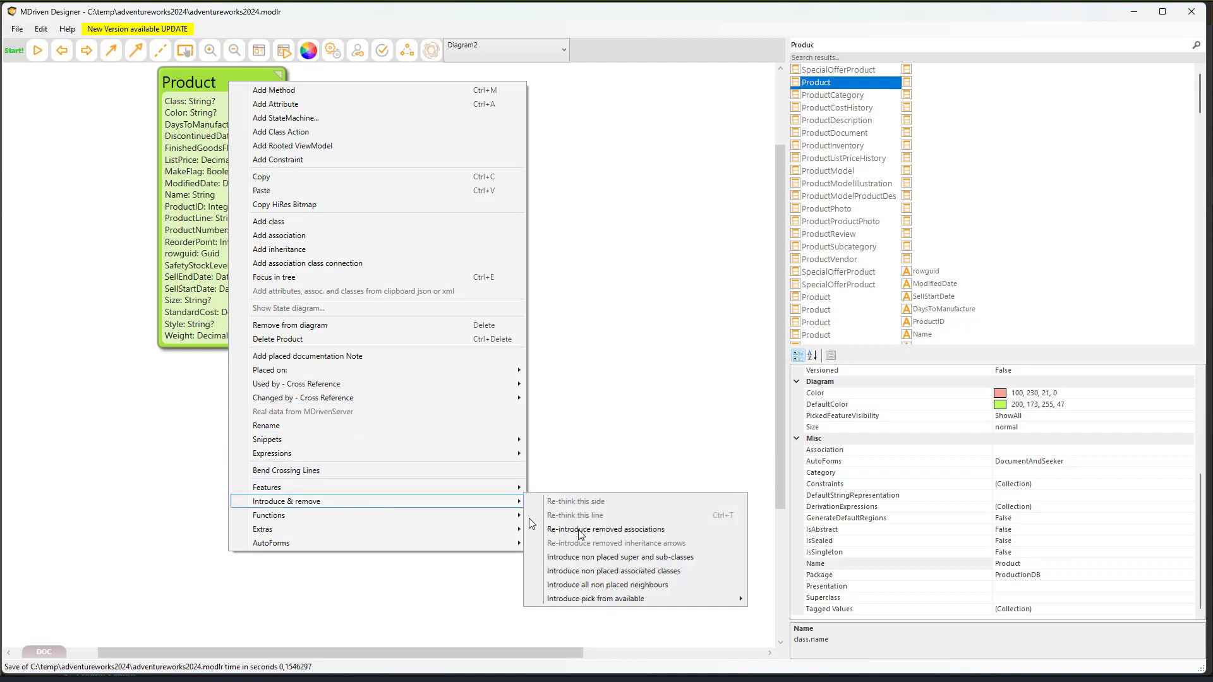
left_click(592, 586)
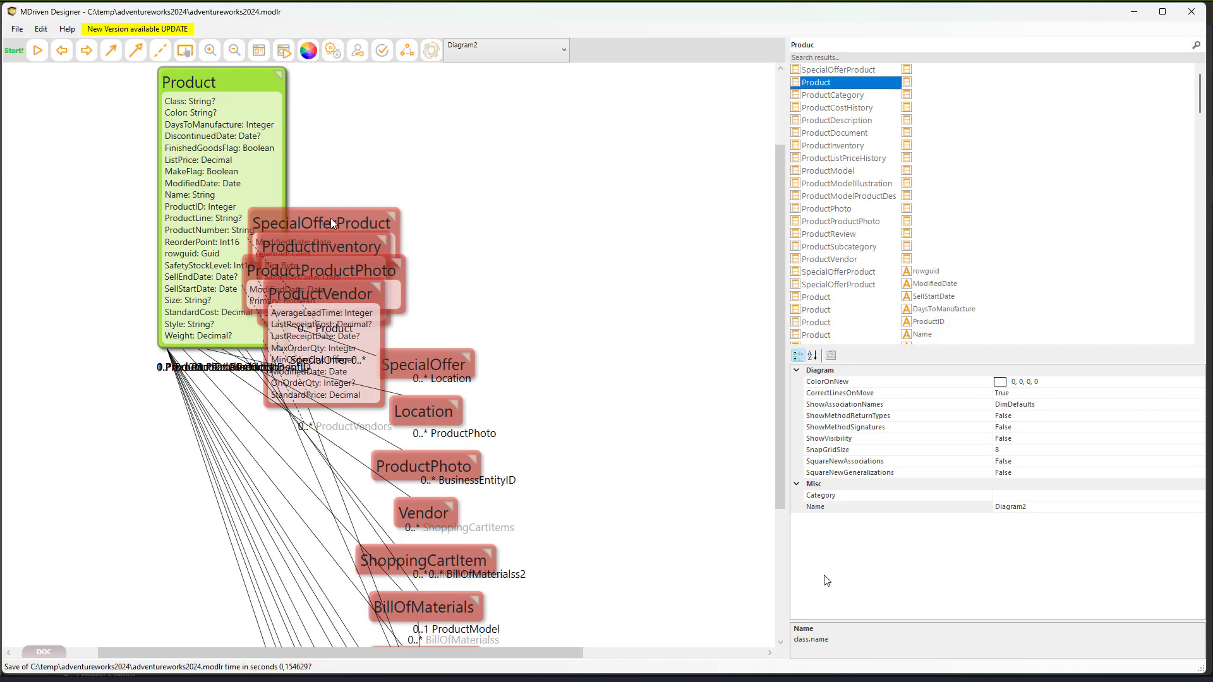
- Pull SpecialOfferProduct, ProductInventory and ProductProductPhoto out of the overlapping pile
left_click_drag(327, 219, 531, 241)
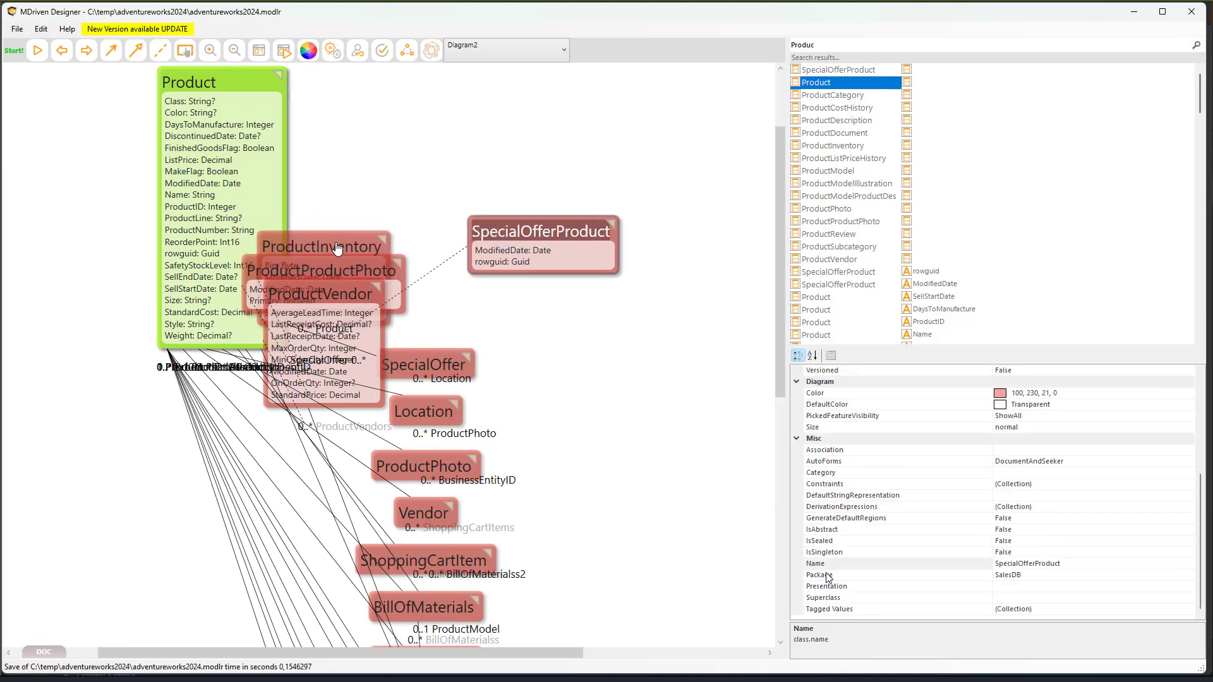
left_click_drag(334, 246, 644, 346)
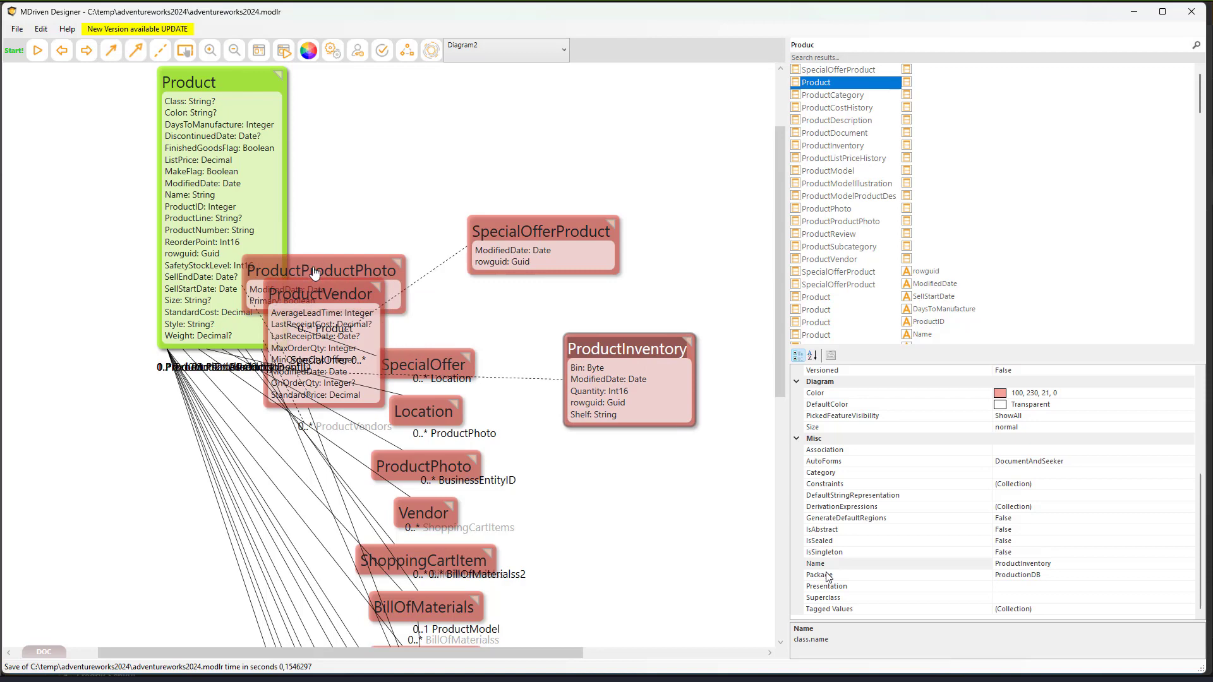
left_click_drag(314, 273, 623, 500)
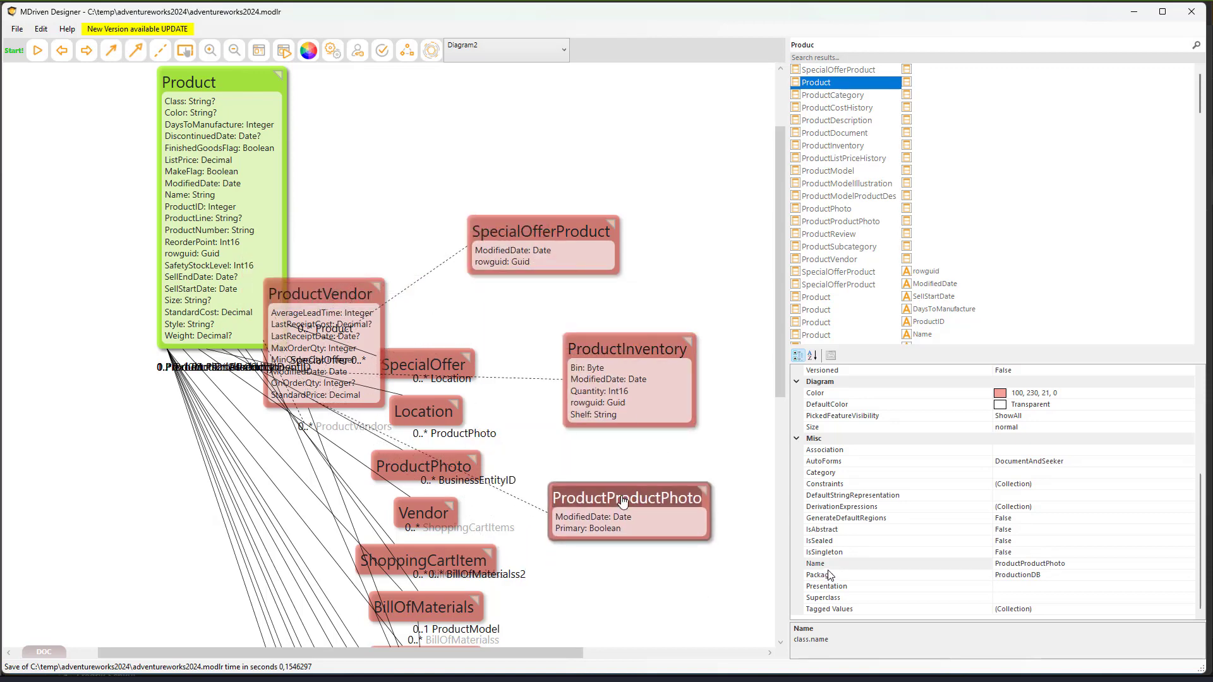
right_click(435, 155)
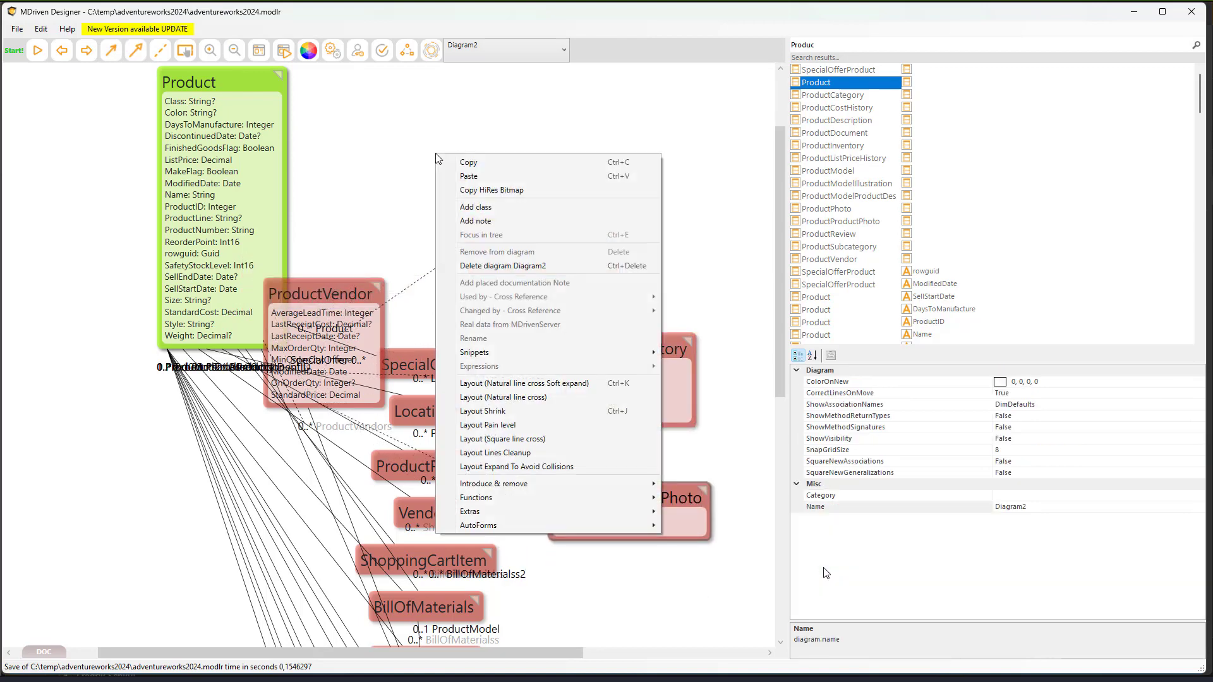
- Apply the Natural line cross Soft expand layout, then free ProductVendor and BillOfMaterials from the cluster
left_click(531, 384)
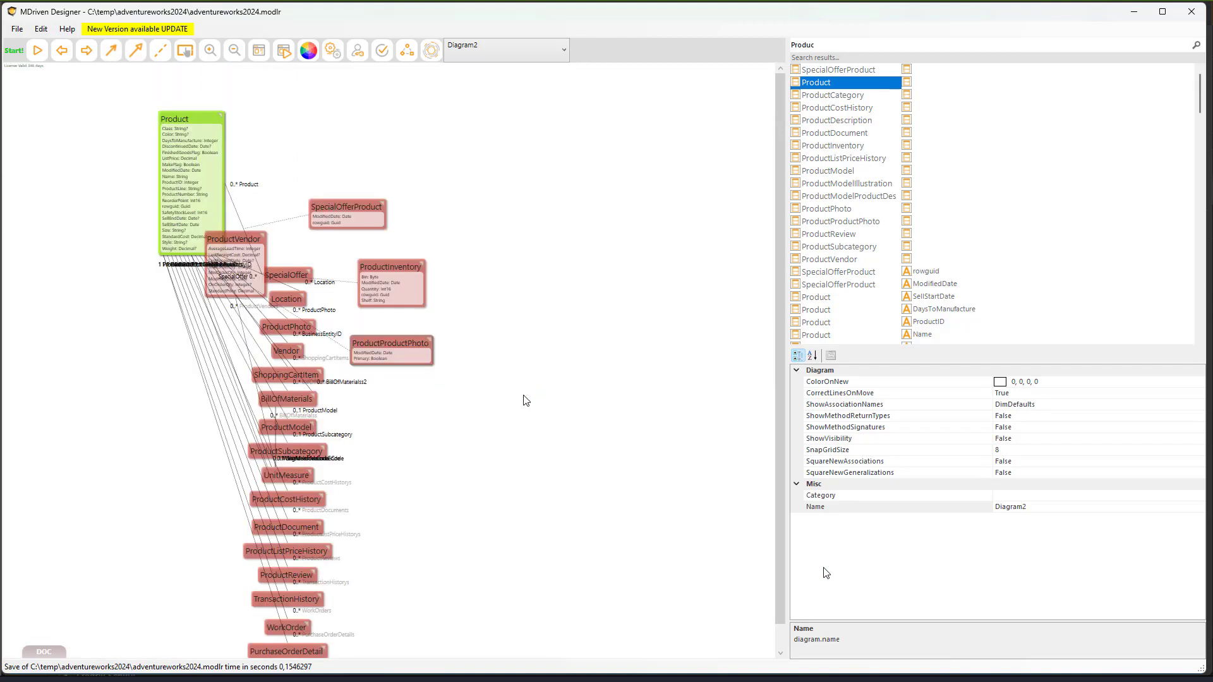
left_click_drag(222, 245, 274, 302)
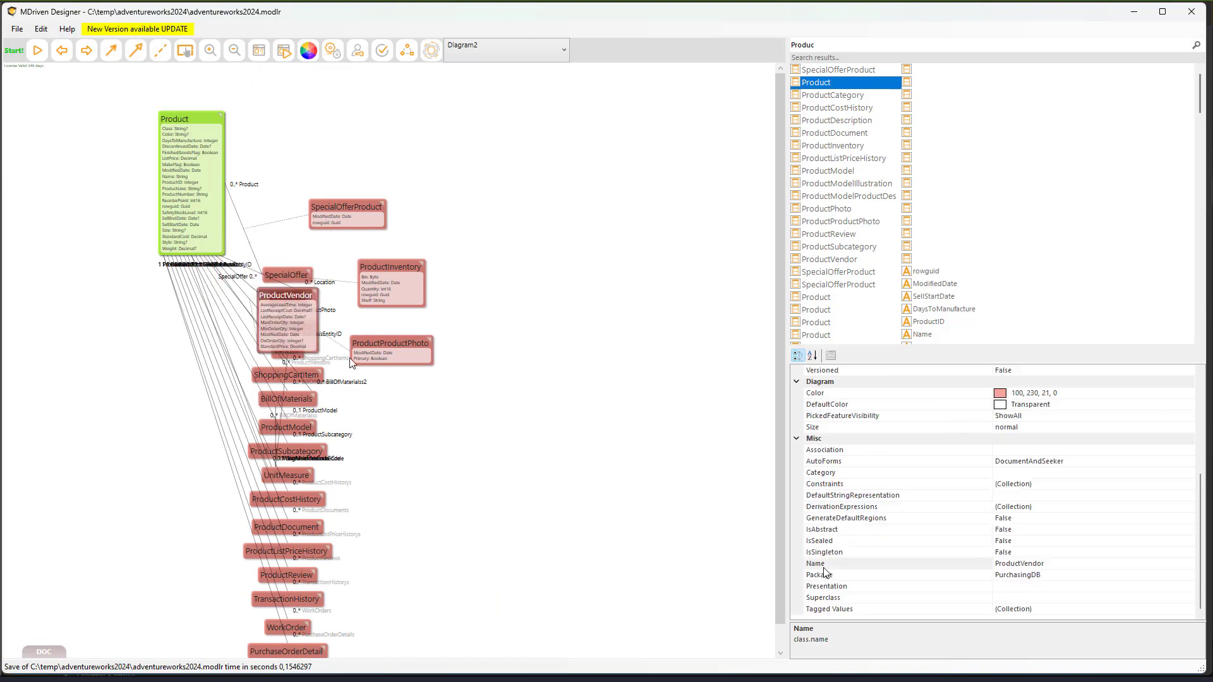
left_click_drag(352, 362, 464, 463)
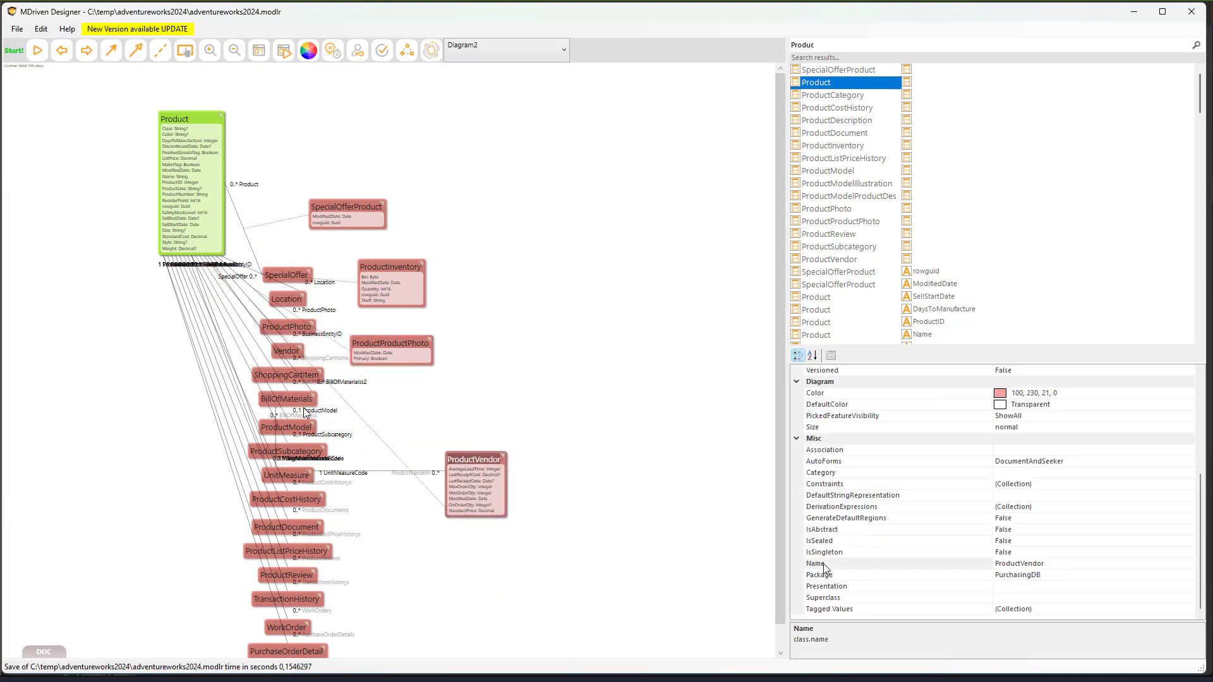
left_click_drag(294, 405, 318, 407)
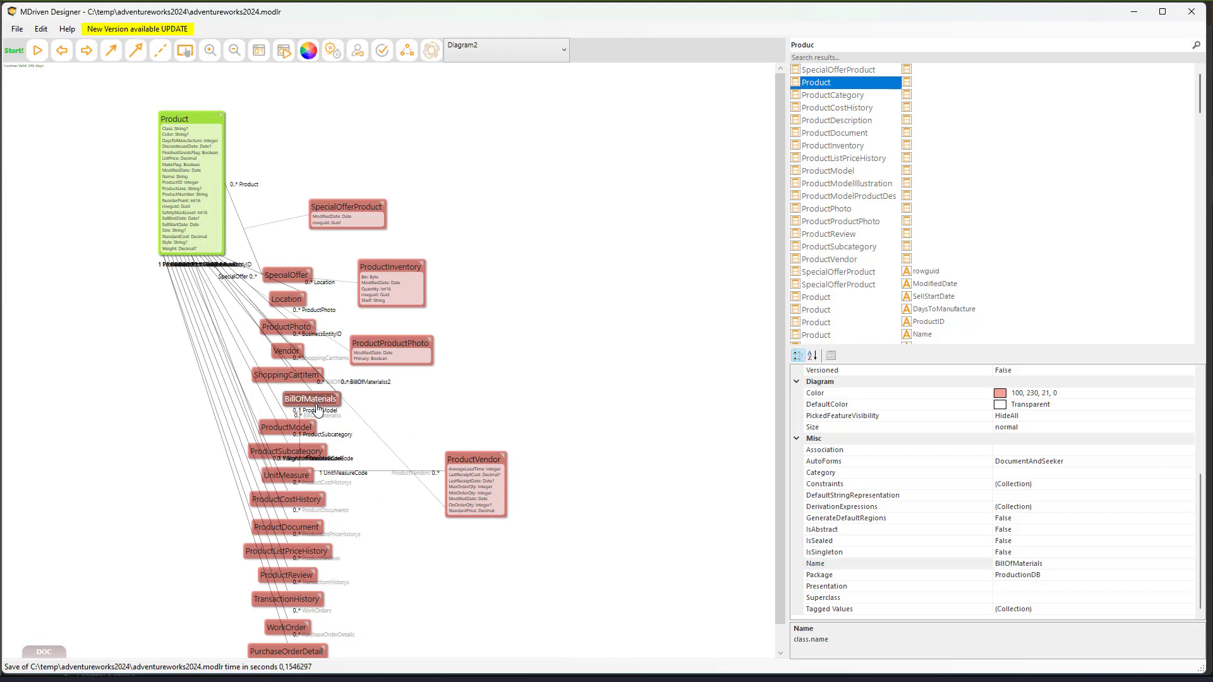
scroll(312, 414, "down", 1)
scroll(312, 415, "up", 1)
- Arrange Product, ProductModel, ProductSubcategory and ProductVendor on the left side of the diagram
left_click_drag(181, 179, 141, 236)
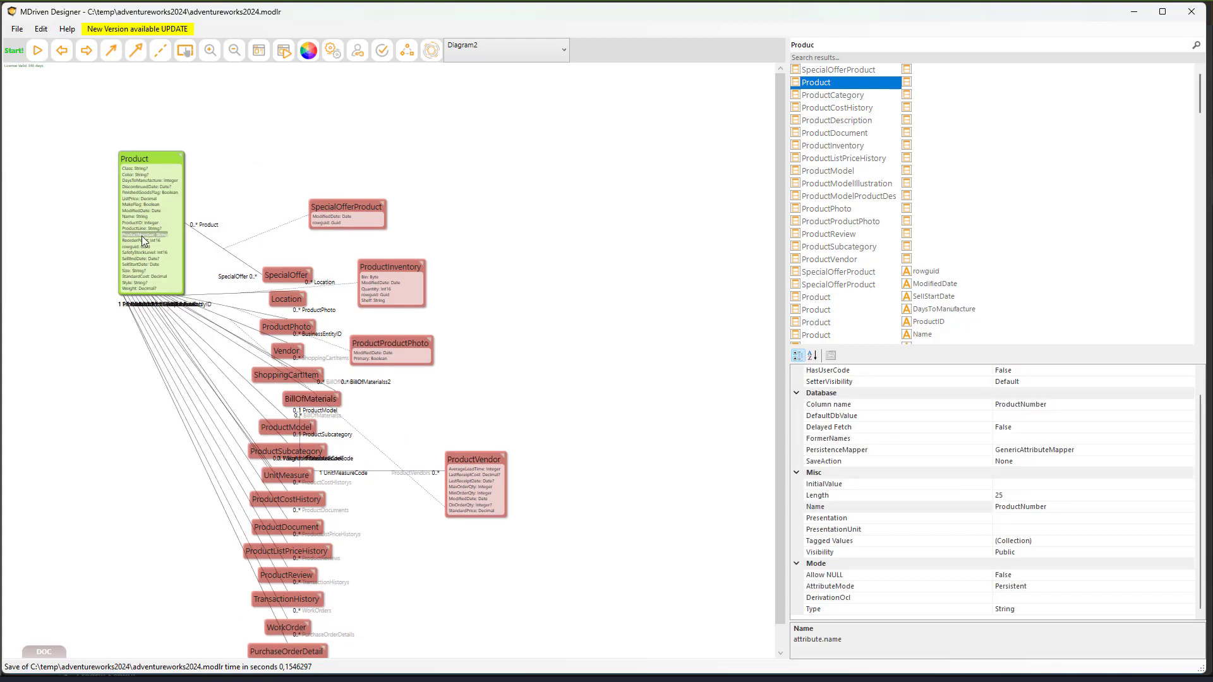
left_click_drag(288, 426, 87, 115)
left_click_drag(288, 450, 42, 215)
left_click(275, 475)
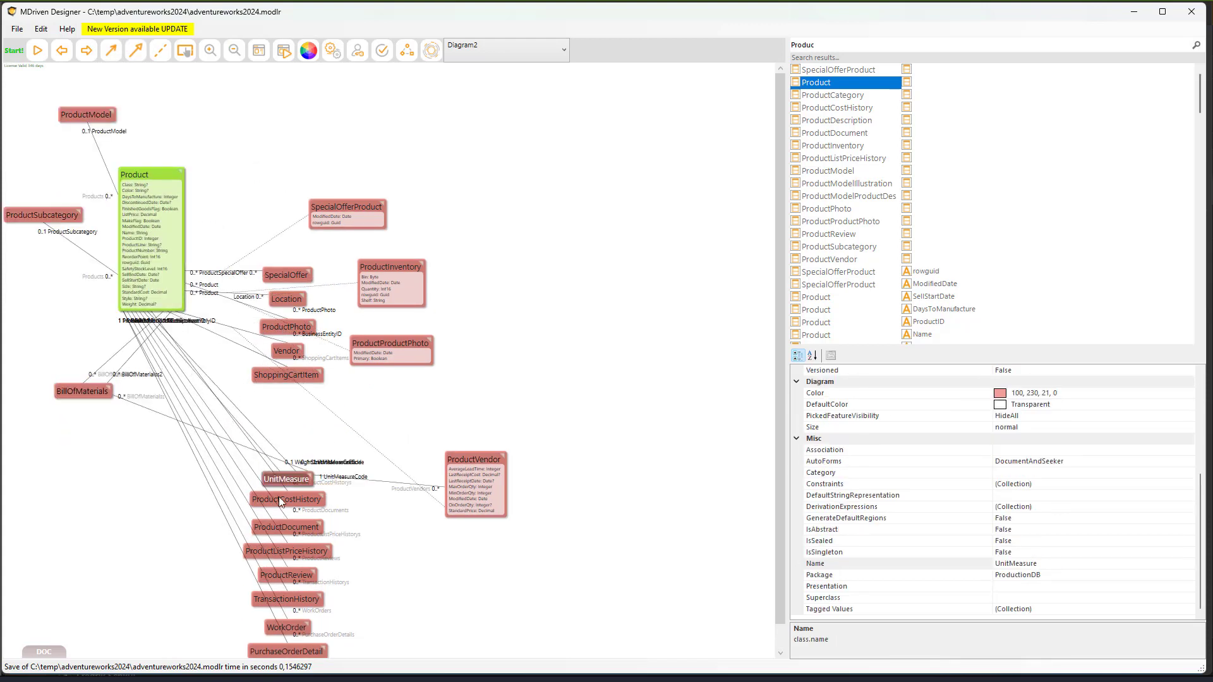
left_click_drag(474, 459, 107, 430)
left_click(133, 220)
left_click_drag(74, 218, 243, 180)
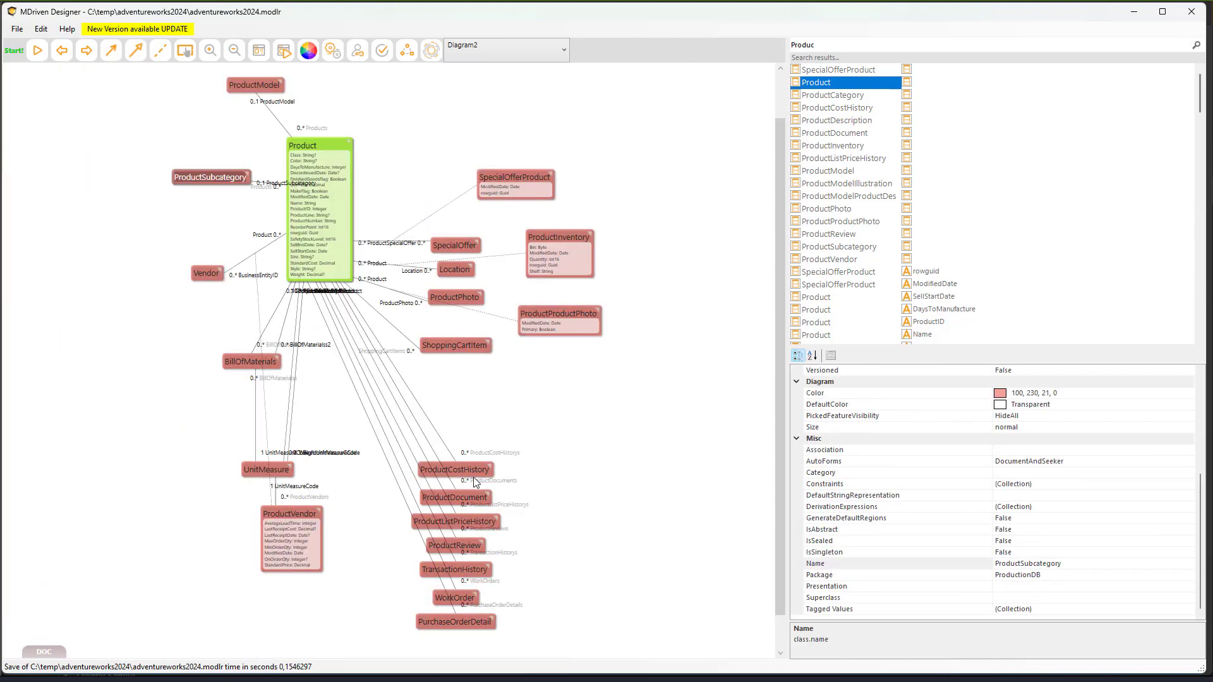
left_click_drag(454, 345, 538, 369)
- Unstack ShoppingCartItem, the history, document and review classes, WorkOrder, PurchaseOrderDetail and UnitMeasure
left_click_drag(454, 470, 482, 426)
left_click_drag(454, 497, 478, 473)
left_click_drag(455, 521, 478, 509)
left_click_drag(454, 545, 470, 569)
left_click_drag(439, 597, 348, 589)
left_click_drag(455, 621, 434, 621)
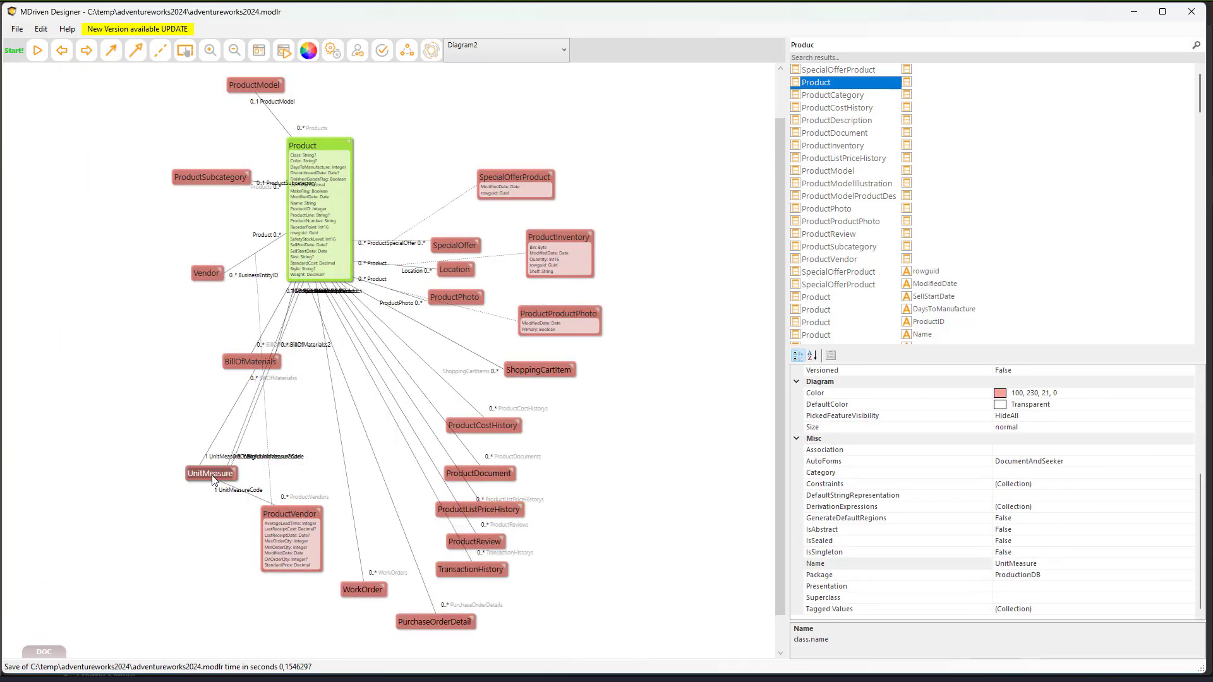
left_click_drag(266, 469, 230, 473)
left_click_drag(250, 361, 211, 357)
- Reposition Vendor, ProductVendor, Location, ProductProductPhoto and ProductPhoto around Product
left_click_drag(206, 273, 170, 242)
left_click_drag(285, 534, 109, 370)
left_click_drag(211, 177, 187, 165)
left_click_drag(454, 269, 487, 277)
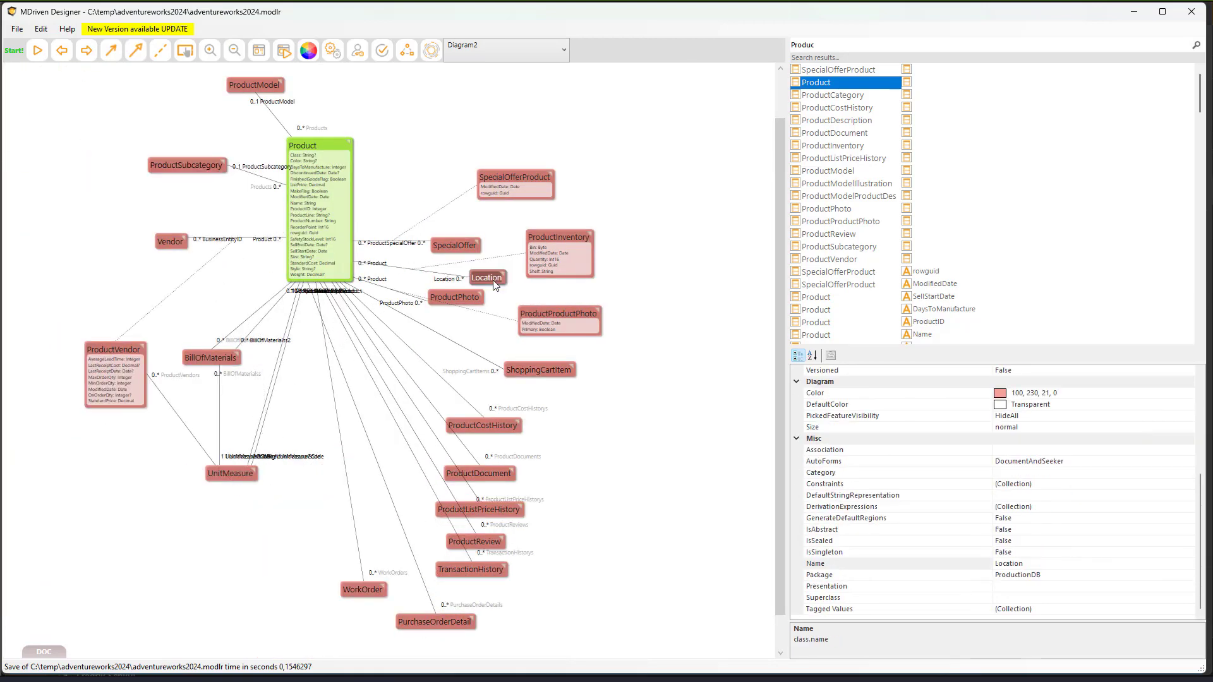
left_click_drag(559, 313, 518, 329)
left_click_drag(454, 297, 627, 309)
left_click_drag(538, 370, 538, 382)
left_click_drag(483, 425, 503, 421)
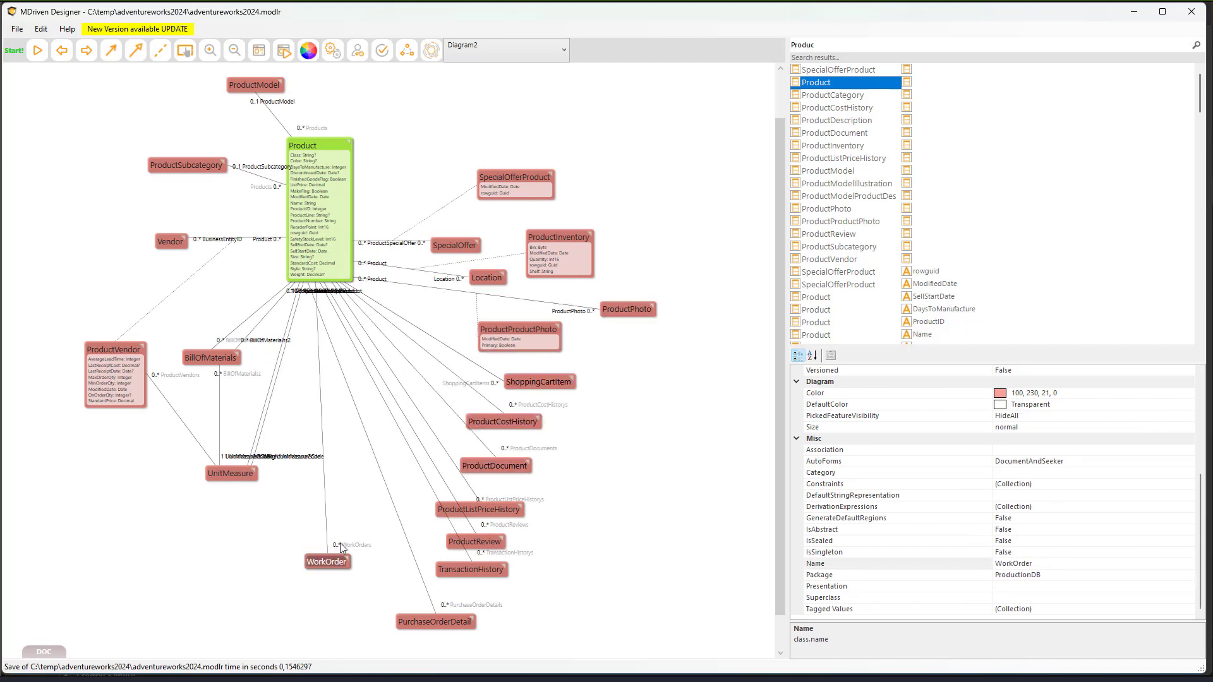
- Peek at the WorkOrder class overview and return to Diagram2
double_click(354, 589)
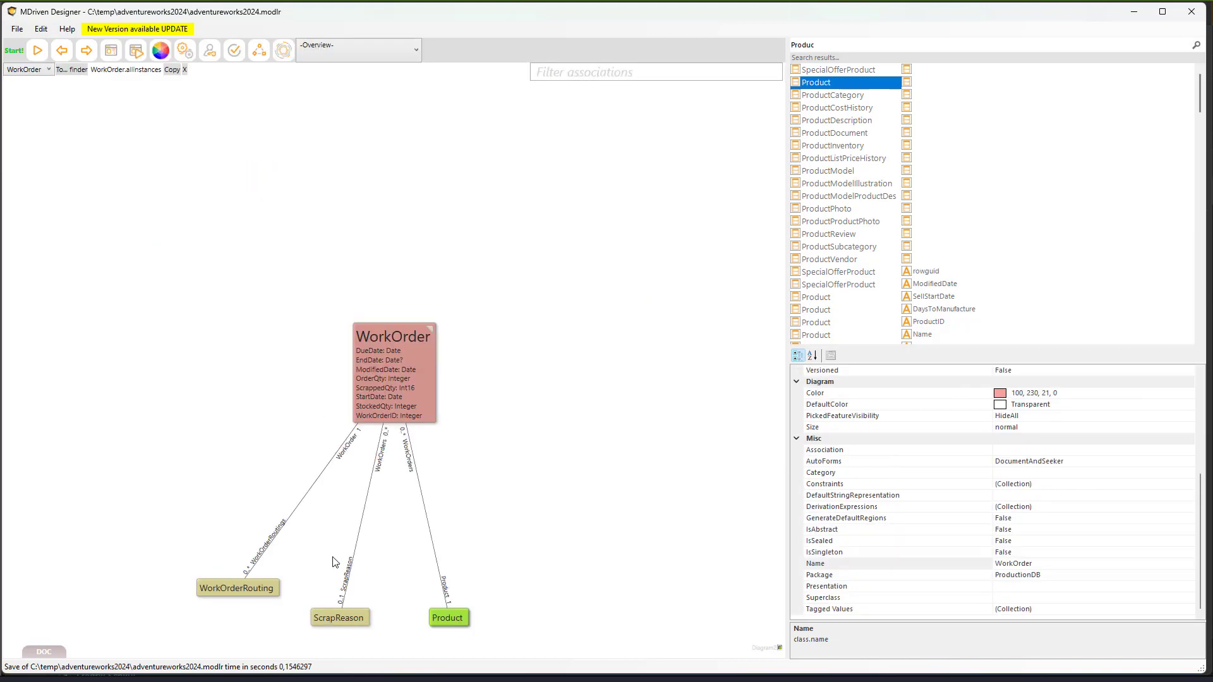
left_click(61, 50)
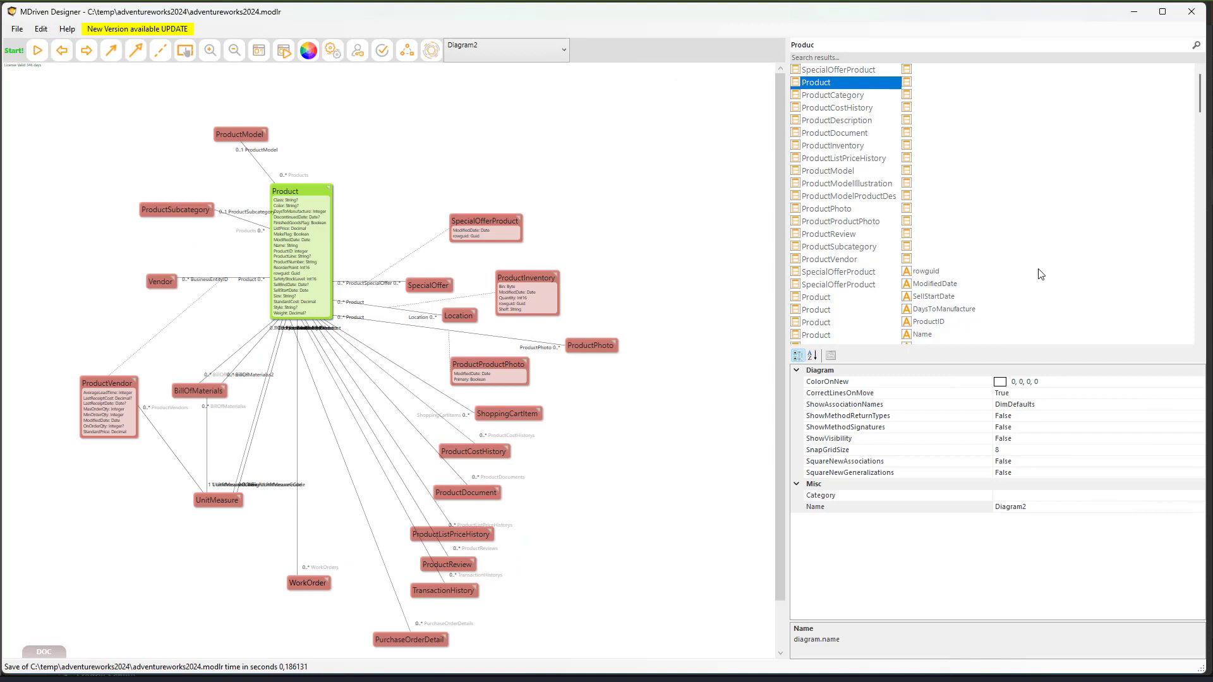
left_click(62, 52)
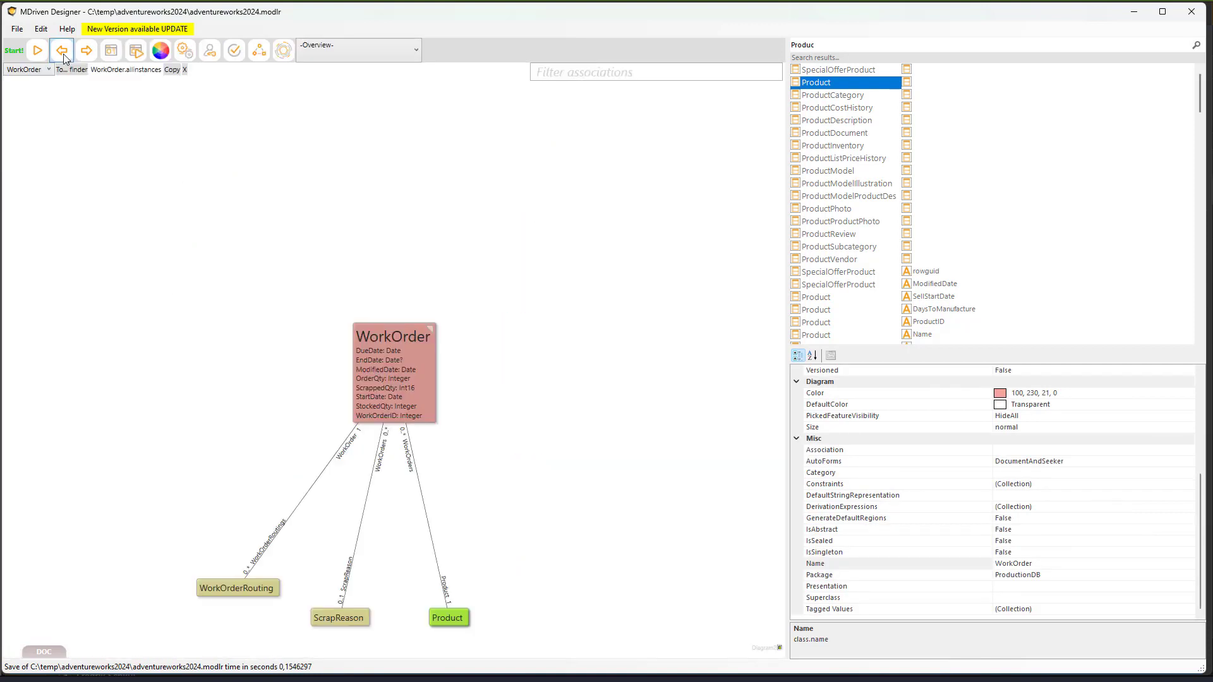
left_click(64, 59)
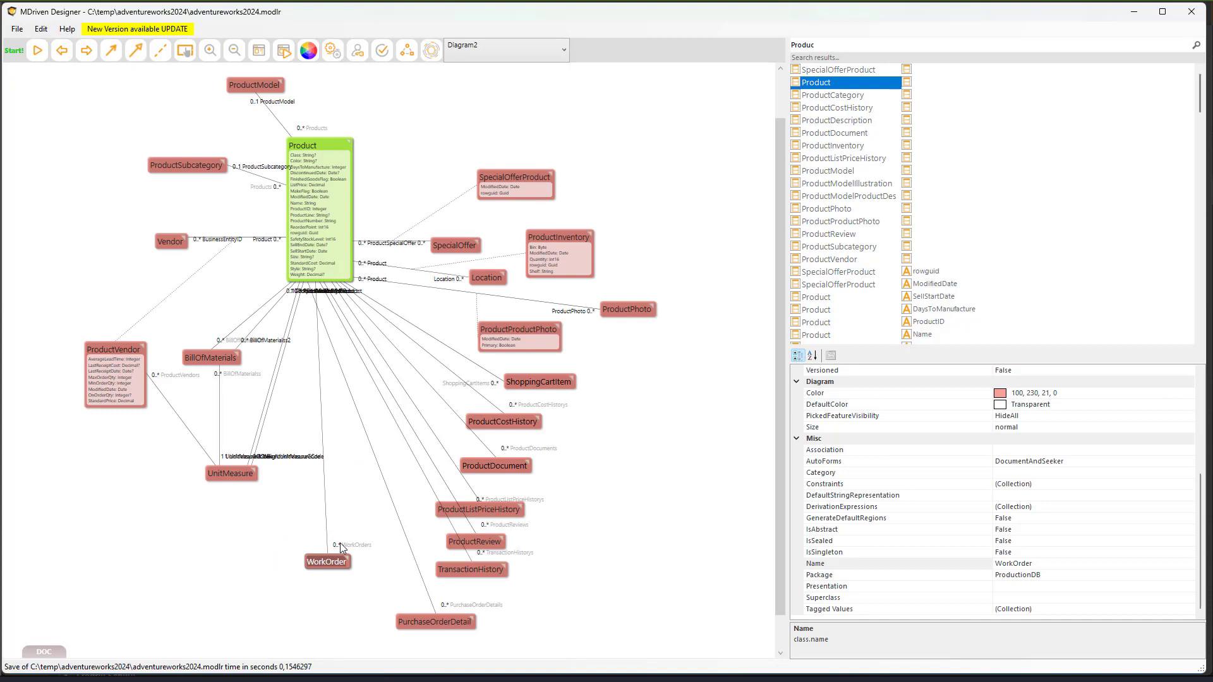
- Straighten the WorkOrders association line and recheck the WorkOrder overview
left_click(340, 544)
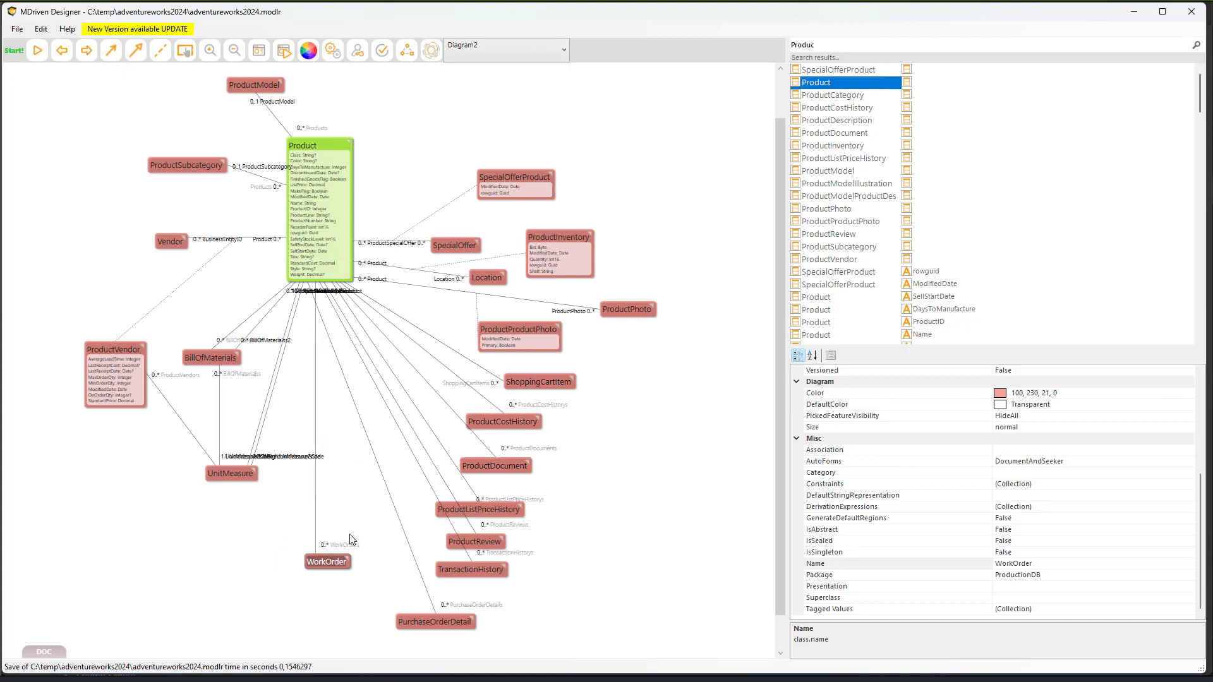
left_click(342, 552)
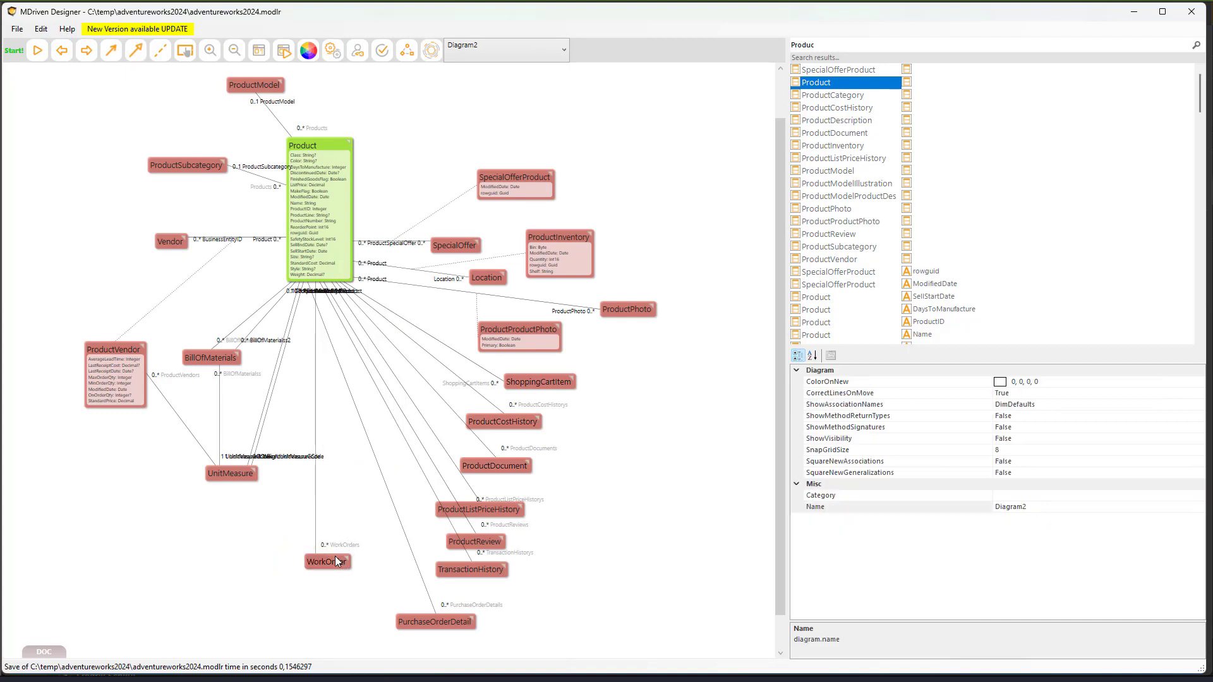
double_click(335, 559)
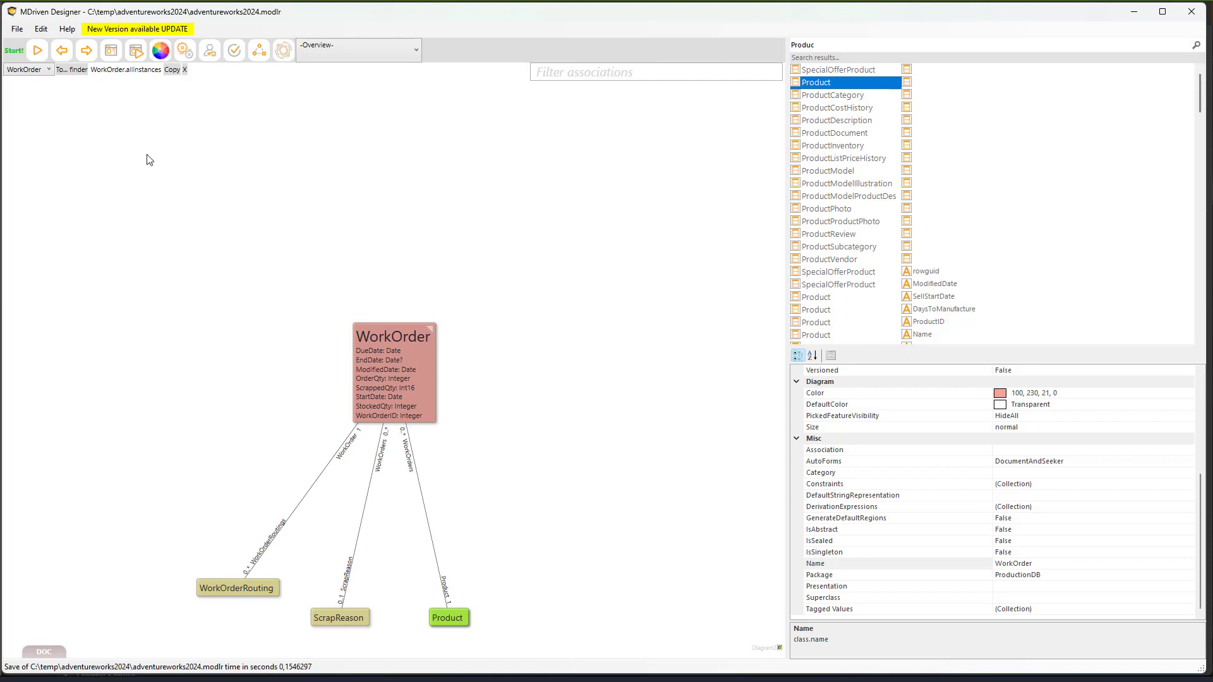
left_click(62, 51)
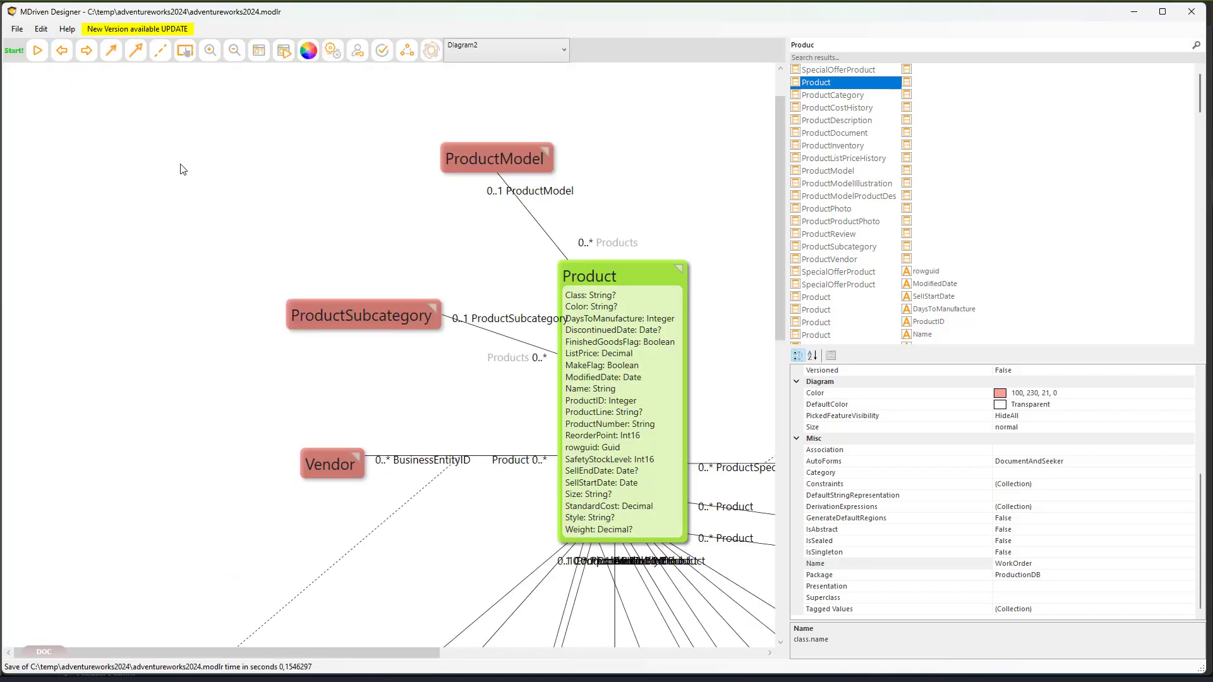
scroll(183, 170, "down", 5)
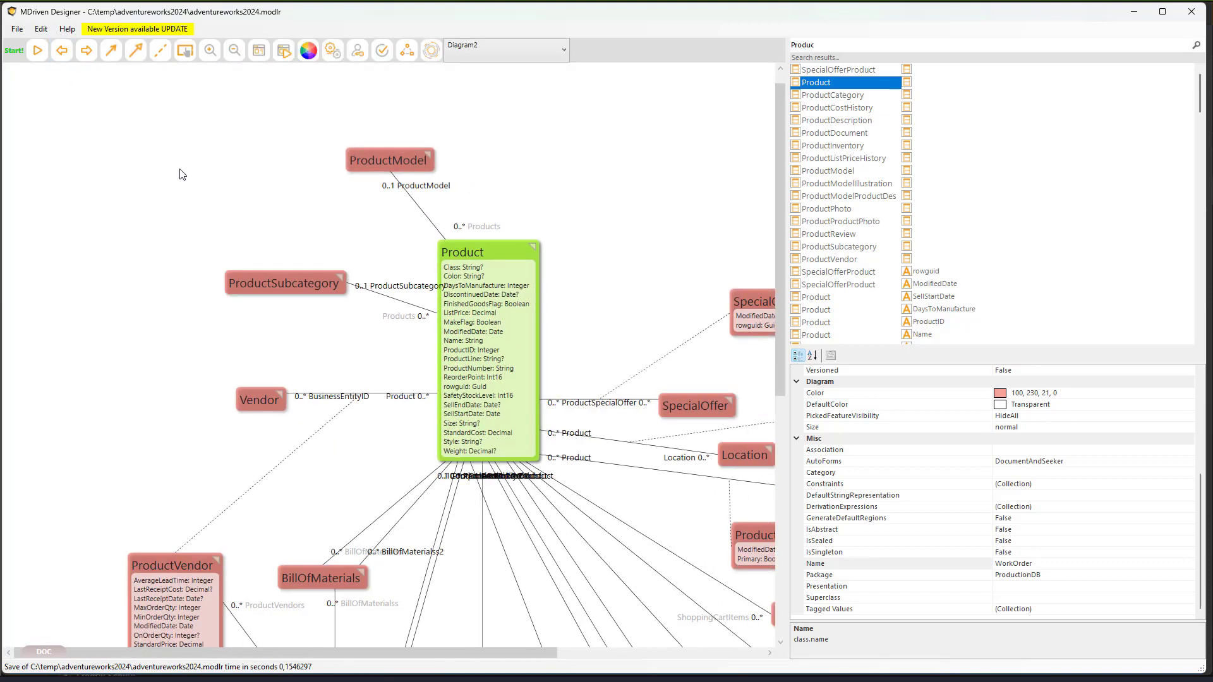
- Rename Diagram2 to ProductDiagram in the Model content tree
left_click(161, 178)
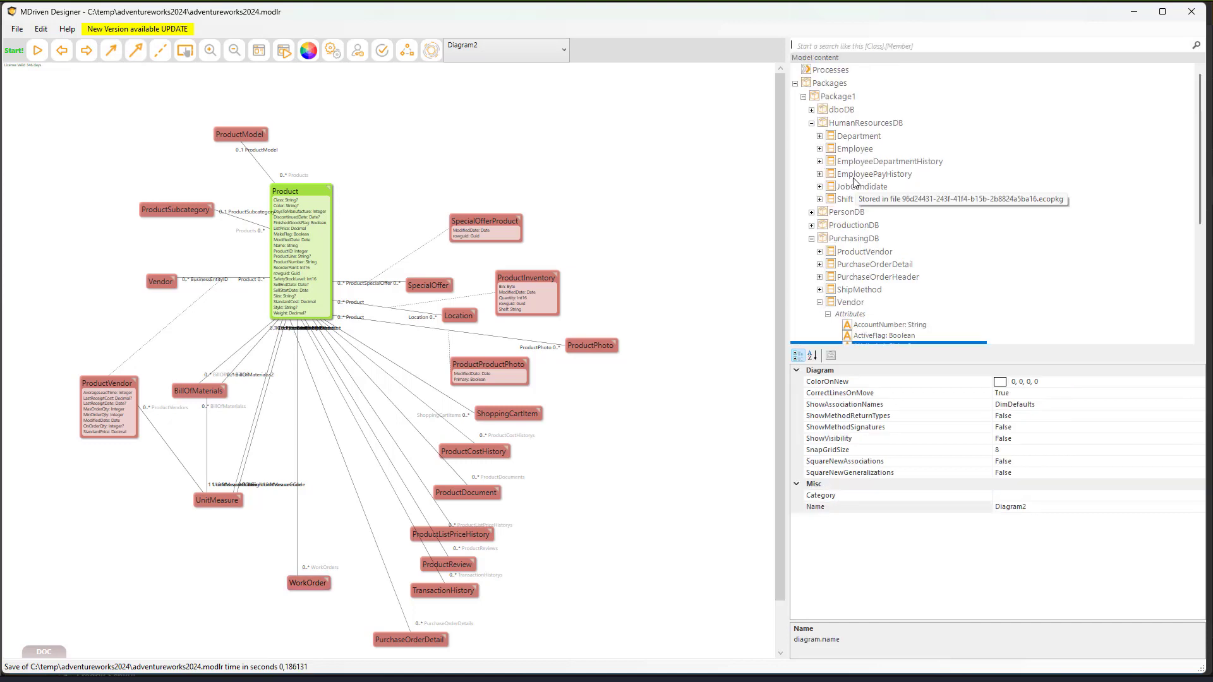
type("ProductD")
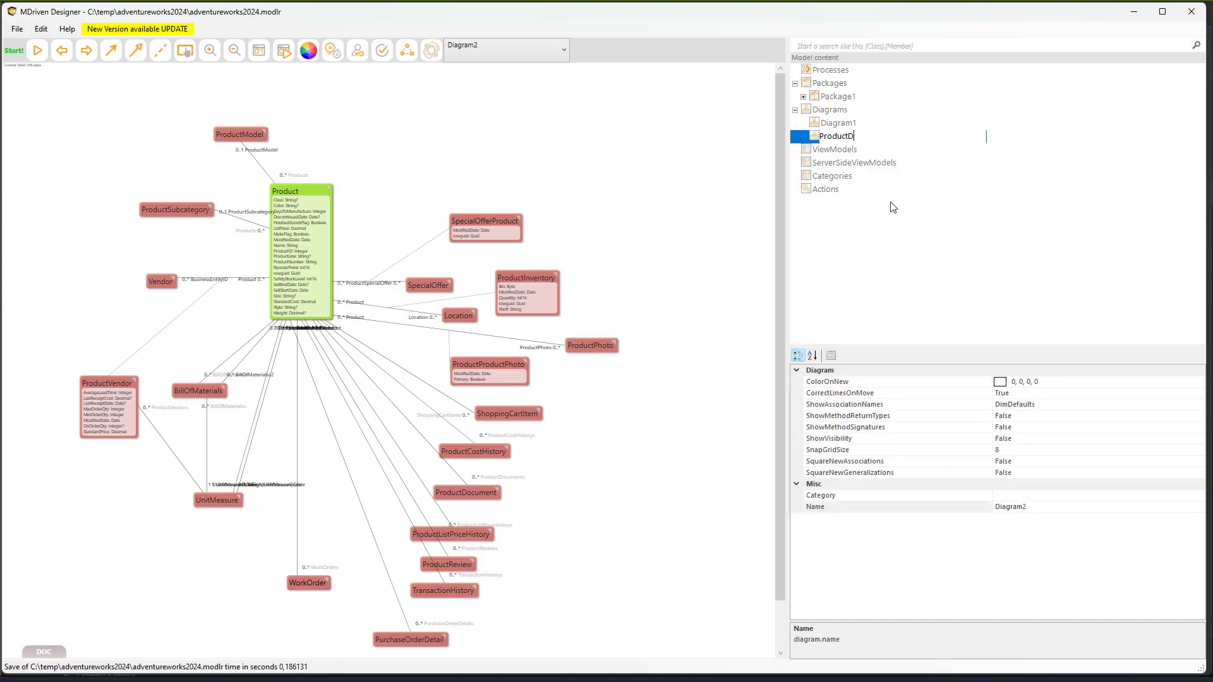
type("iagram")
key("Return")
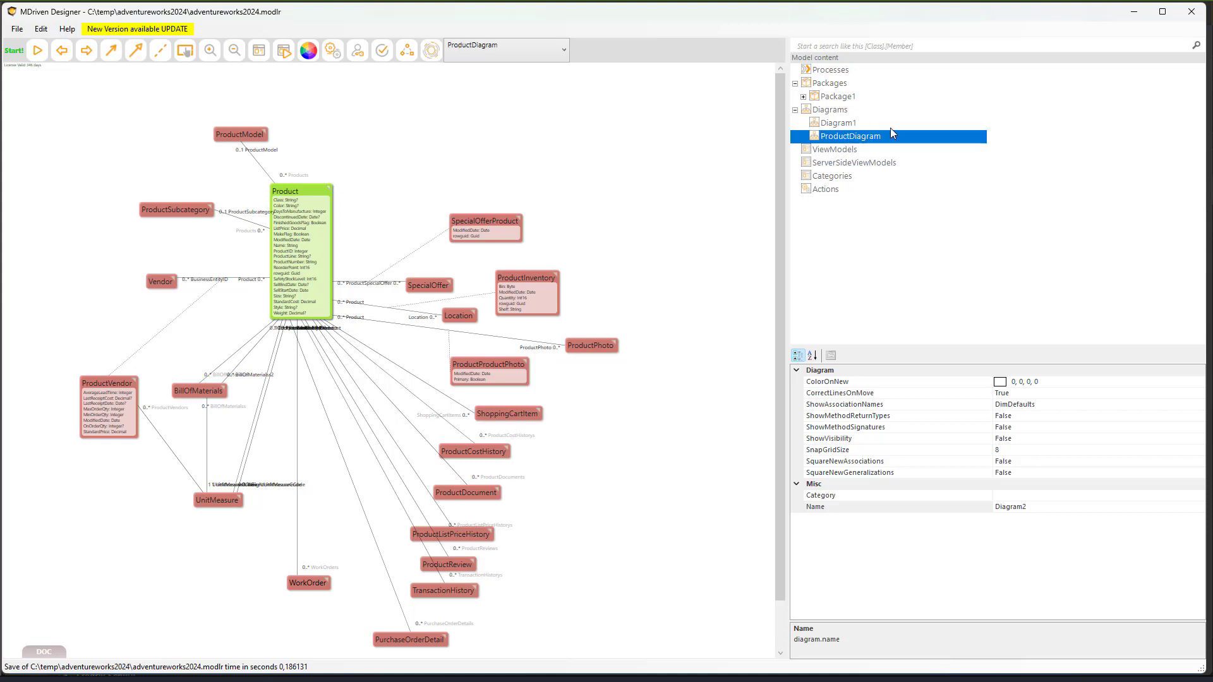
- Copy and paste ProductDiagram, renaming the duplicate ProductDiagram1 to ProductConstruction
right_click(853, 138)
left_click(873, 150)
right_click(857, 136)
left_click(886, 158)
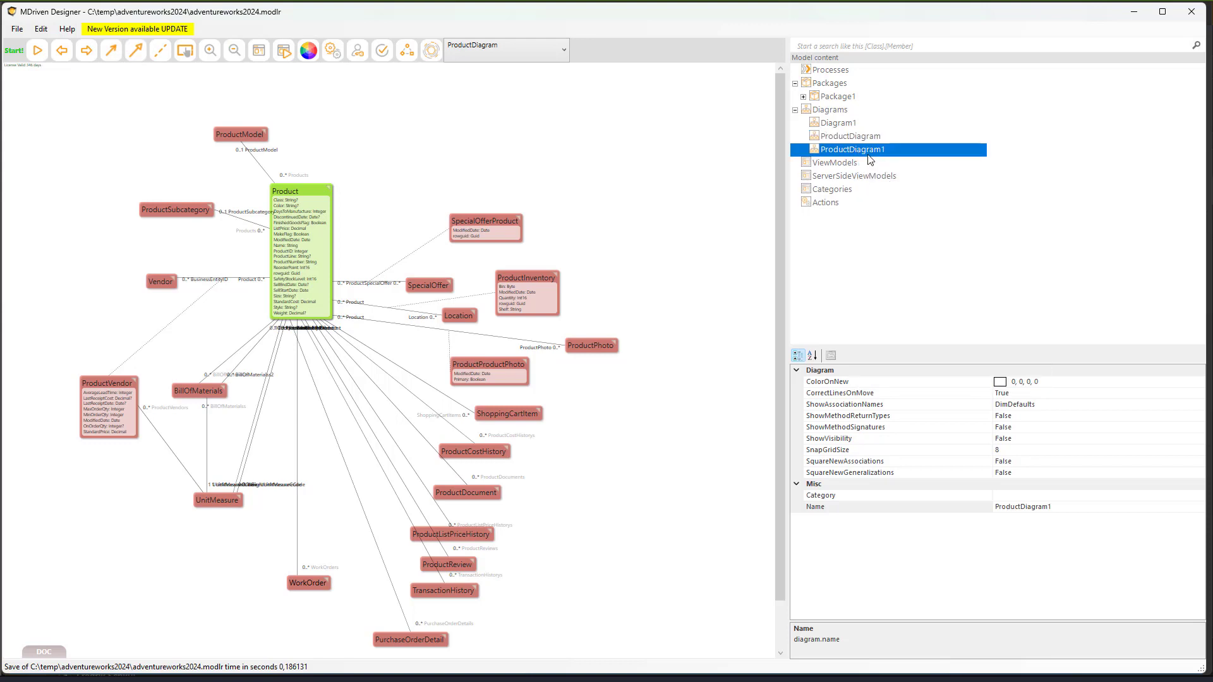
left_click(860, 149)
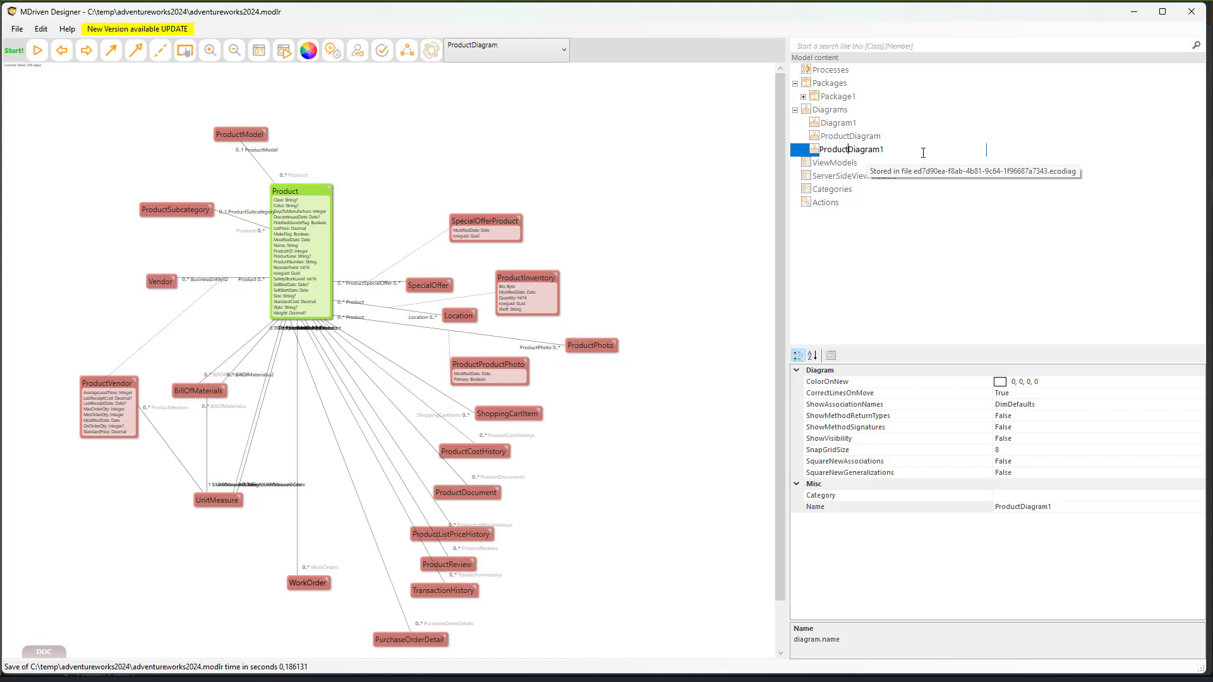
key("shift+End")
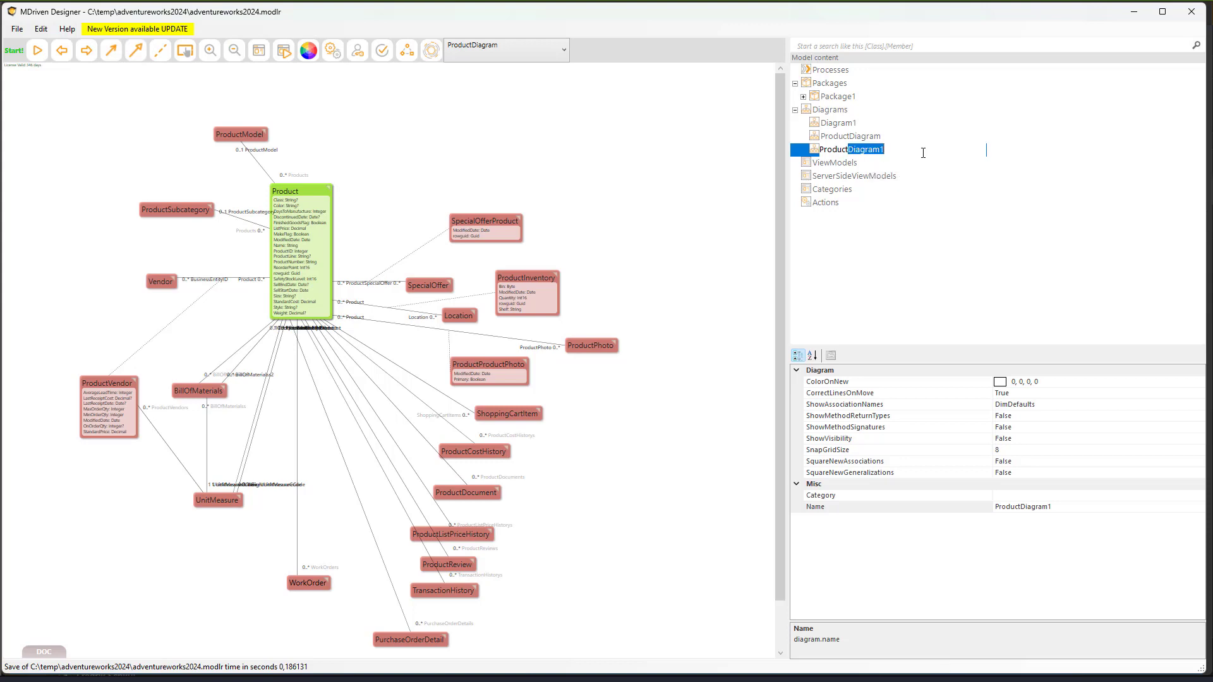
type("Construction")
key("Return")
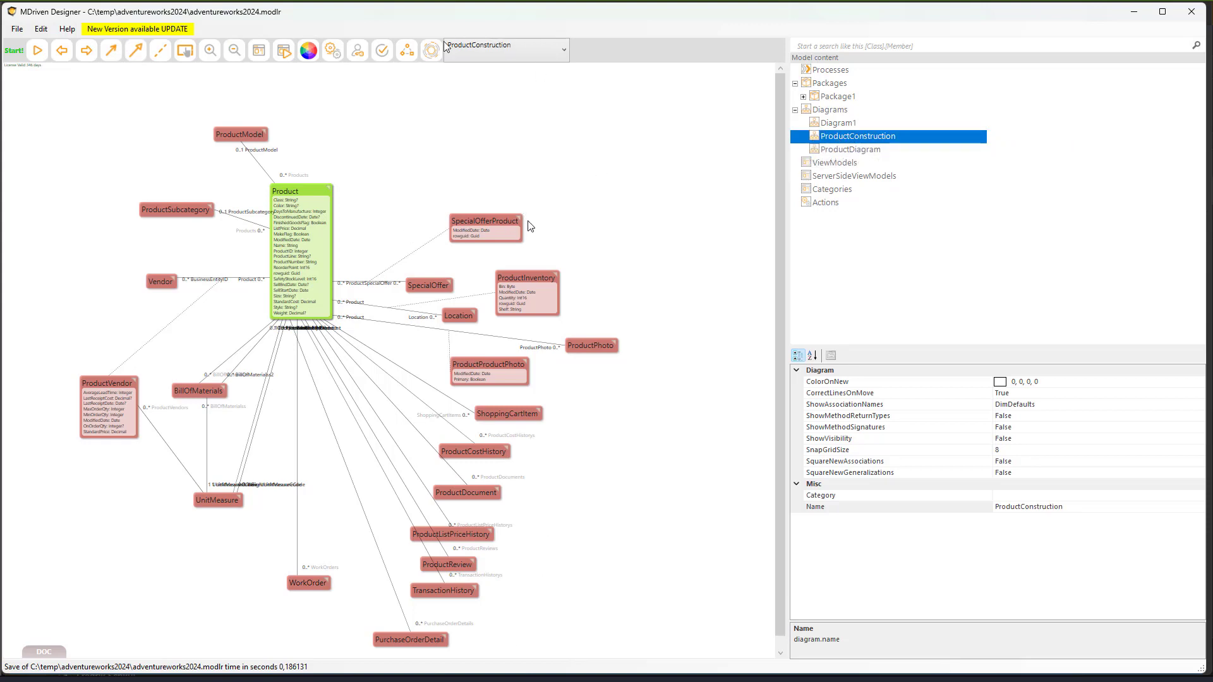
- Remove SpecialOfferProduct, SpecialOffer and ProductInventory from the ProductConstruction diagram
left_click(491, 226)
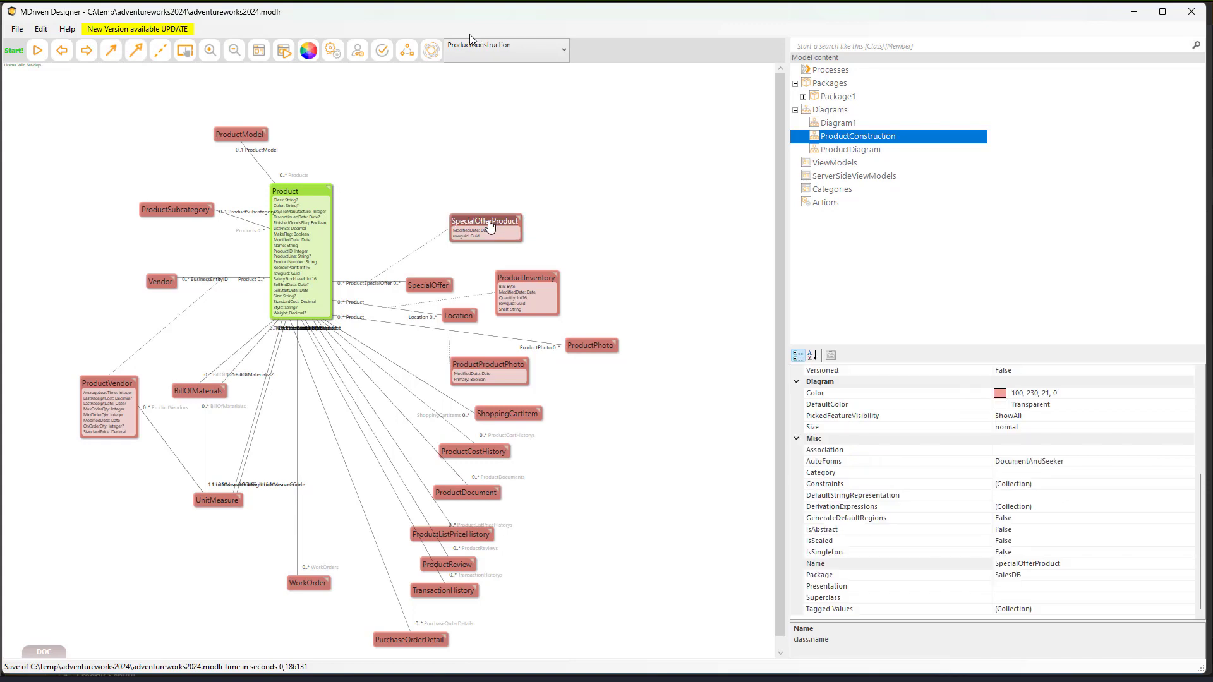
left_click(505, 440)
right_click(491, 225)
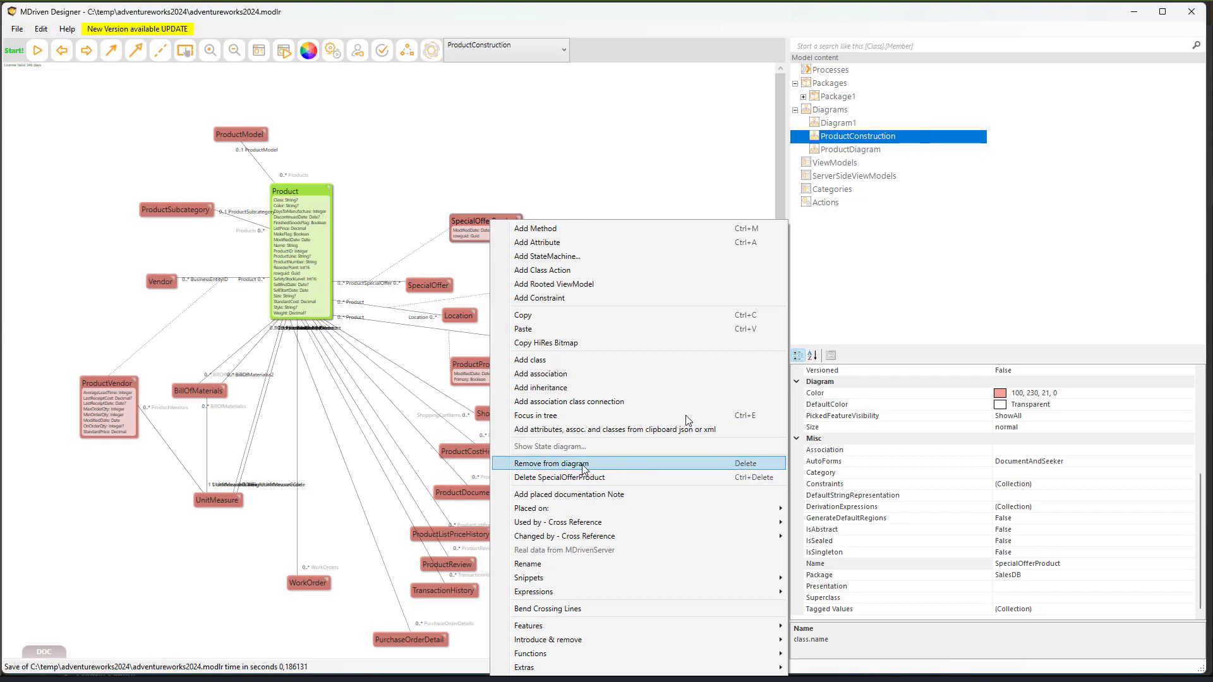
left_click(606, 465)
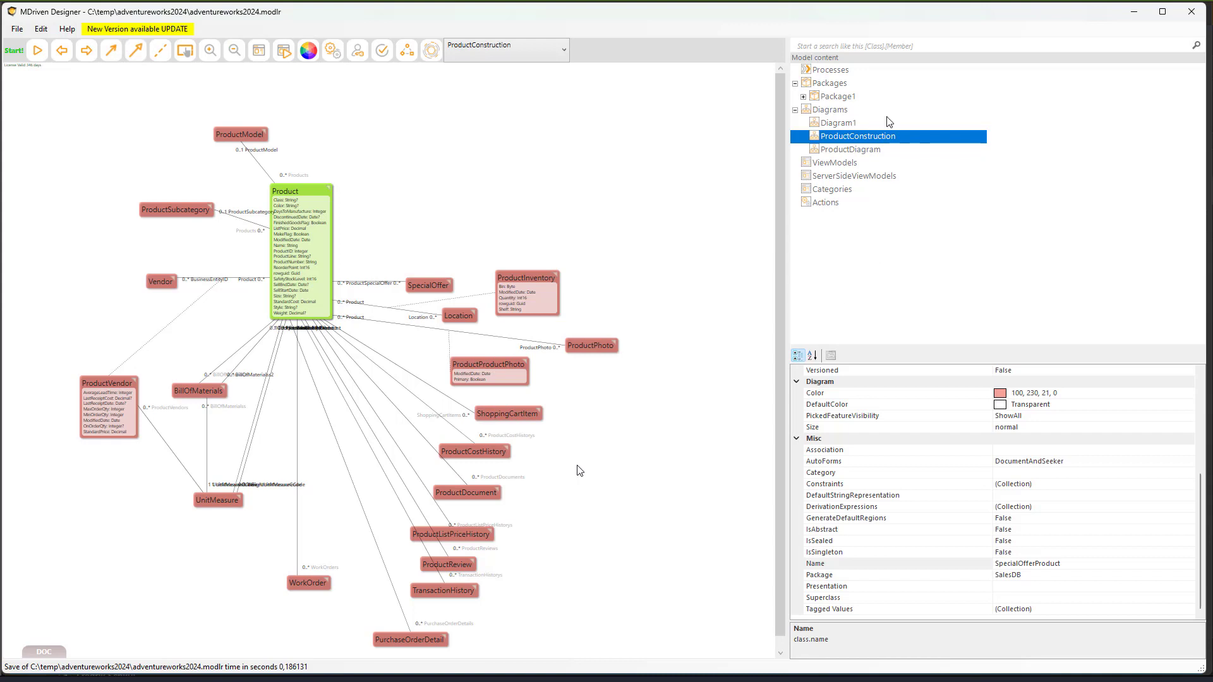
left_click(425, 289)
key("Delete")
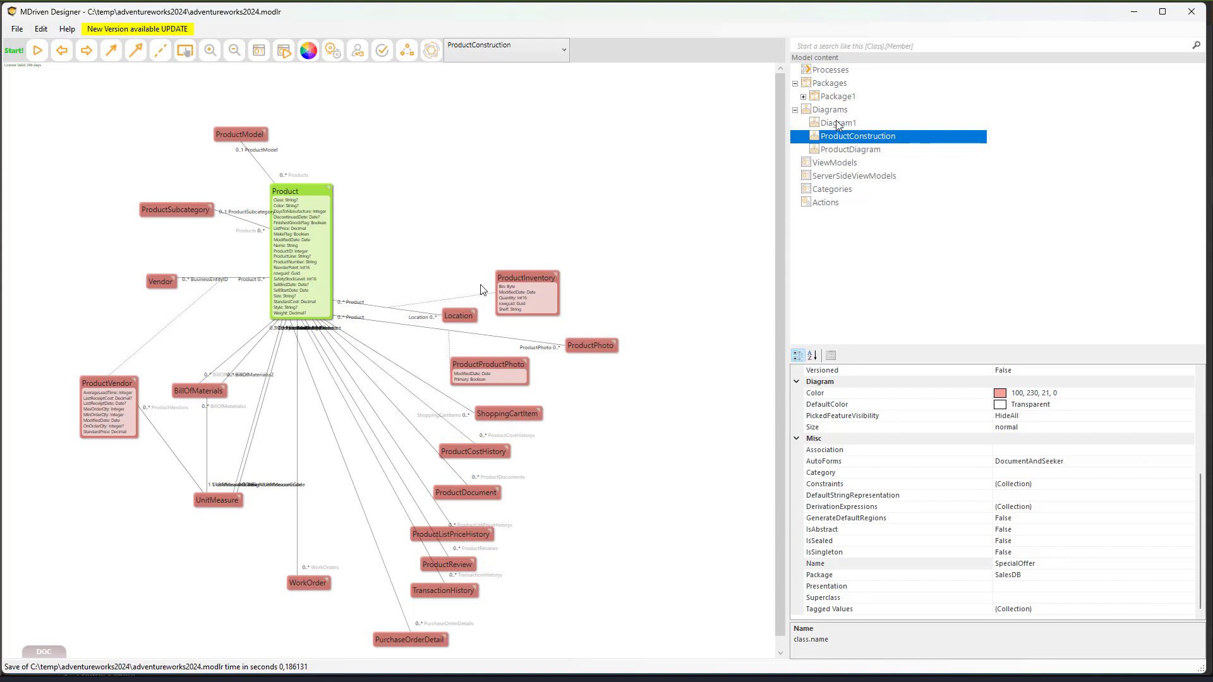
left_click(525, 282)
key("Delete")
- Delete Location, ShoppingCartItem and ProductCostHistory from the diagram
left_click(469, 317)
key("Delete")
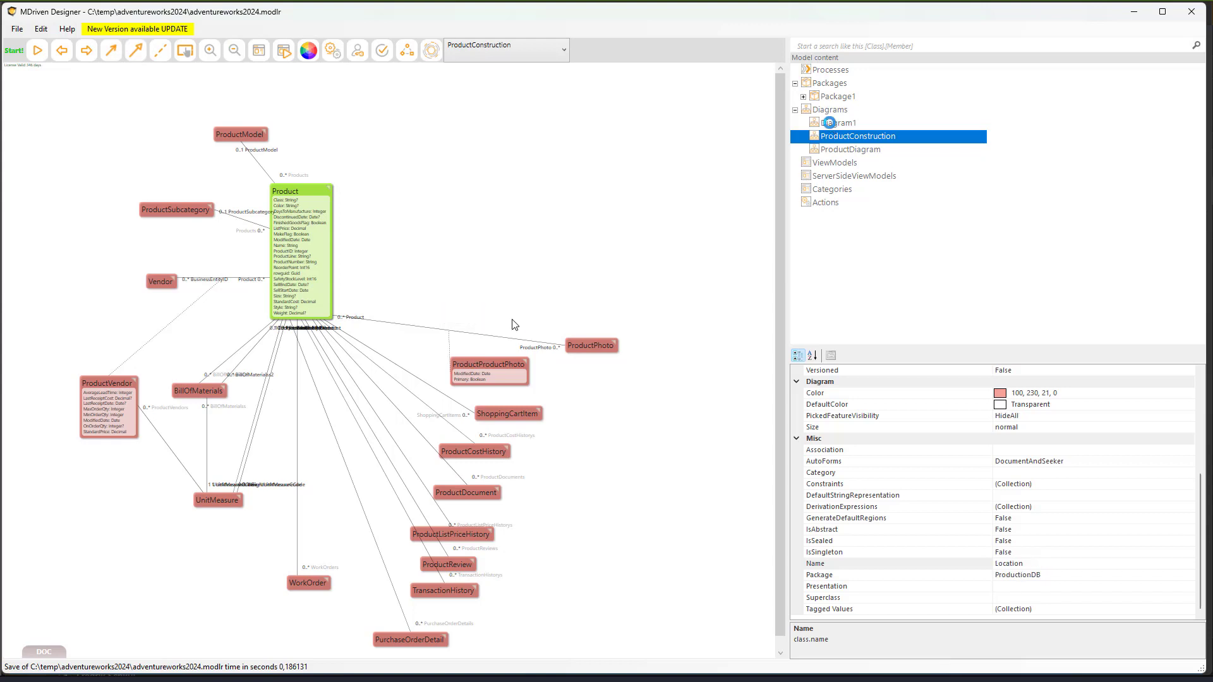
left_click(509, 414)
key("Delete")
left_click(484, 454)
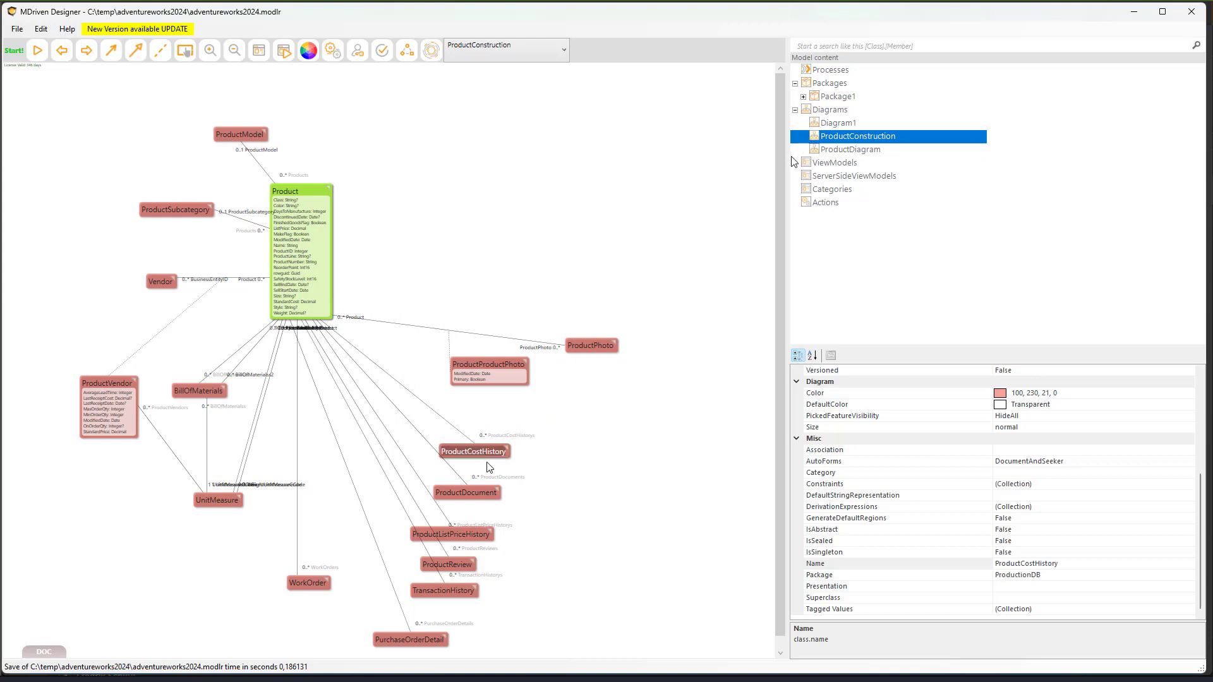
key("Delete")
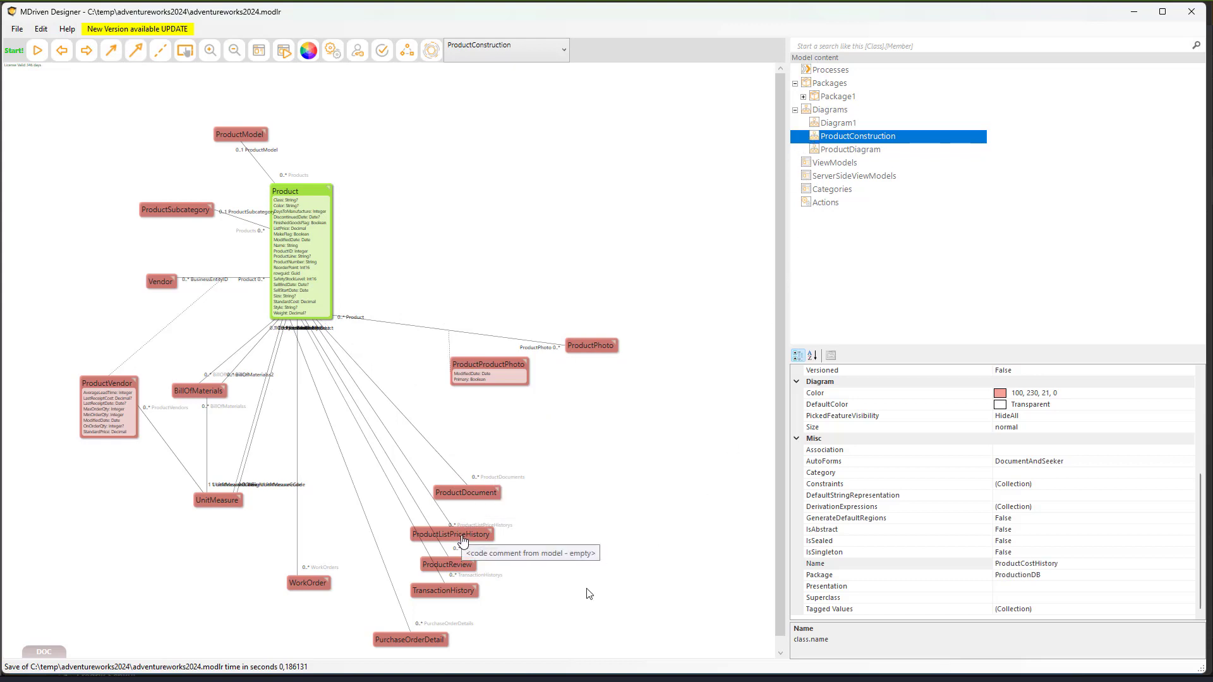
- Delete ProductListPriceHistory, ProductReview, TransactionHistory and PurchaseOrderDetail from the diagram
left_click(462, 536)
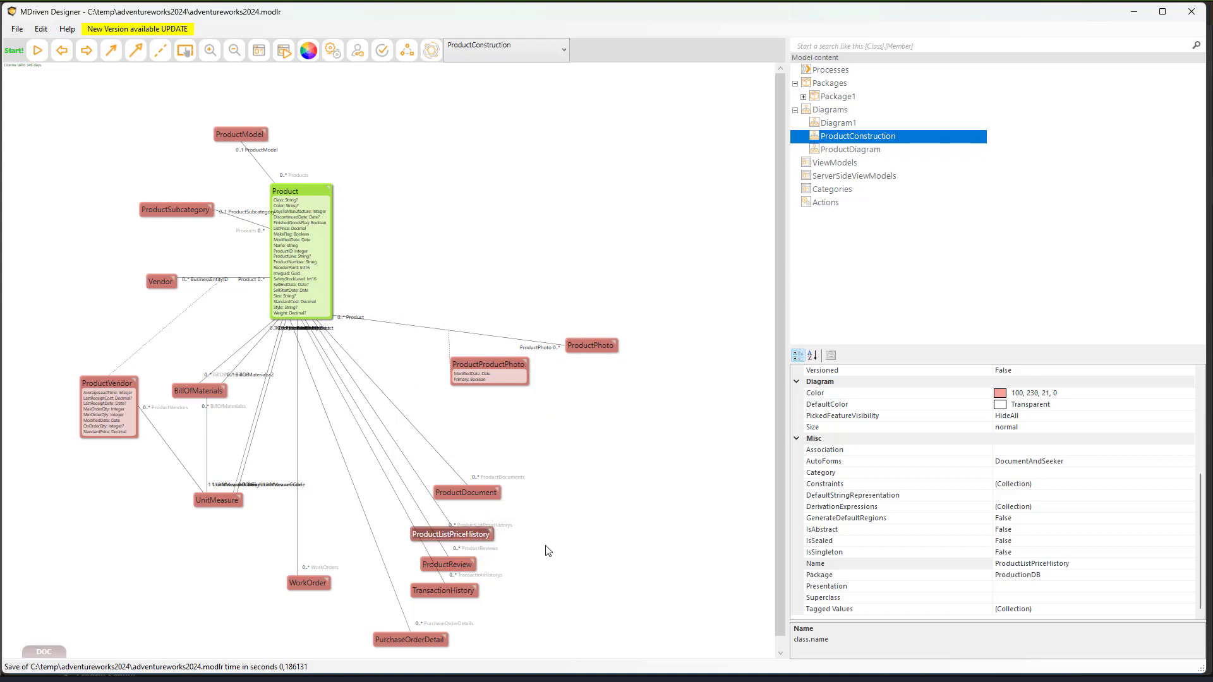
key("Delete")
left_click(448, 564)
key("Delete")
left_click(443, 590)
key("Delete")
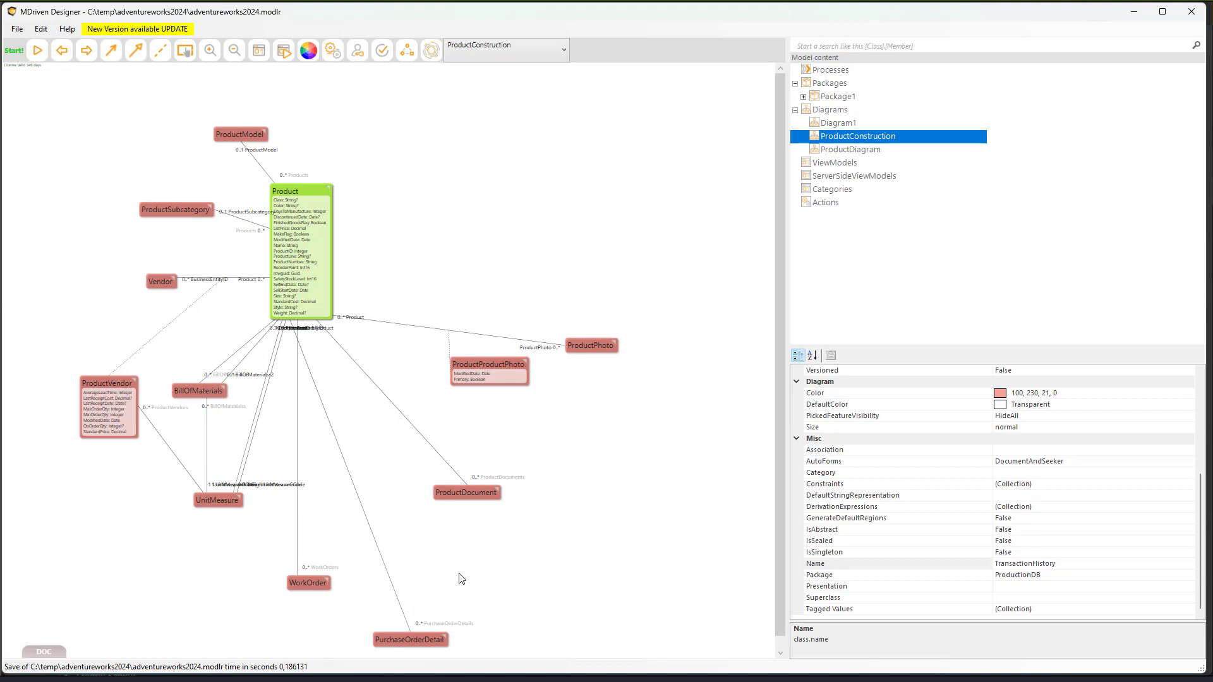
left_click(410, 640)
key("Delete")
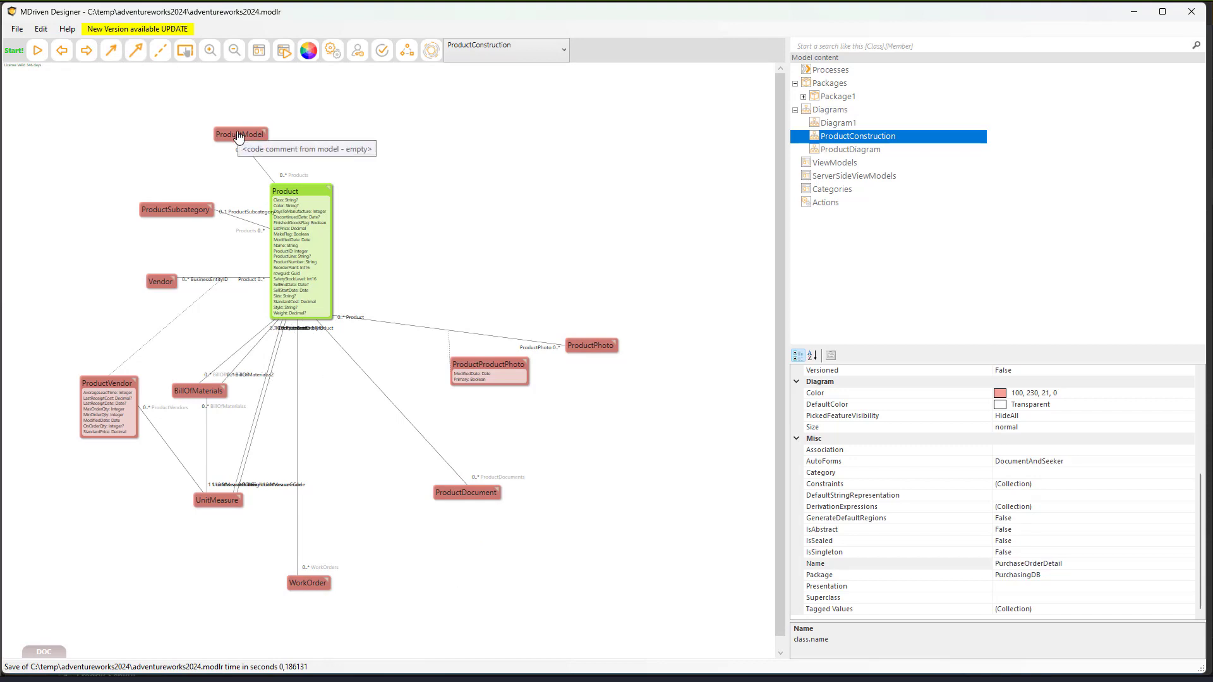
- Set ProductDocument's DefaultColor to green
left_click(972, 404)
left_click(466, 493)
key("Return")
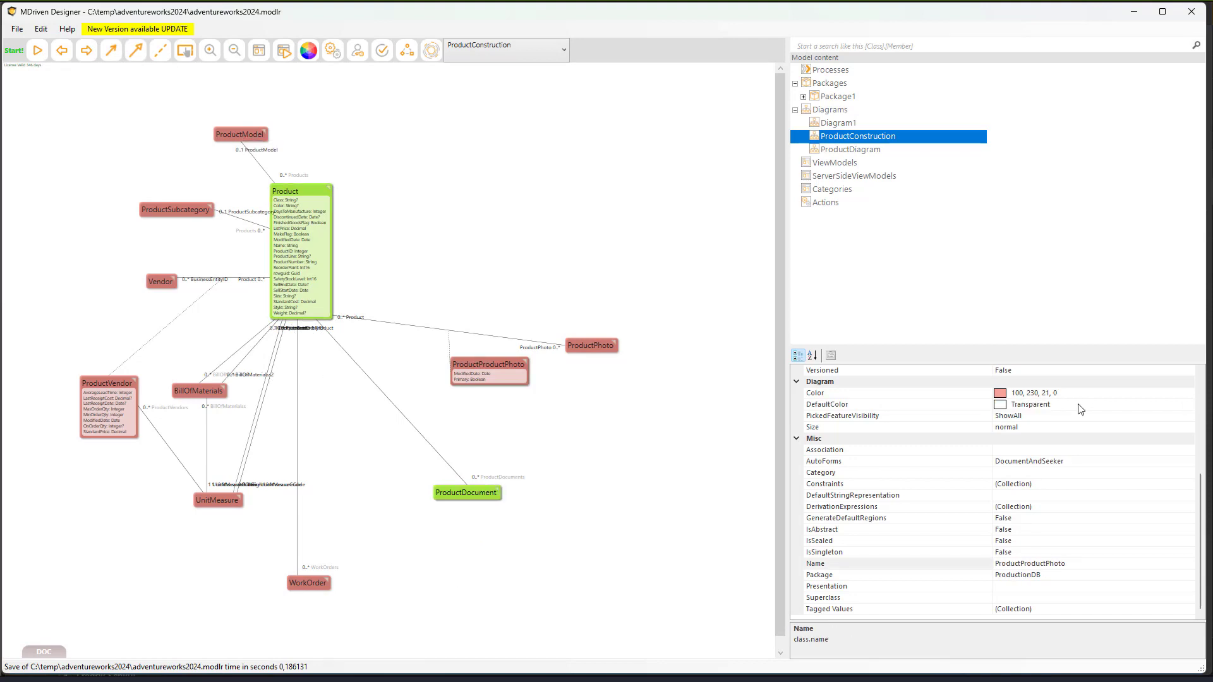
- Colour BillOfMaterials, ProductModel and ProductSubcategory green and move WorkOrder up beside UnitMeasure
left_click(177, 388)
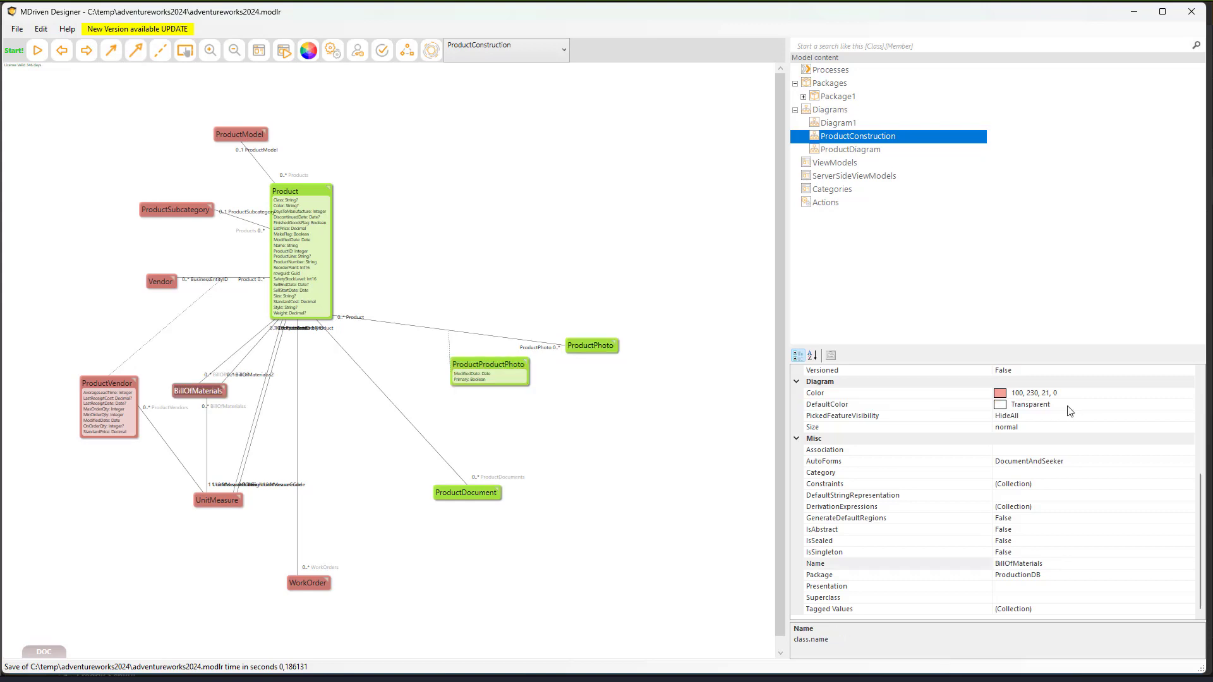
key("Return")
left_click_drag(308, 582, 360, 492)
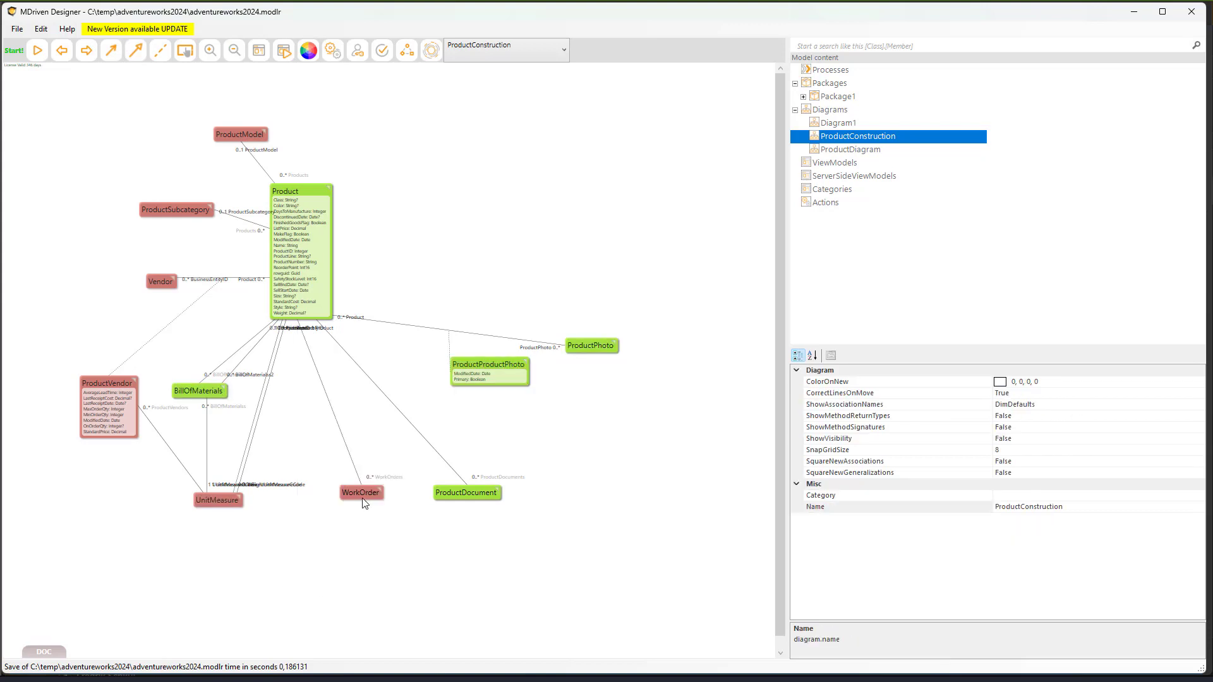
left_click(240, 134)
key("Return")
left_click(176, 209)
left_click(925, 404)
key("Return")
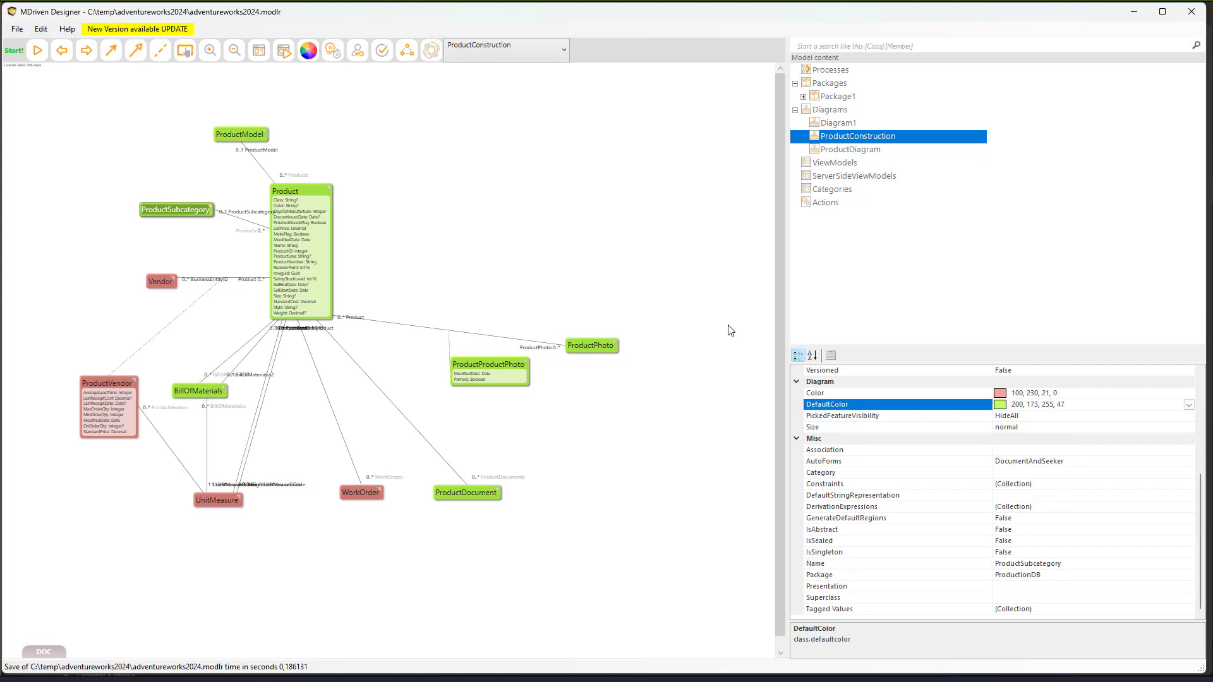
- Browse ProductModel's overview through ProductModelIllustration and ProductDescription, then open WorkOrder's overview
double_click(239, 134)
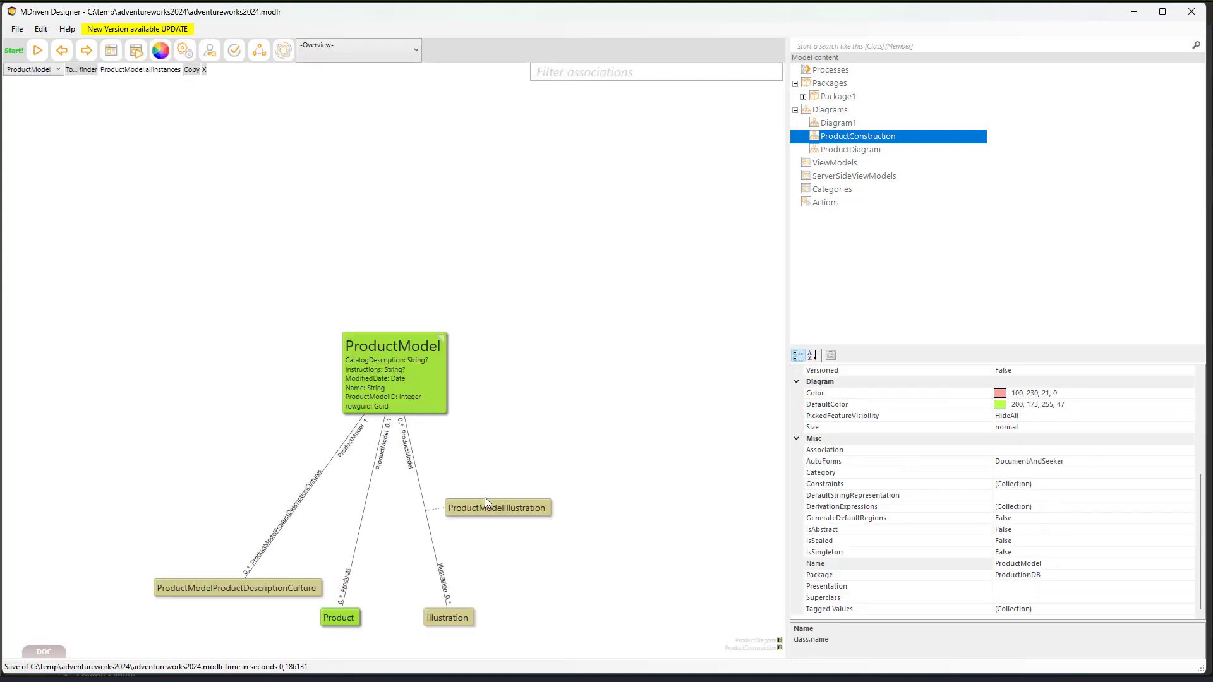
left_click(524, 512)
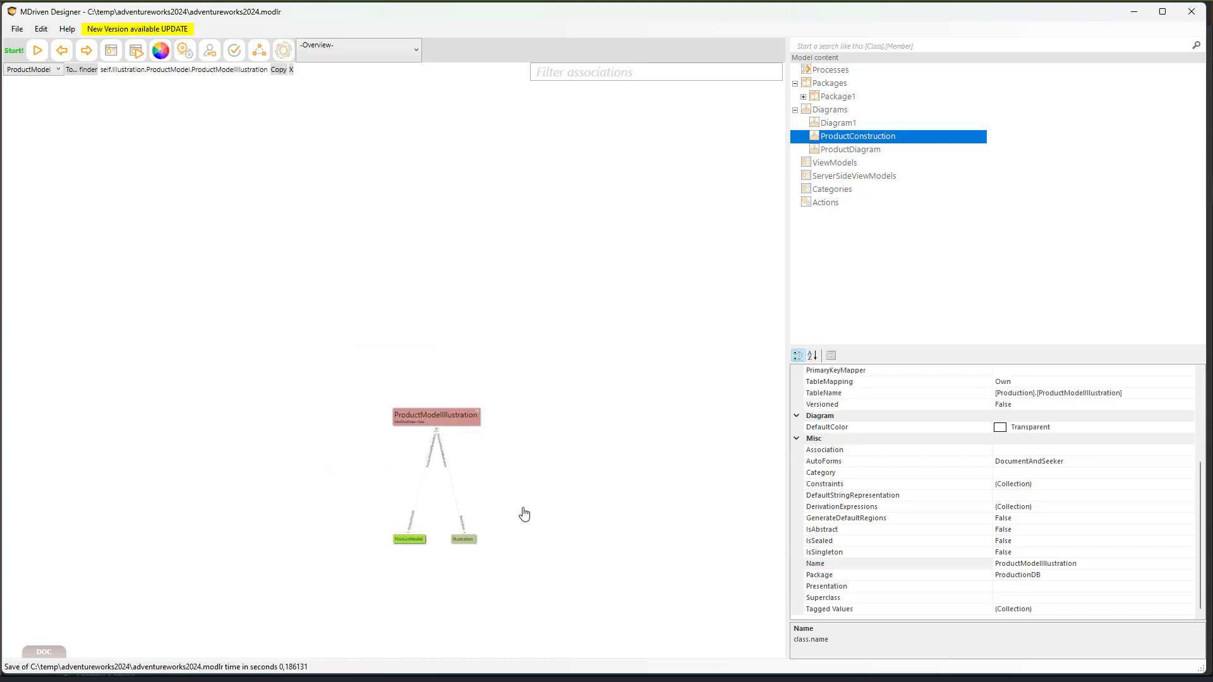
left_click(408, 539)
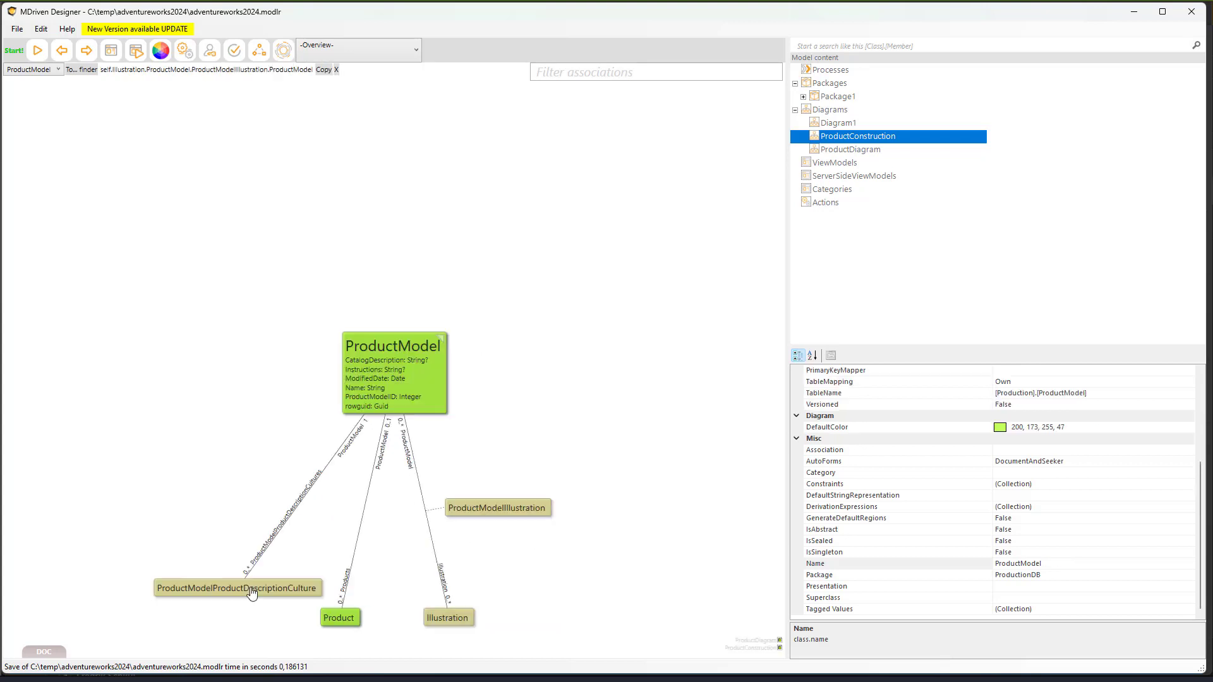
left_click(251, 589)
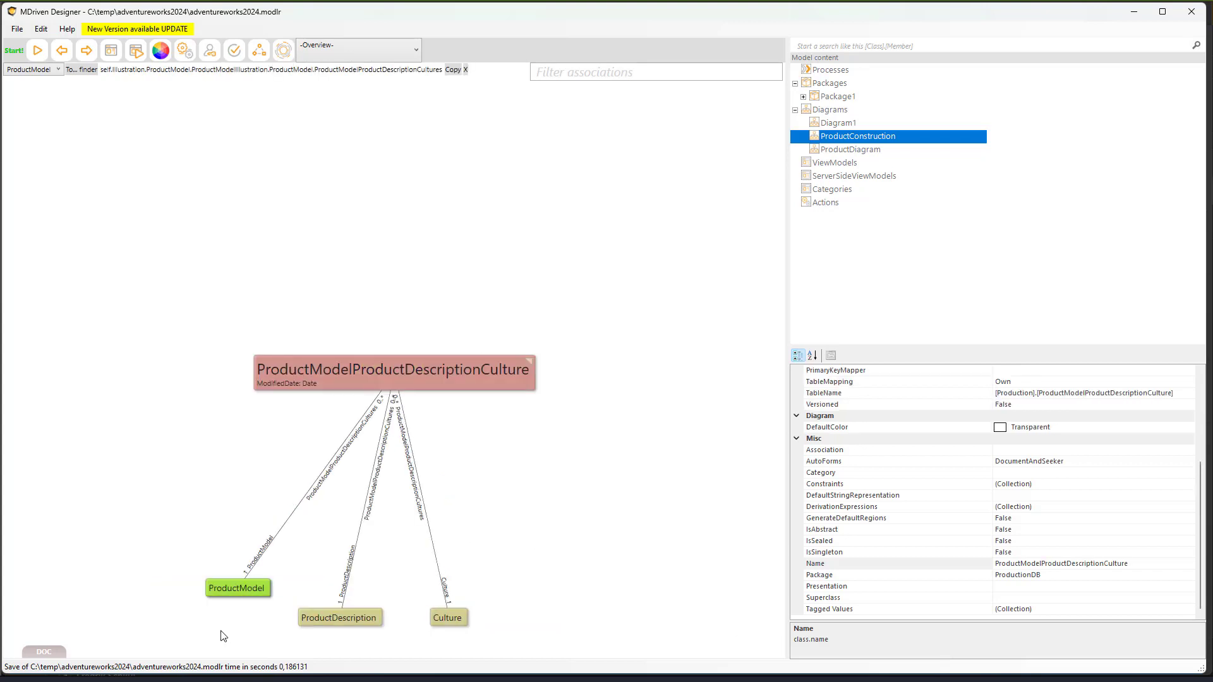
left_click(338, 617)
left_click(62, 51)
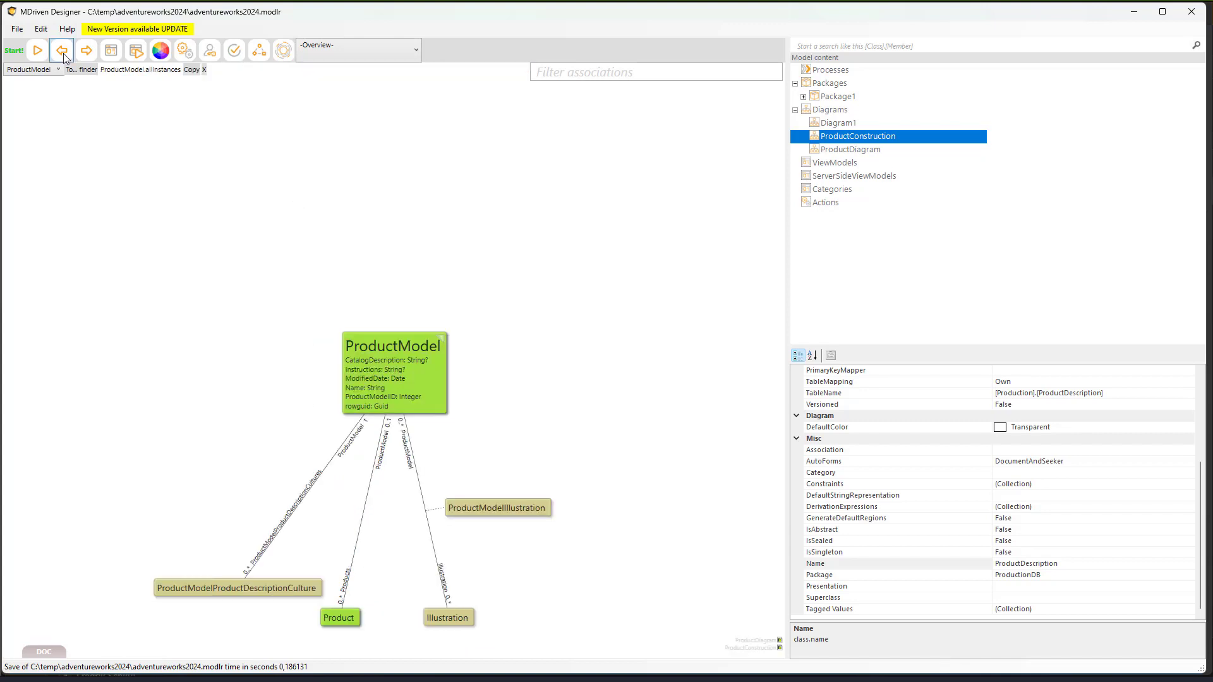
left_click(64, 58)
left_click(64, 57)
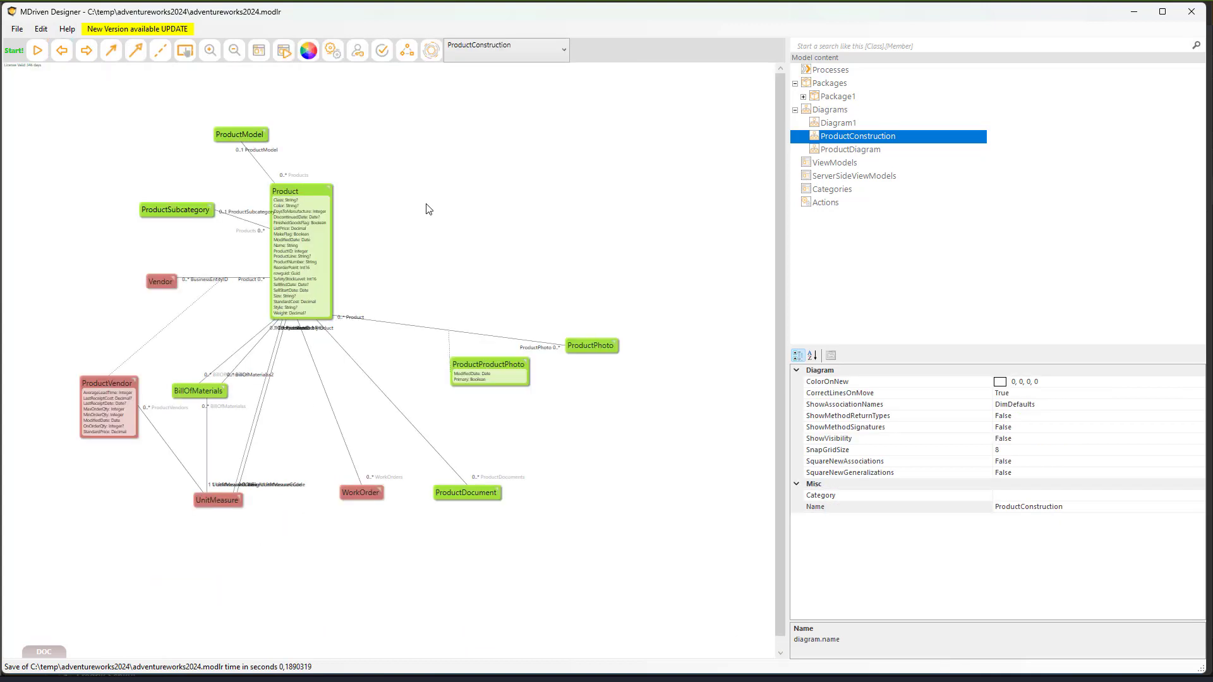
left_click(360, 494)
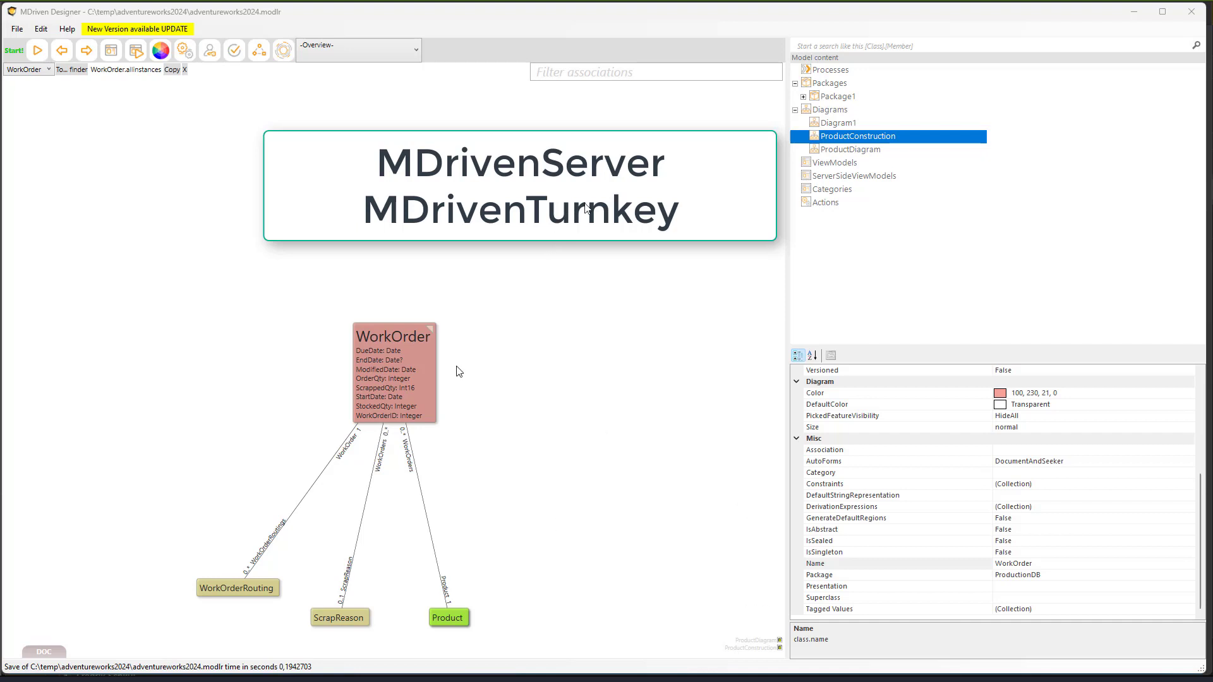
- Add a new local server pair and rename it Adventureworks2024
left_click(287, 55)
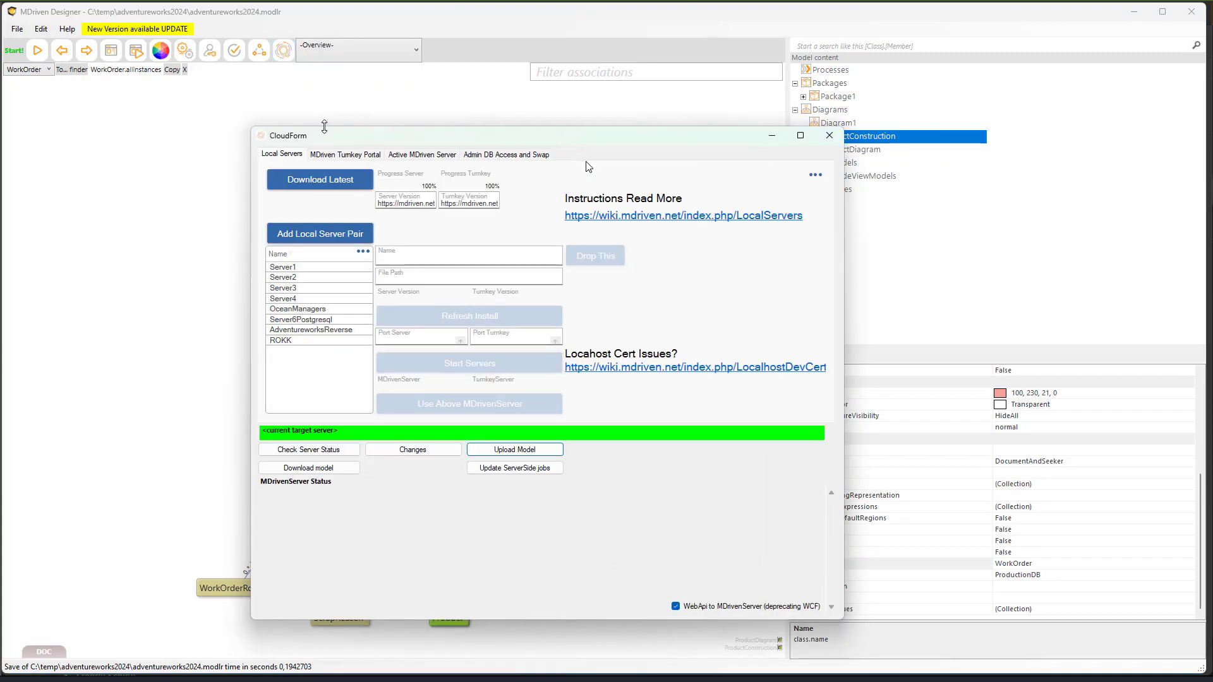
left_click_drag(324, 144, 307, 113)
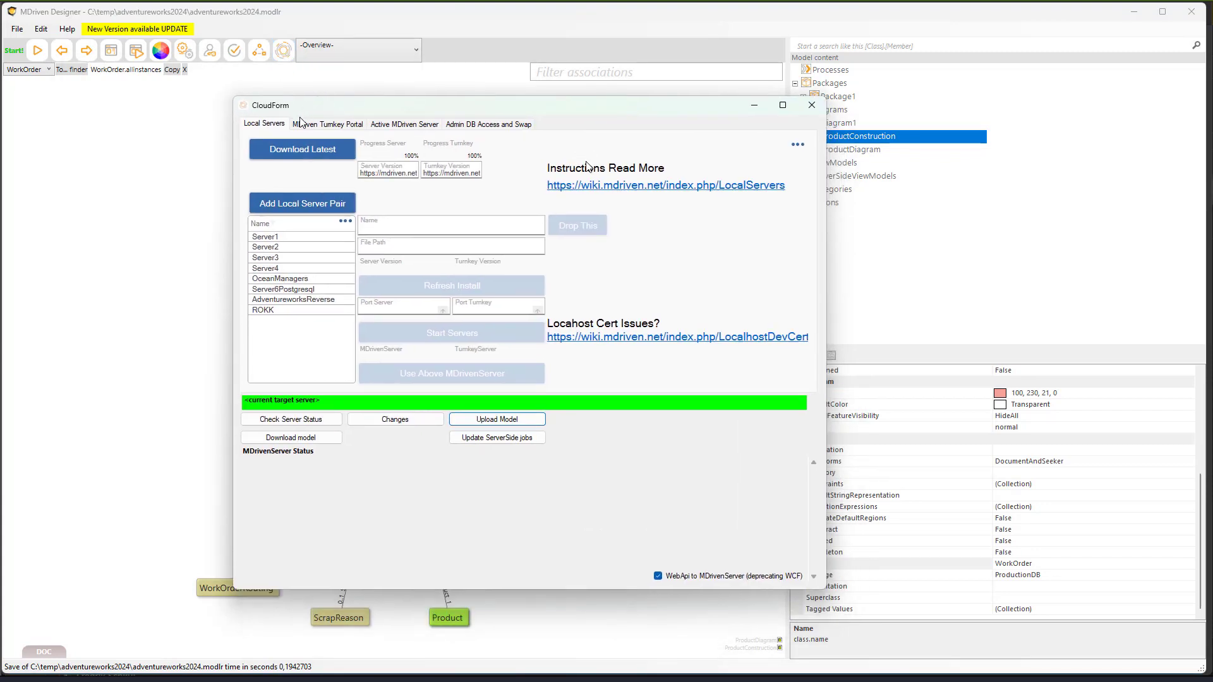
left_click(289, 206)
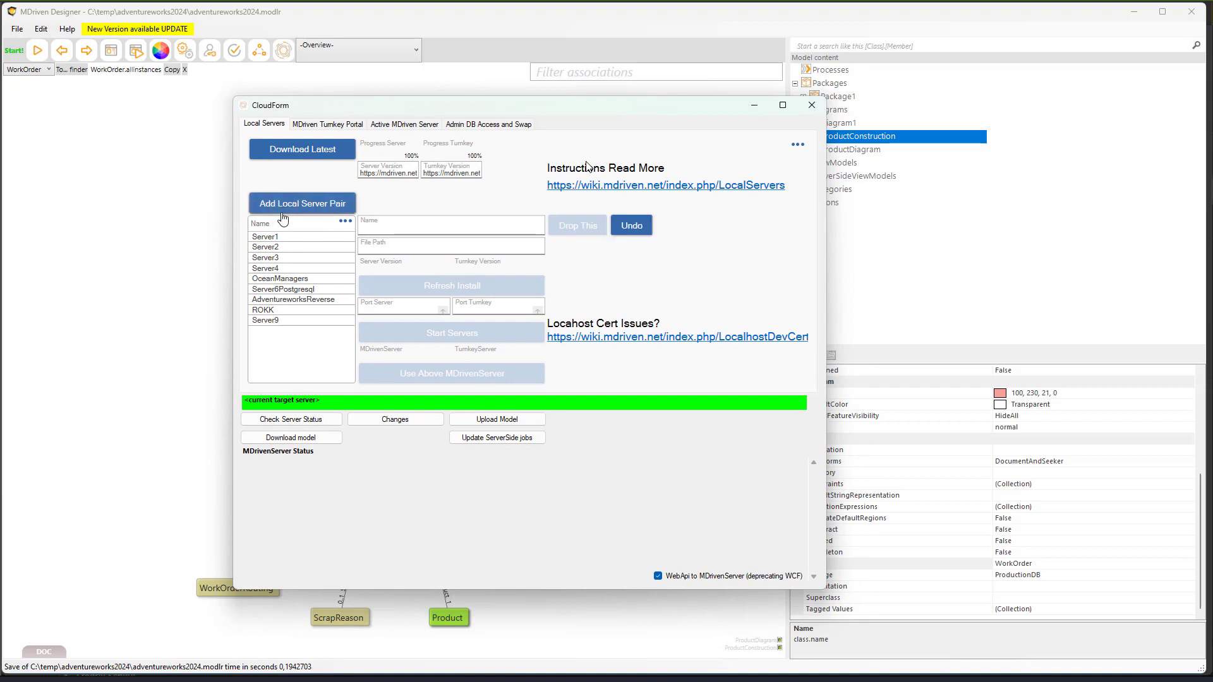
left_click(272, 320)
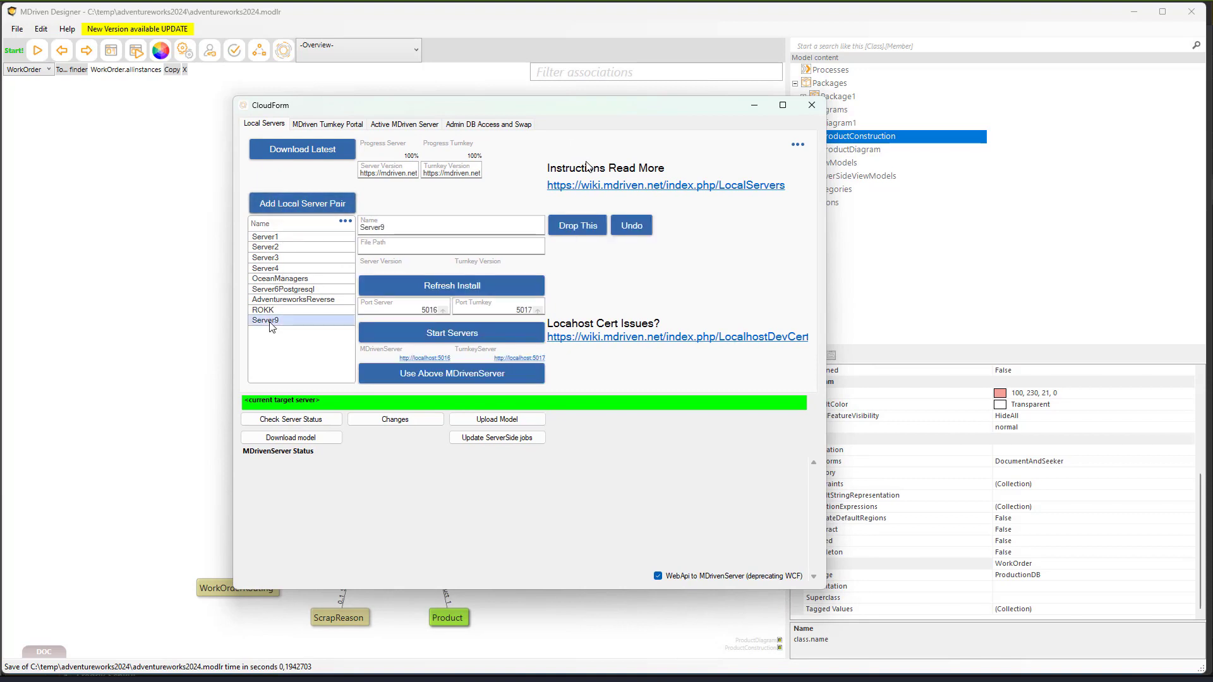
double_click(395, 229)
type("Adventureworks2024")
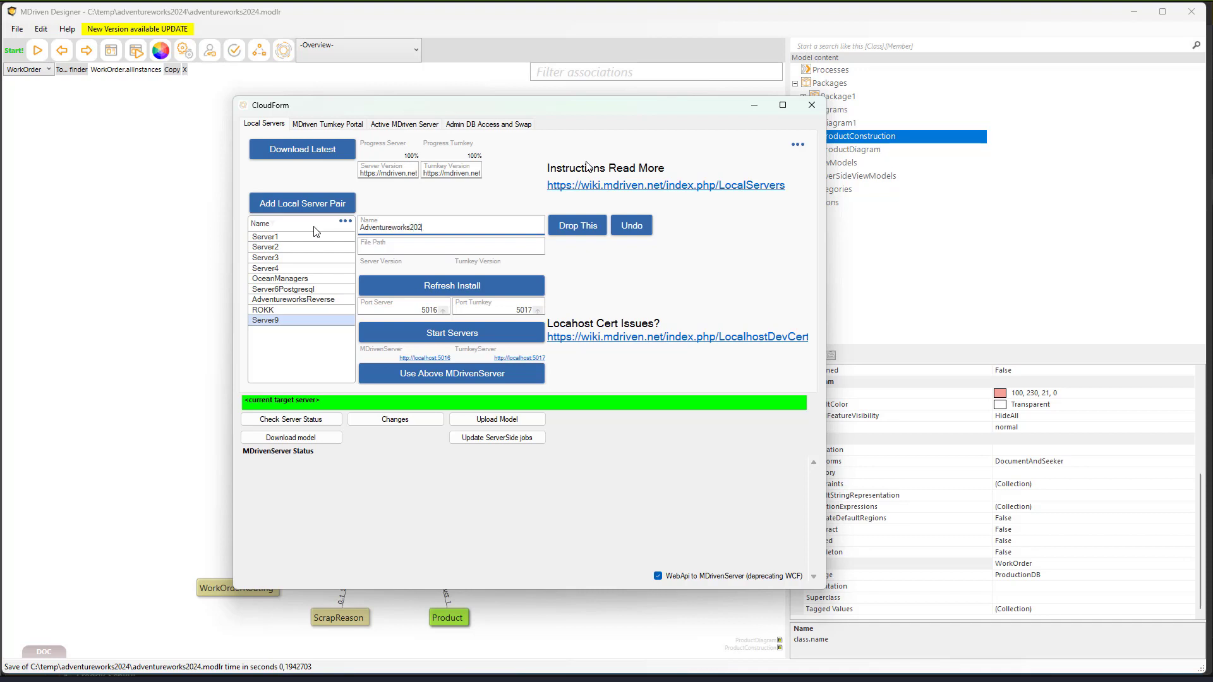
key("Tab")
- Download the latest MDrivenServer and Turnkey builds and install them into Adventureworks2024
left_click(332, 156)
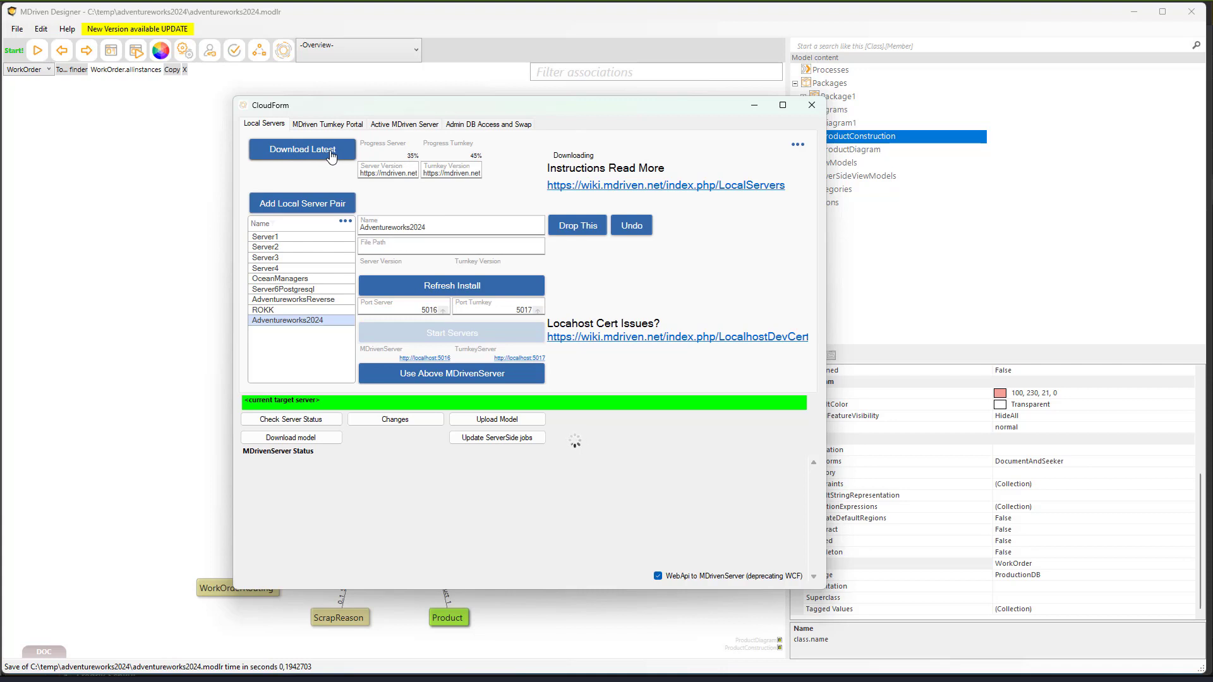
left_click(418, 290)
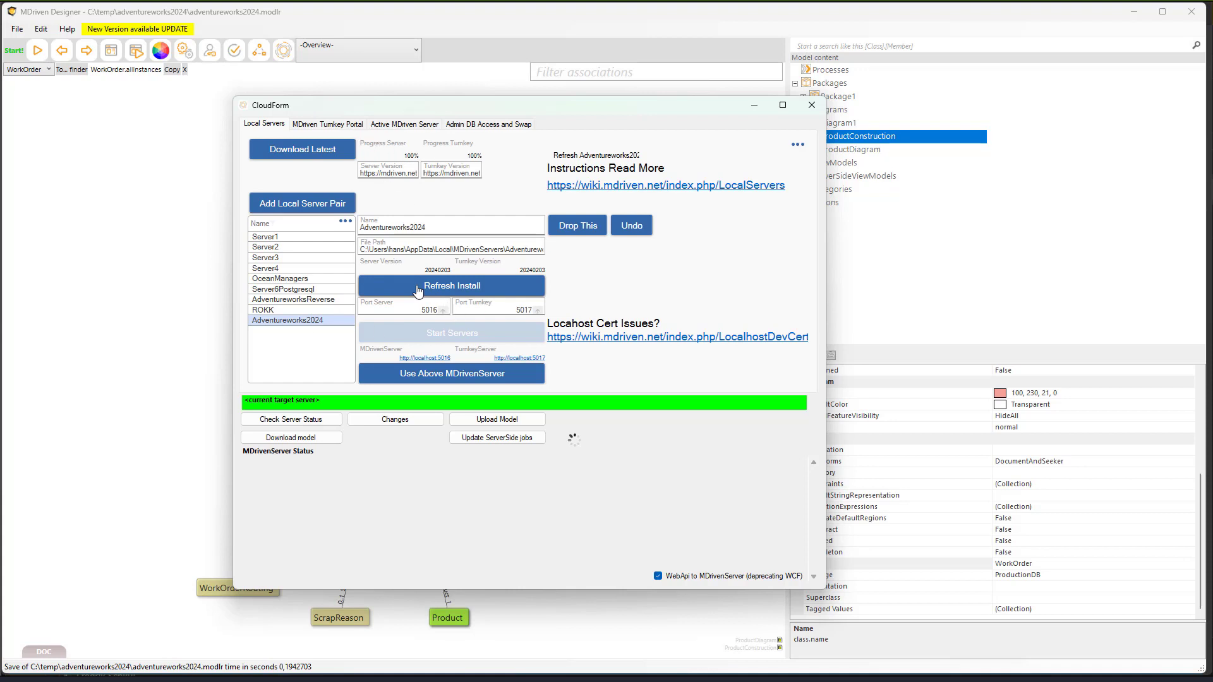
key("super")
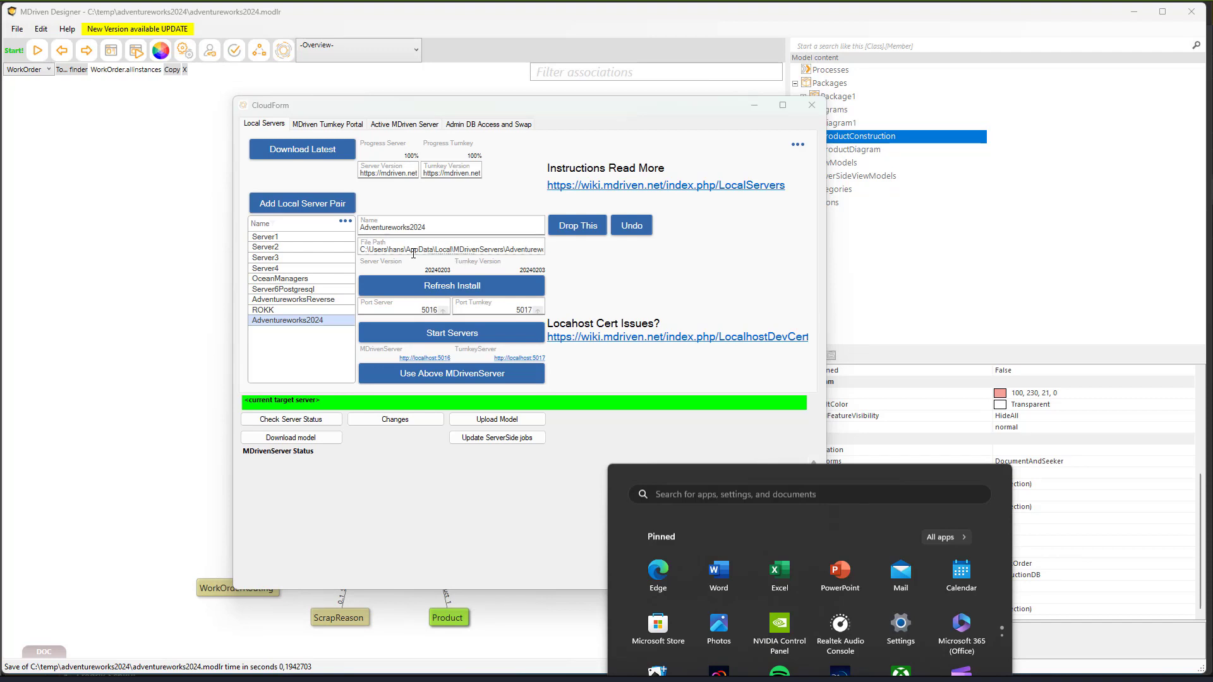
- Browse Adventureworks2024's MDrServer and MDrTurnkey install folders under AppData\Local\MDrivenServers, then return to CloudForm
double_click(413, 253)
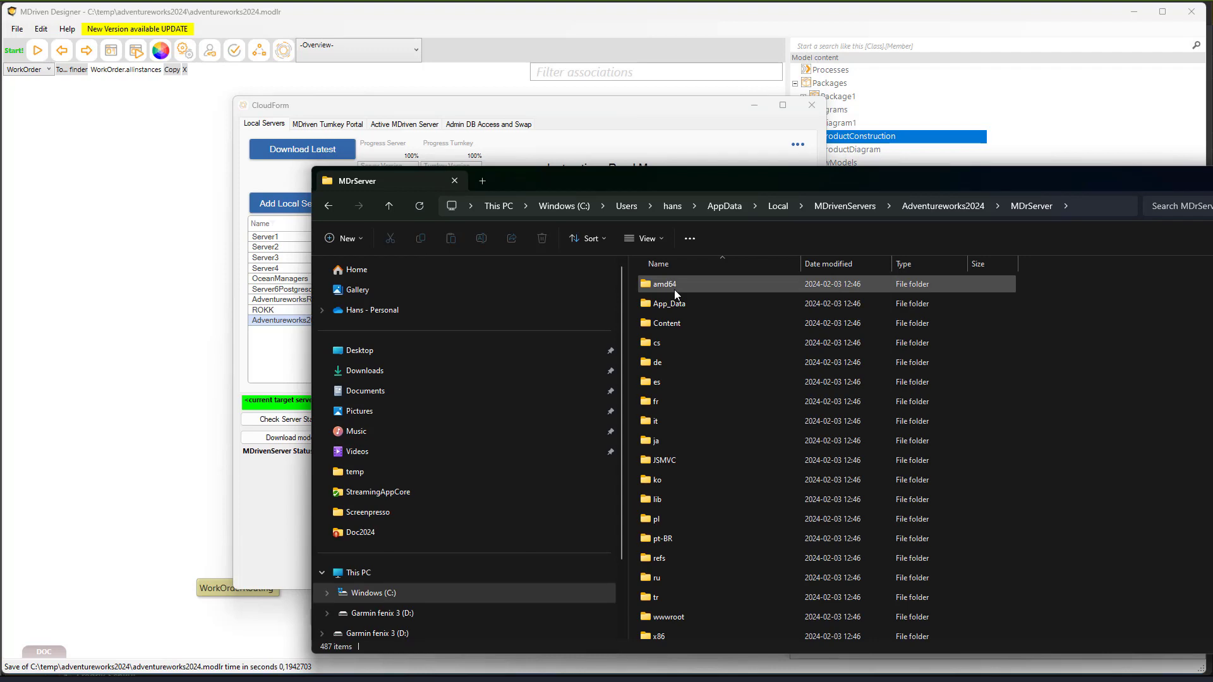
key("alt+Up")
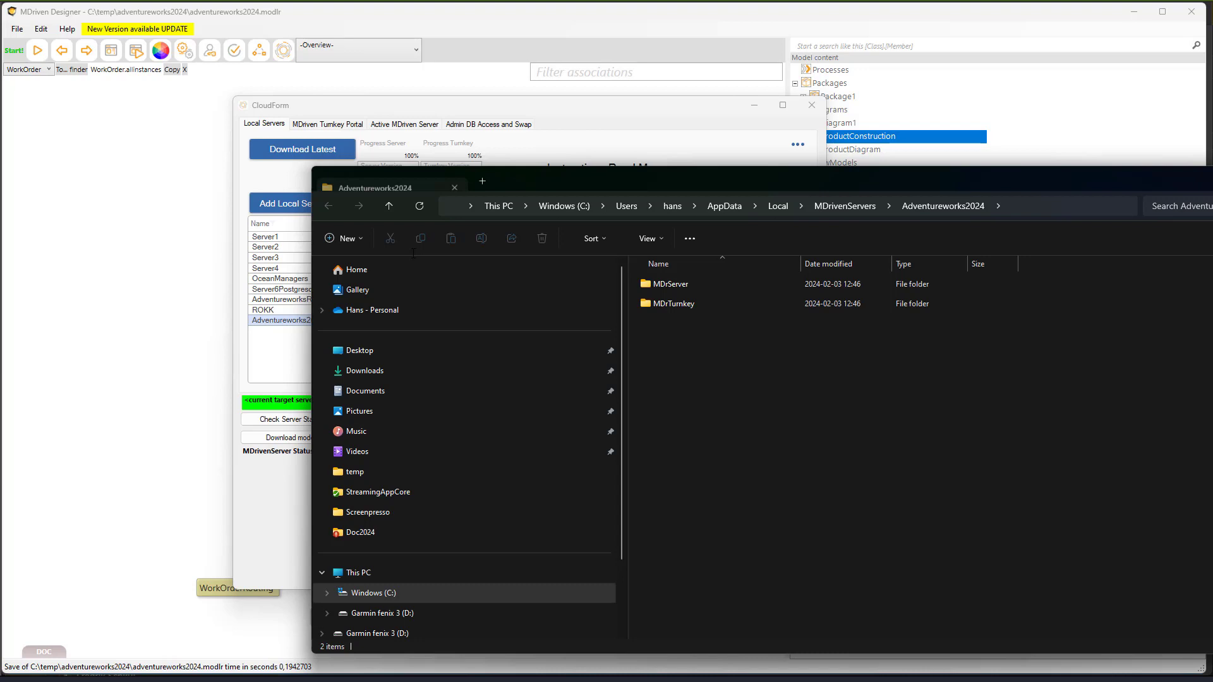
double_click(730, 304)
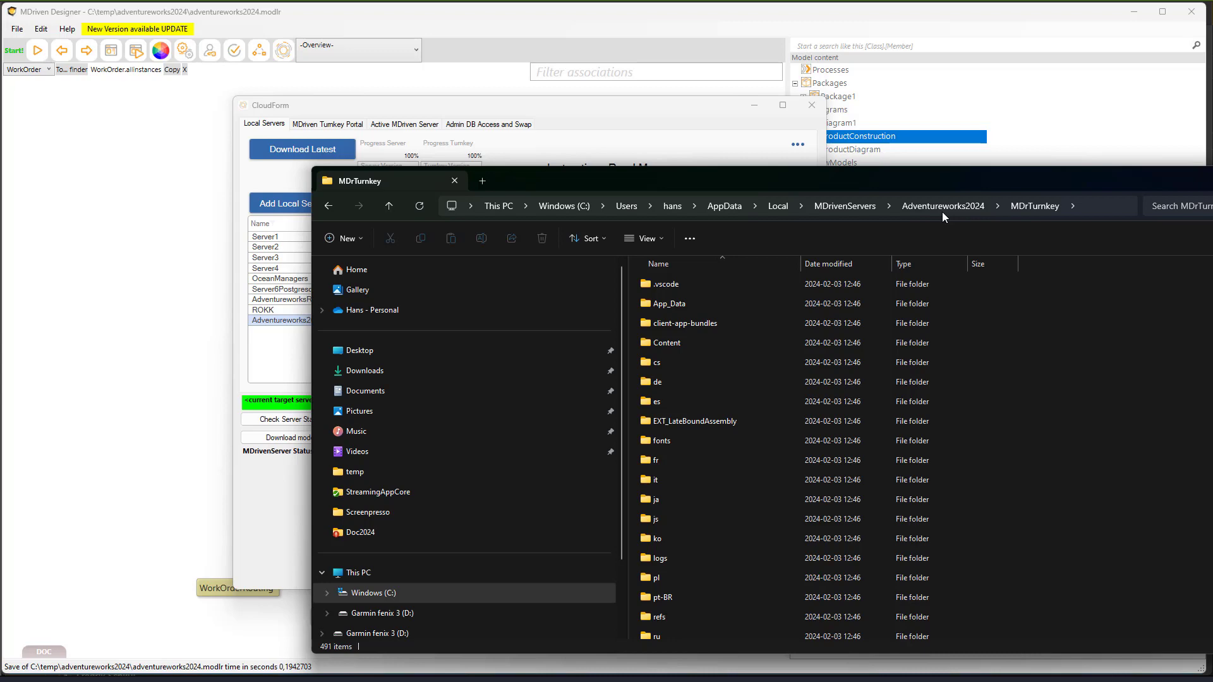
left_click(941, 208)
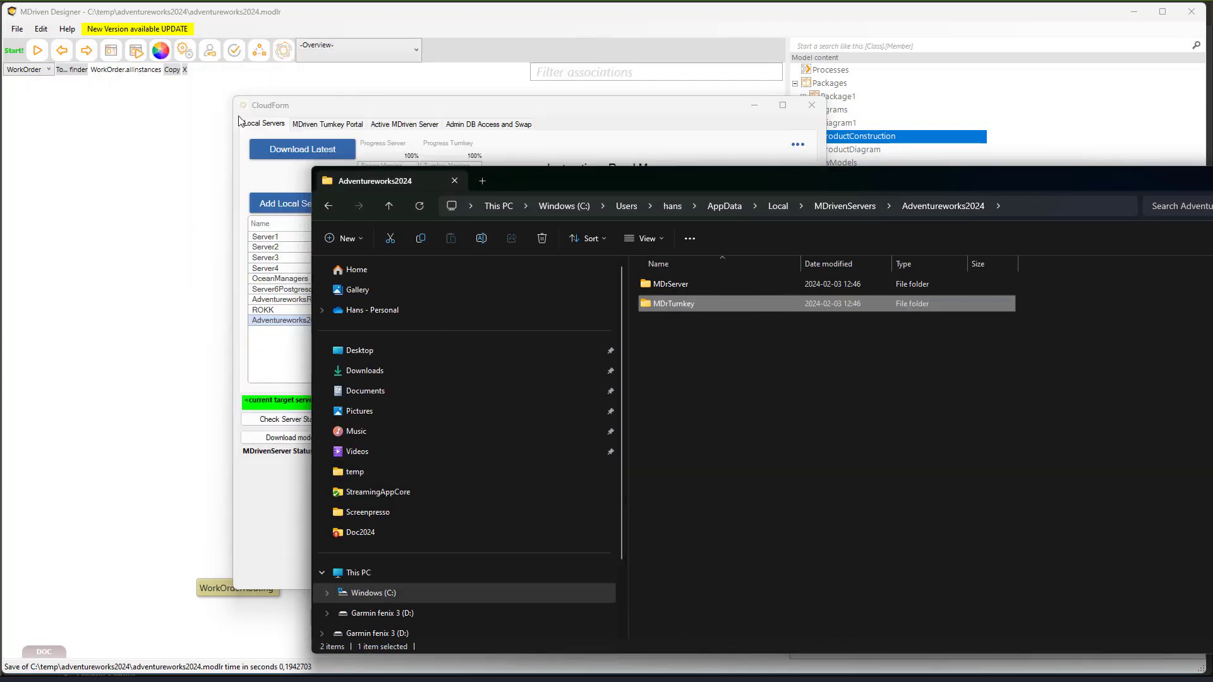
left_click(239, 121)
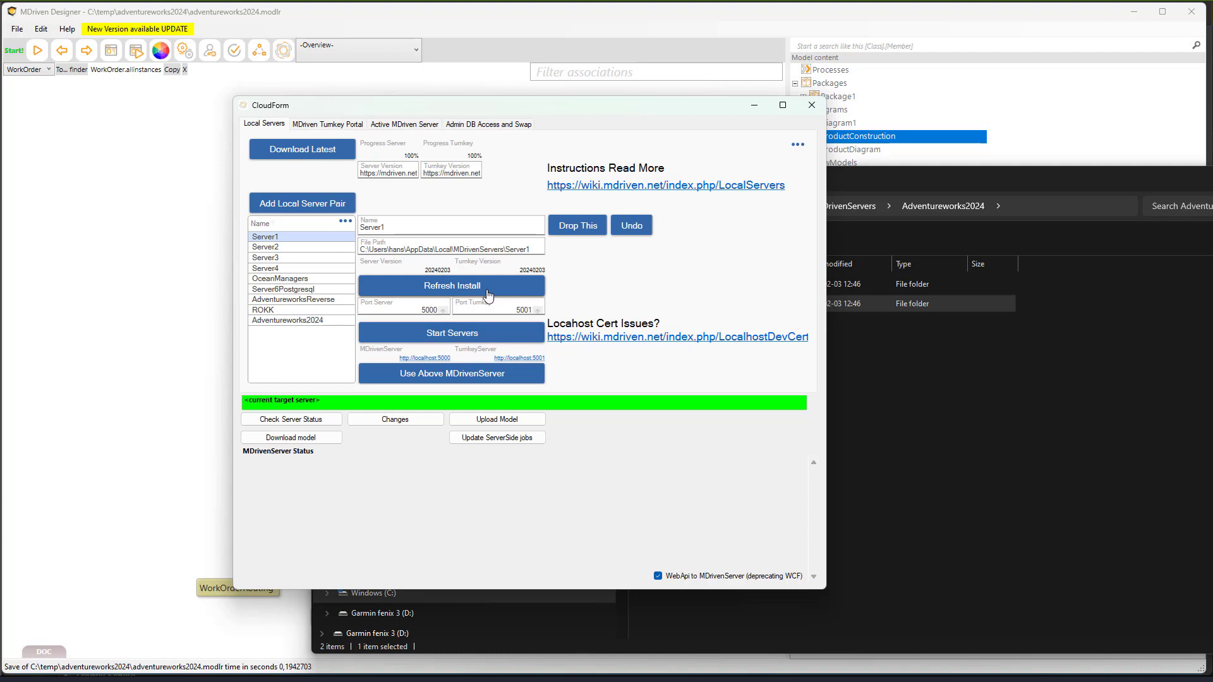
- Update Server1's installation, then start Adventureworks2024's server on 5016 and Turnkey on 5017
left_click(281, 321)
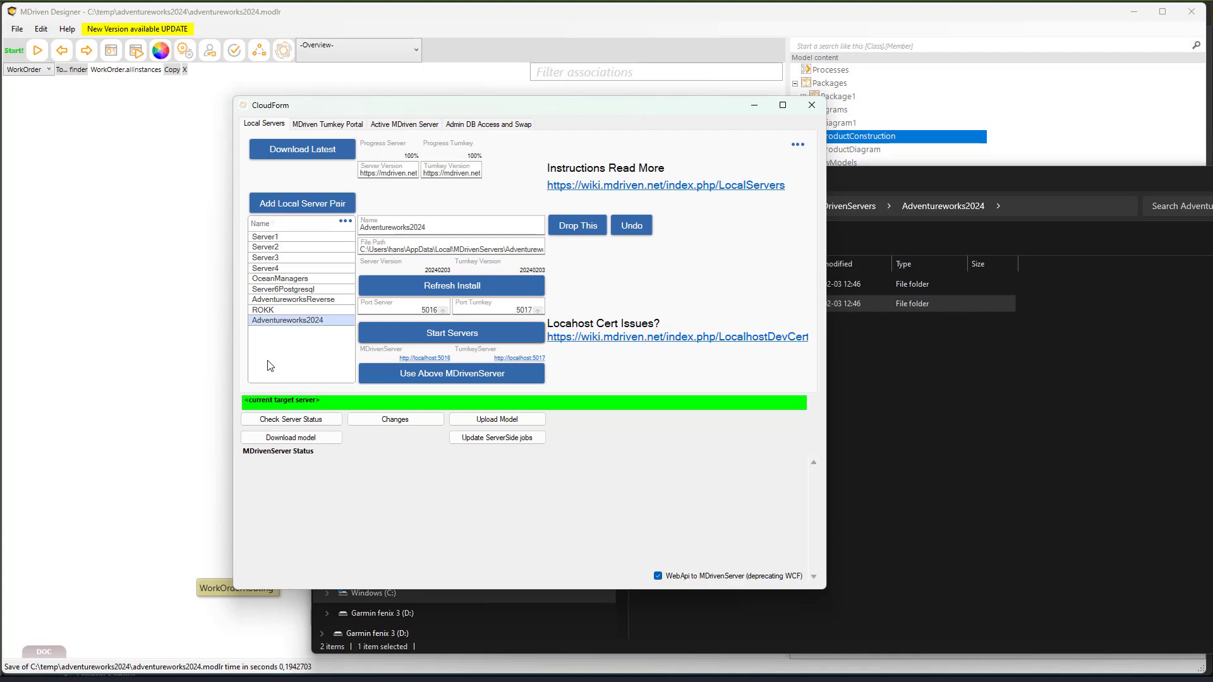
left_click(279, 237)
left_click(446, 292)
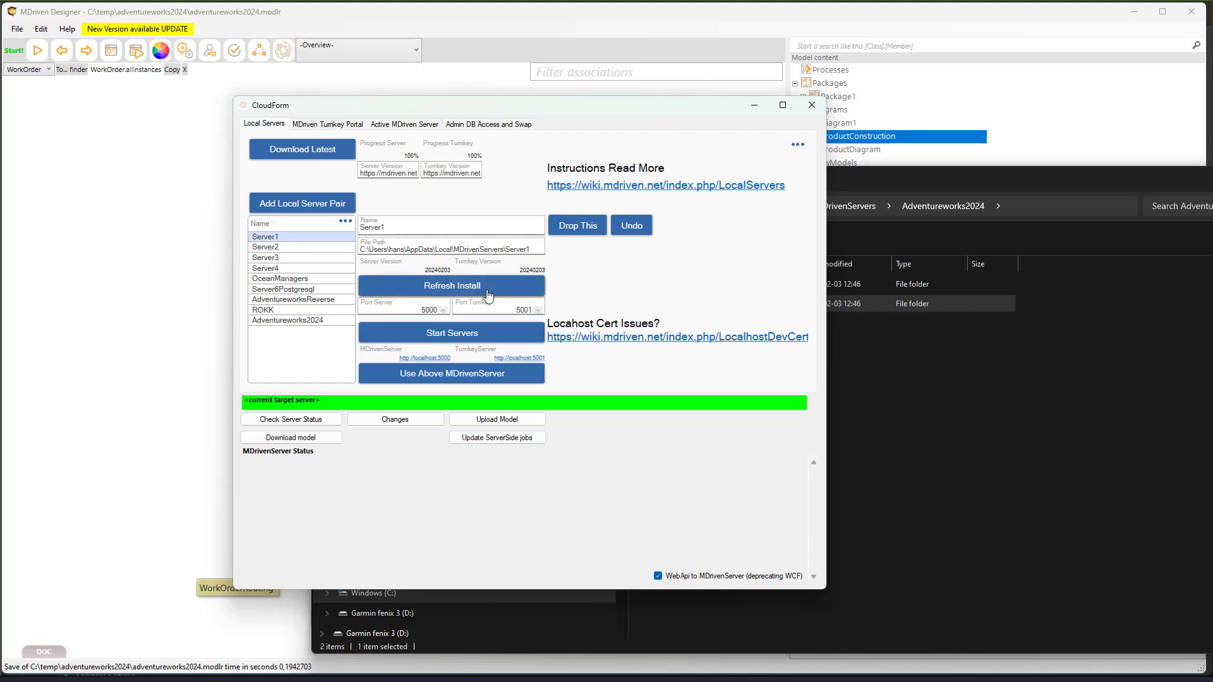
left_click(311, 322)
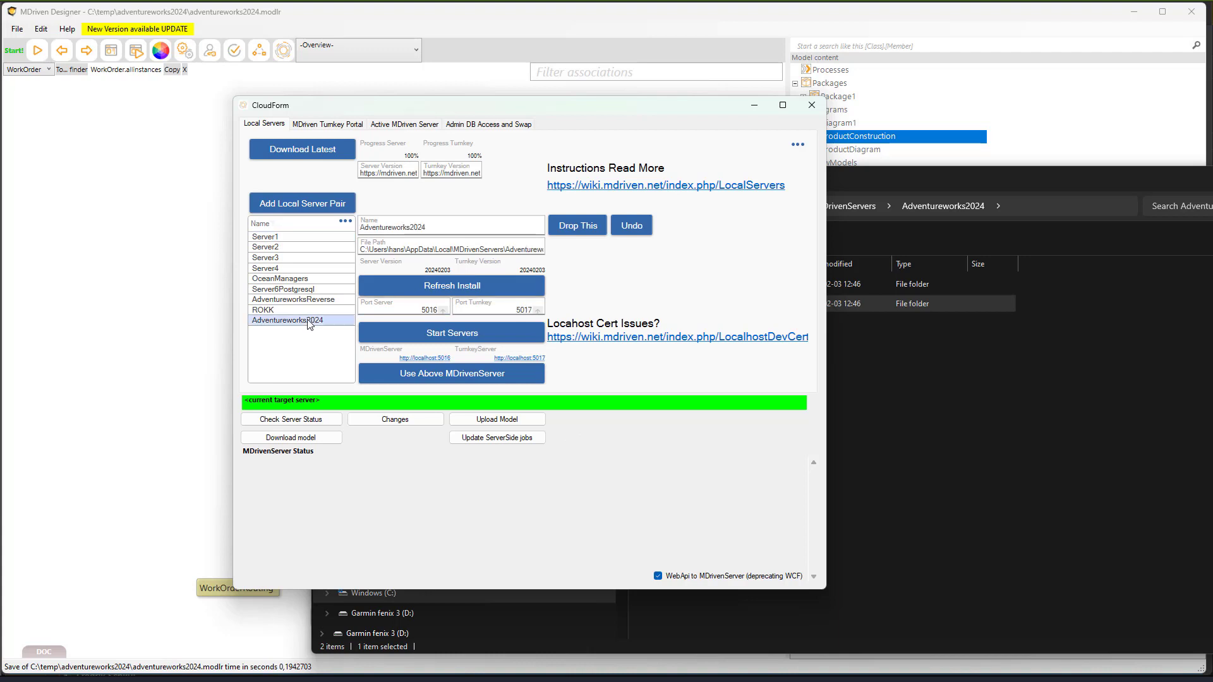
left_click(449, 338)
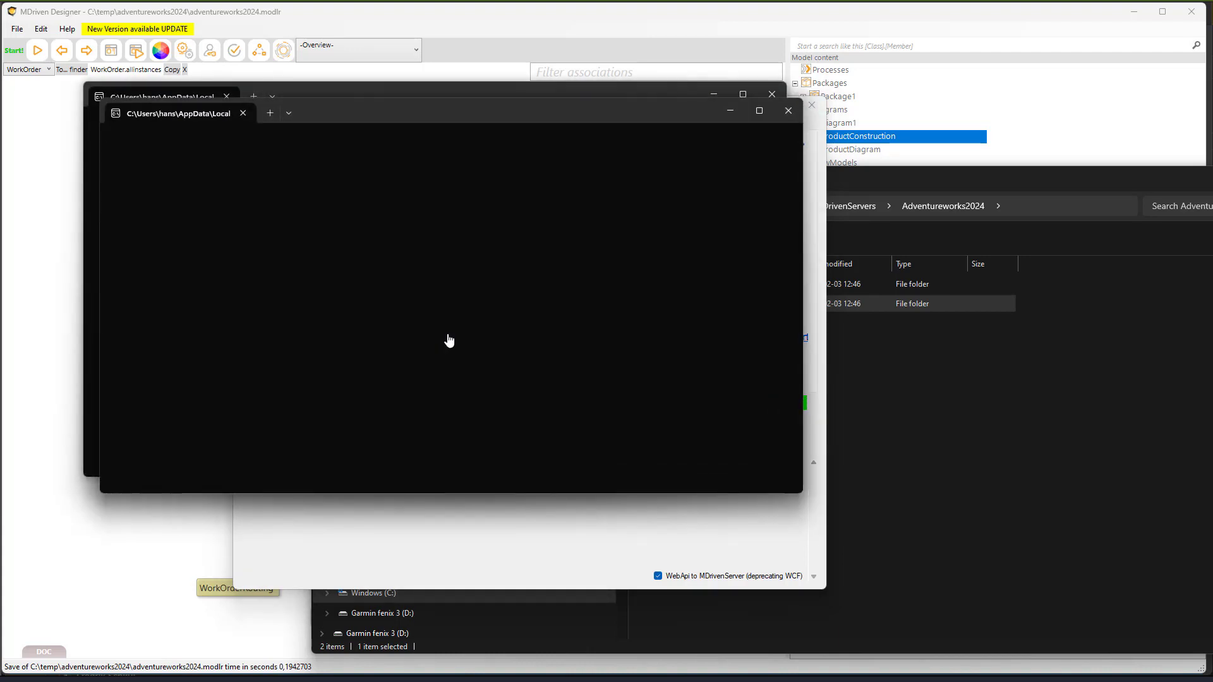
left_click_drag(404, 119, 379, 211)
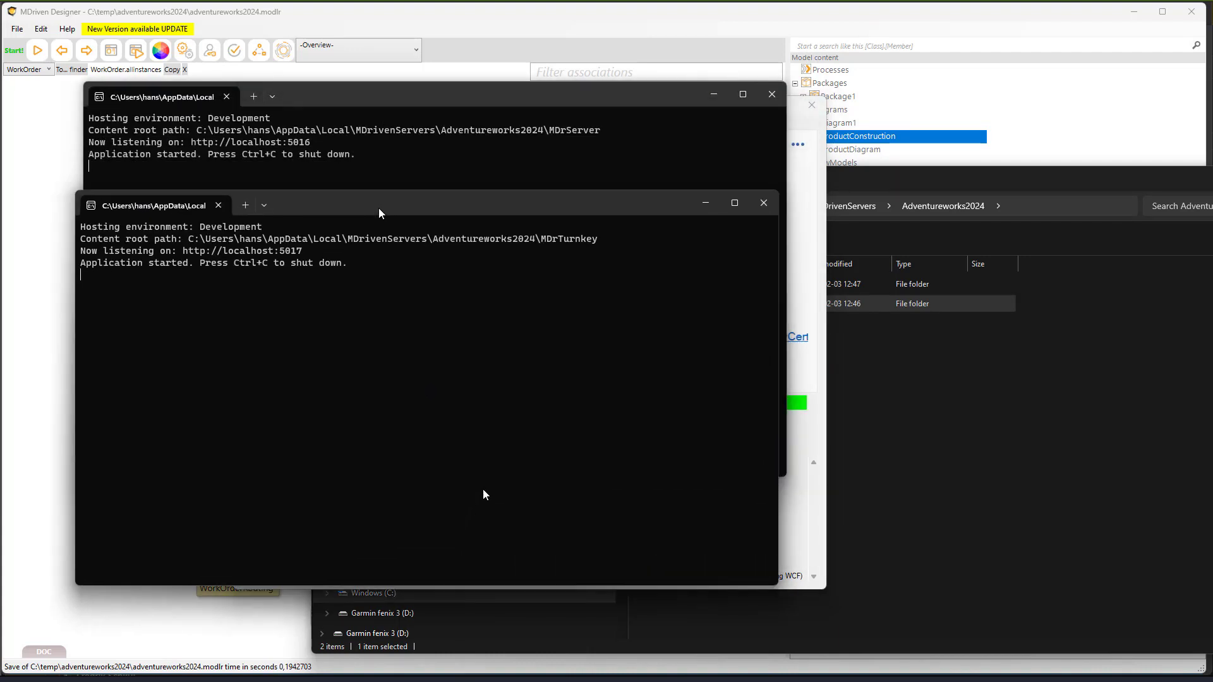
left_click(566, 134)
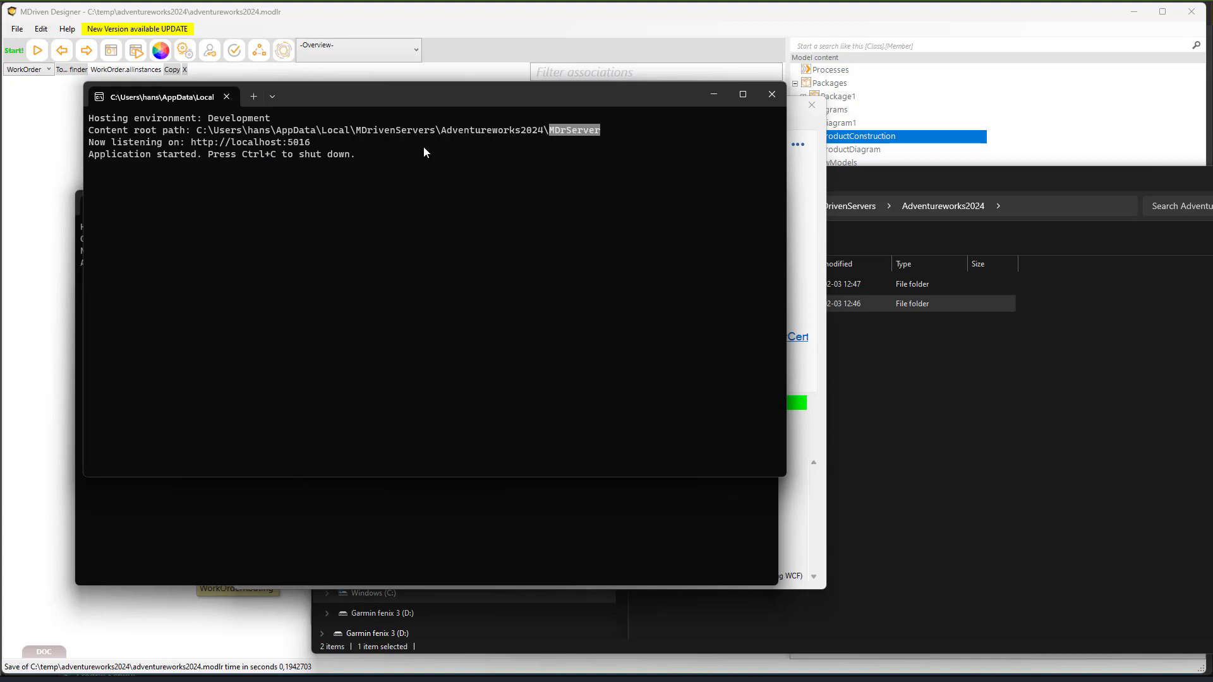
left_click_drag(315, 144, 194, 148)
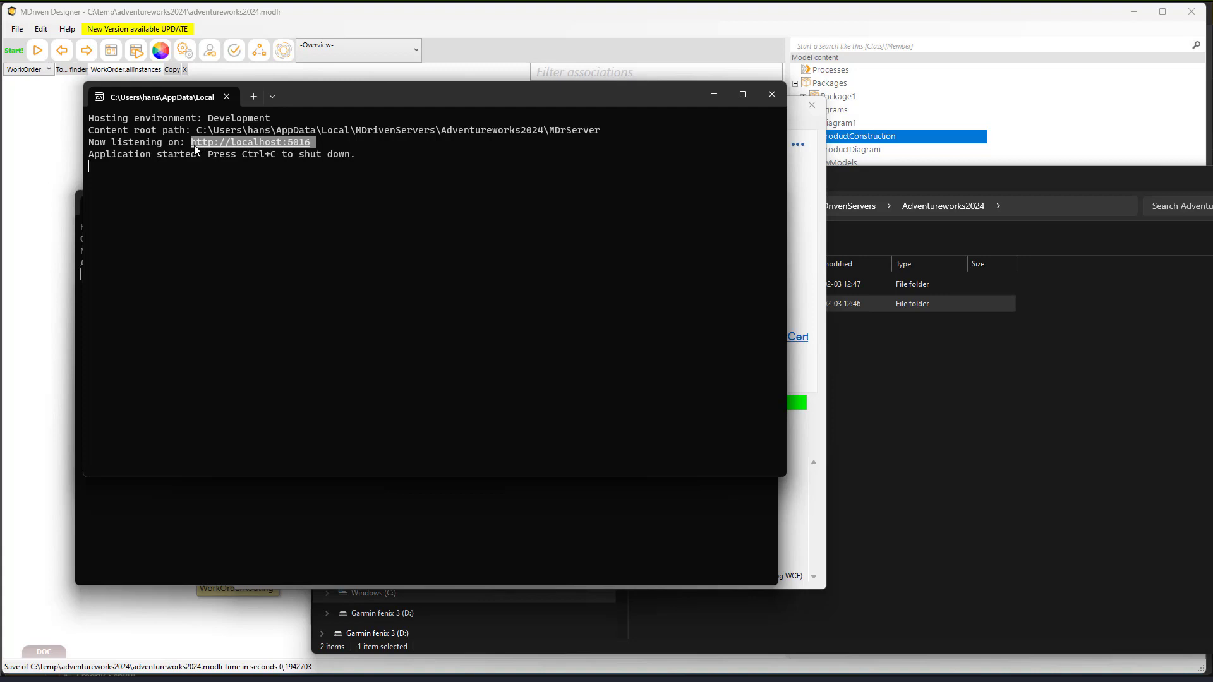
key("alt+Tab")
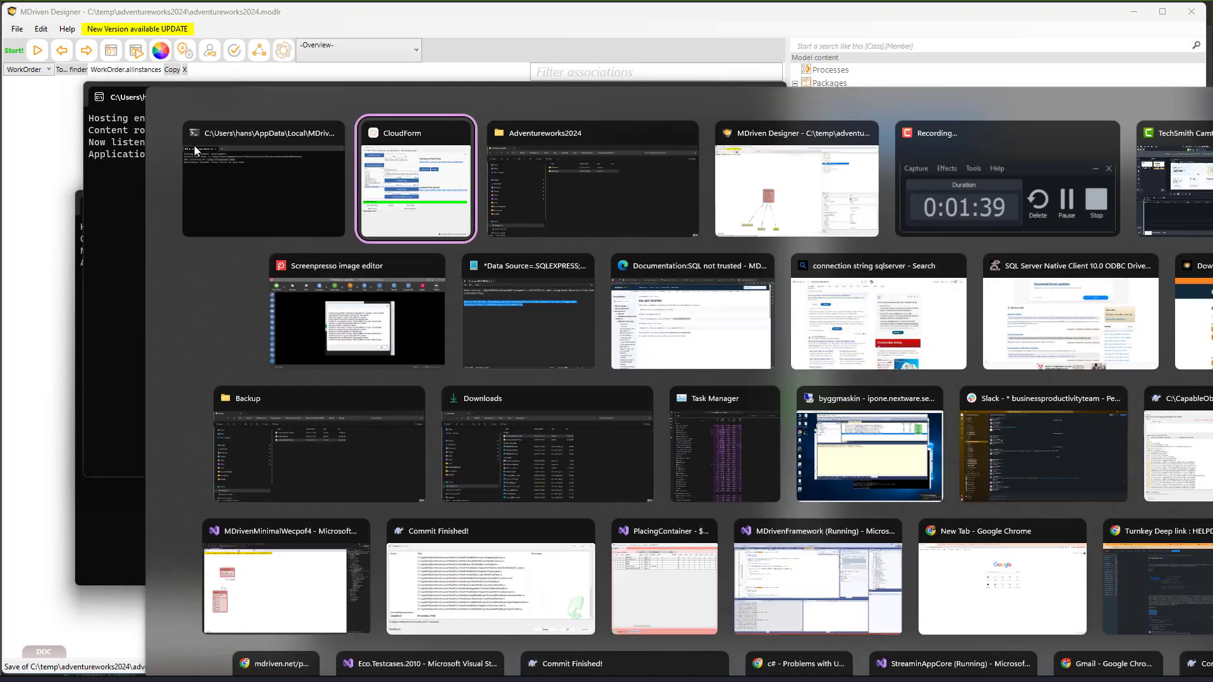
- Load the pasted localhost:5016 address in Edge
key("alt+Tab")
key("alt+Tab")
key("alt+Tab")
key("alt+Tab")
key("alt+Tab")
key("alt+Tab")
key("alt+Tab")
key("alt+Tab")
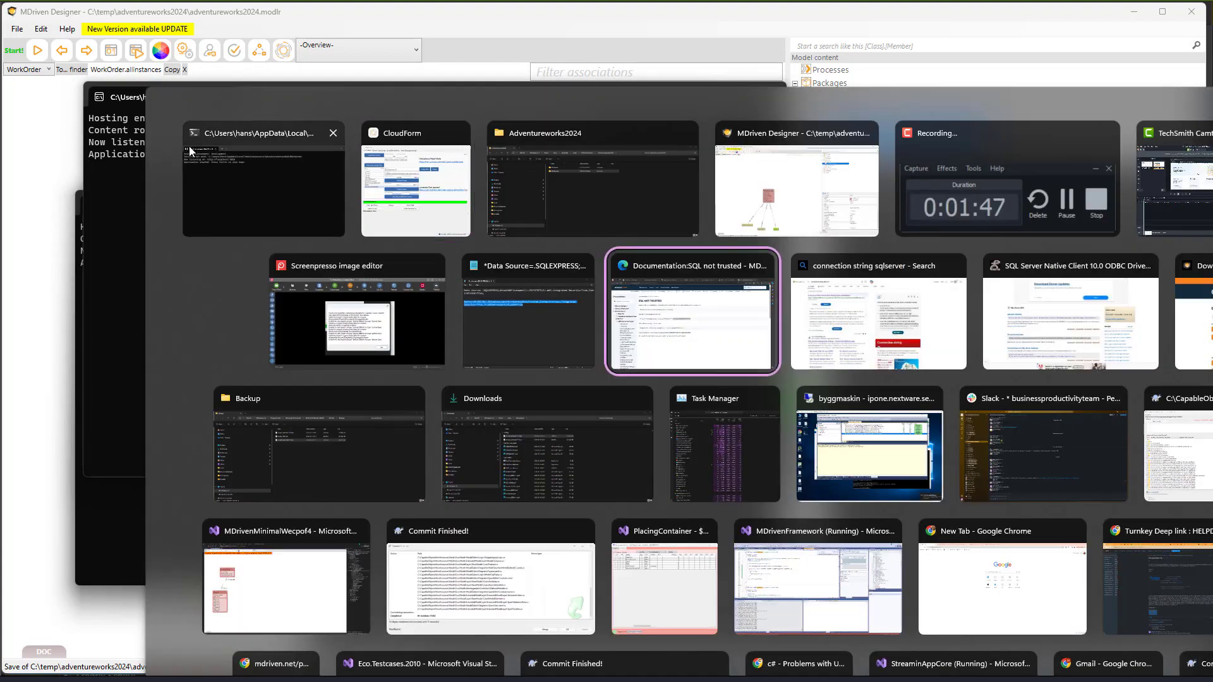
left_click(390, 38)
type("http://localhost:5016")
key("Return")
- Log in with the local account's user name and password, declining to save the password
left_click(346, 180)
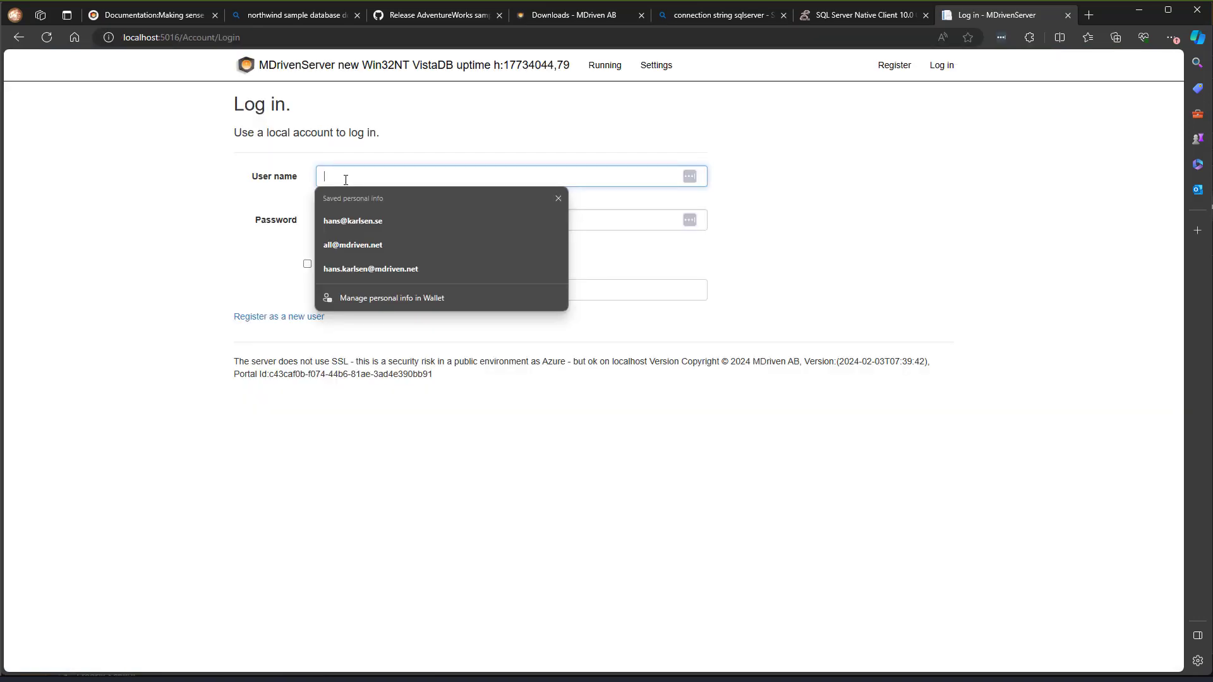
type("a")
key("Tab")
type("123")
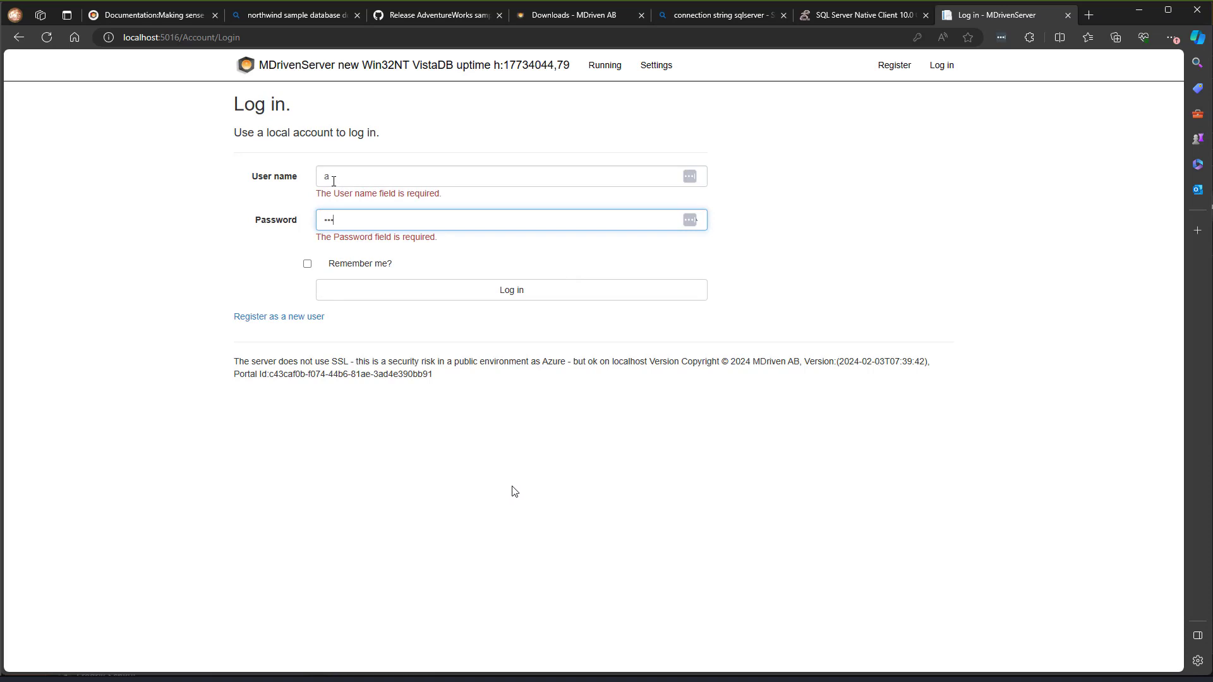
type("456")
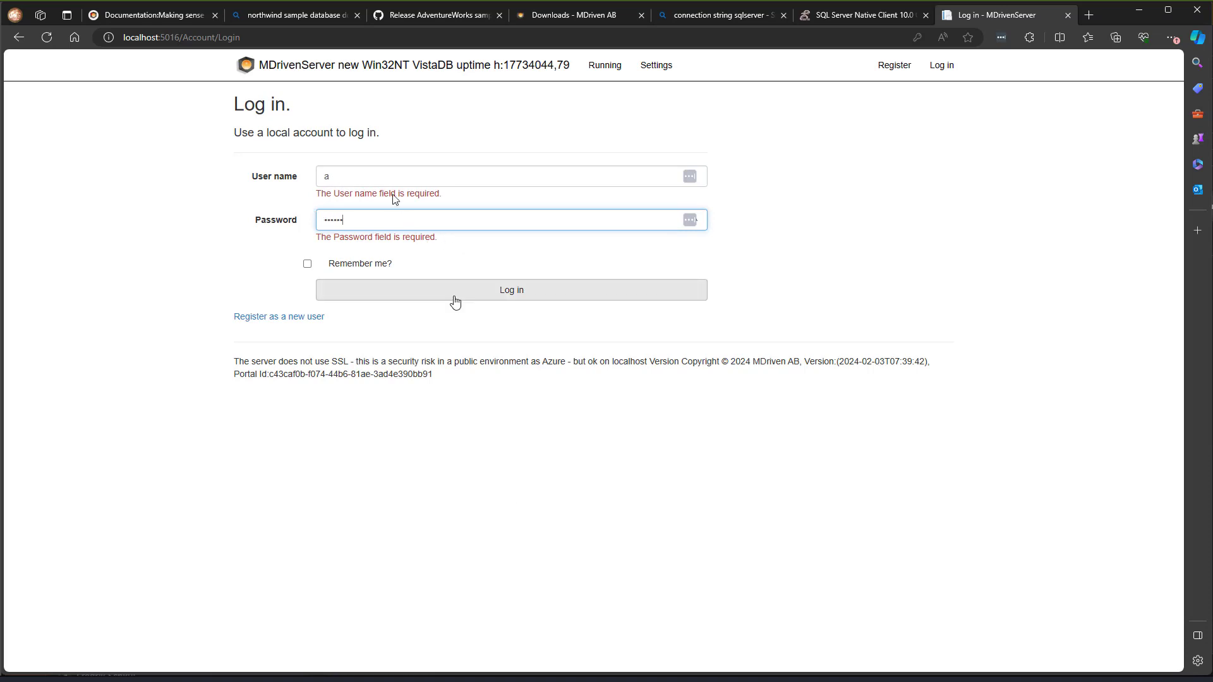
left_click(454, 301)
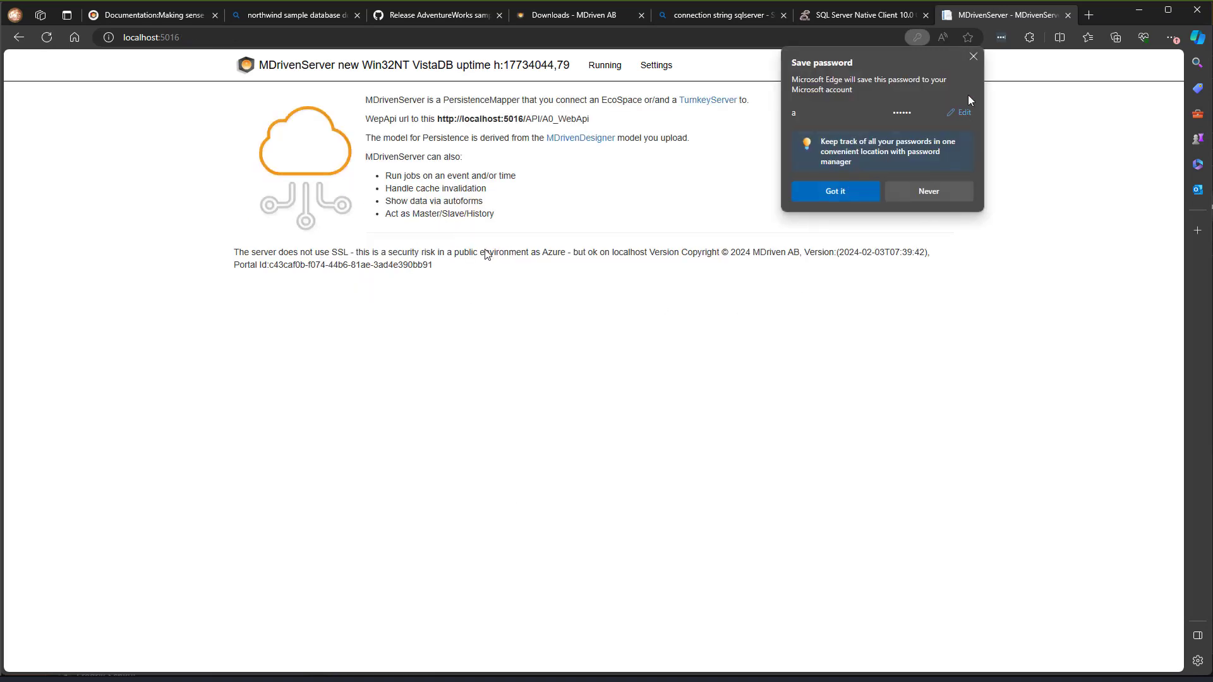
left_click(973, 57)
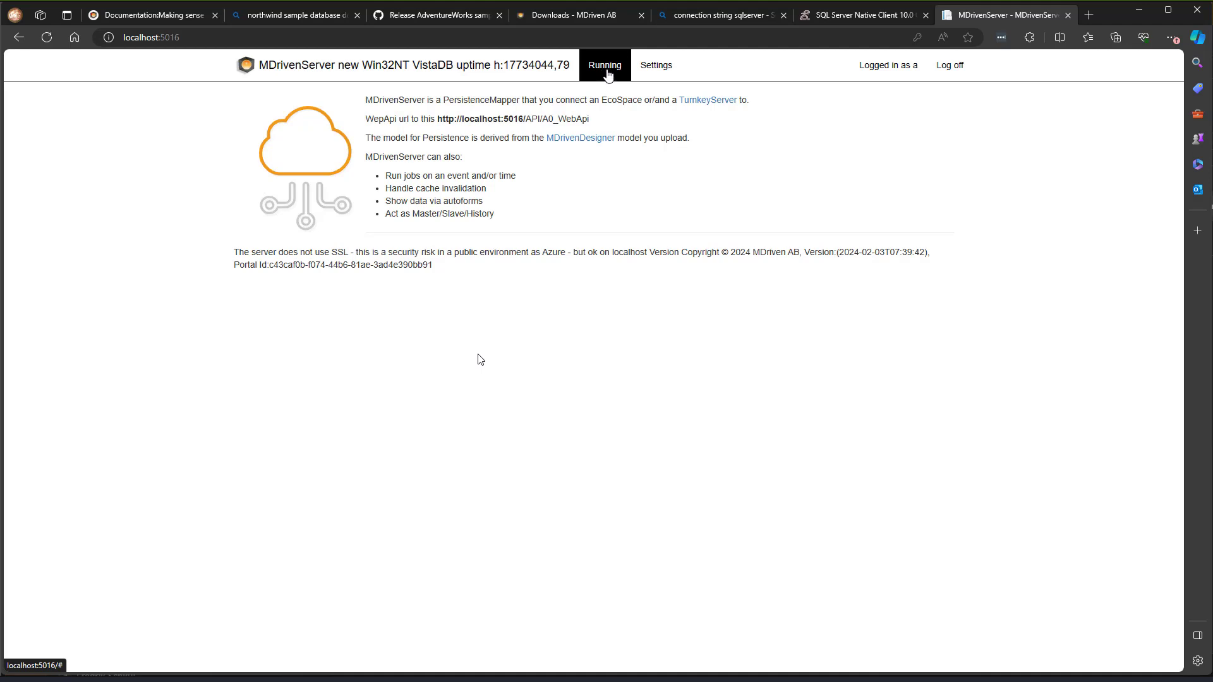
left_click(607, 75)
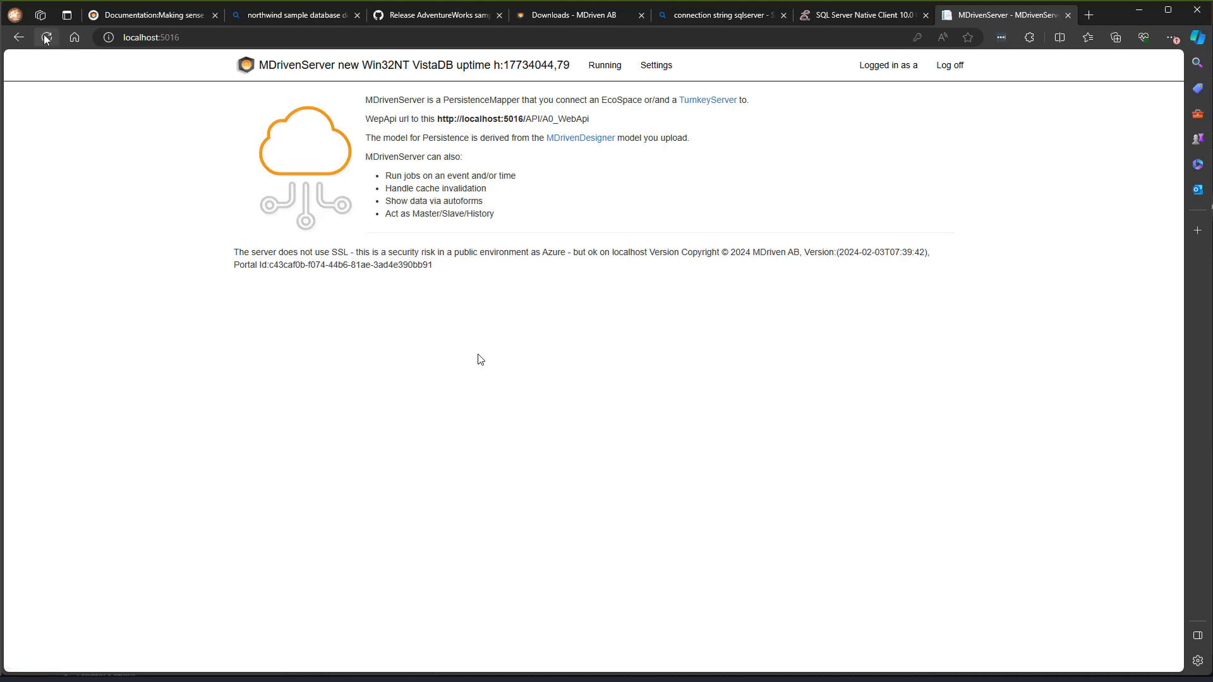
left_click(609, 74)
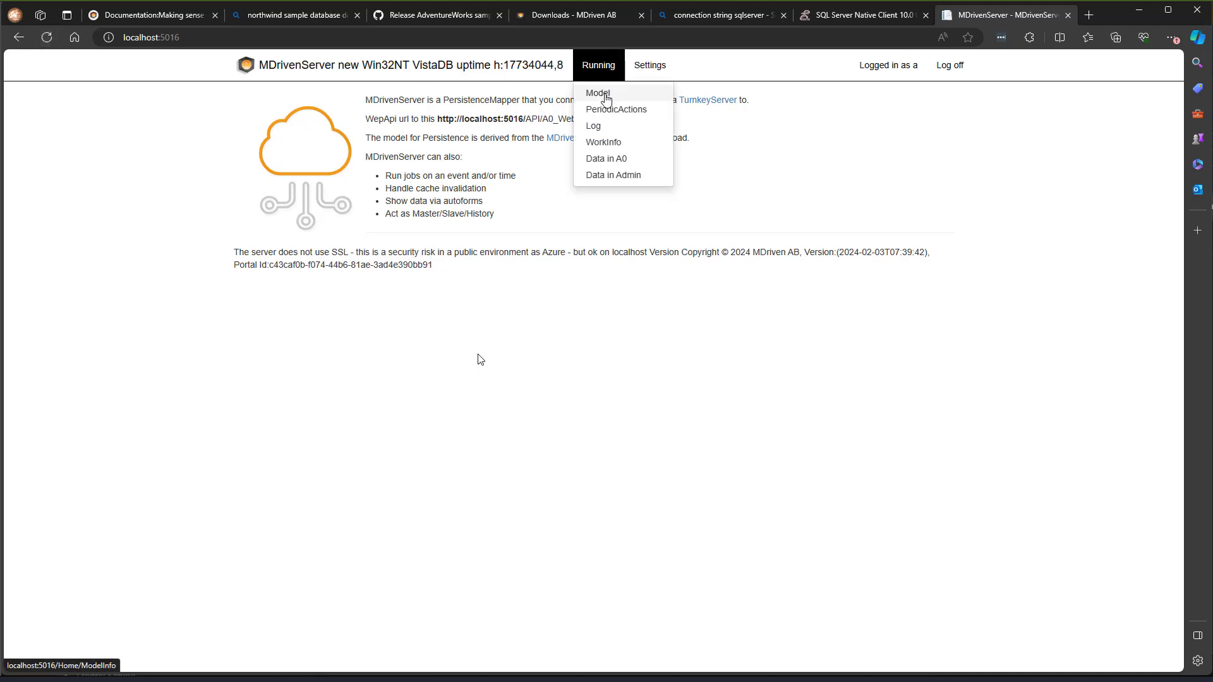
- Open the Model page from the Running menu to reach ModelInfo
left_click(602, 98)
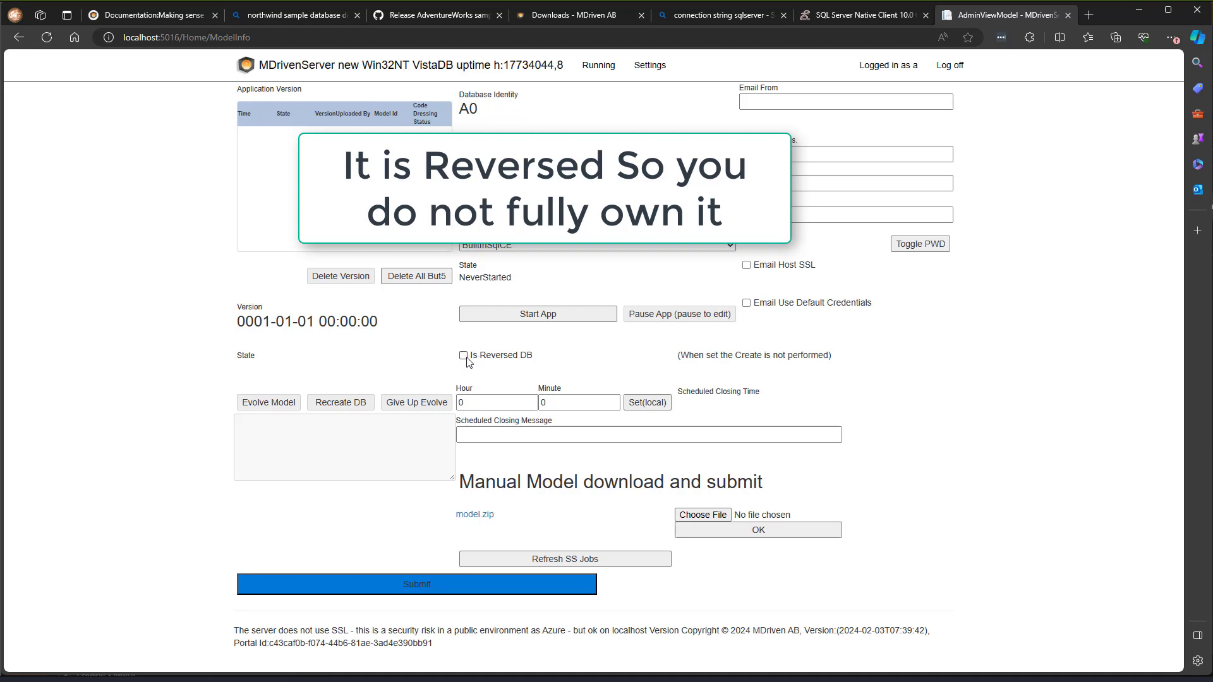
- Tick Is Reversed DB and enter Adventureworks2024 as the model Name
left_click(463, 357)
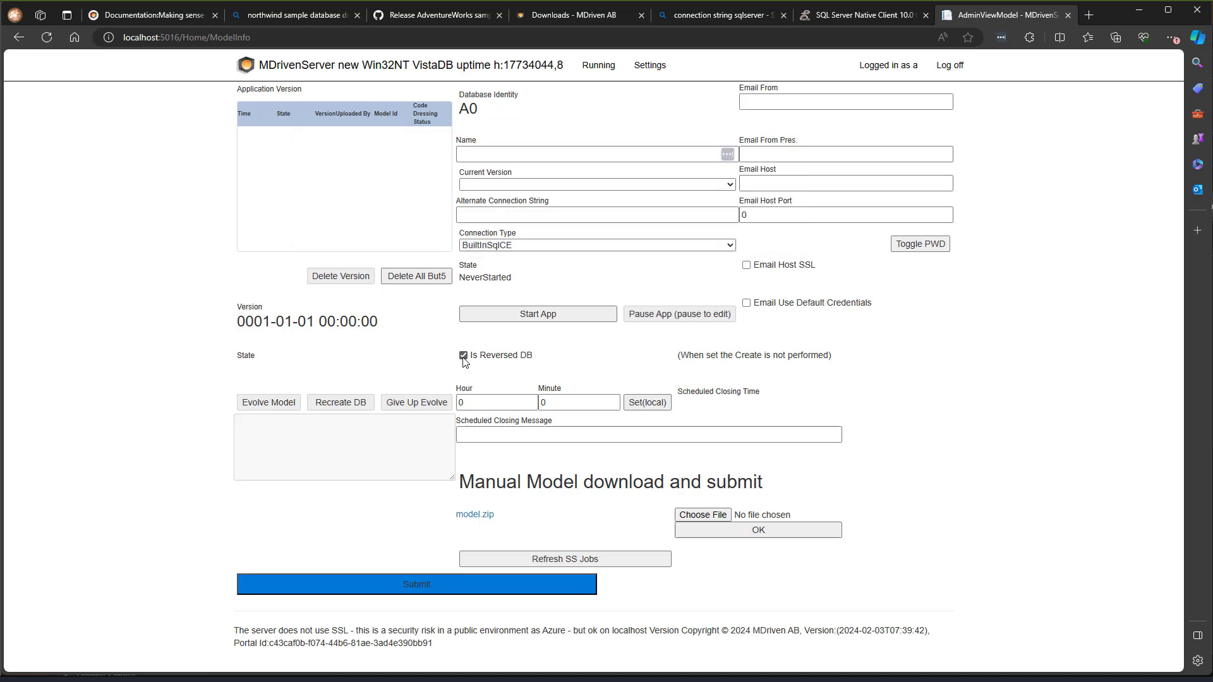
left_click(491, 156)
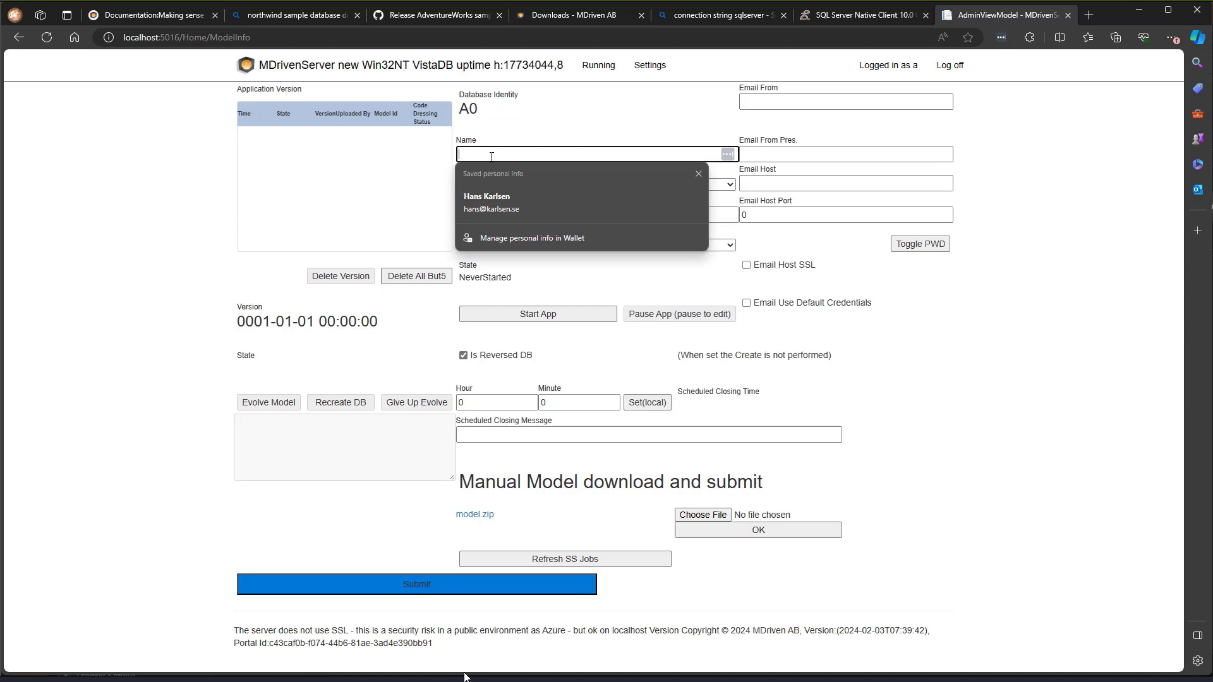
type("My")
key("BackSpace")
key("BackSpace")
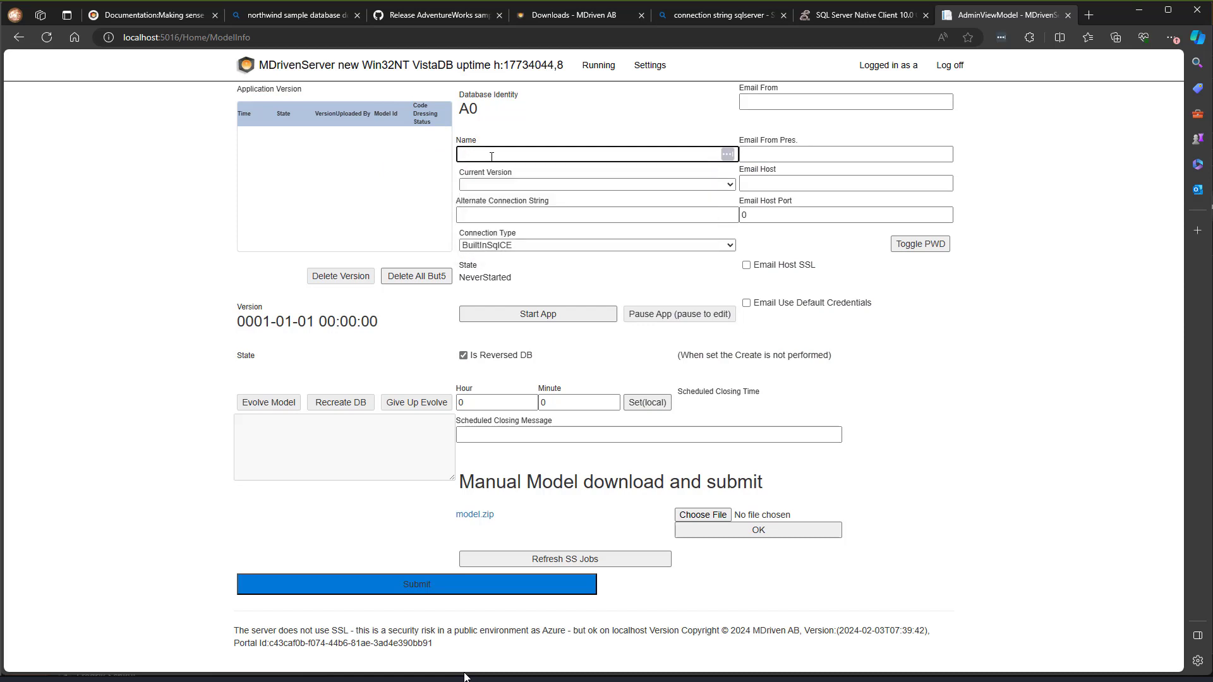
type("Adev")
key("BackSpace")
key("BackSpace")
type("ventur")
type("eworks2024")
key("Tab")
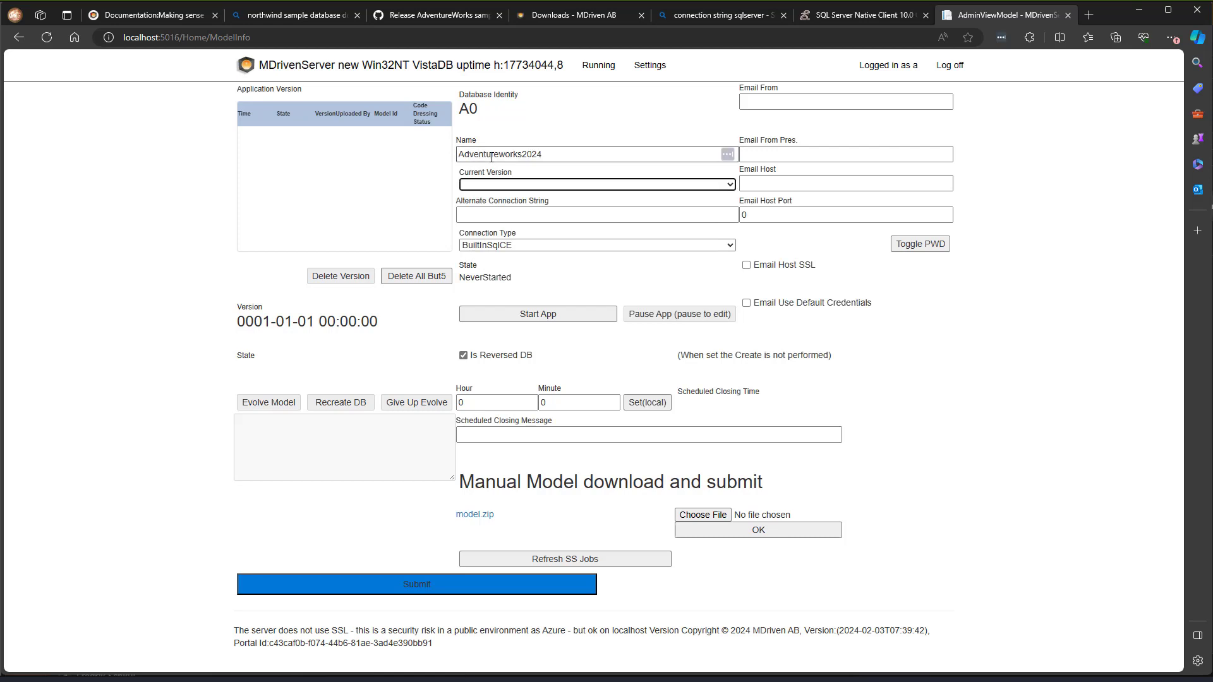
key("Tab")
key("Tab")
key("alt+Tab")
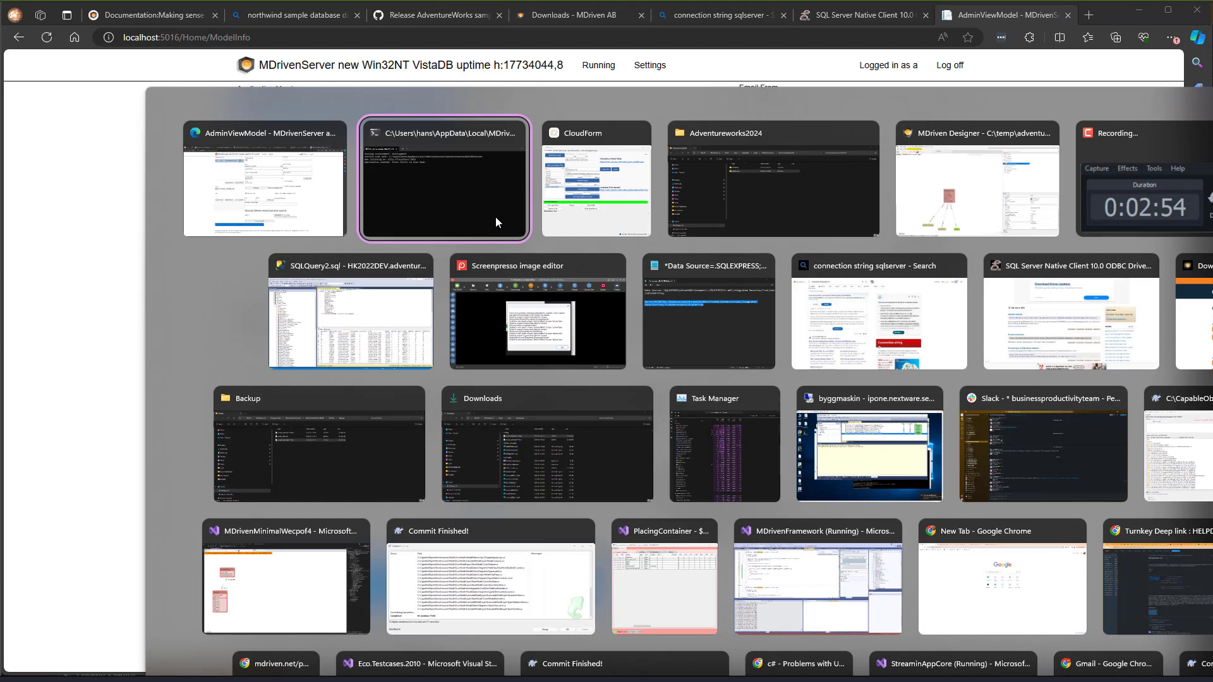
key("Escape")
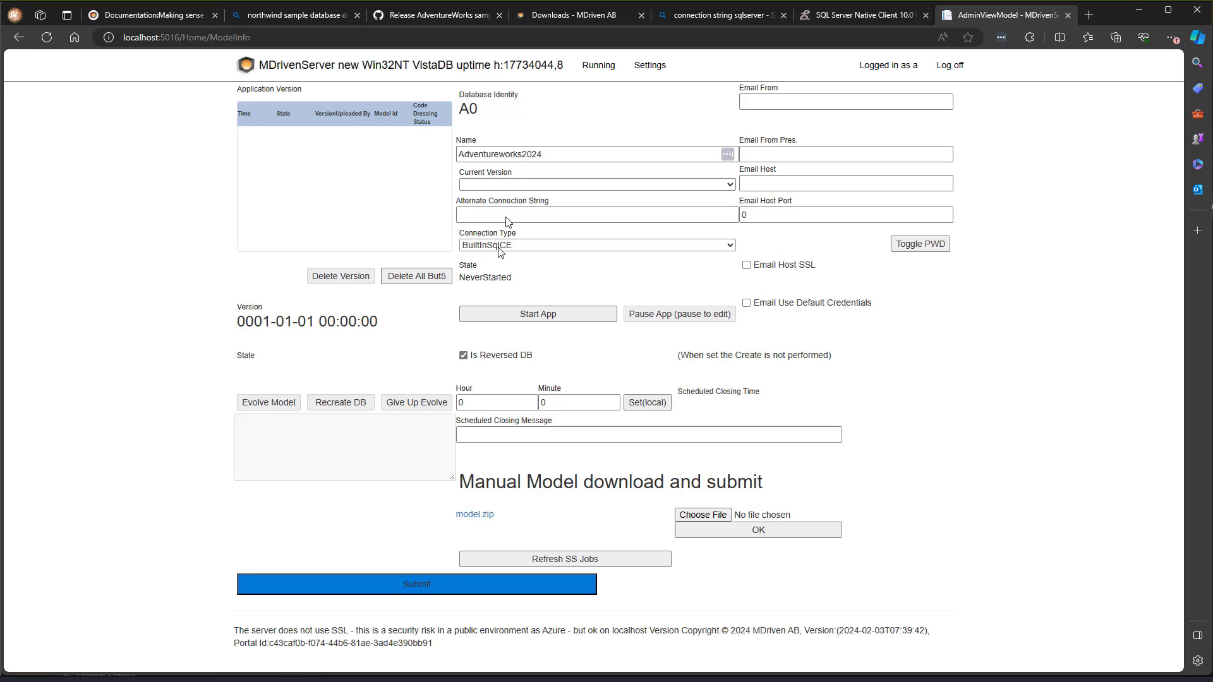
- Choose MSSqlServer, paste the HK2022Dev adventureworks2024 connection string from Notepad, and submit
left_click(499, 246)
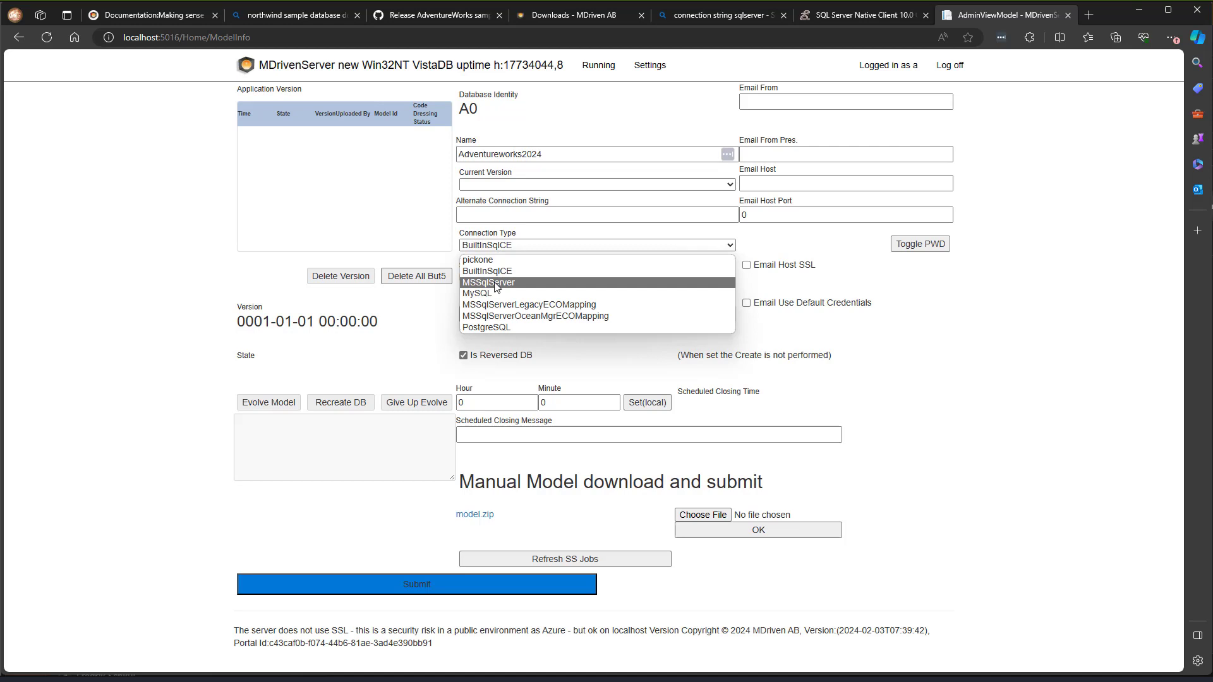
left_click(496, 283)
left_click(497, 216)
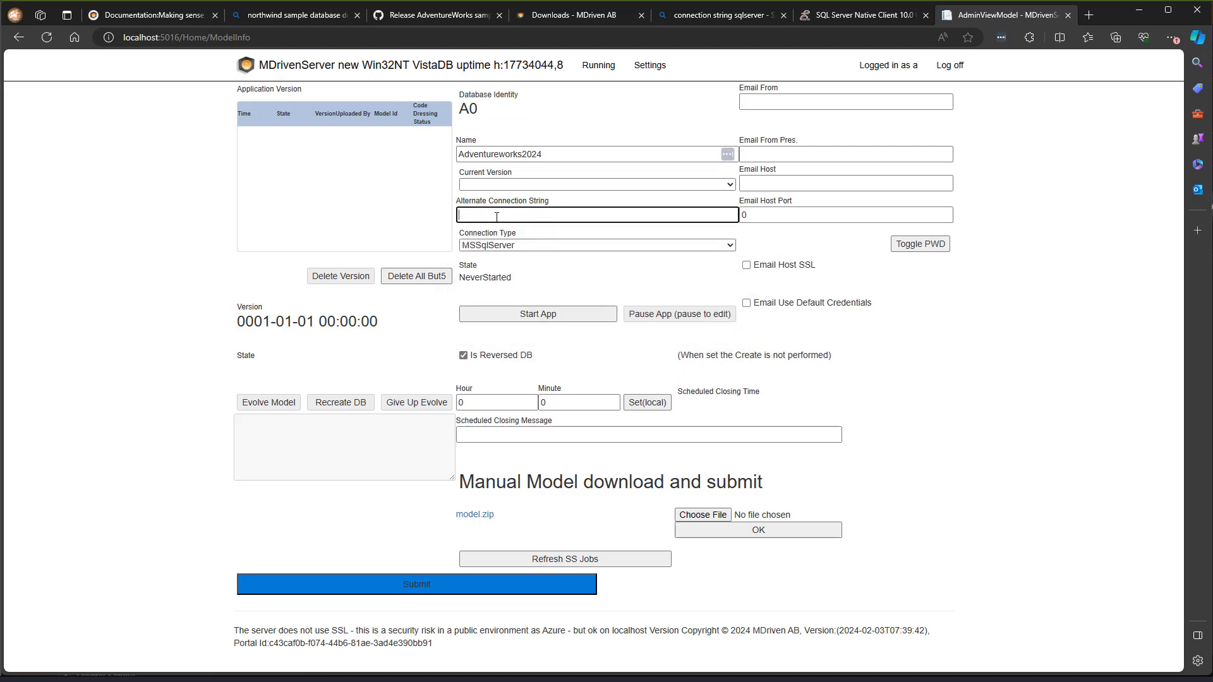
key("alt+Tab")
key("alt+Tab")
key("alt+Tab")
key("alt+Tab")
key("alt+Tab")
key("alt+Tab")
key("alt+Tab")
key("alt+Tab")
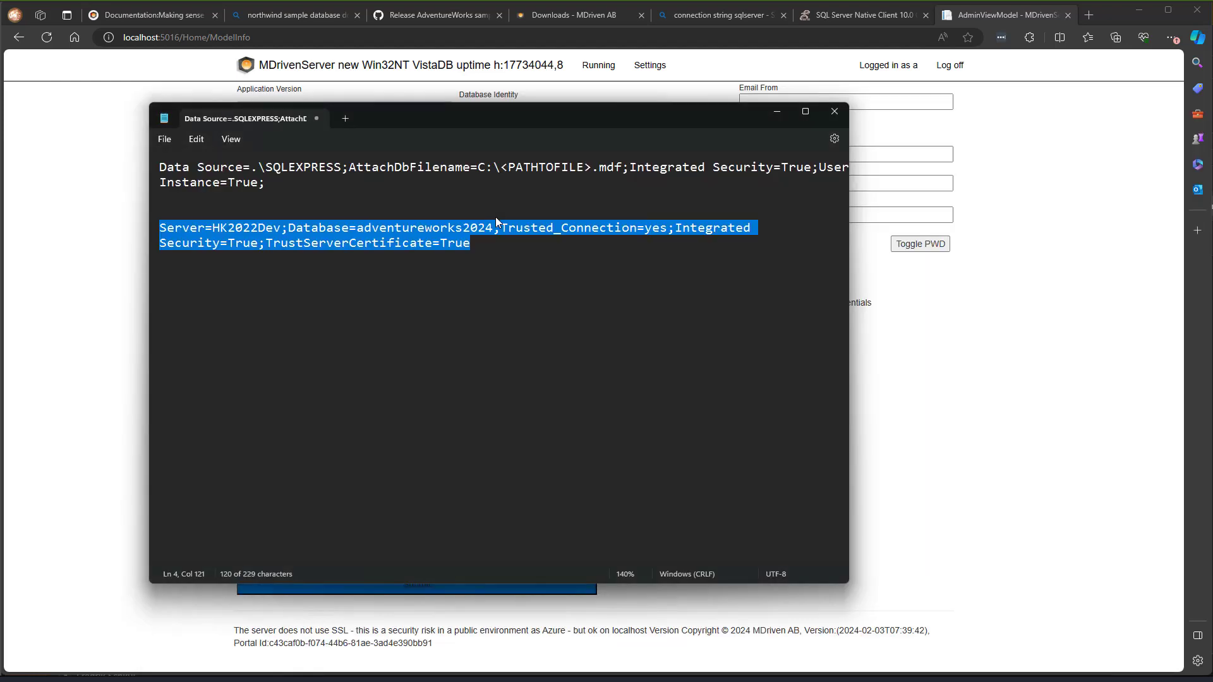
left_click(402, 242)
key("shift+End")
left_click_drag(327, 261, 162, 231)
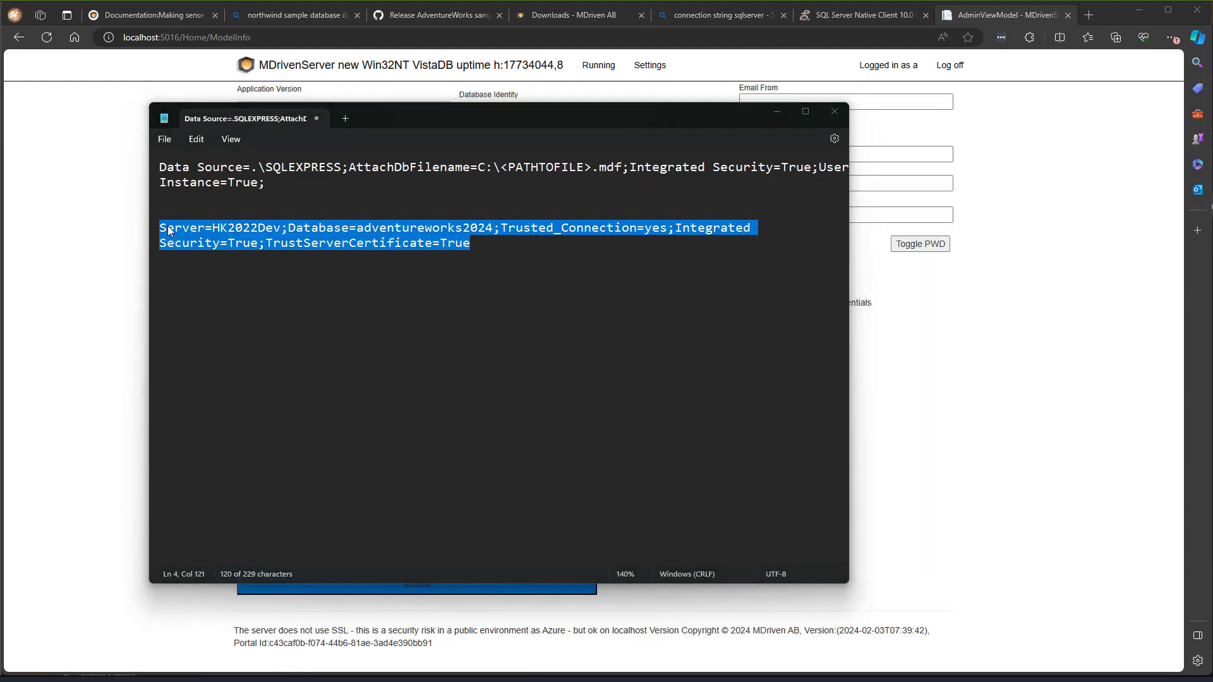
key("alt+Tab")
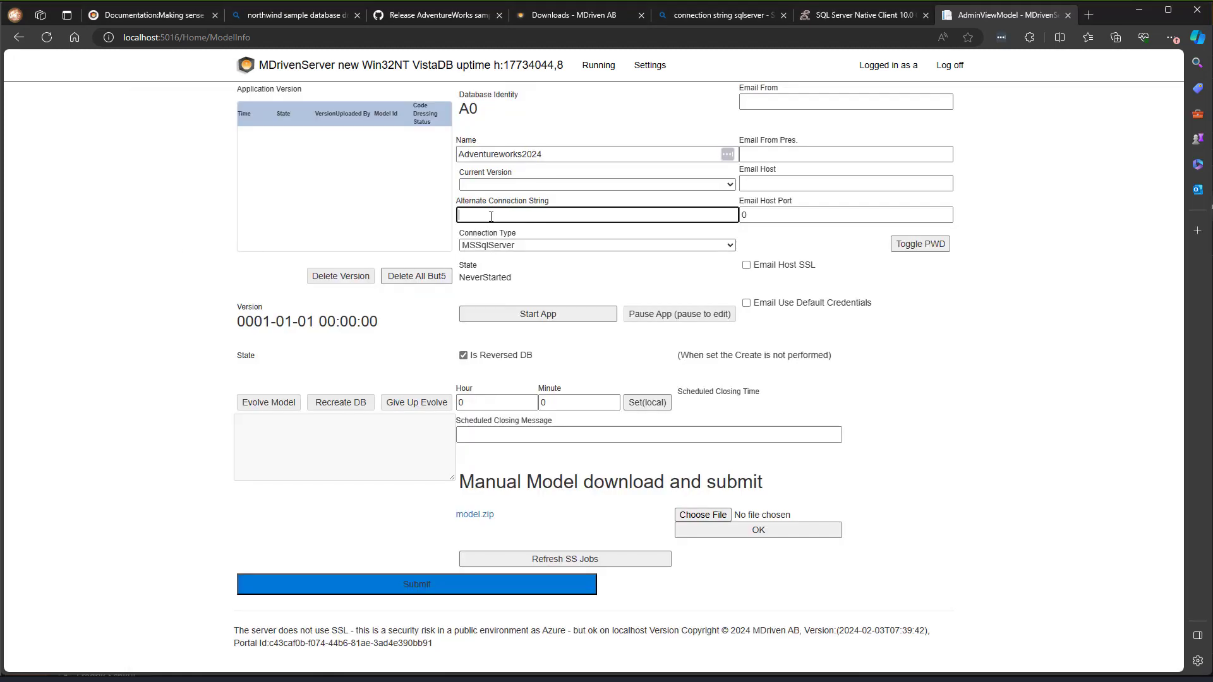
key("ctrl+v")
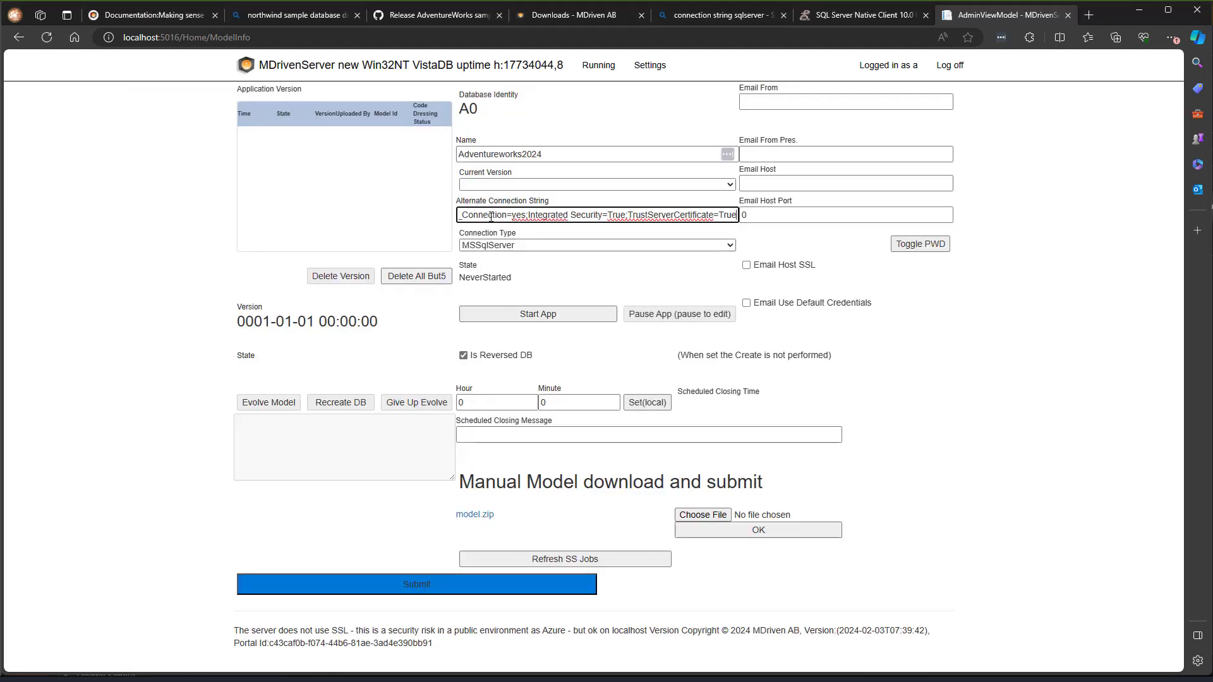
key("Tab")
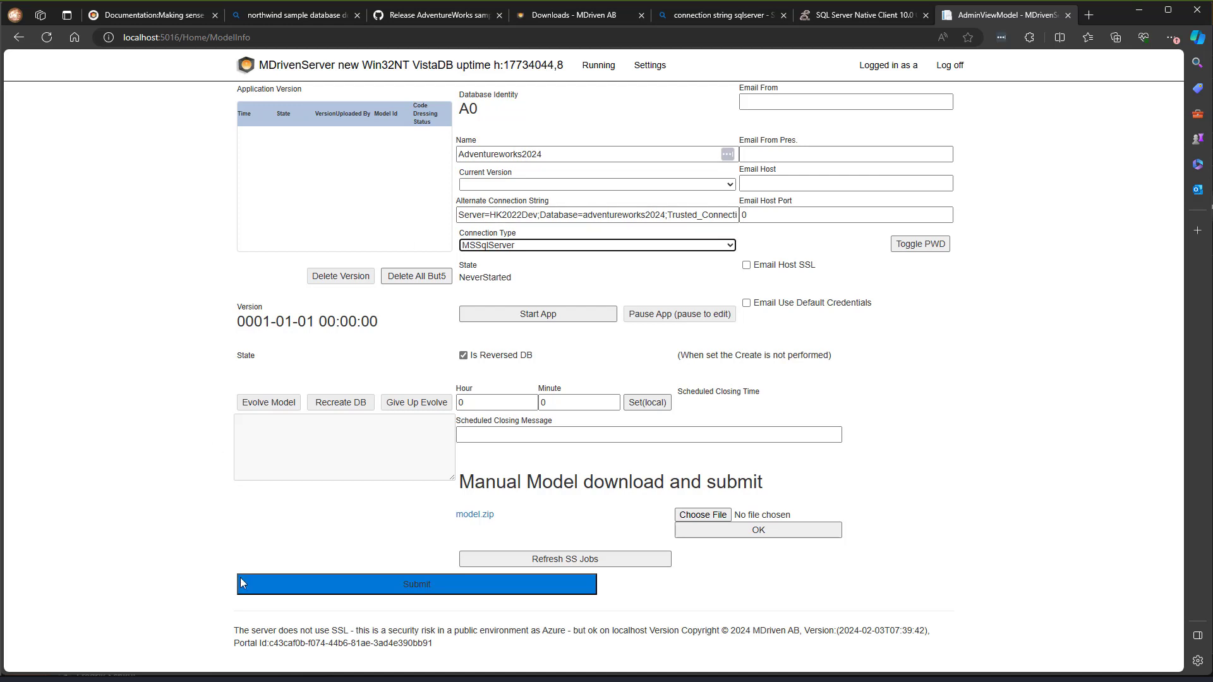
left_click(416, 587)
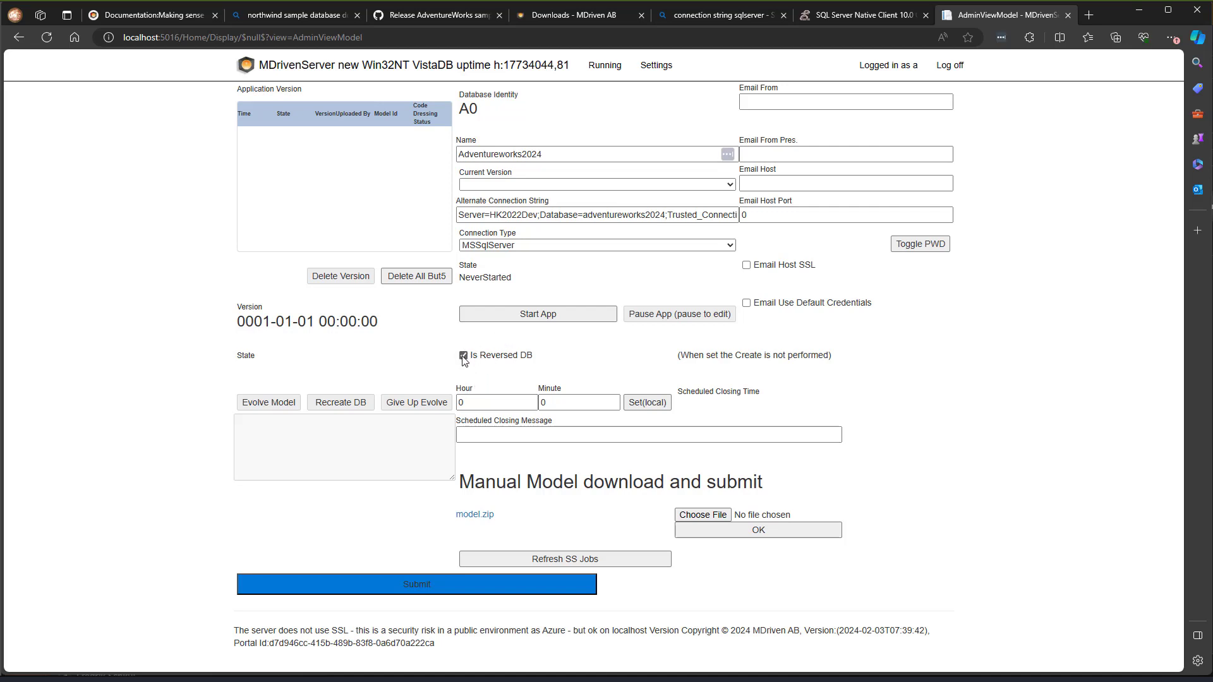
- Copy the localhost:5016 address from the address bar and switch to the CloudForm window
left_click(176, 38)
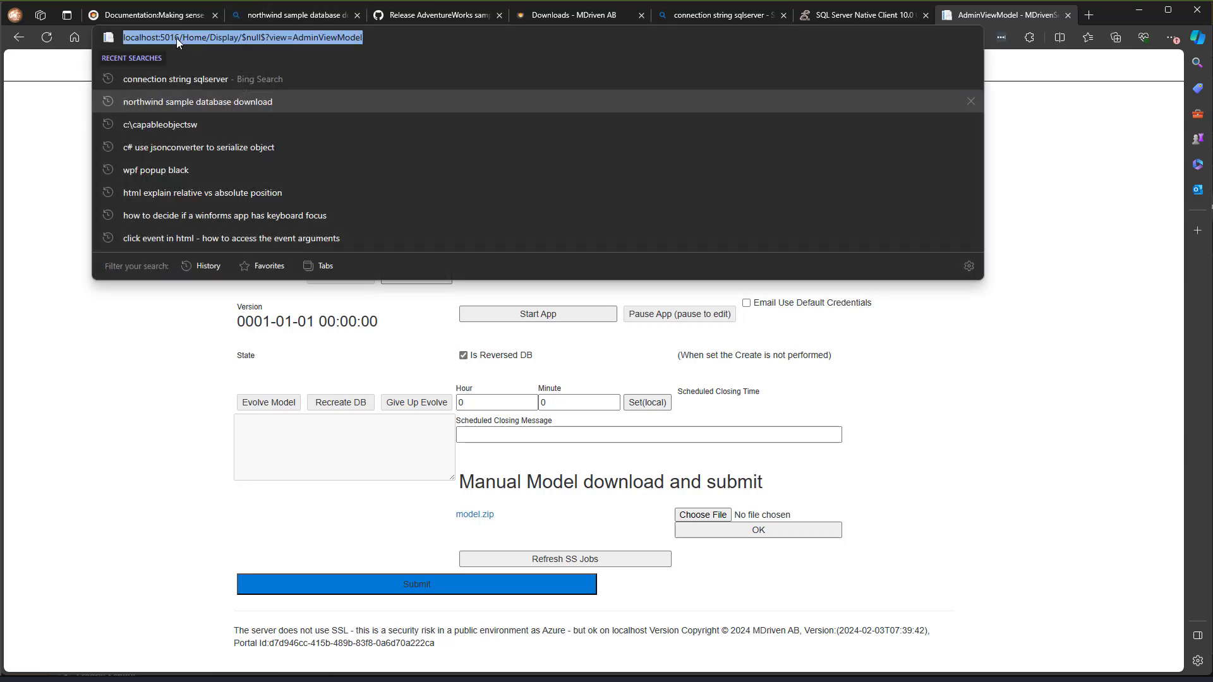
left_click(176, 38)
left_click_drag(179, 38, 120, 39)
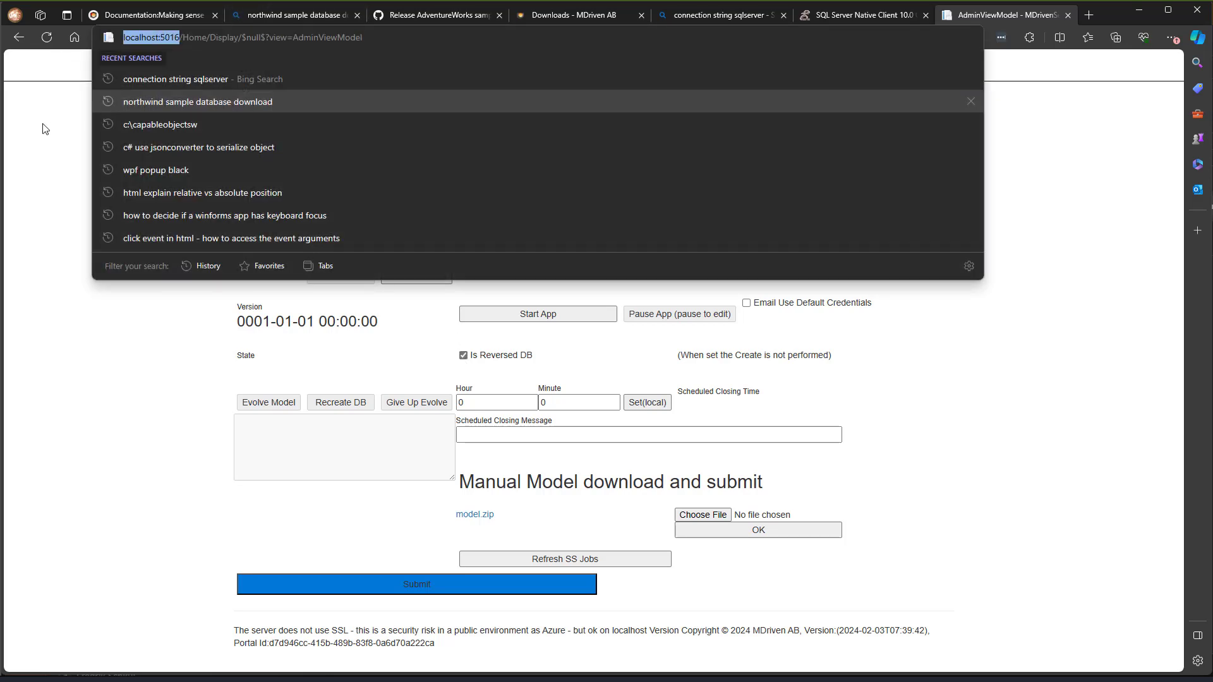
key("alt+Tab")
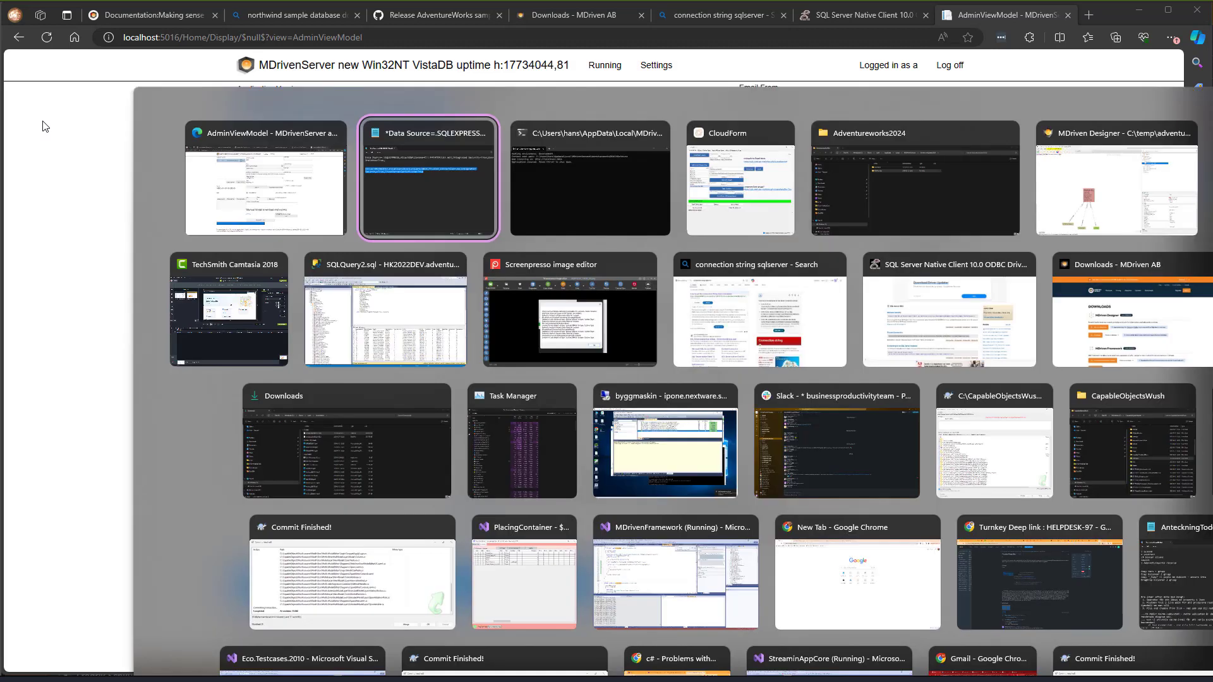
key("alt+Tab")
key("alt+Tab")
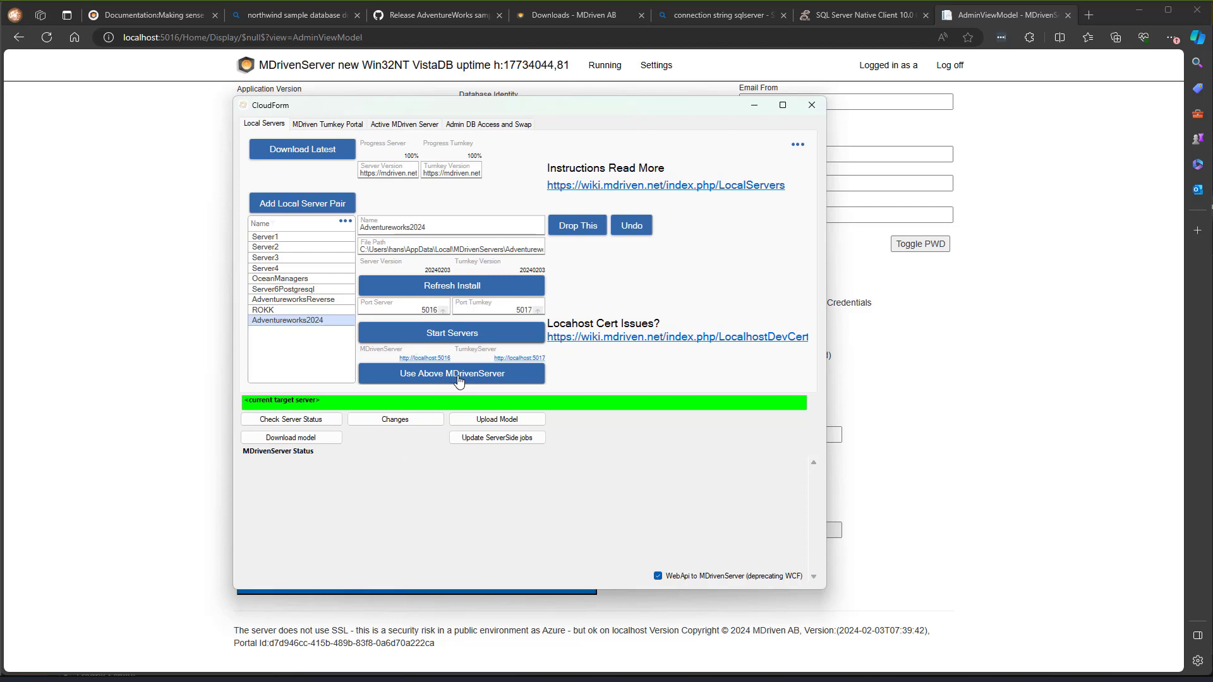
- Target the localhost:5016 server and check its status, which reports NeverStarted
left_click(456, 376)
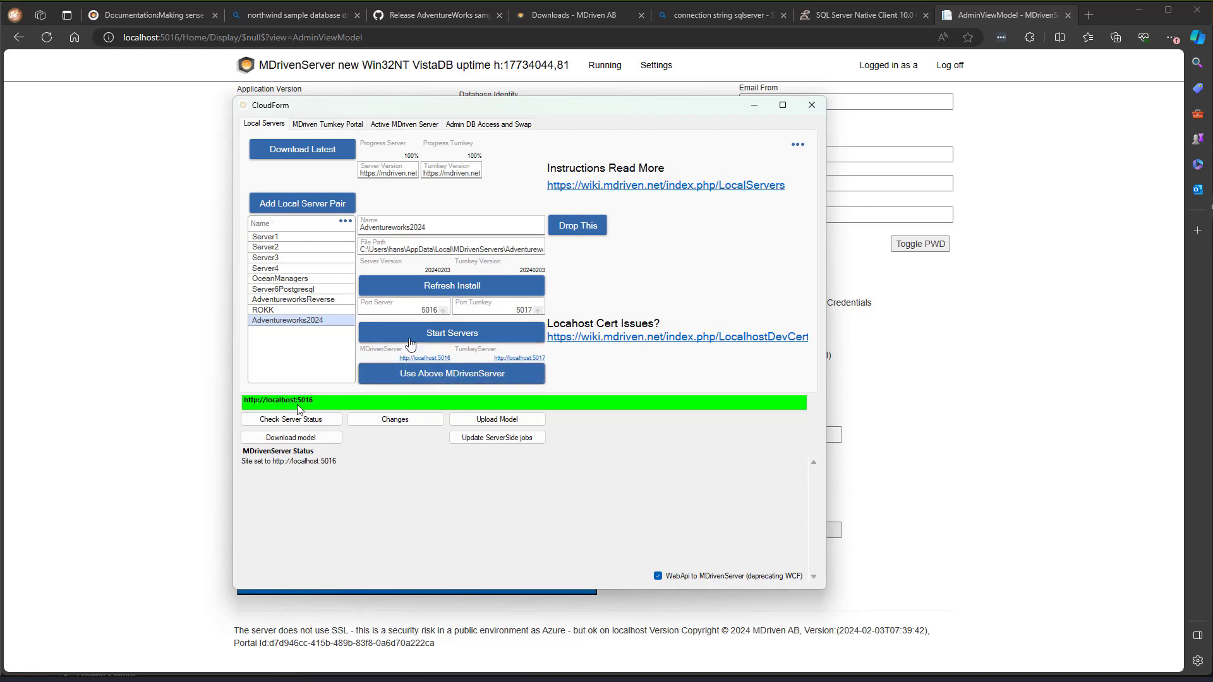
double_click(432, 311)
left_click(317, 429)
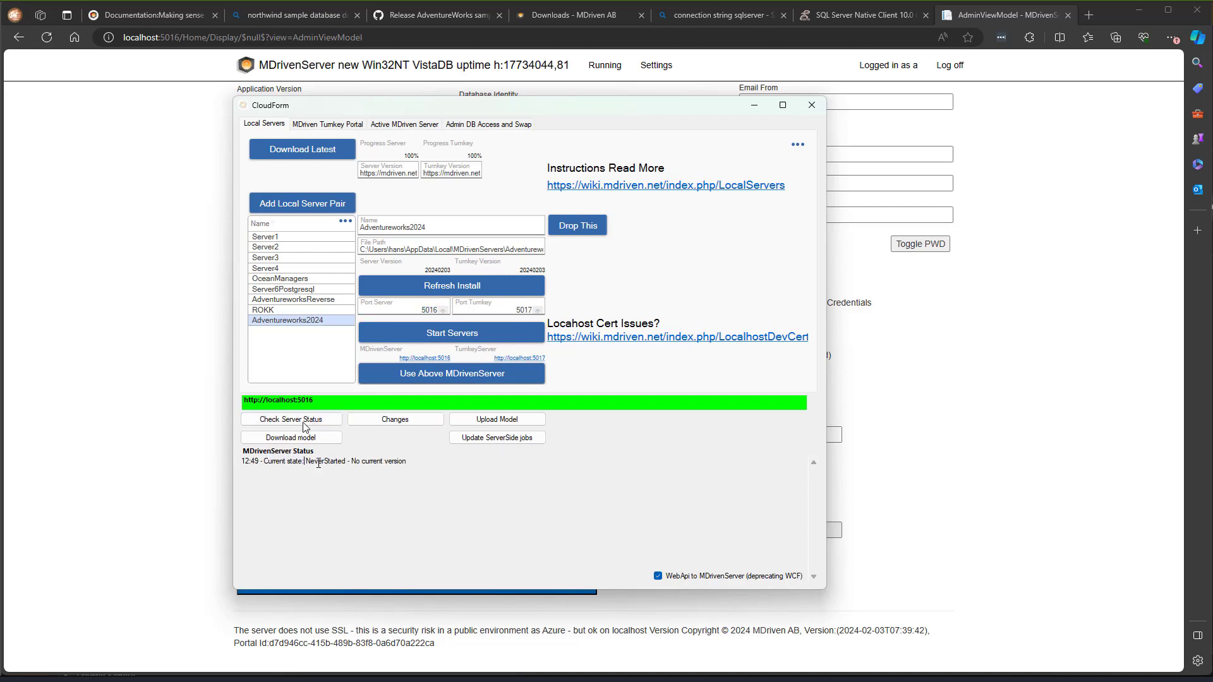
left_click_drag(305, 462, 430, 462)
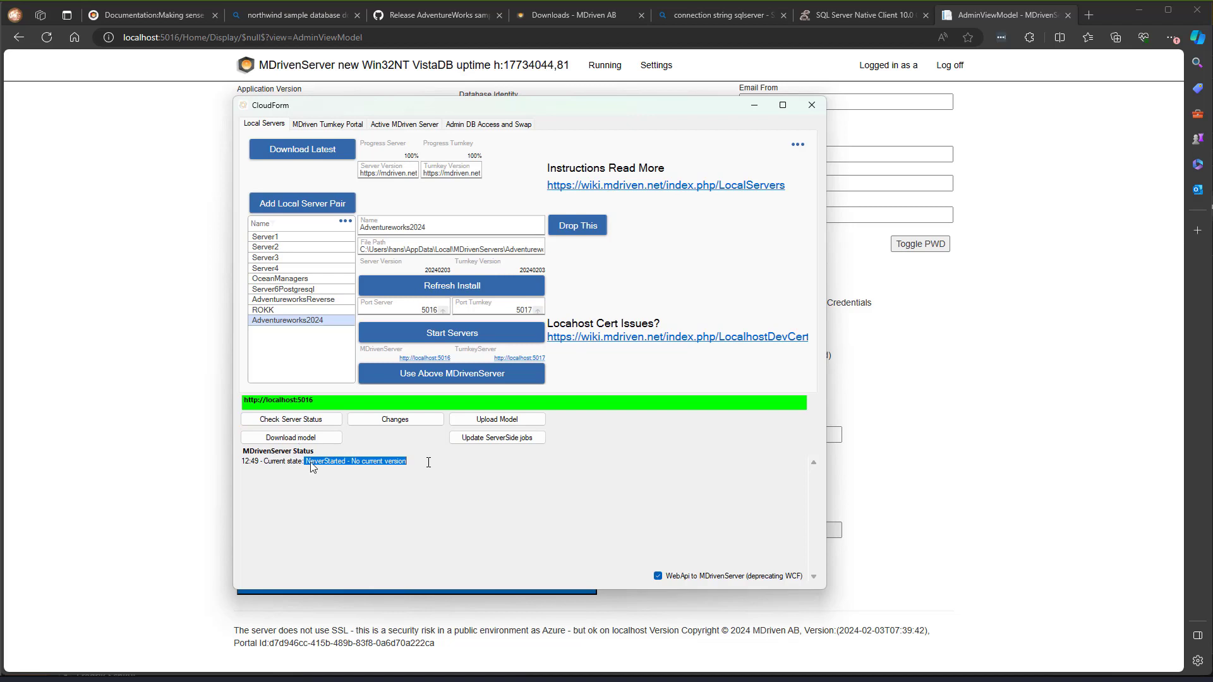
- Upload the model and recheck status until it reports the IsReverseDB==true version
left_click(482, 422)
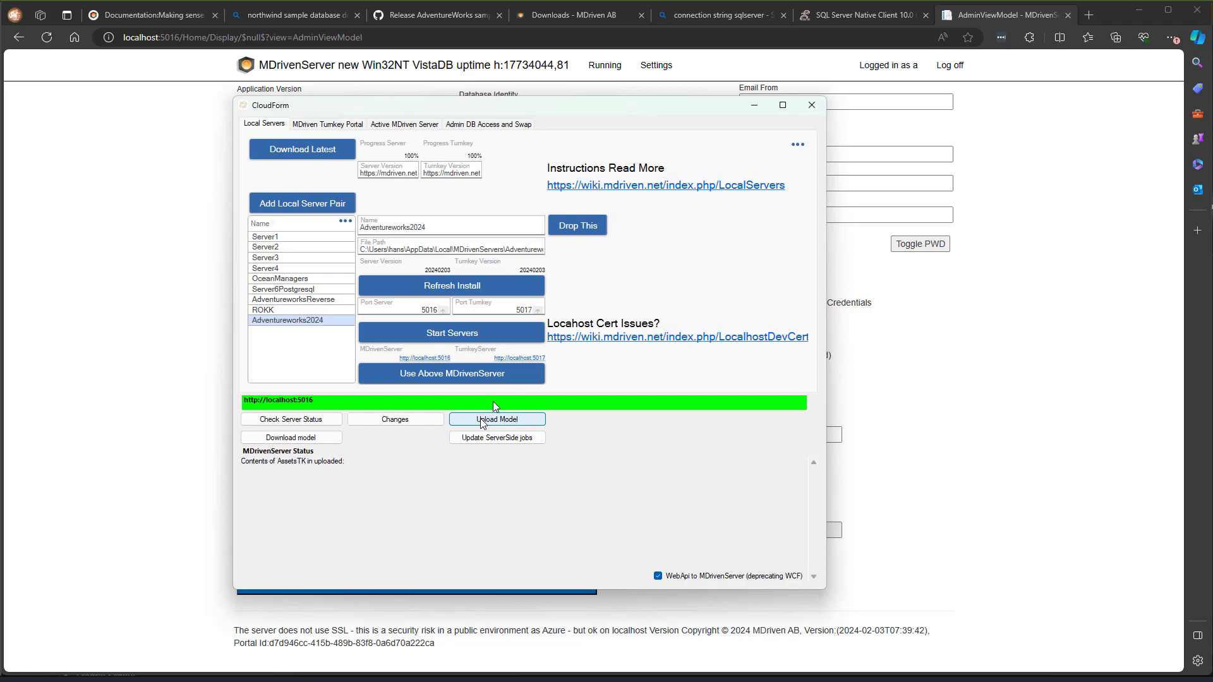
left_click(307, 421)
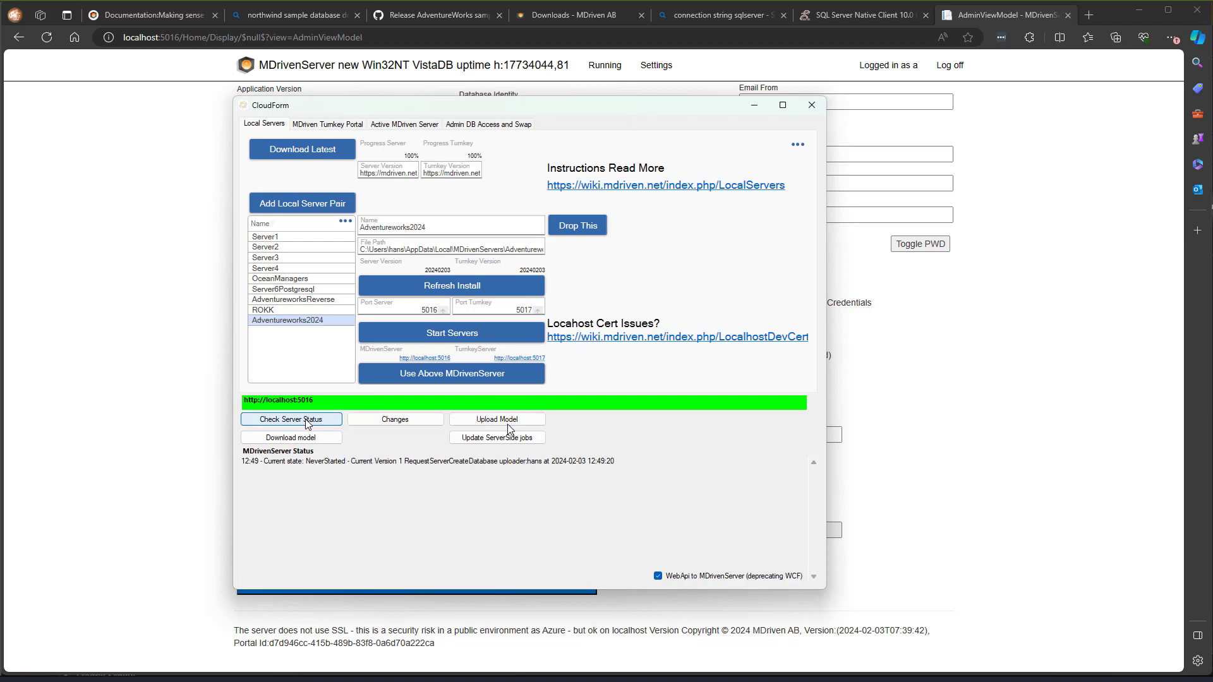
left_click(307, 421)
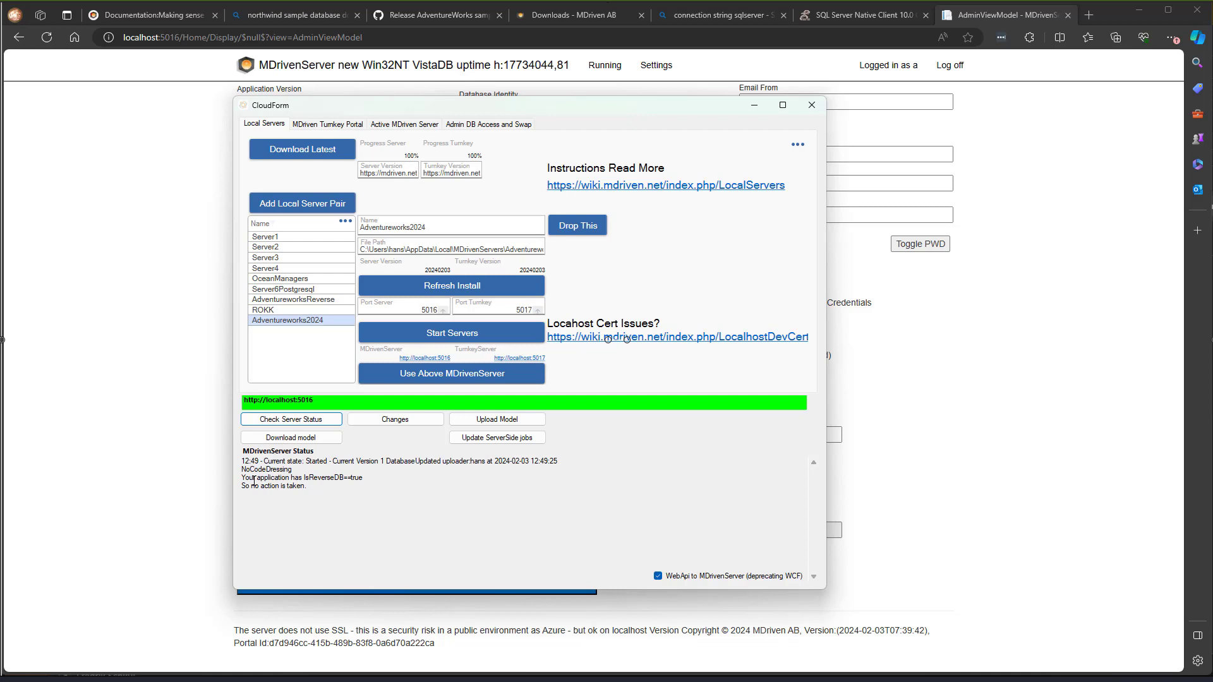
mouse_move(242, 478)
left_mouse_down()
mouse_move(375, 476)
mouse_move(304, 487)
mouse_move(229, 477)
left_mouse_up()
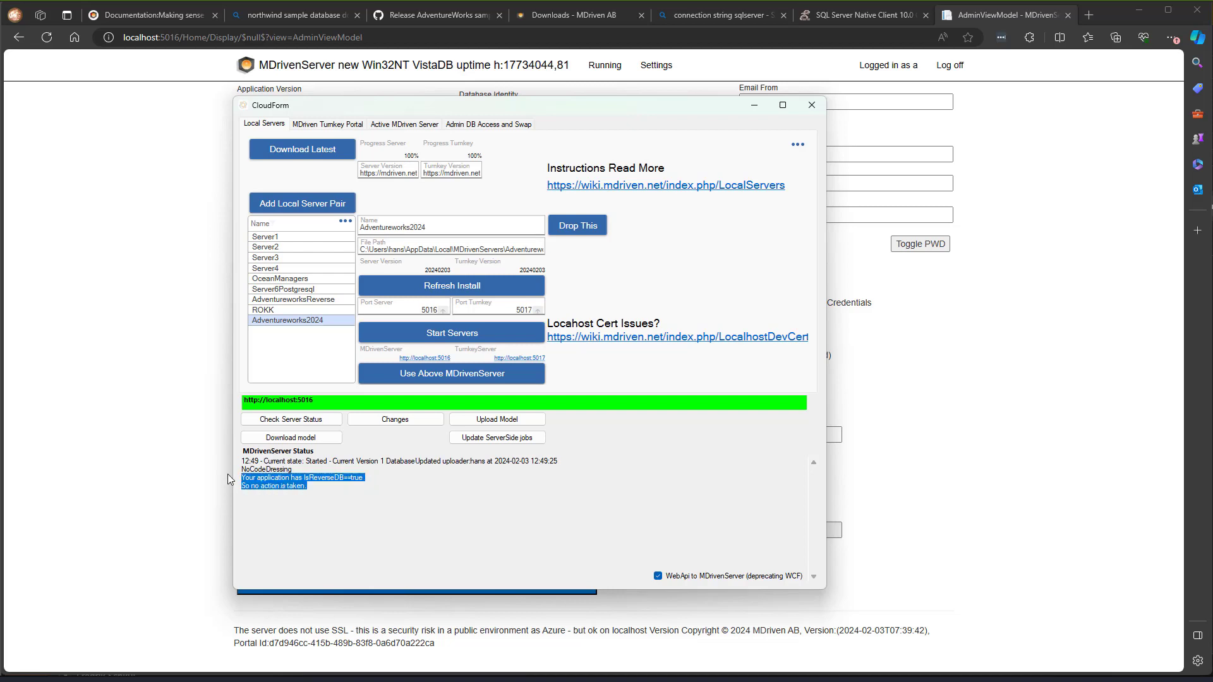
left_click(159, 368)
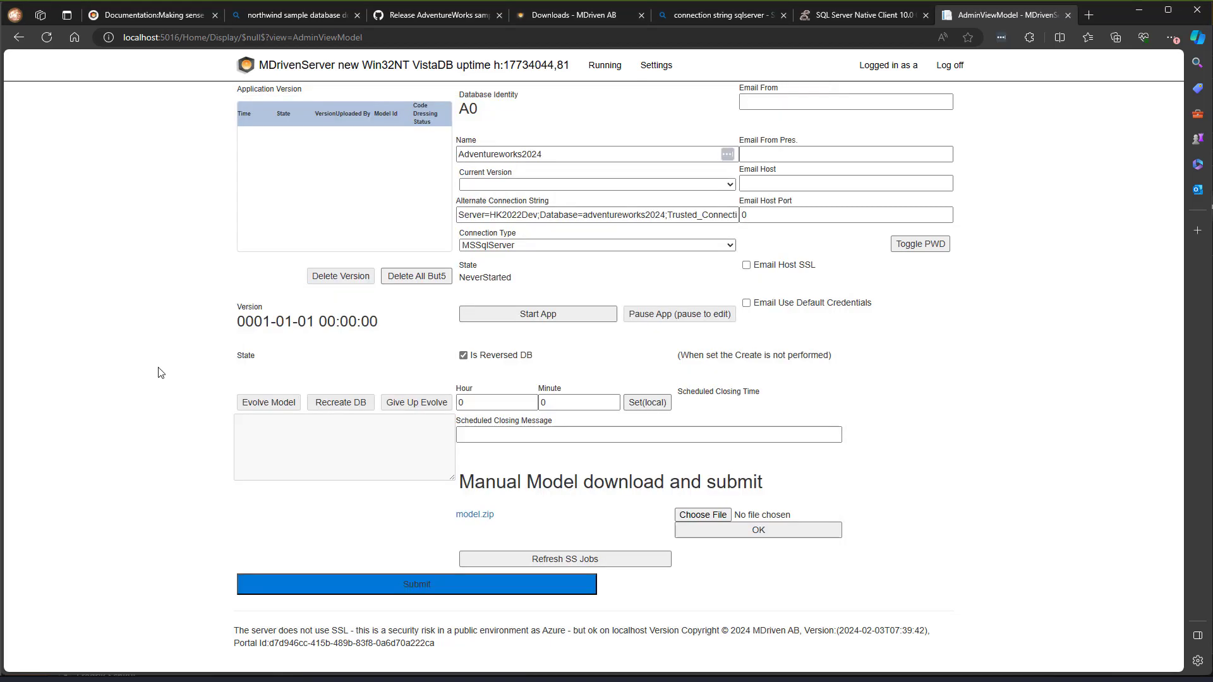
- Reload to show DatabaseUpdated1 as current and Started, then open Running > Data in A0
left_click(48, 38)
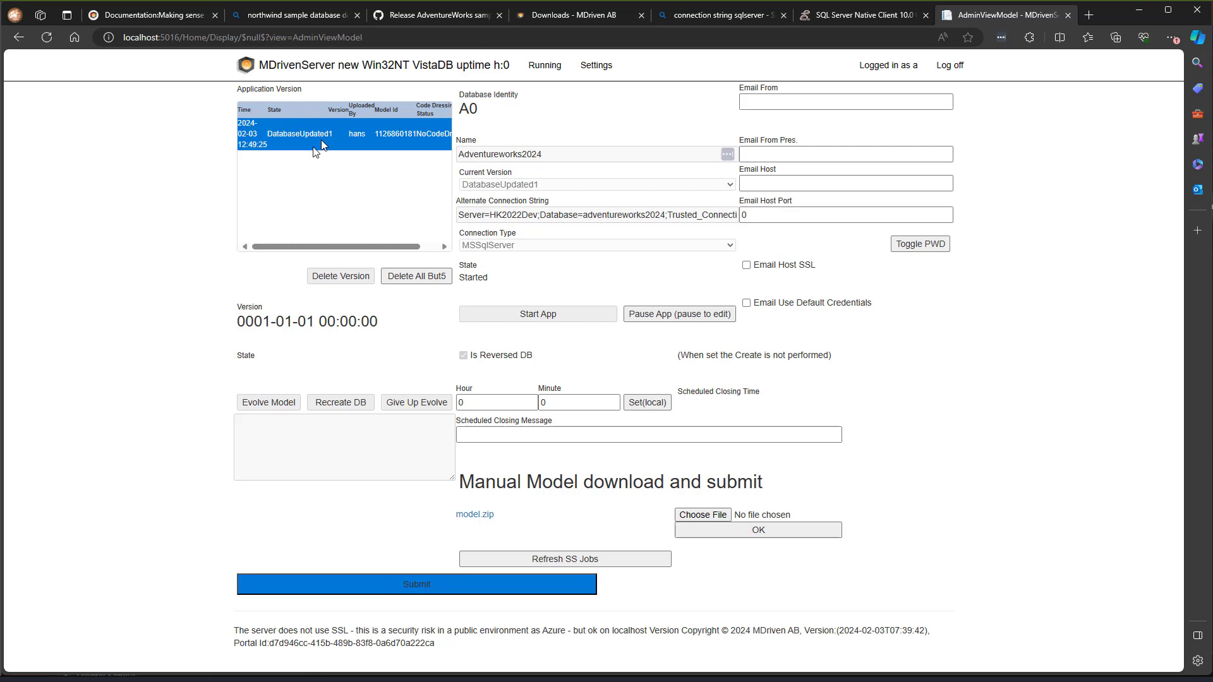
left_click(549, 75)
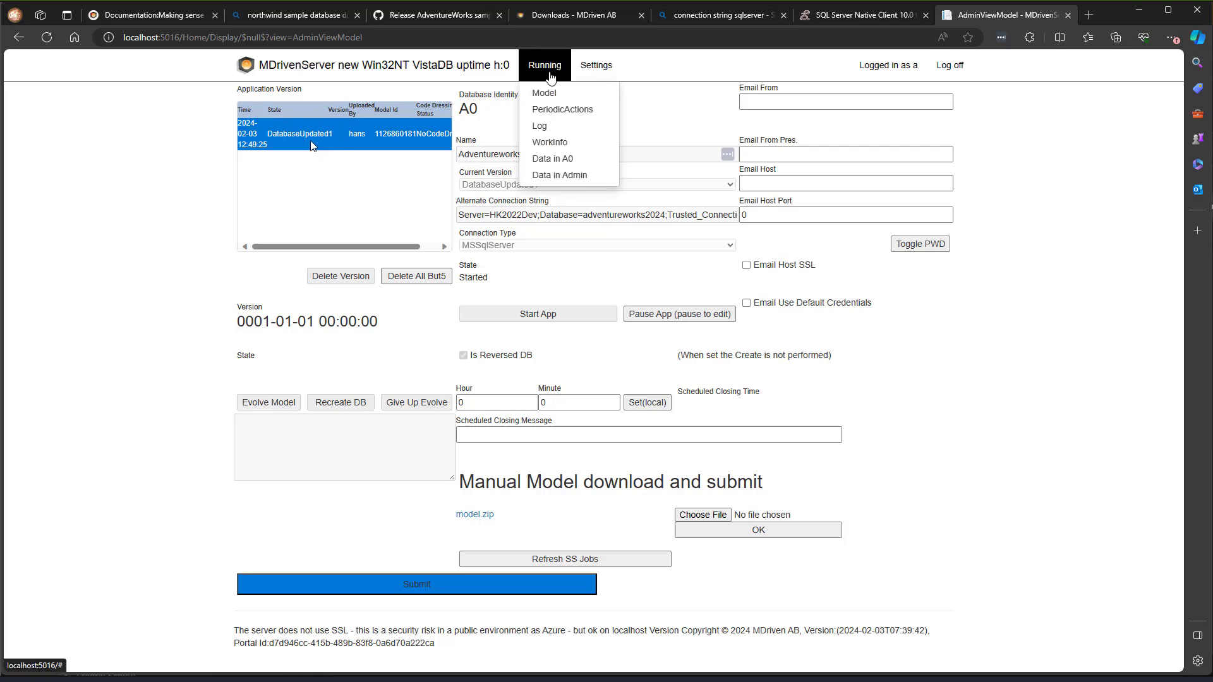
left_click(554, 161)
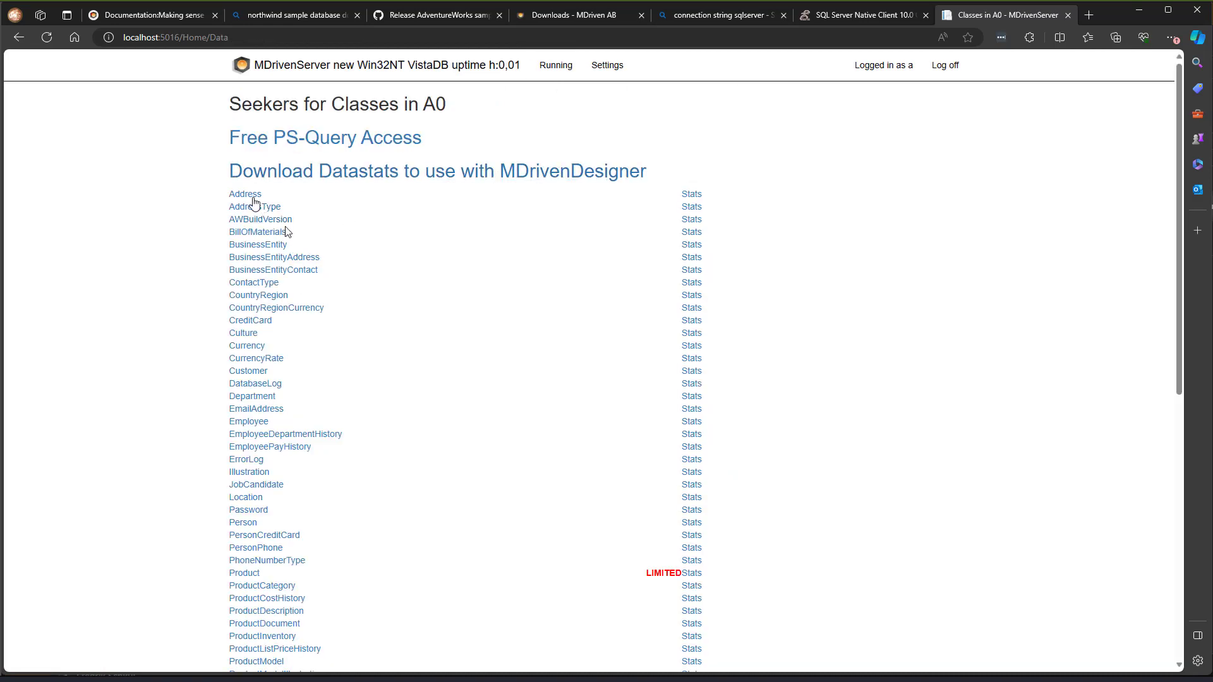
- Run an empty search in the Address seeker, then open the Settings menu
left_click(251, 200)
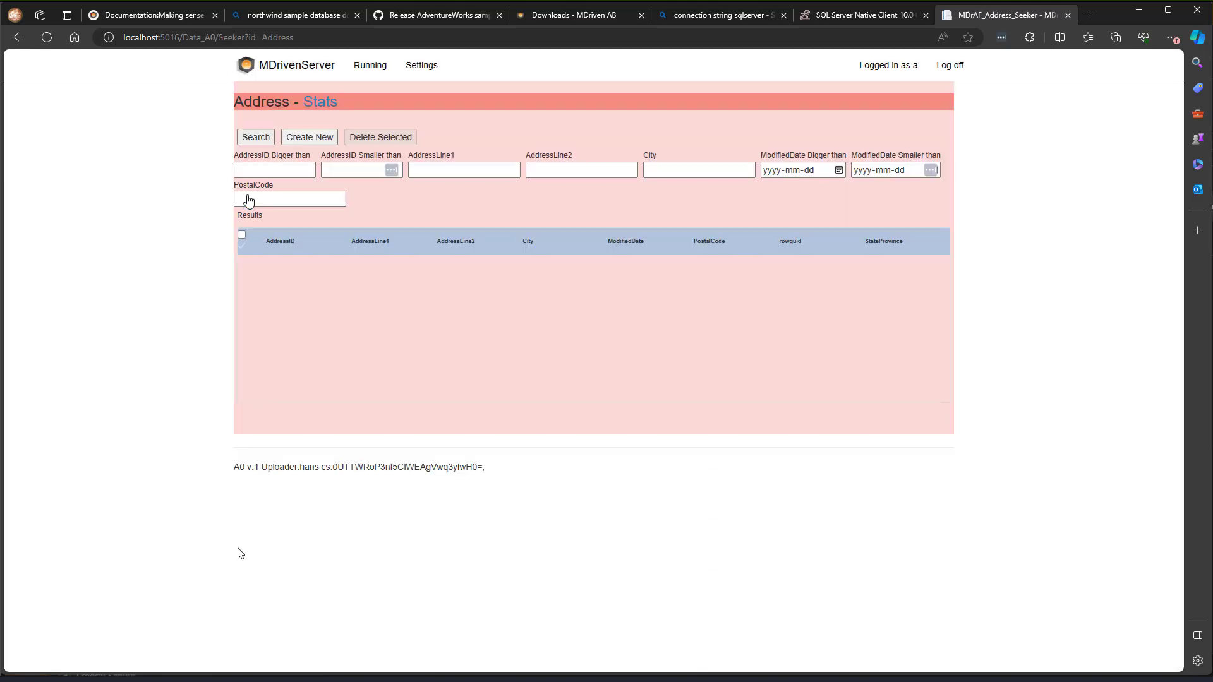
left_click(262, 142)
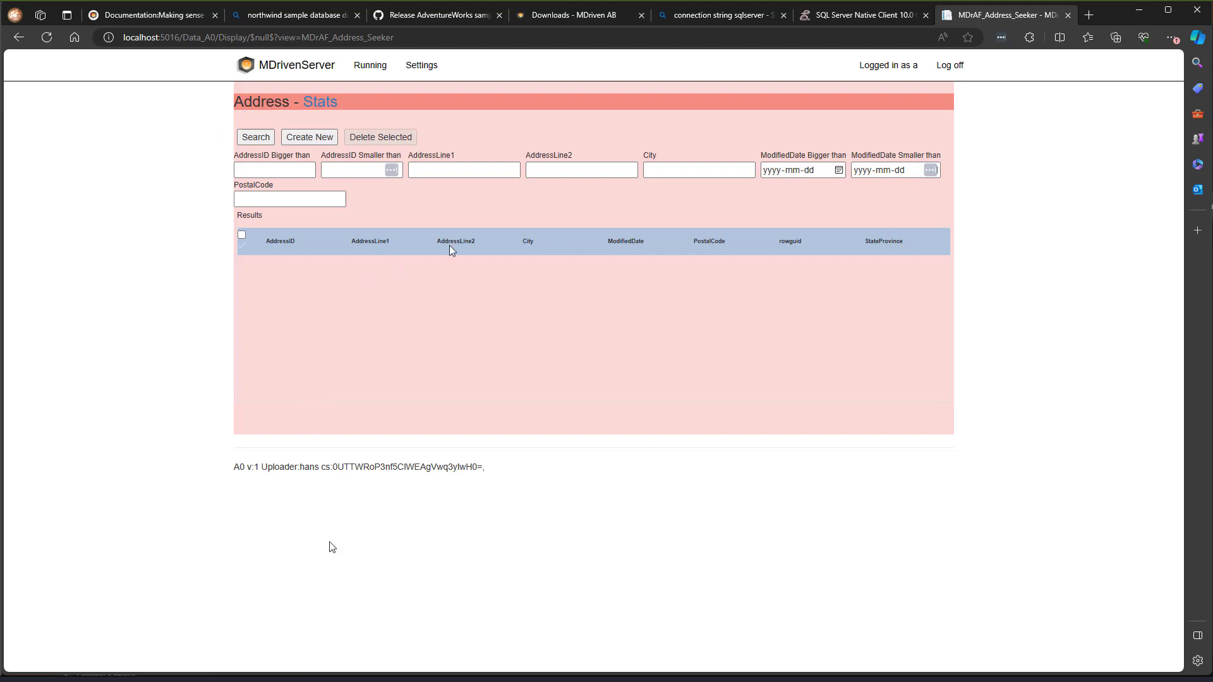
left_click(431, 77)
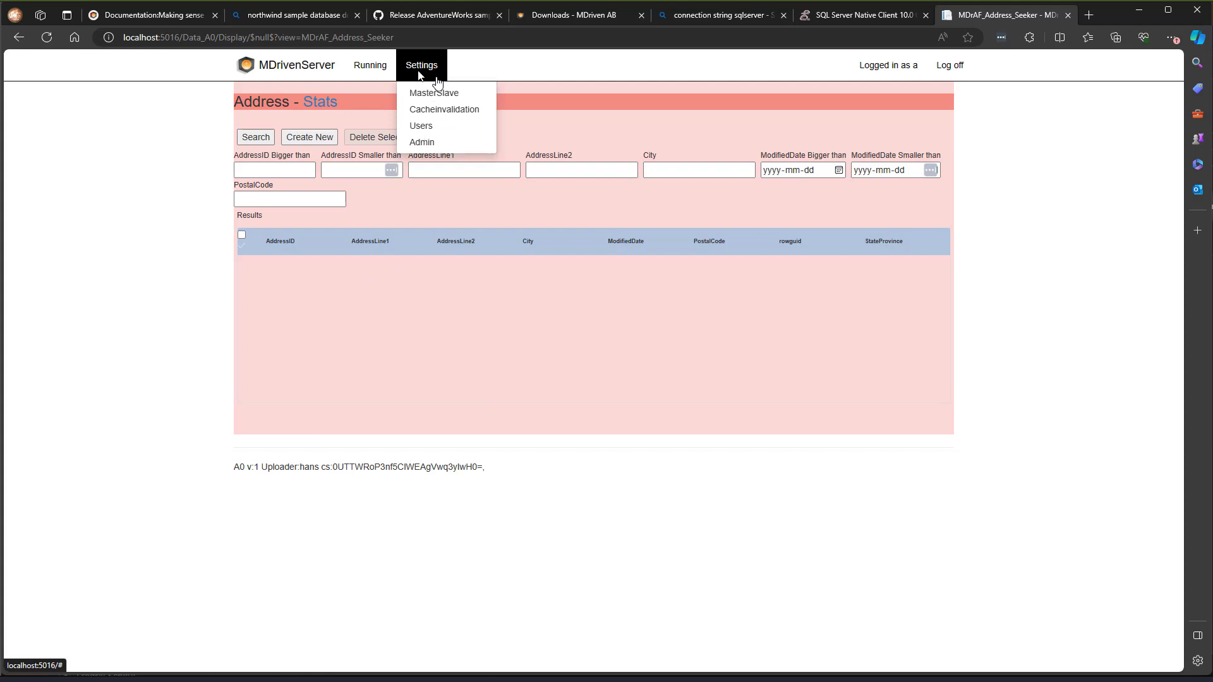
- Trigger Zap Restart Server from Settings > Admin, then go back
left_click(434, 144)
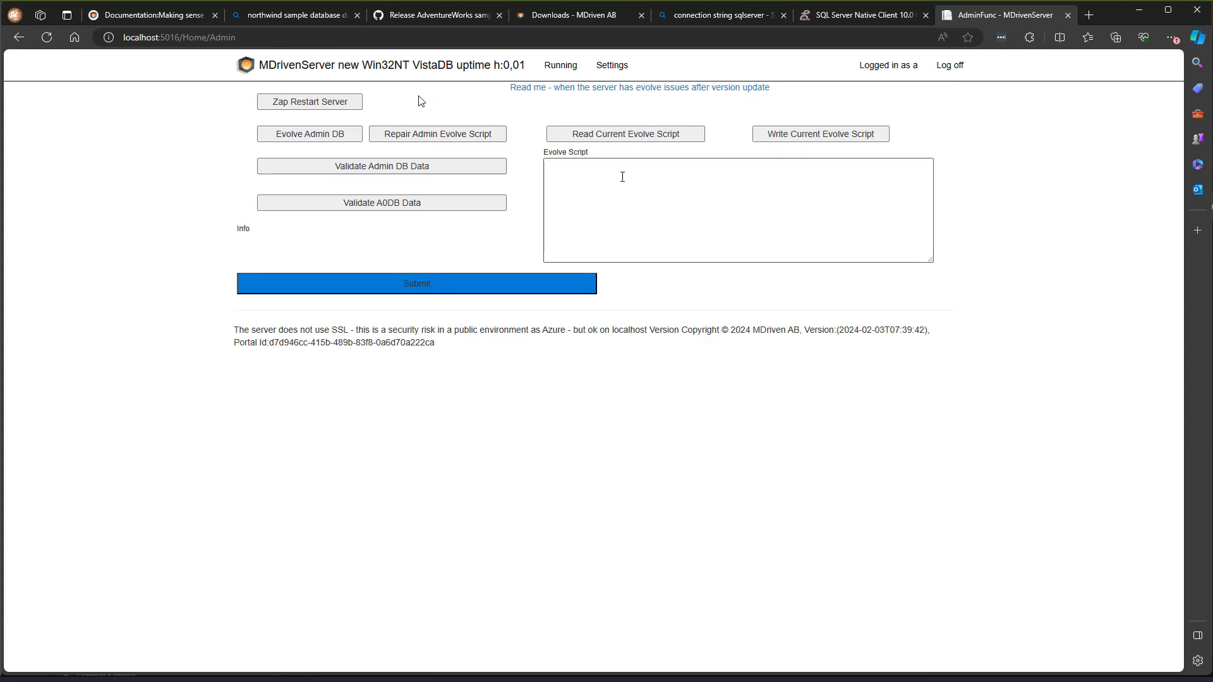
left_click(322, 104)
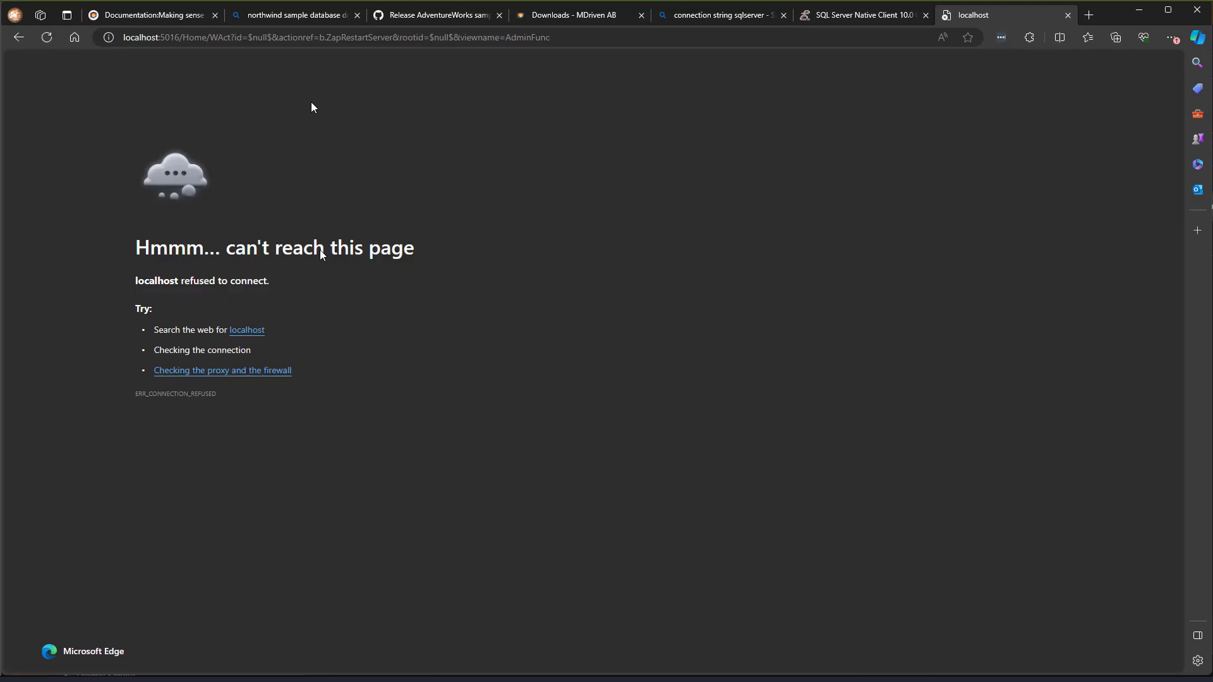
left_click(20, 38)
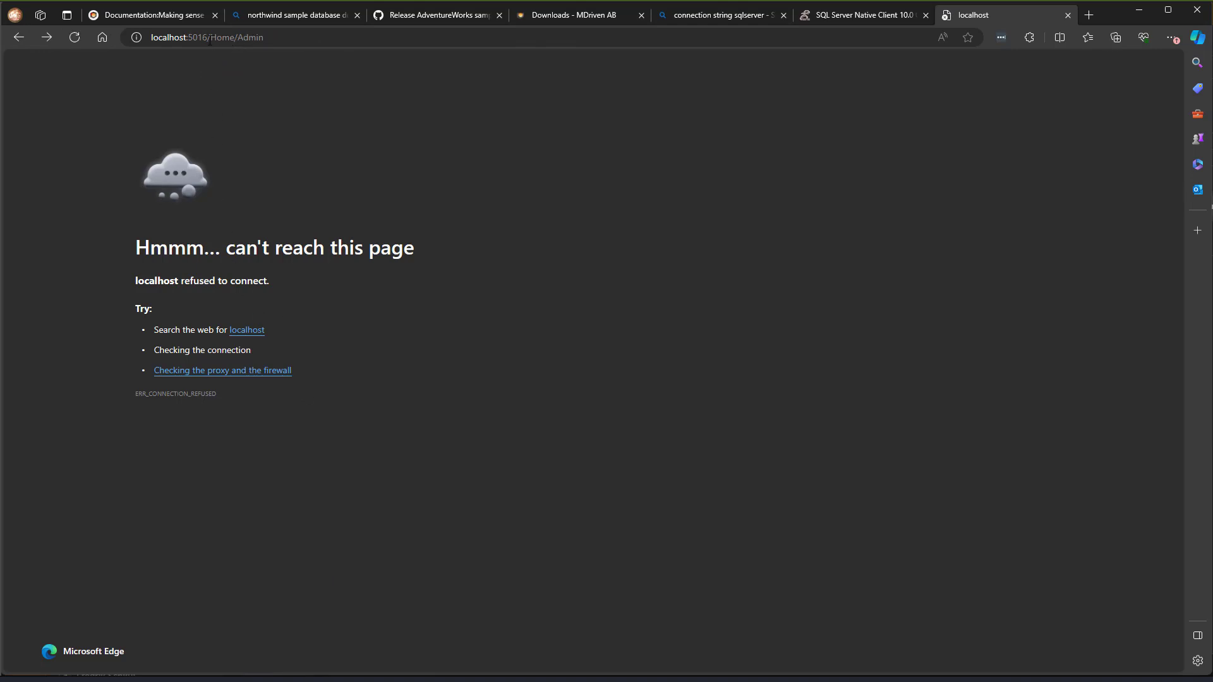
- Restart the Adventureworks2024 local servers from CloudForm and reload the localhost:5016/Home/Admin page
left_click(209, 37)
key("alt+Tab")
left_click(487, 342)
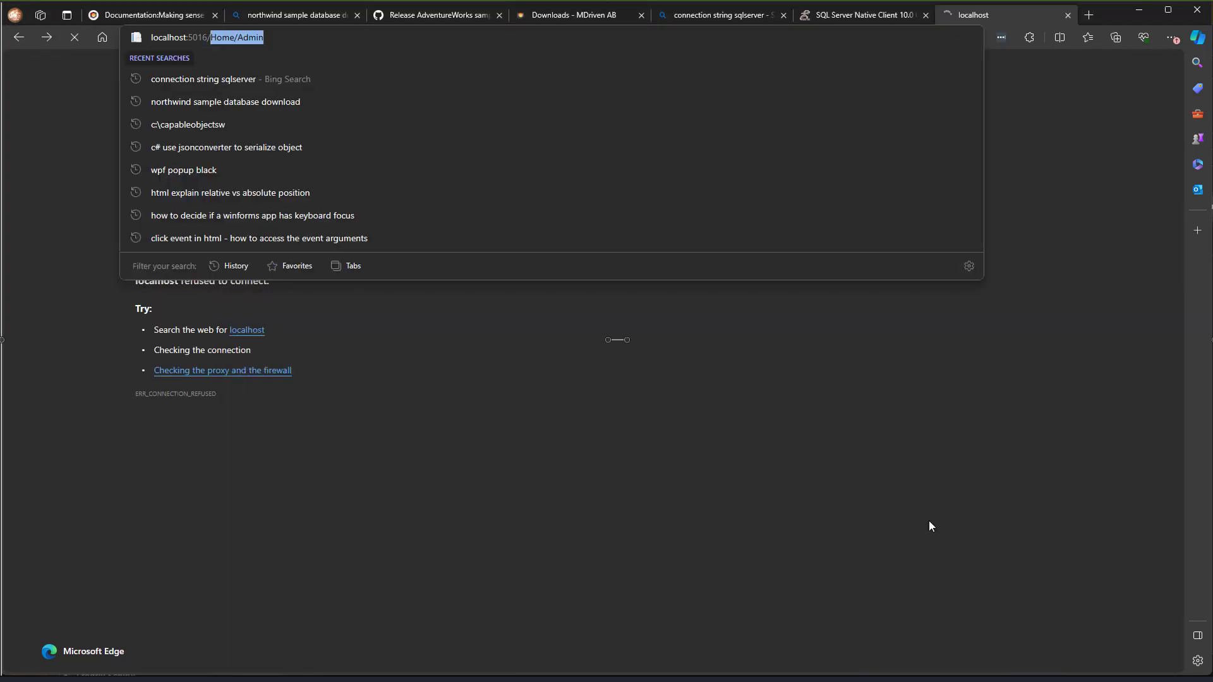
left_click(777, 499)
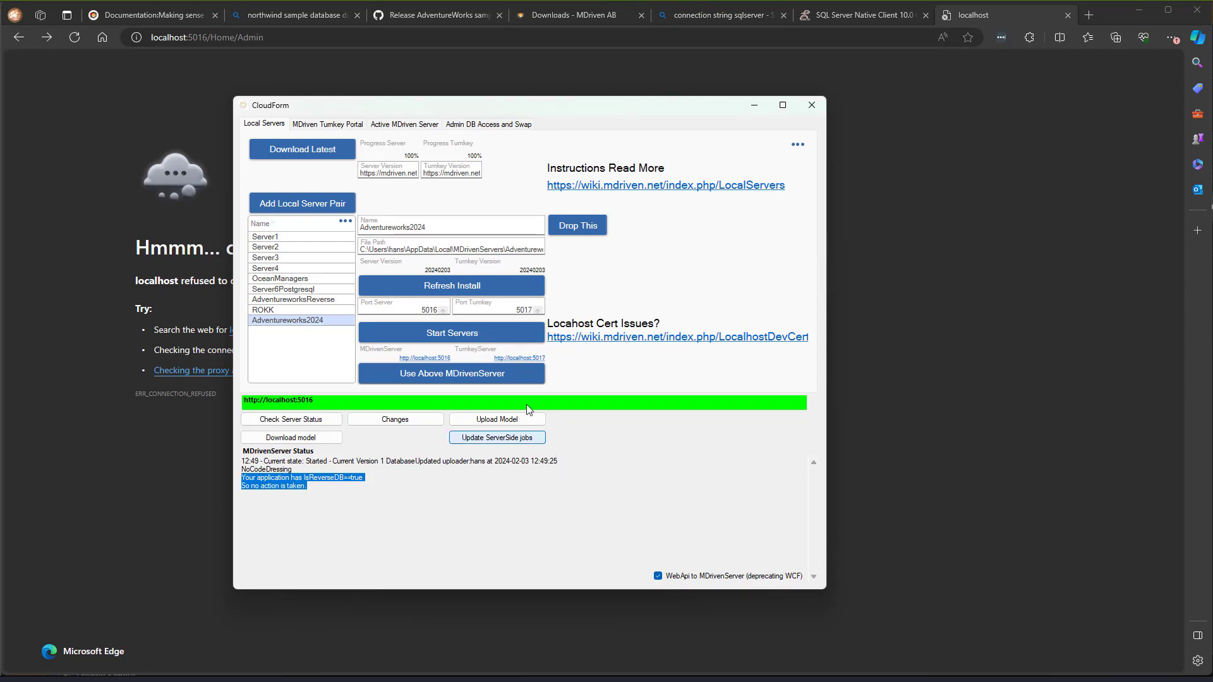
left_click(487, 342)
left_click(487, 342)
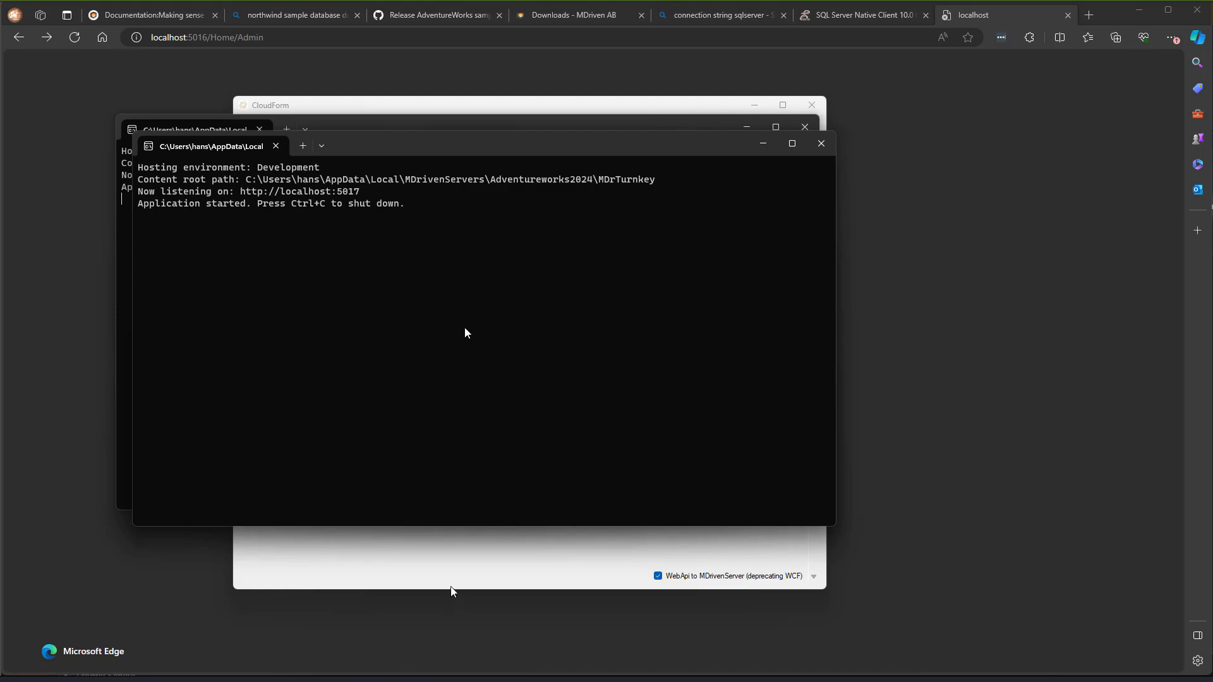
left_click(74, 38)
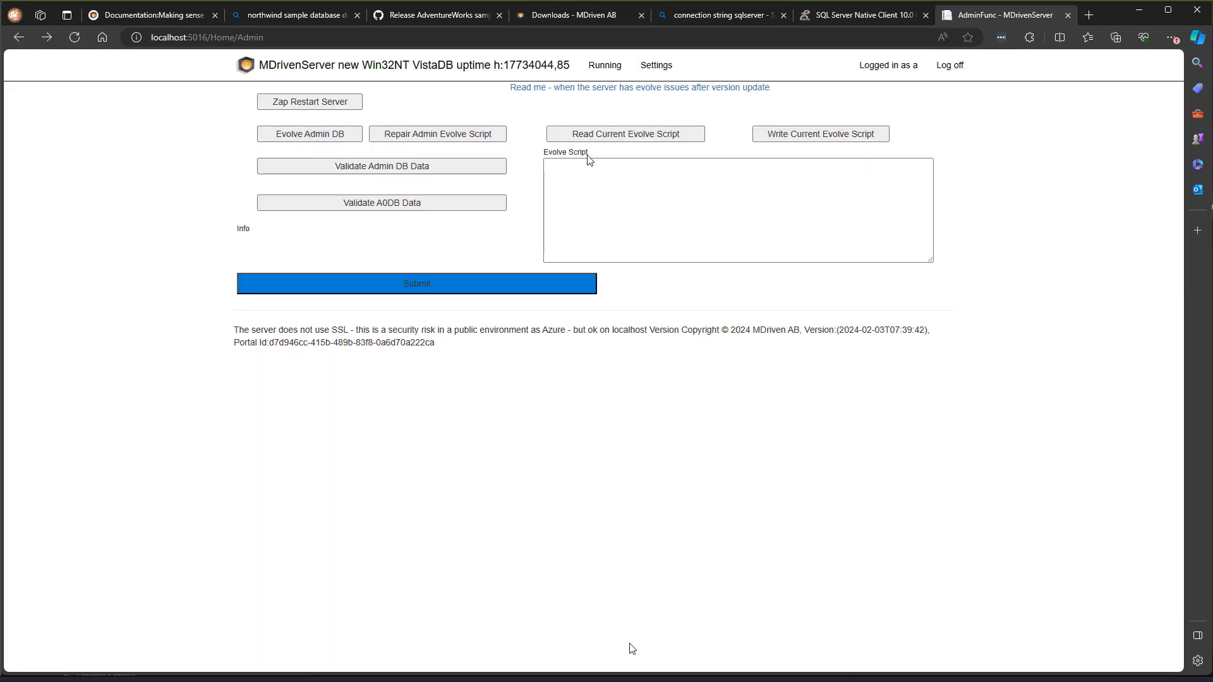
- Open the Address seeker under the A0 seekers and search for all Address records
left_click(610, 68)
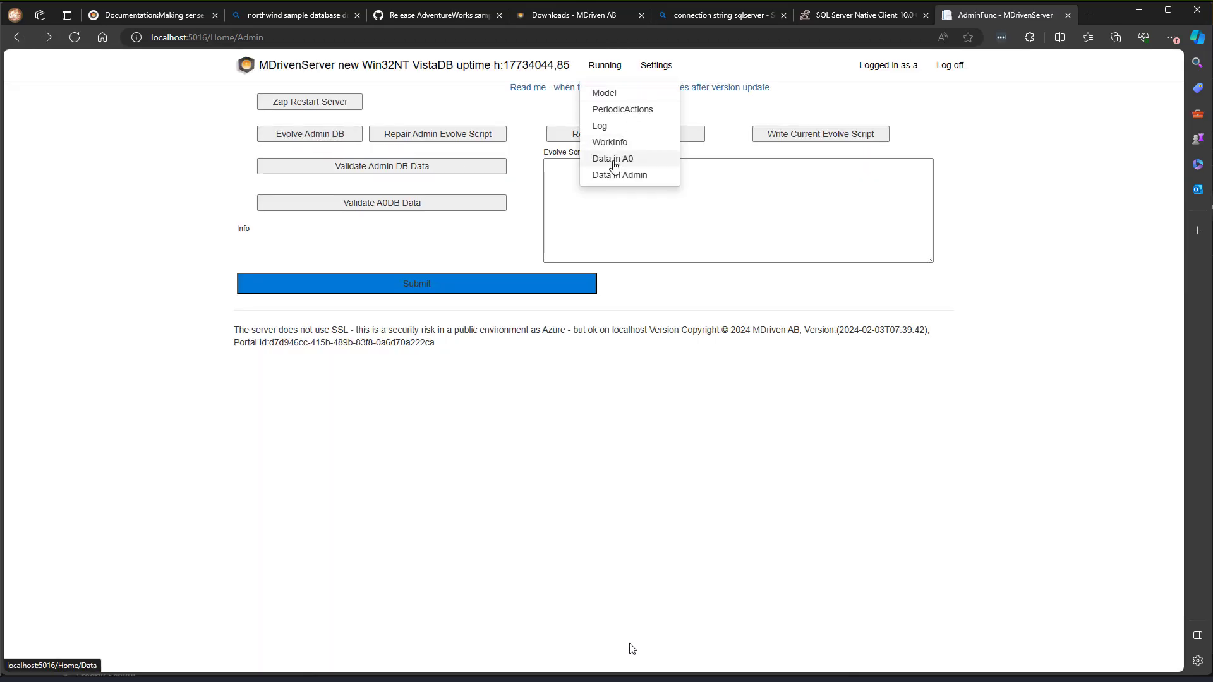
left_click(613, 159)
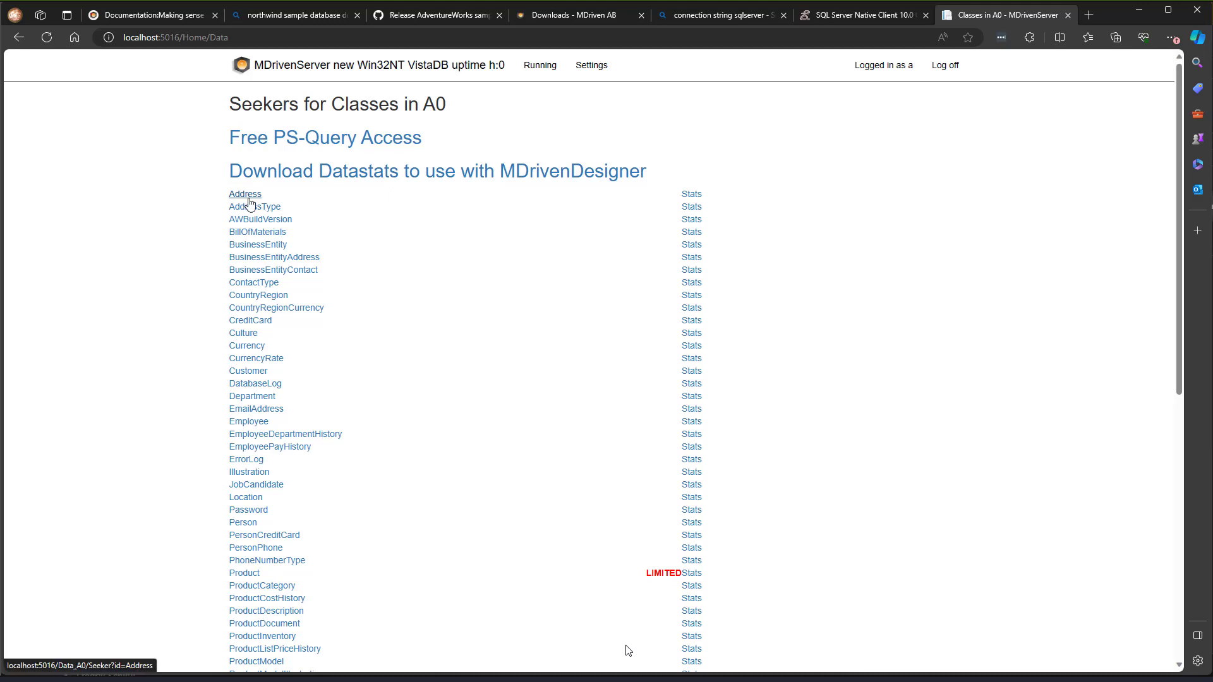
left_click(245, 196)
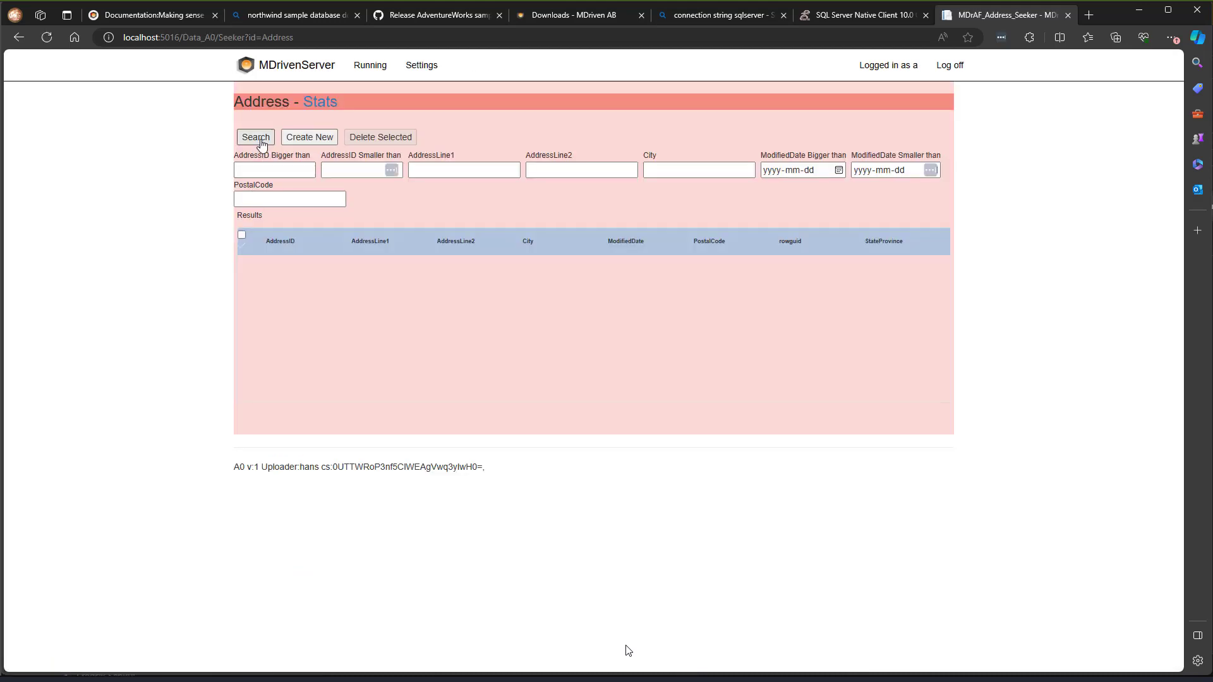
left_click(259, 142)
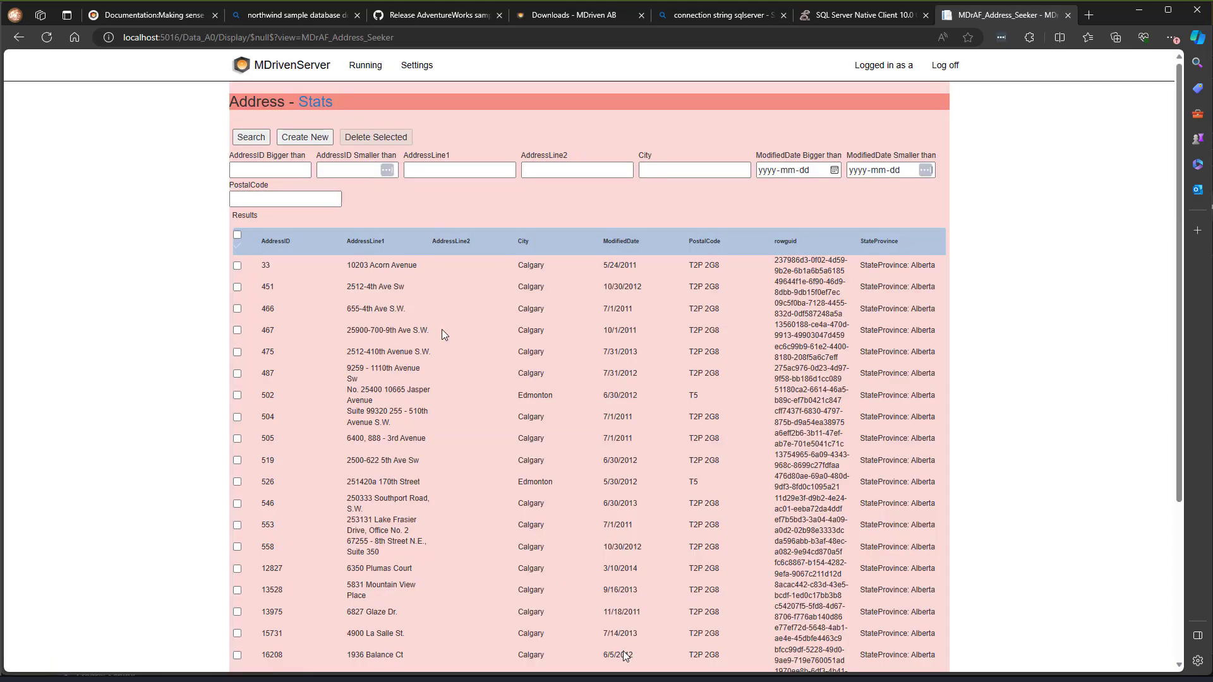
- Page through three more pages of address results, then switch back to the CloudForm window
scroll(445, 336, "down", 4)
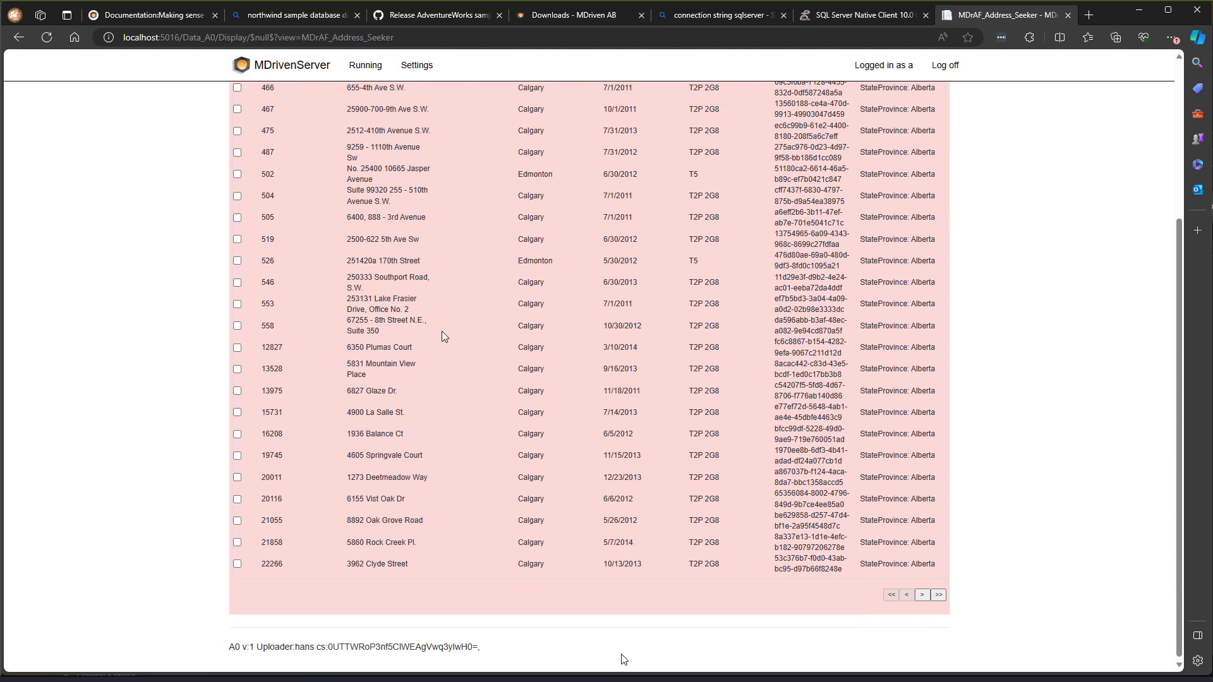
left_click(922, 595)
left_click(922, 595)
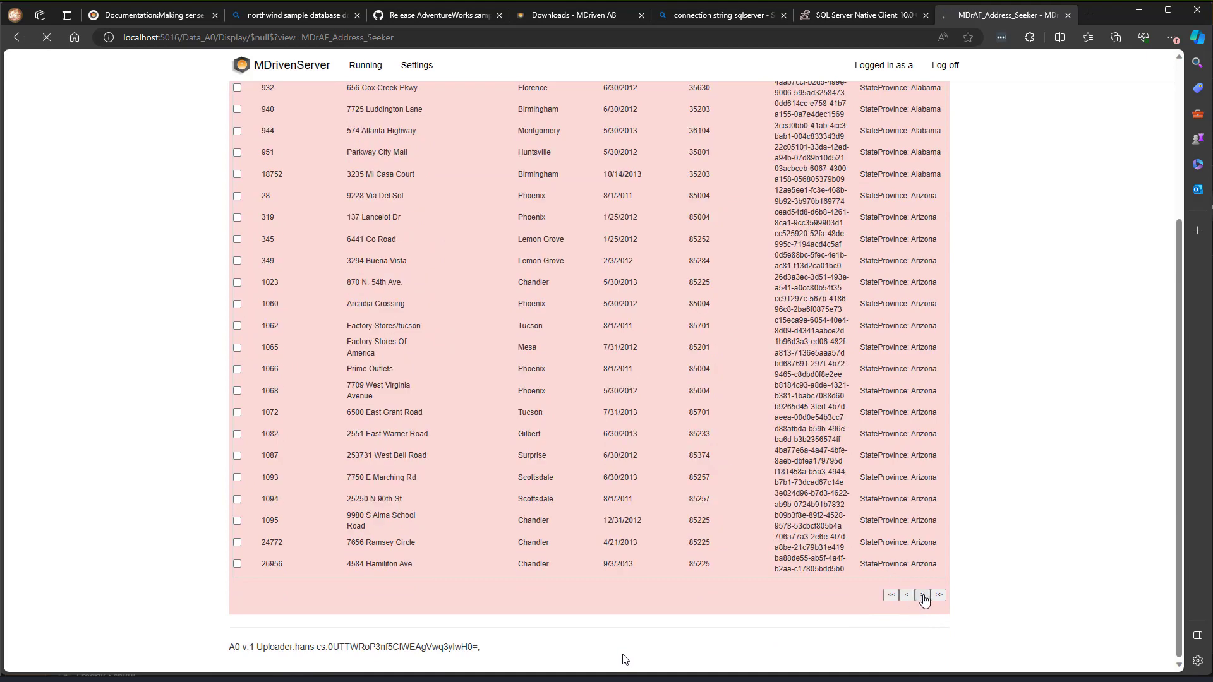
left_click(923, 596)
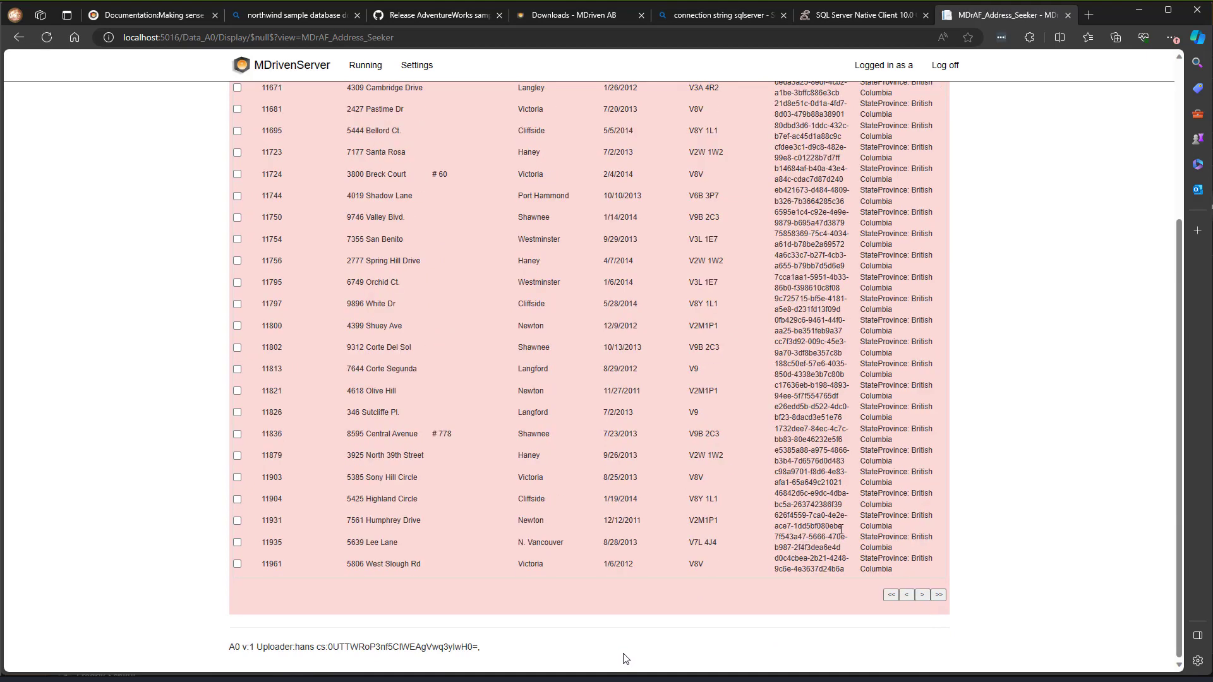
scroll(623, 657, "up", 4)
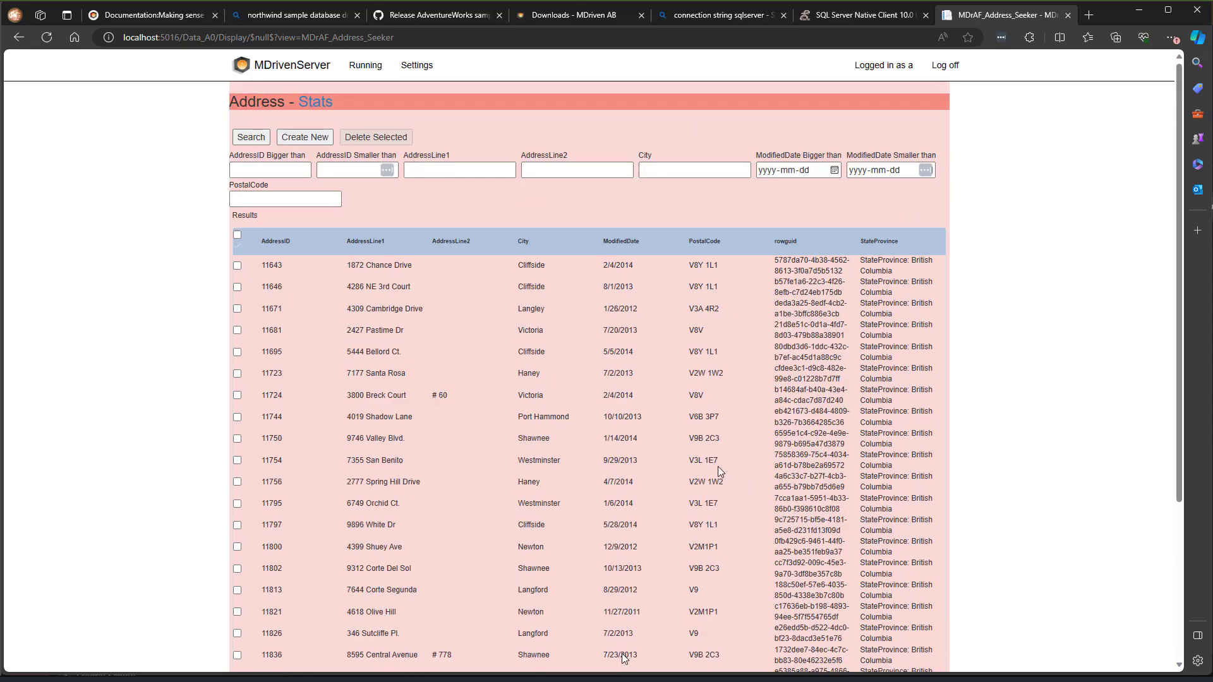
key("alt+Tab")
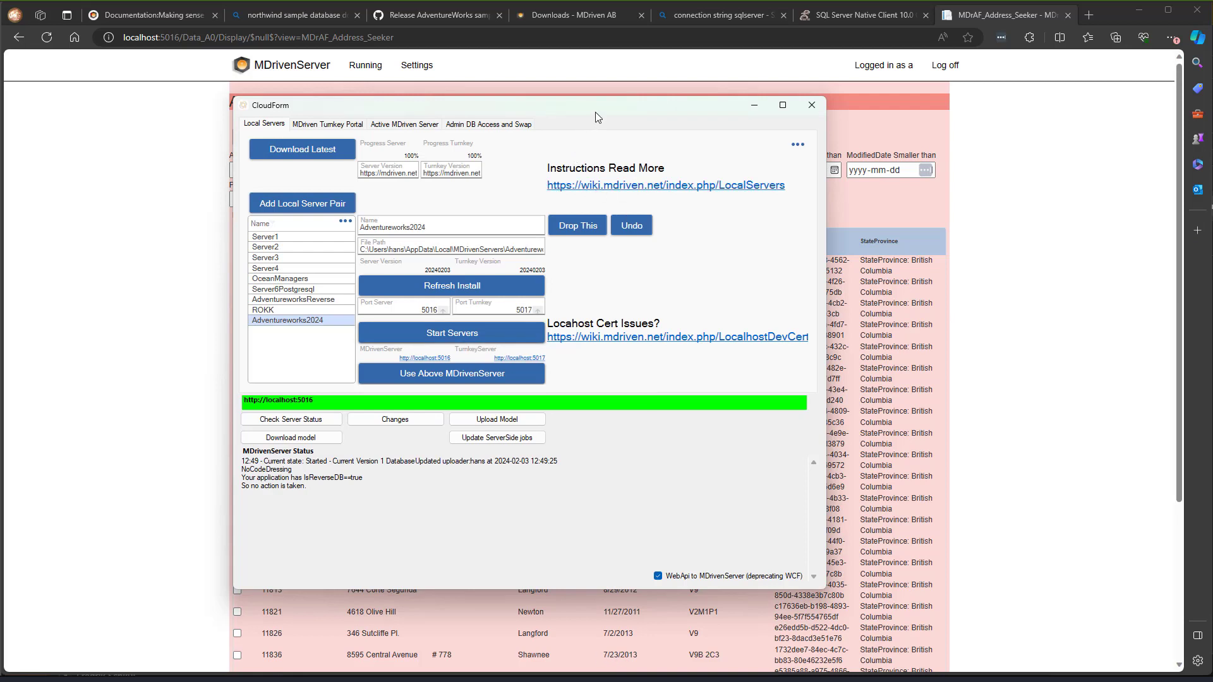
- Select the Address class on the diagram and open the System prototyper settings
left_click_drag(594, 108, 564, 115)
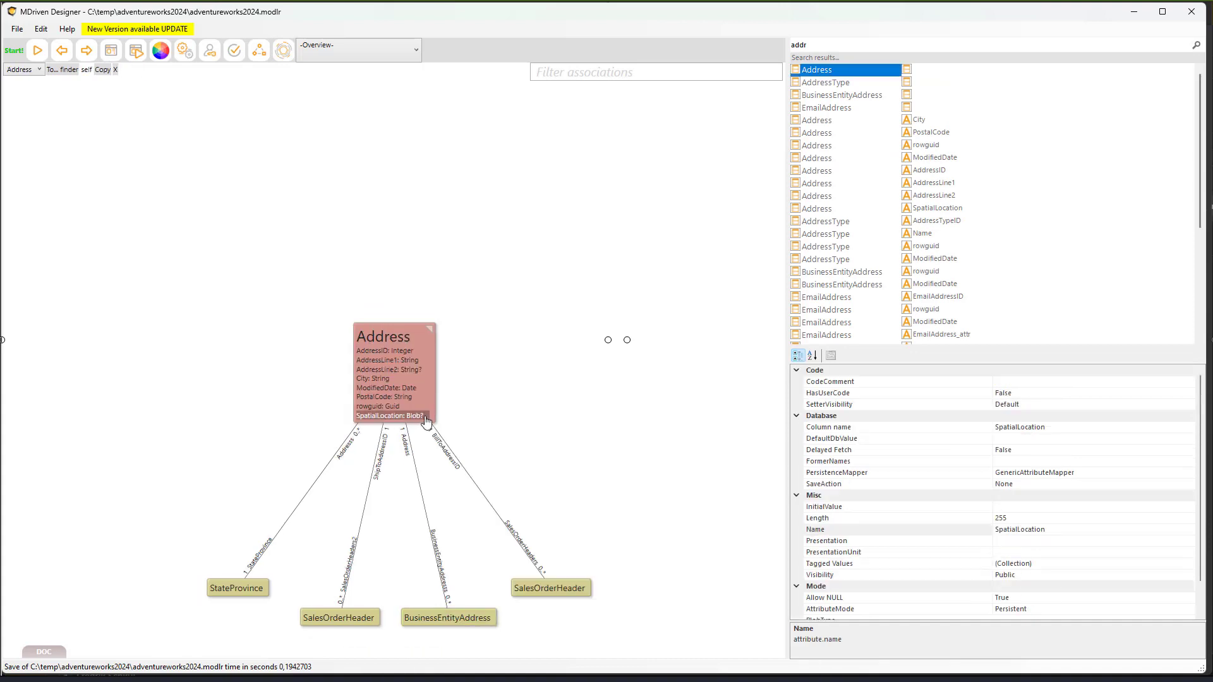
left_click(383, 336)
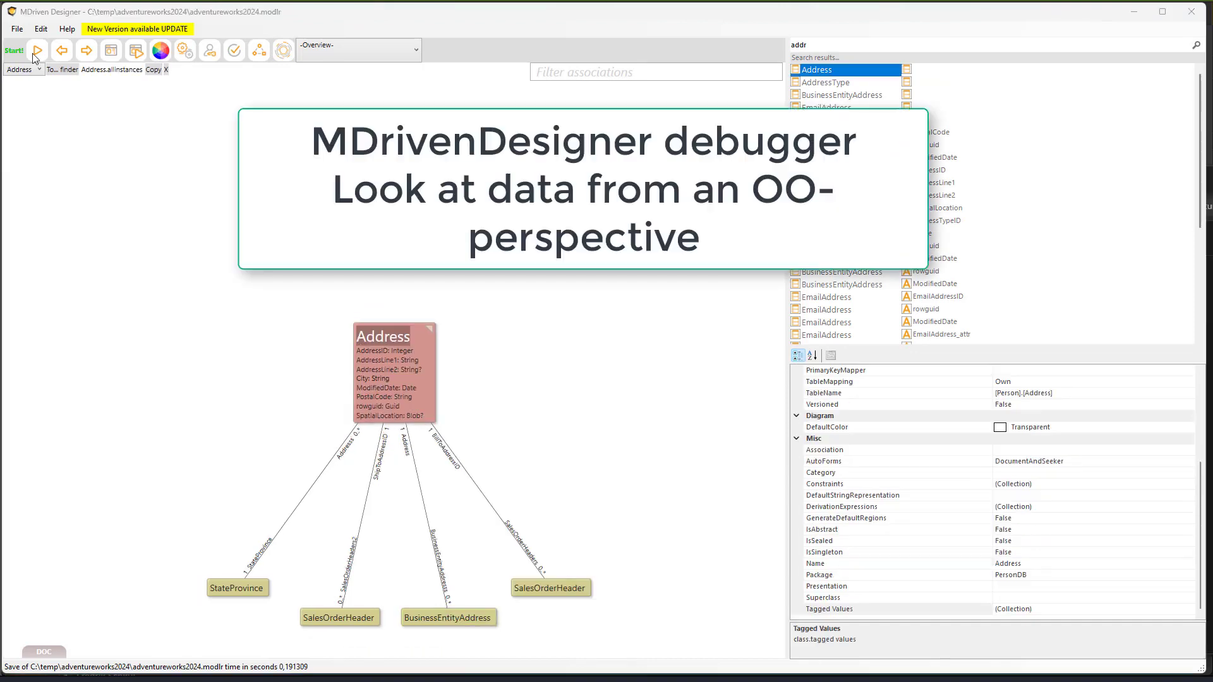
left_click(39, 53)
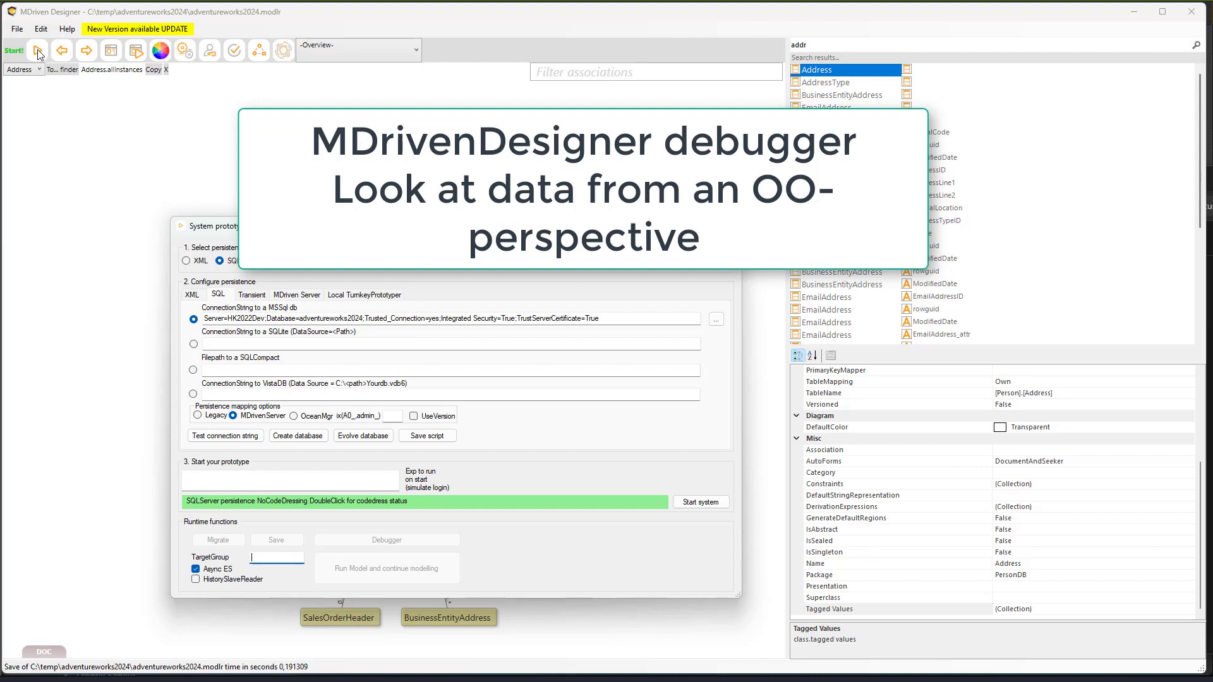
- Start the prototype with MDriven Server persistence at localhost:5016 and open the OCLExecuteAndDebug debugger
left_click(268, 260)
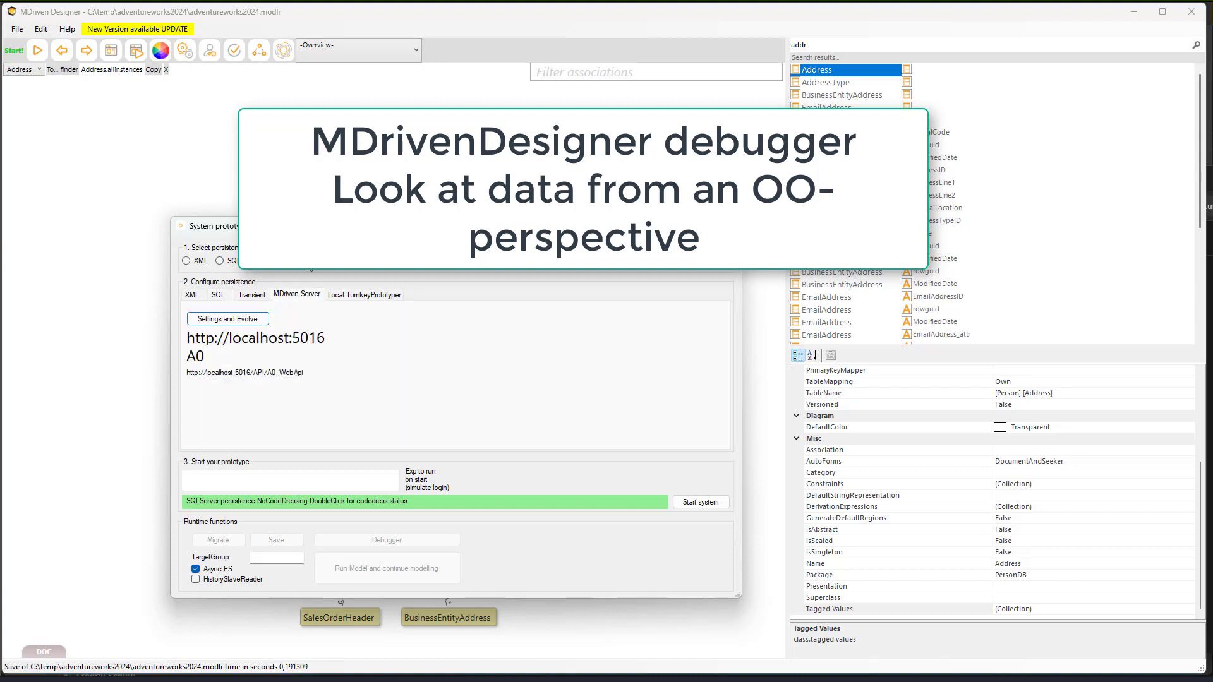
left_click(697, 503)
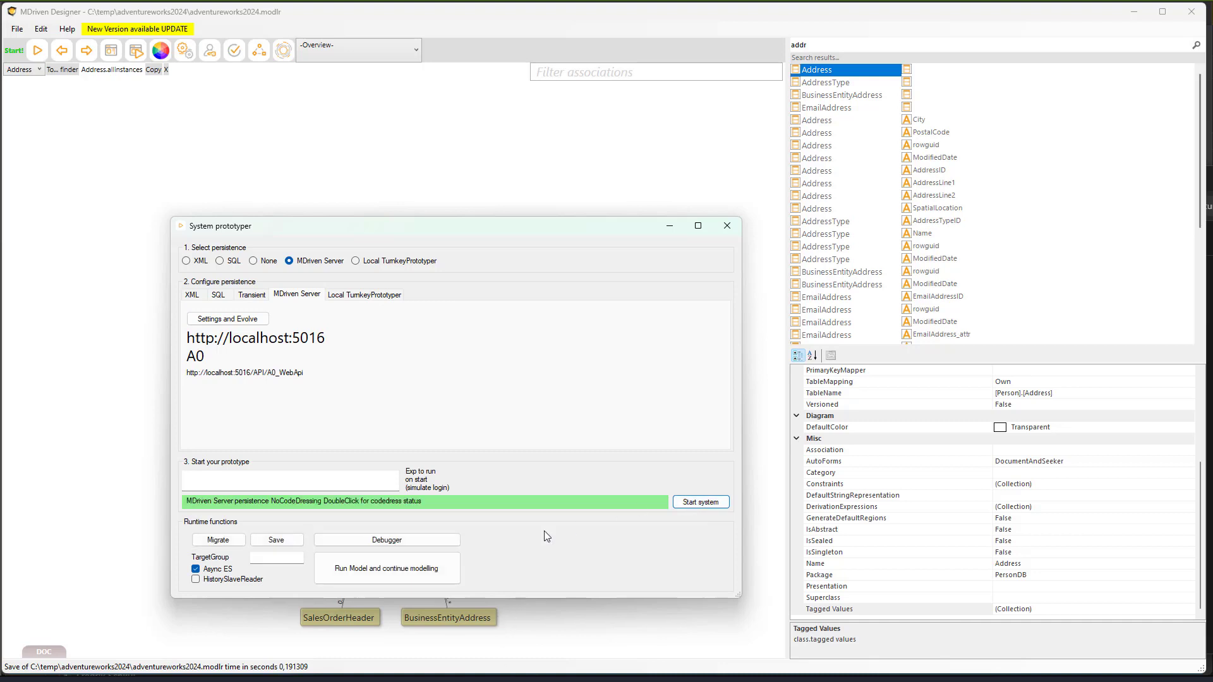
left_click(456, 542)
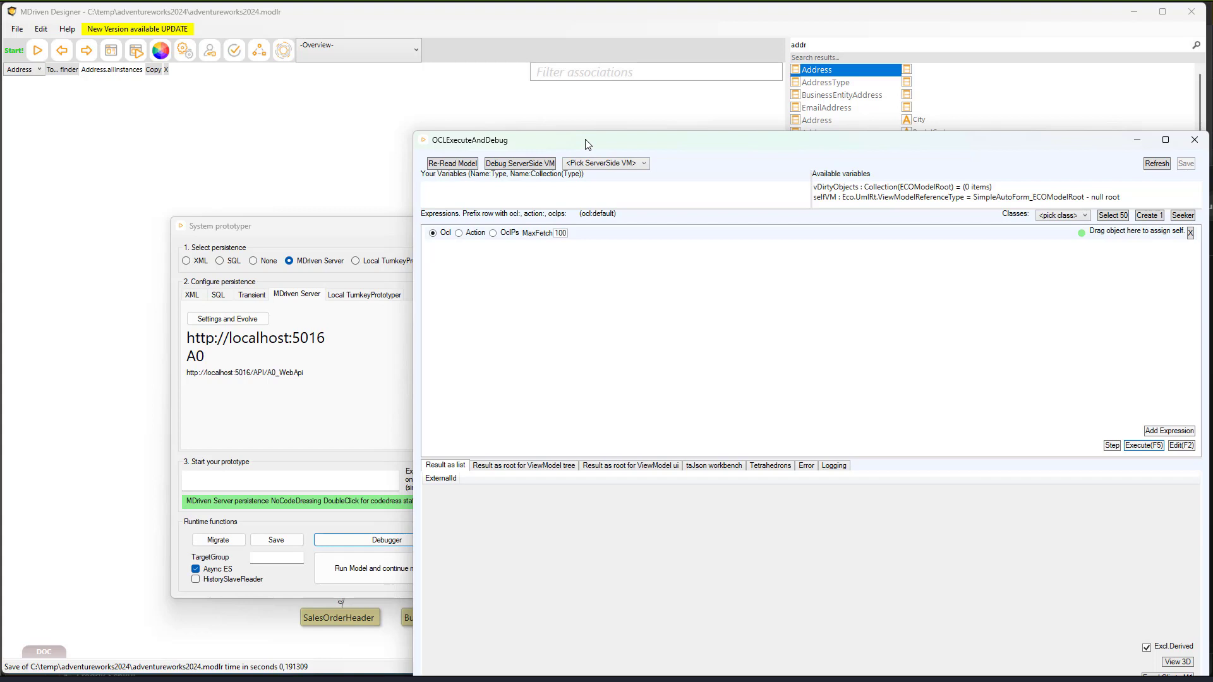
- Open a widened Seeker for the Address class and list all Address objects
left_click_drag(586, 144, 306, 82)
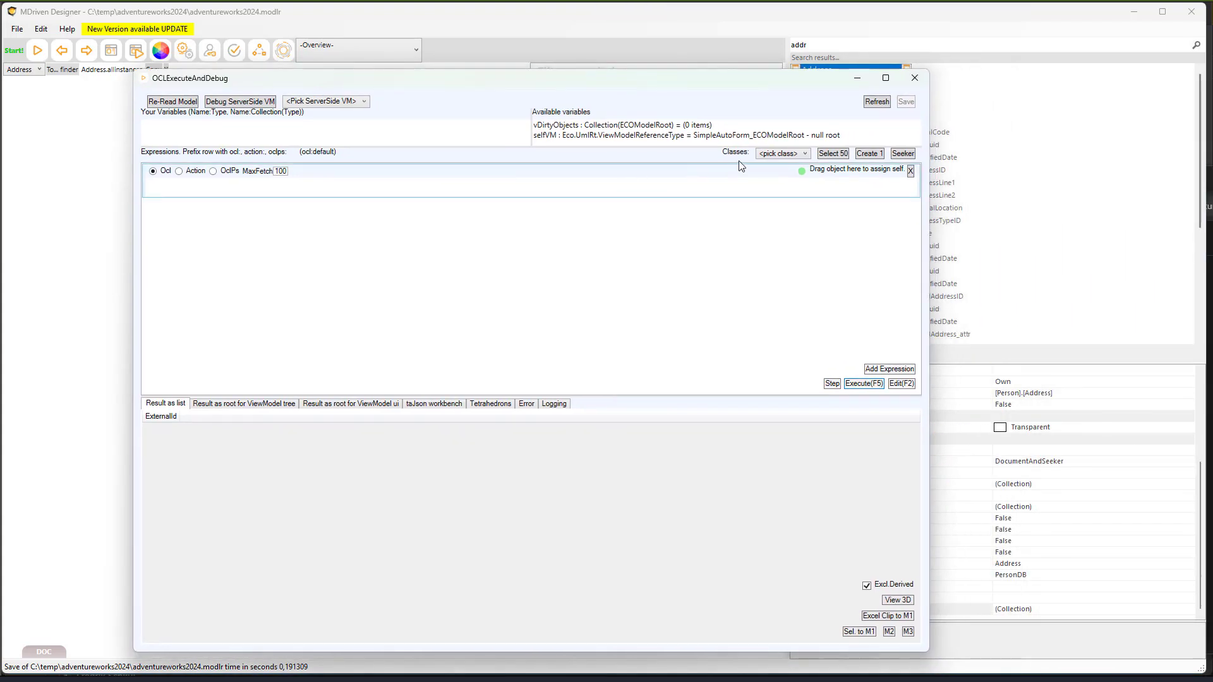
left_click(770, 155)
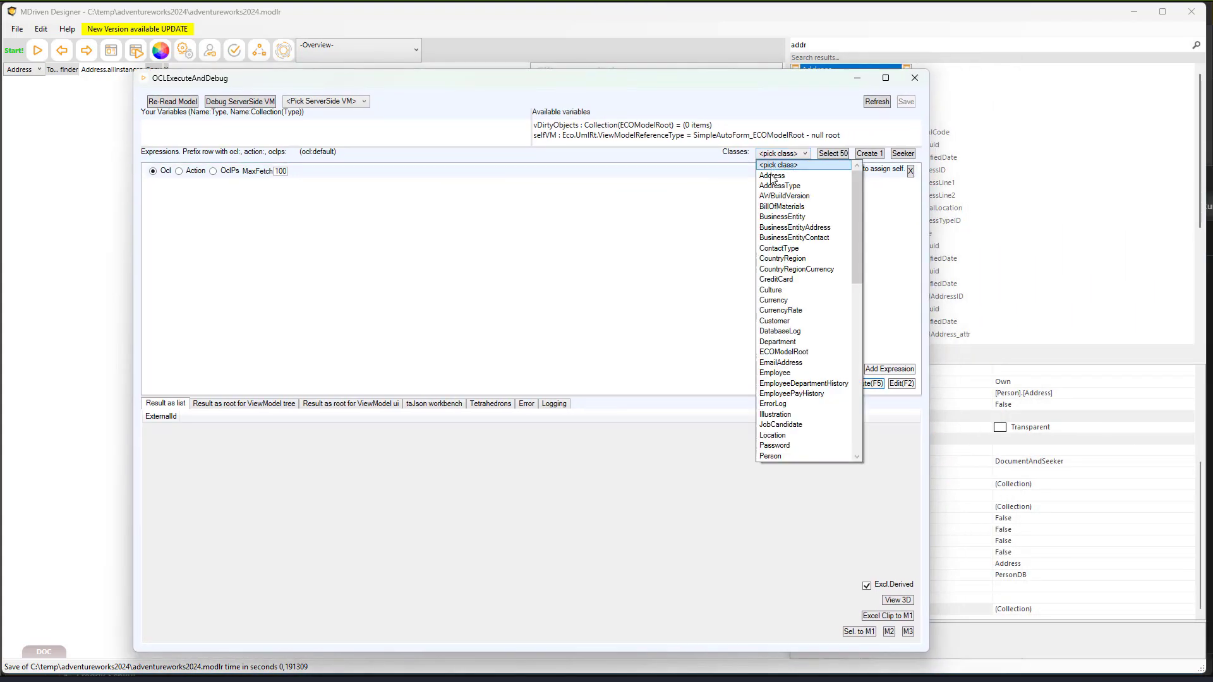
left_click(773, 175)
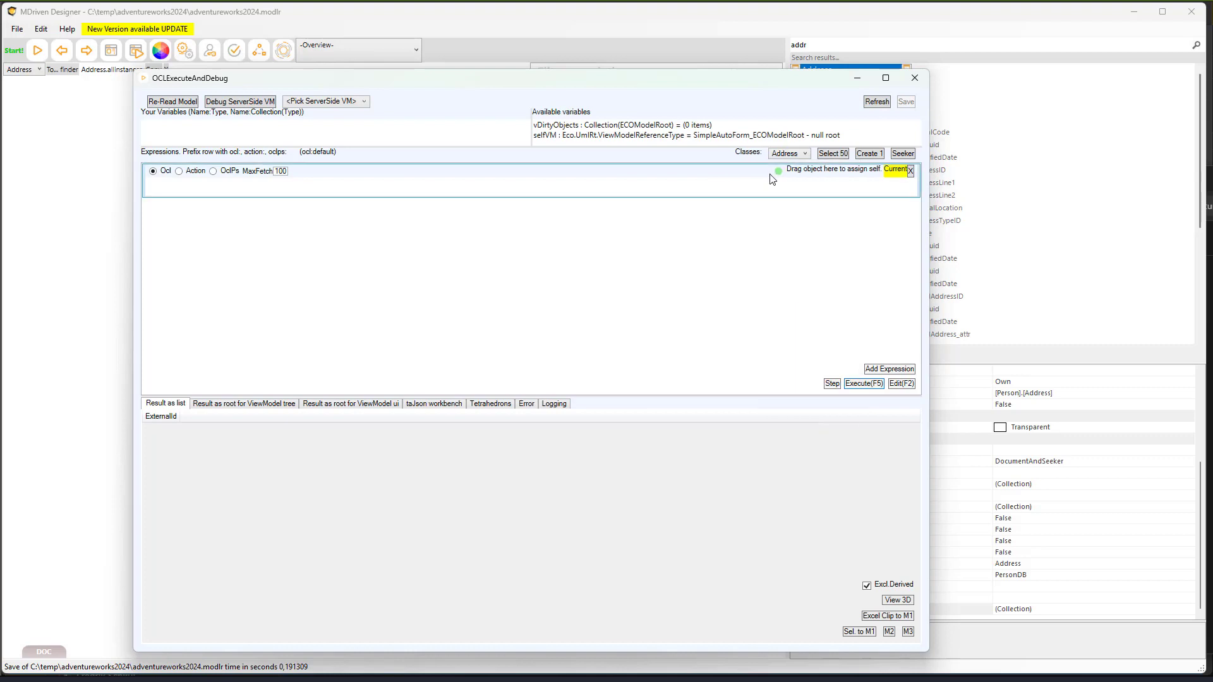
left_click(902, 153)
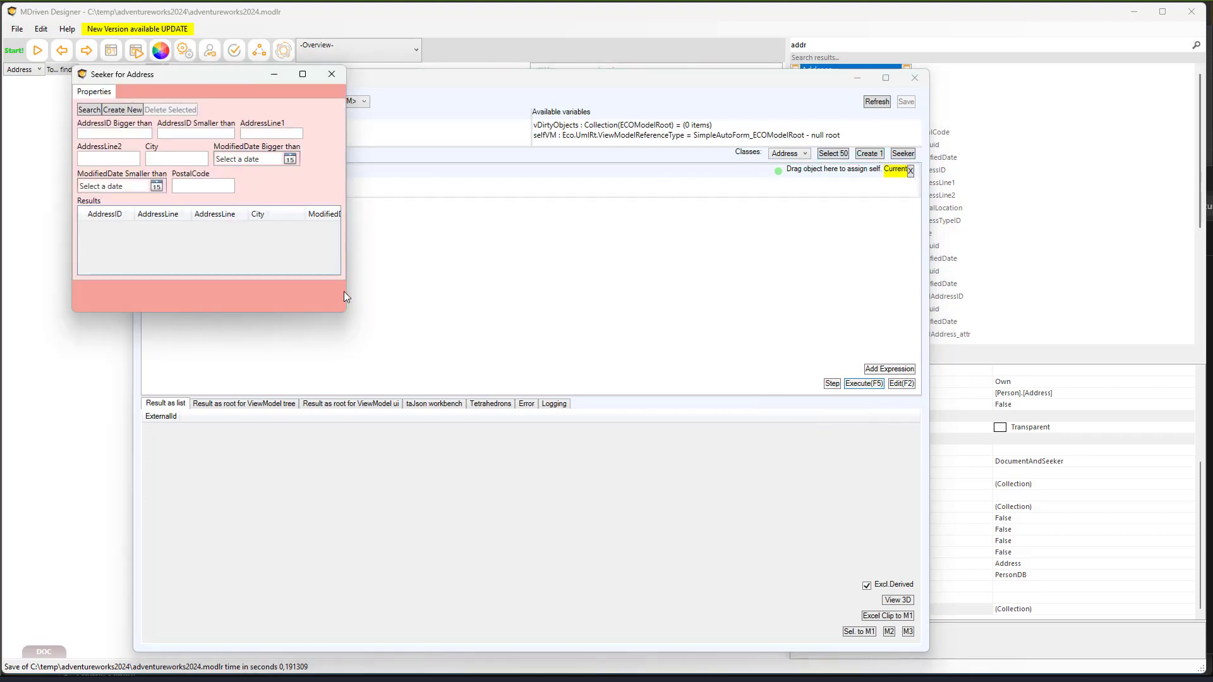
left_click_drag(345, 290, 633, 276)
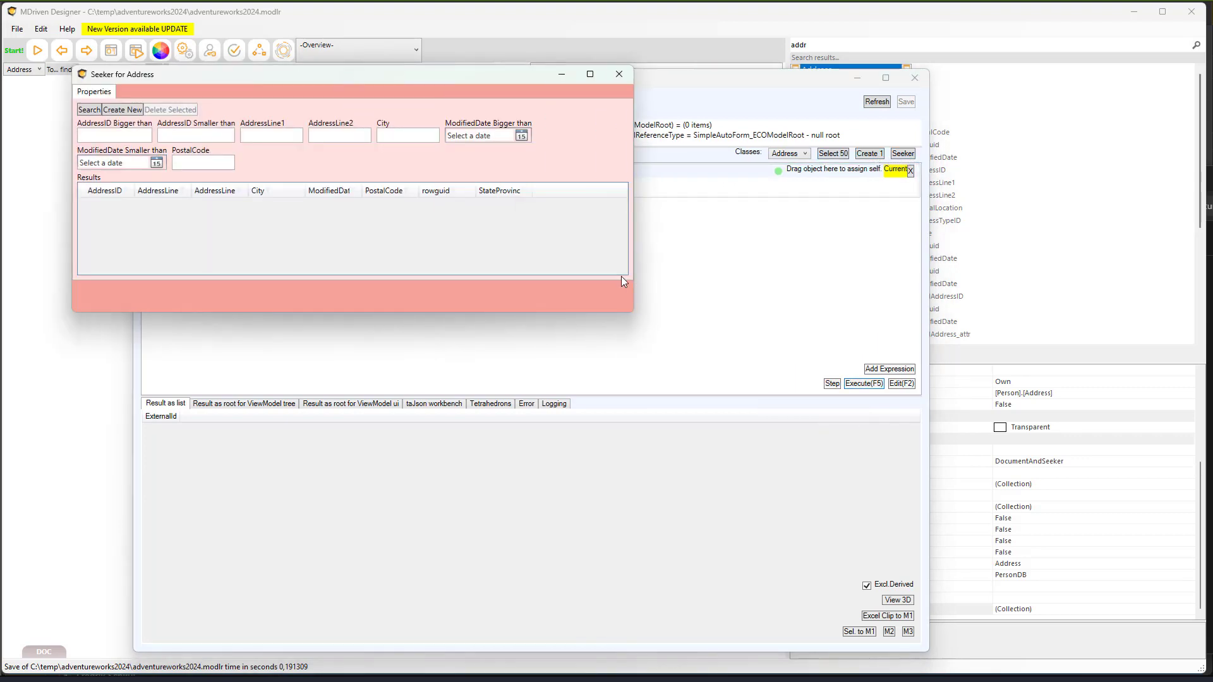
left_click(88, 111)
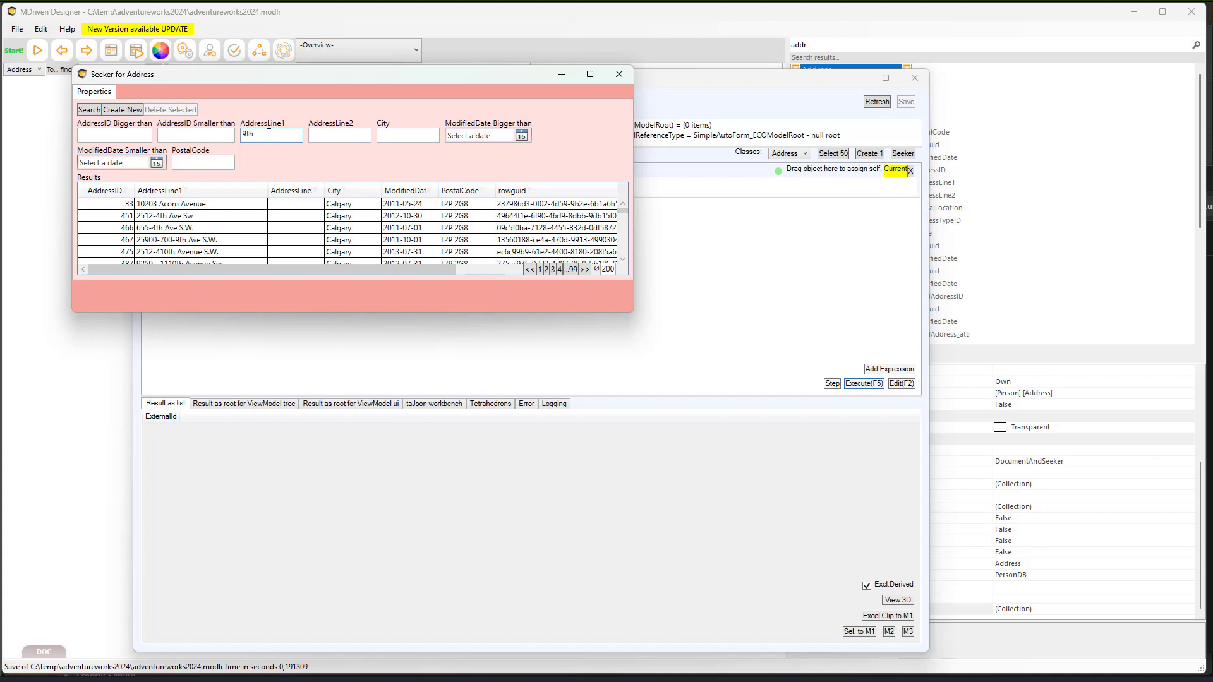
- Filter AddressLine1 on '39th' and open the 2294 West 39th St. Milwaukie address record
left_click(89, 109)
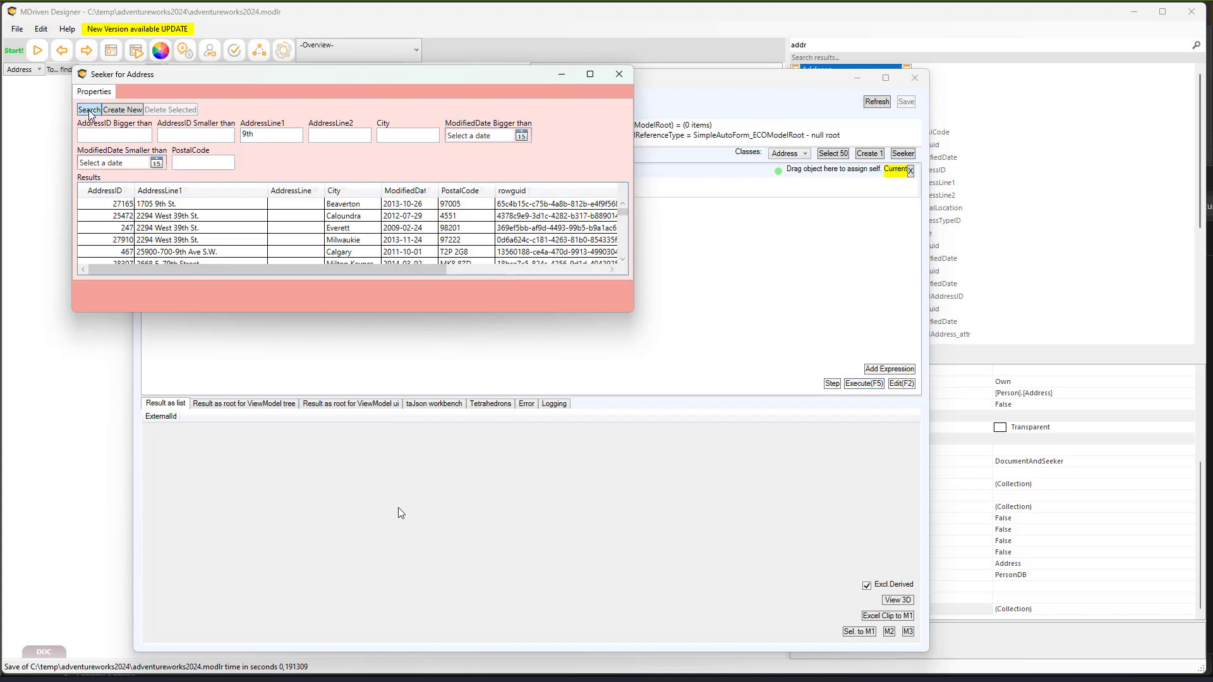
left_click_drag(635, 319, 757, 448)
left_click(189, 213)
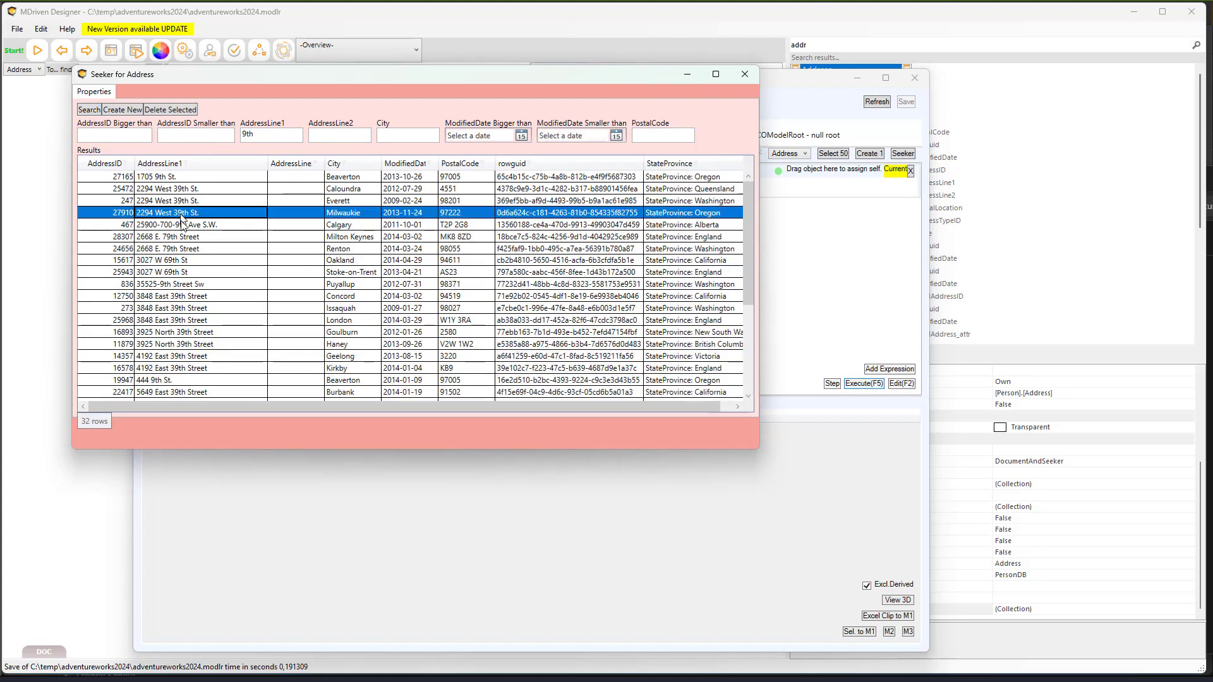
left_click(244, 135)
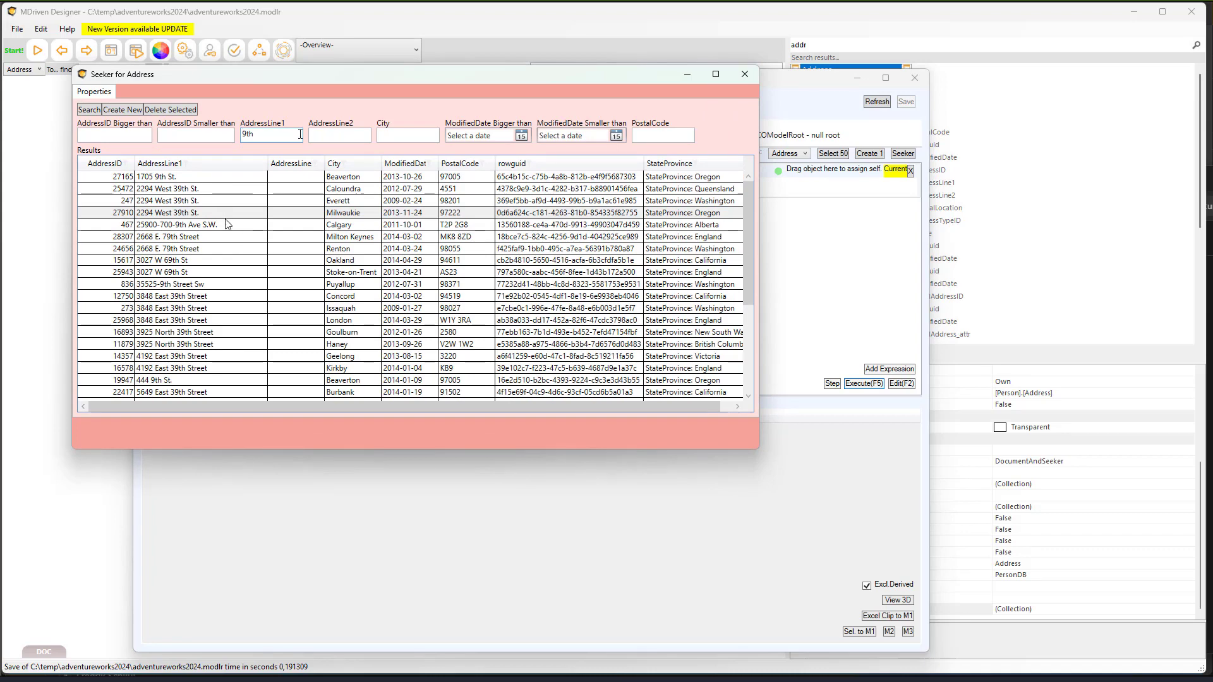
type("3")
left_click(89, 110)
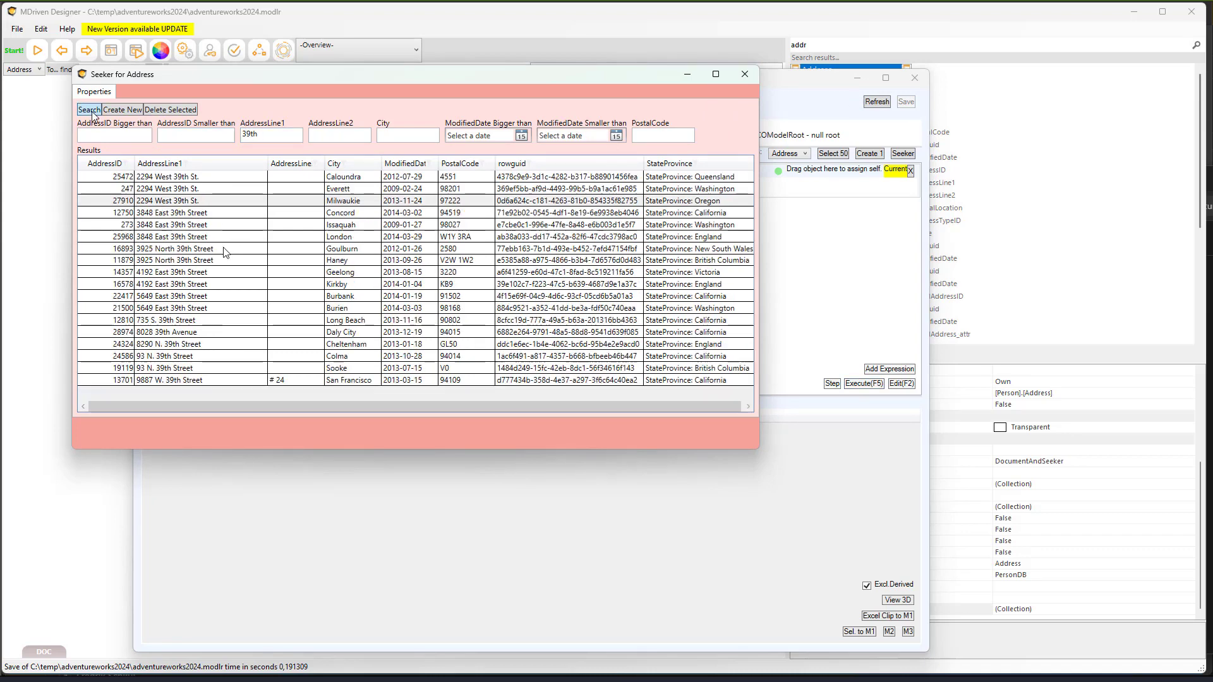
double_click(194, 202)
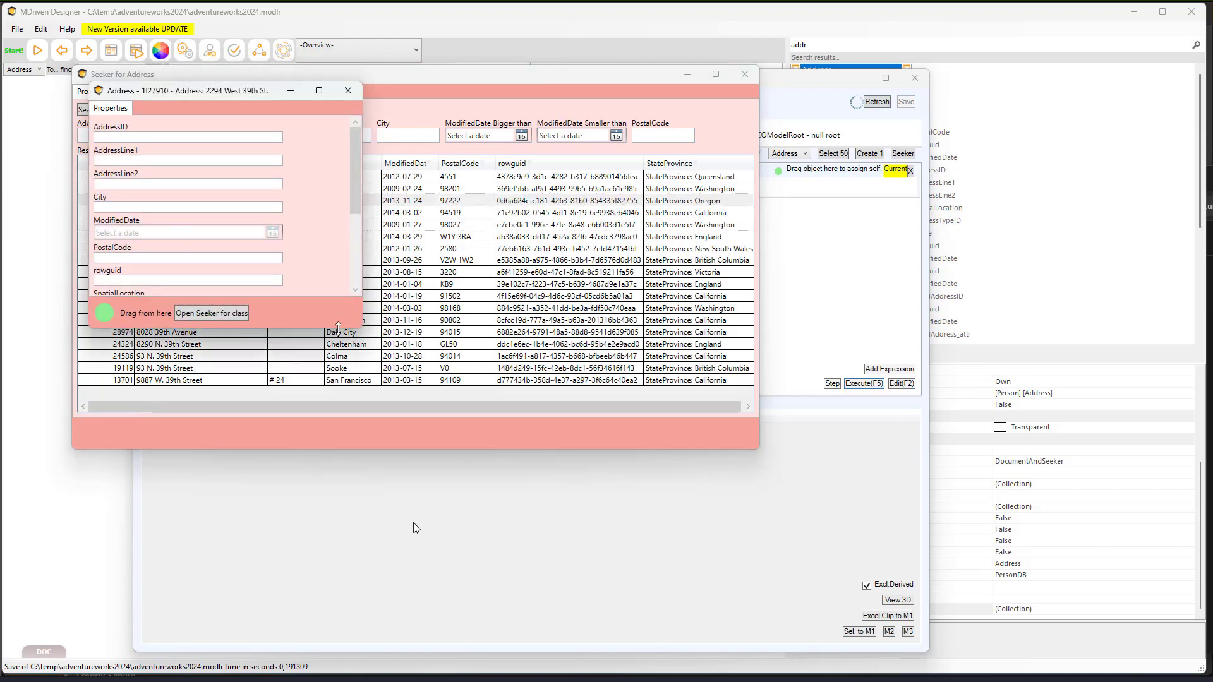
- Open the address's Oregon StateProvince record and list the addresses belonging to Oregon
left_click_drag(357, 329, 462, 477)
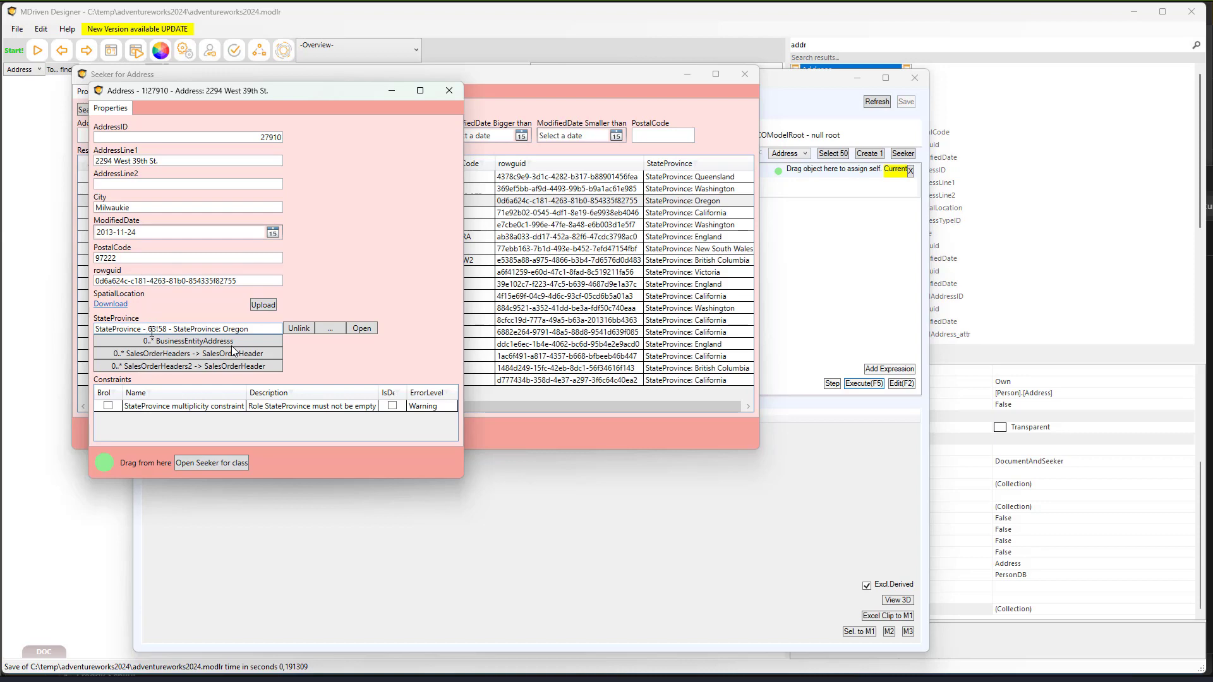
left_click(363, 328)
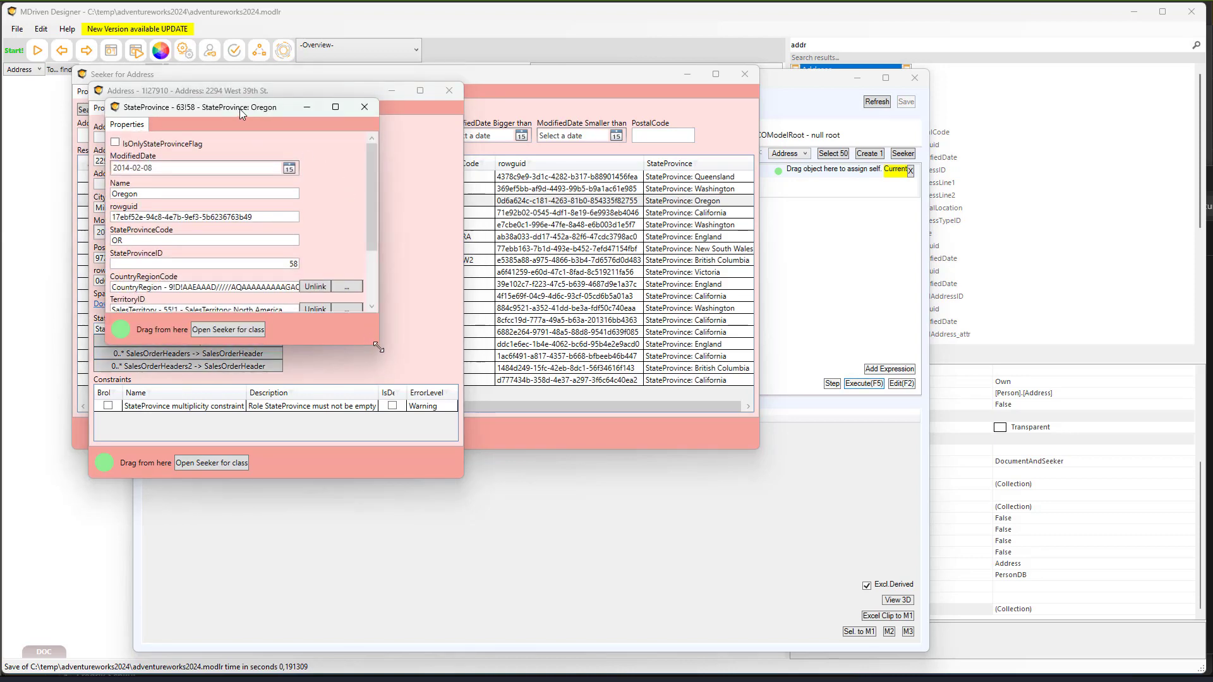
left_click_drag(374, 346, 630, 515)
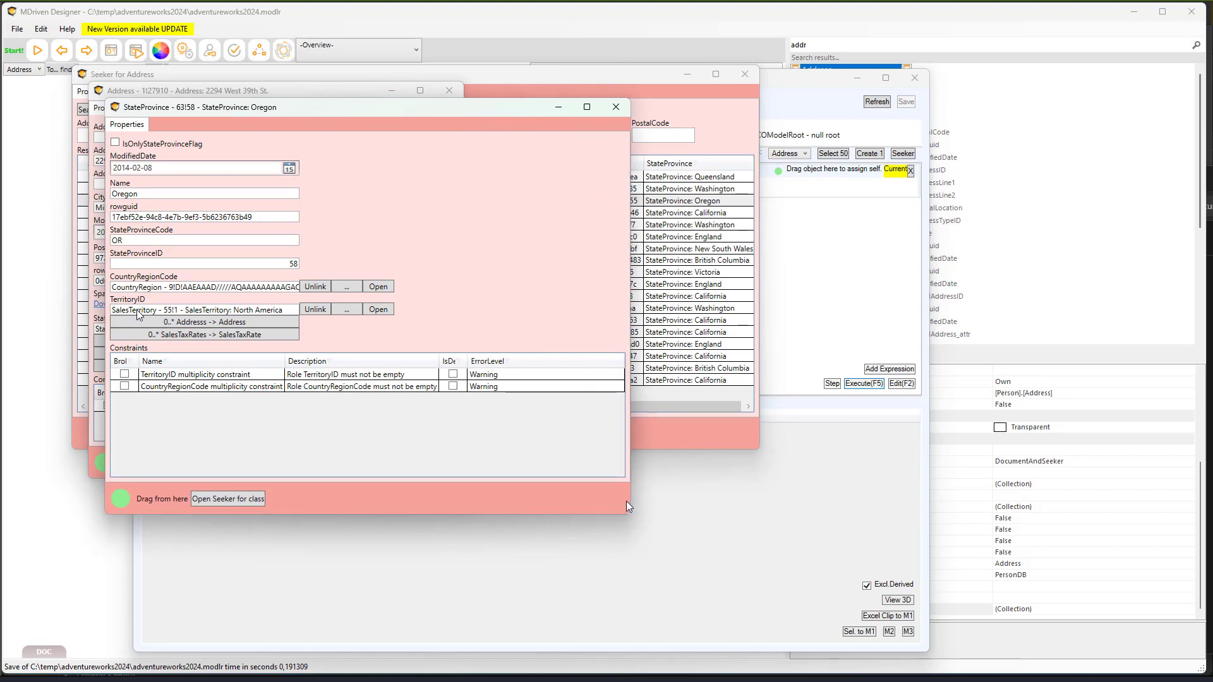
left_click(229, 323)
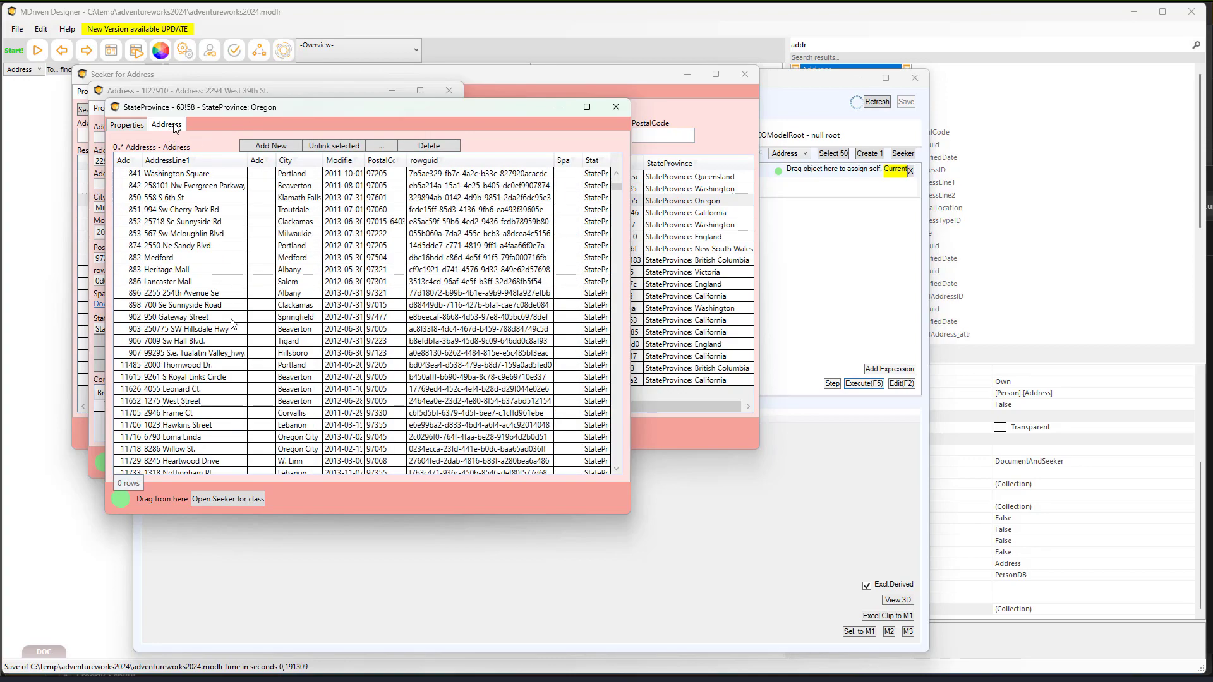
- Scroll through Oregon's address grid, then close the StateProvince and Address windows
scroll(232, 319, "down", 10)
left_click_drag(618, 195, 618, 479)
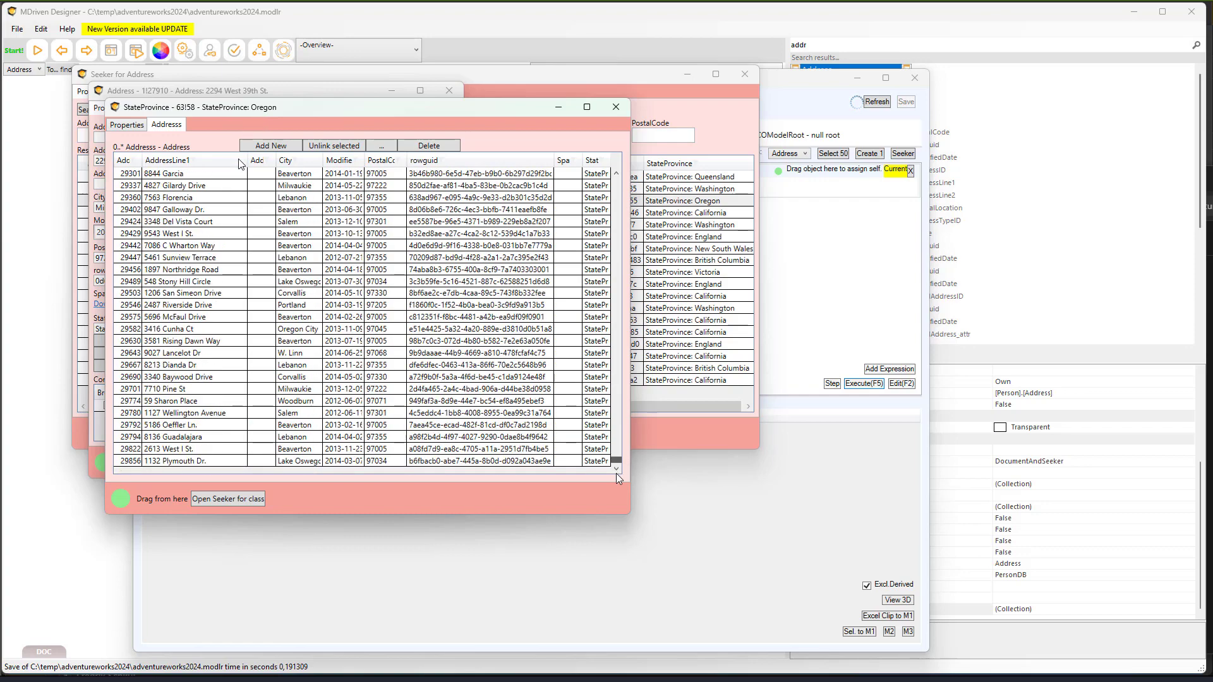
left_click(616, 107)
left_click(454, 92)
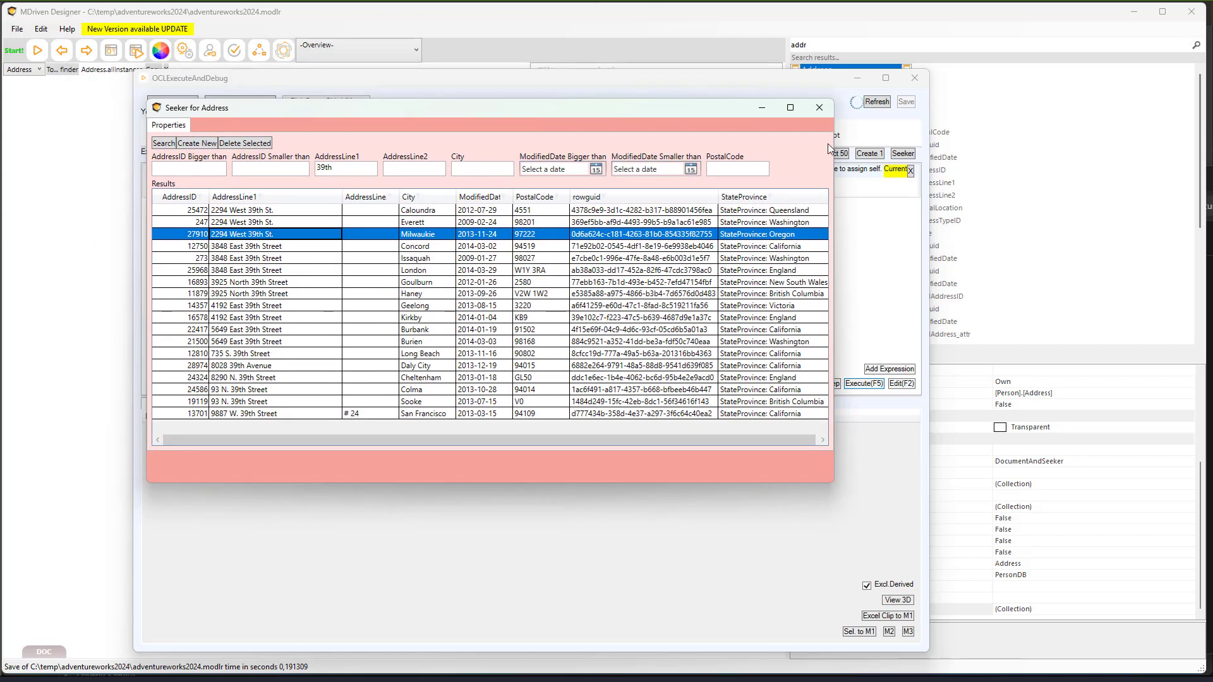
- Close the Address search, choose Product in the debugger's classes, and open its Seeker
left_click(789, 156)
left_click(790, 156)
left_click(806, 384)
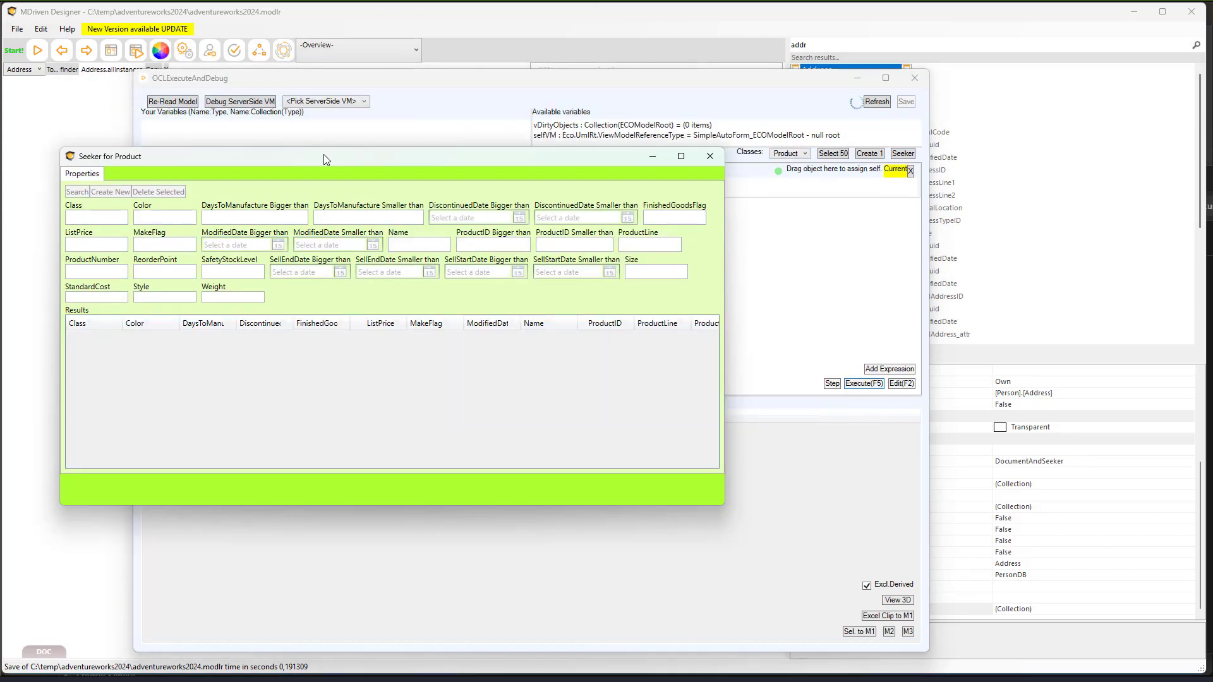
left_click(172, 105)
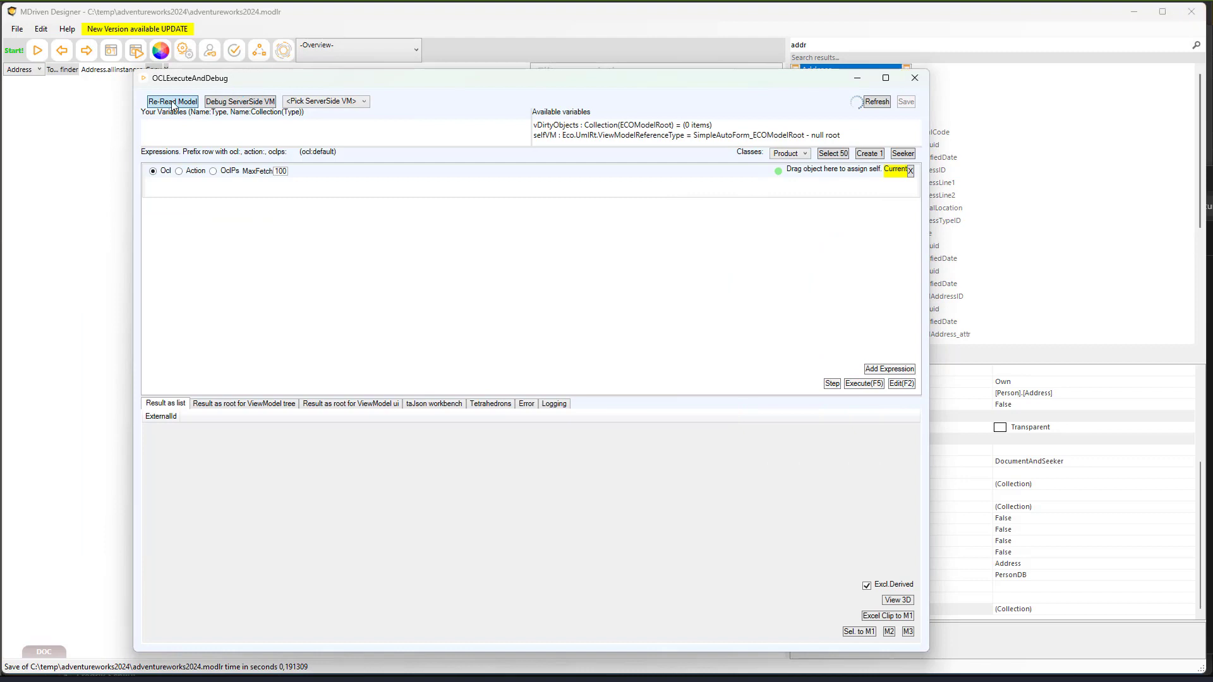
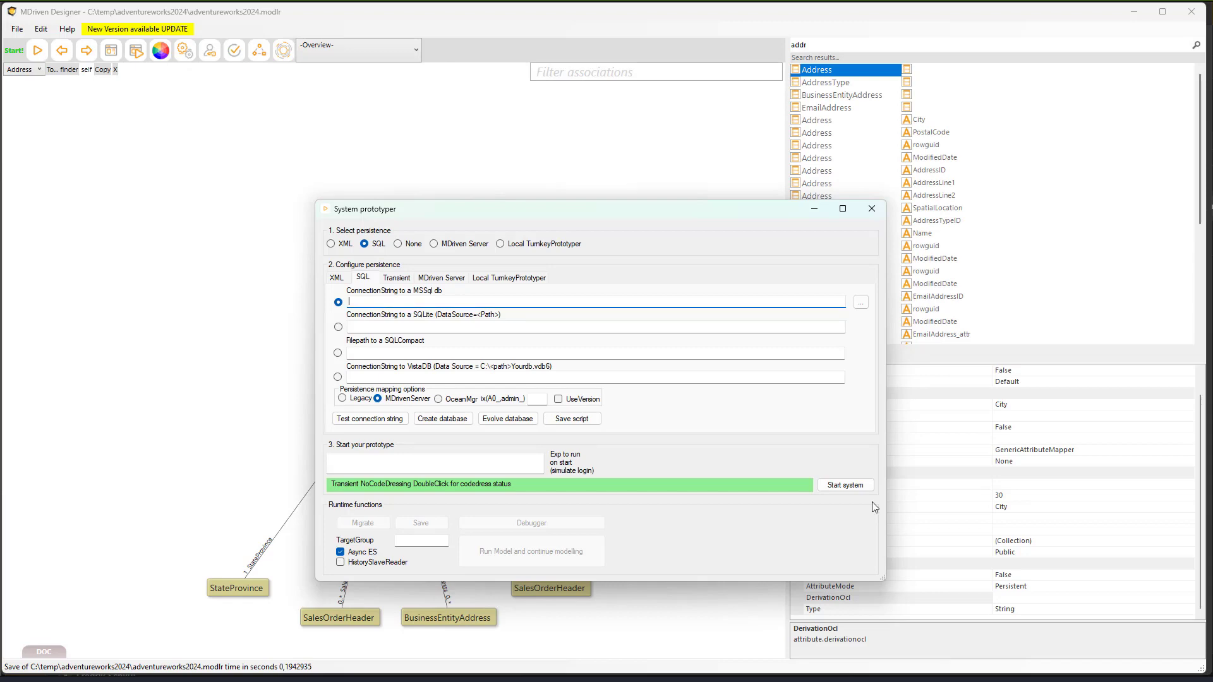
- Confirm the MSSql connection string to adventureworks2024 is valid and save the schema script
key("alt+Tab")
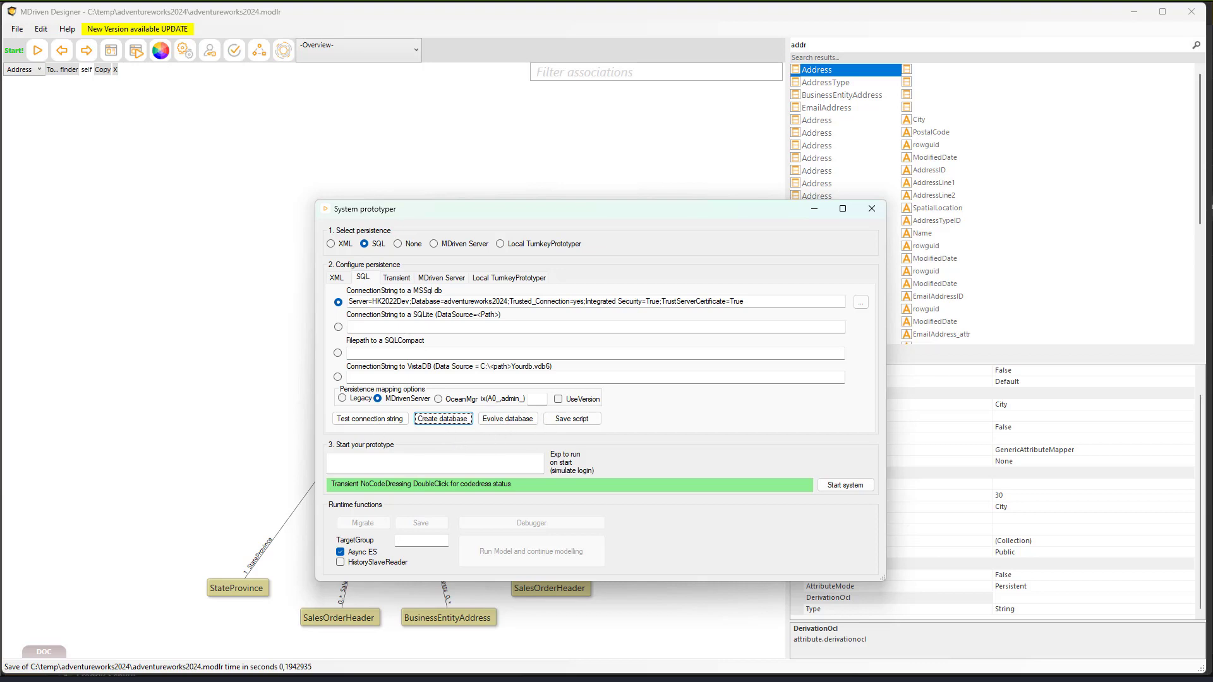
left_click(371, 419)
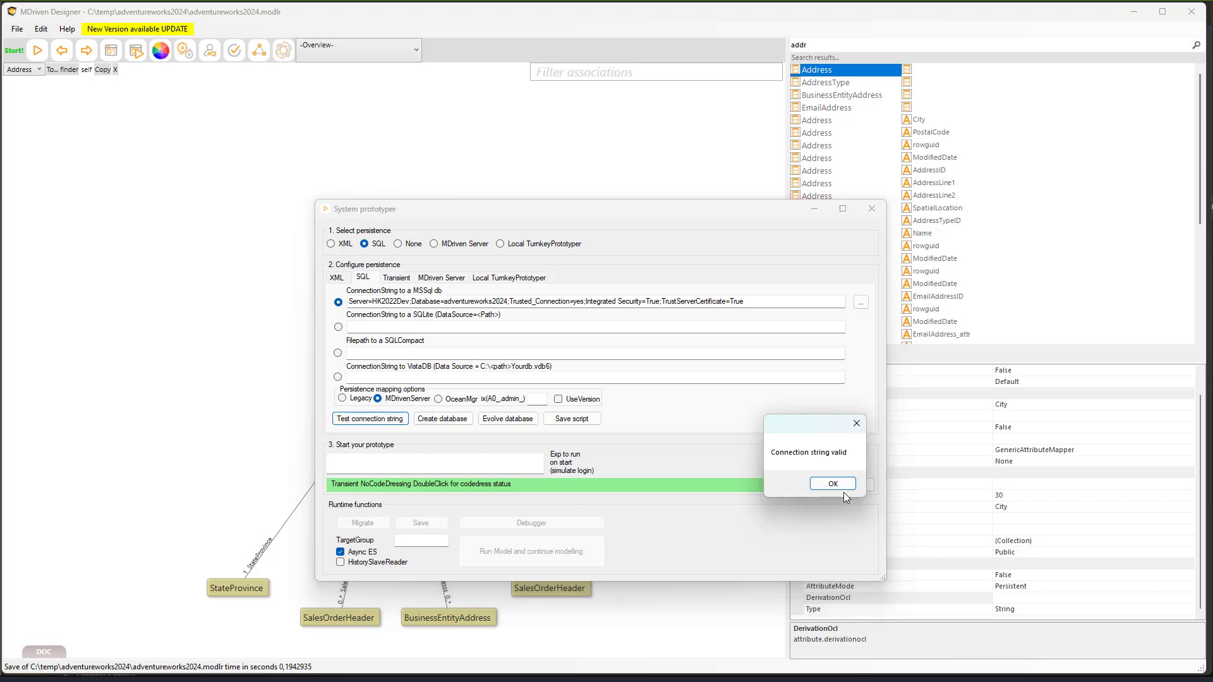
left_click(840, 487)
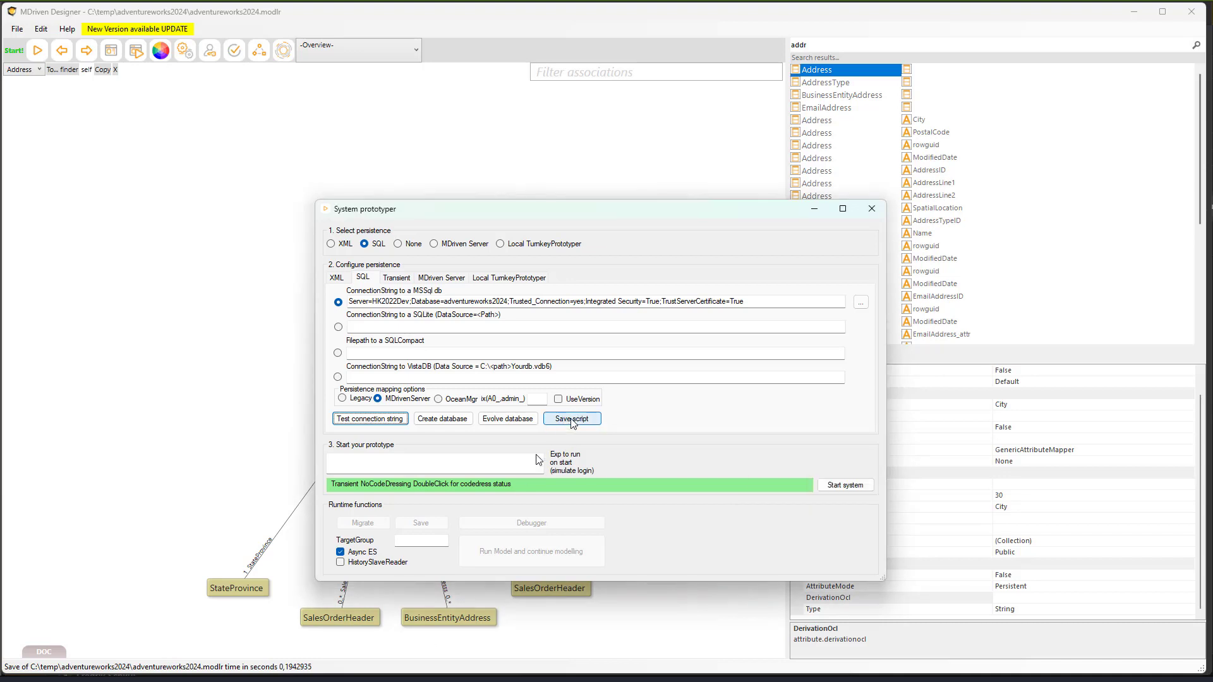
left_click(572, 419)
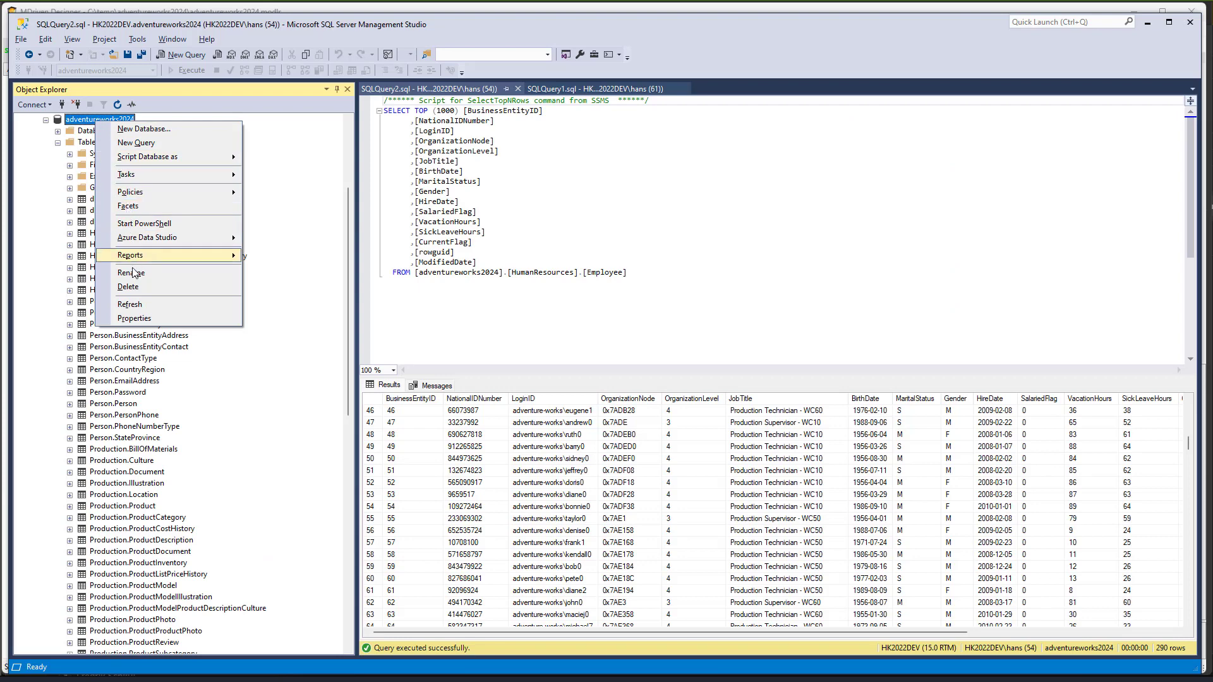
- Refresh adventureworks2024, select the top rows of dbo.ECO_ORMAPPING, and widen the OR-mapping XML column
left_click(134, 306)
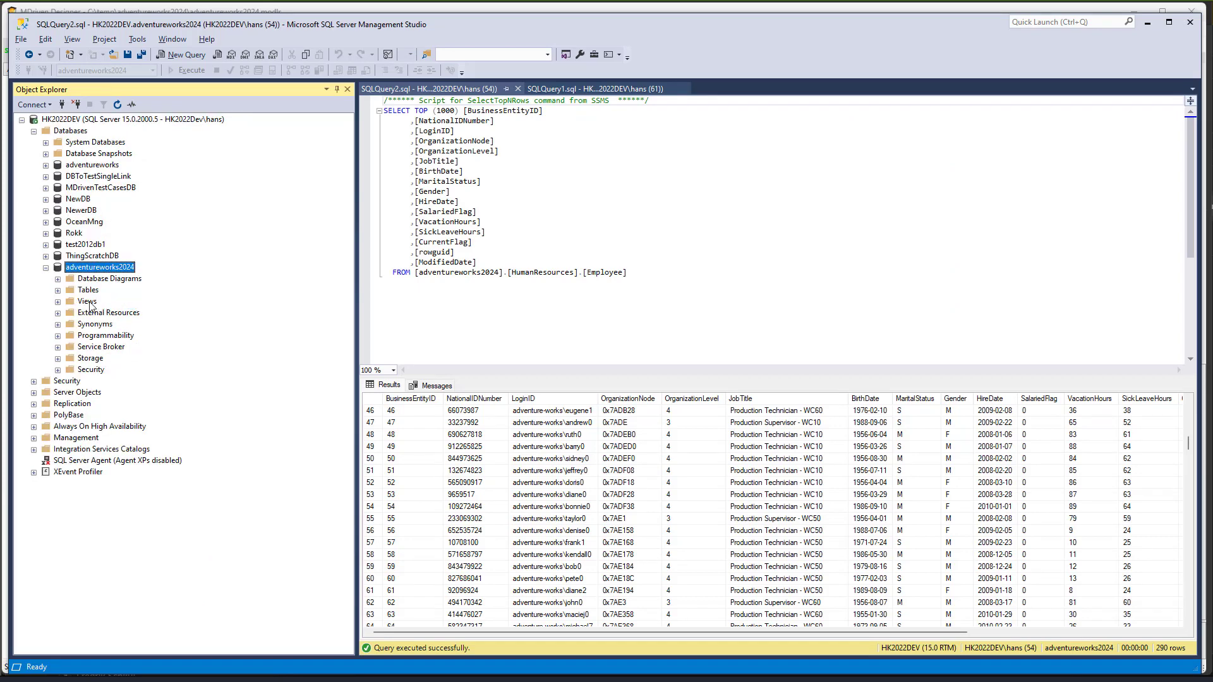
left_click(57, 290)
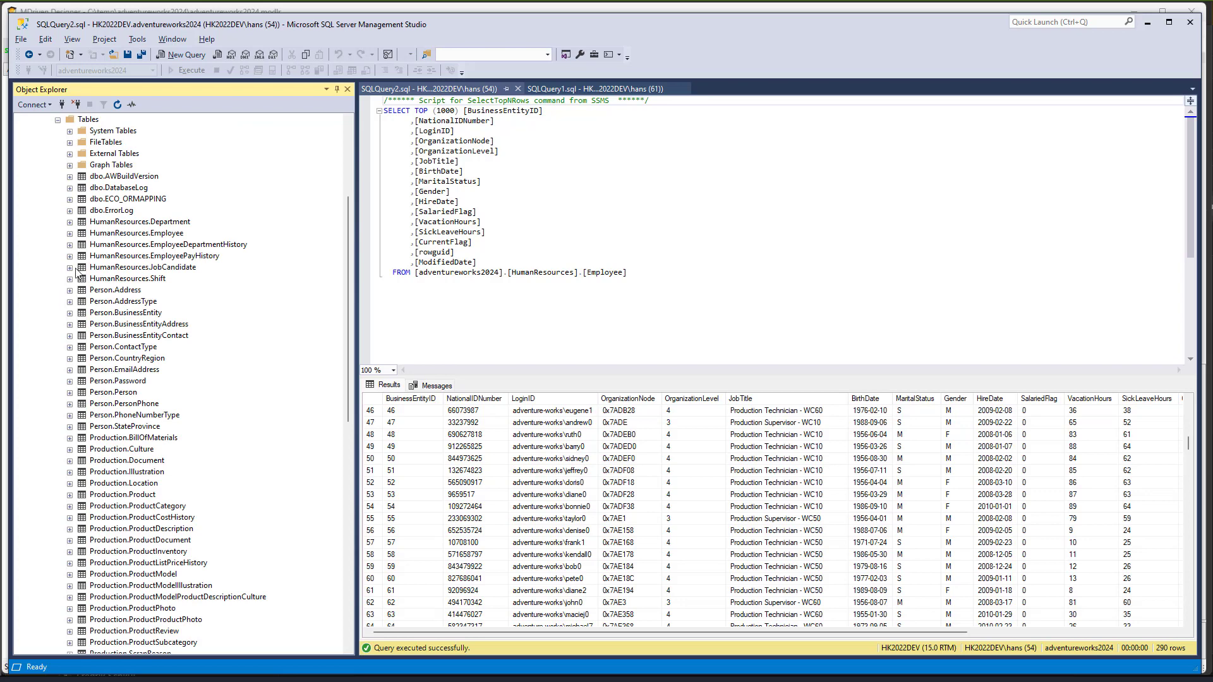
left_click(121, 200)
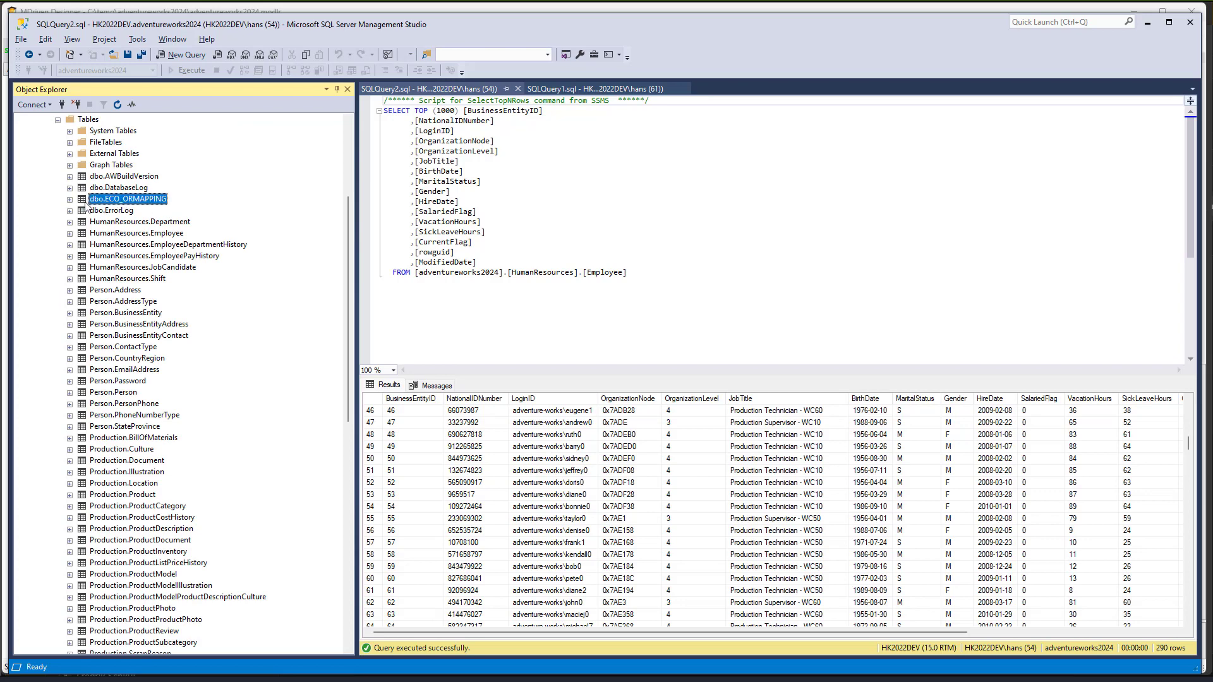
left_click(70, 200)
right_click(105, 199)
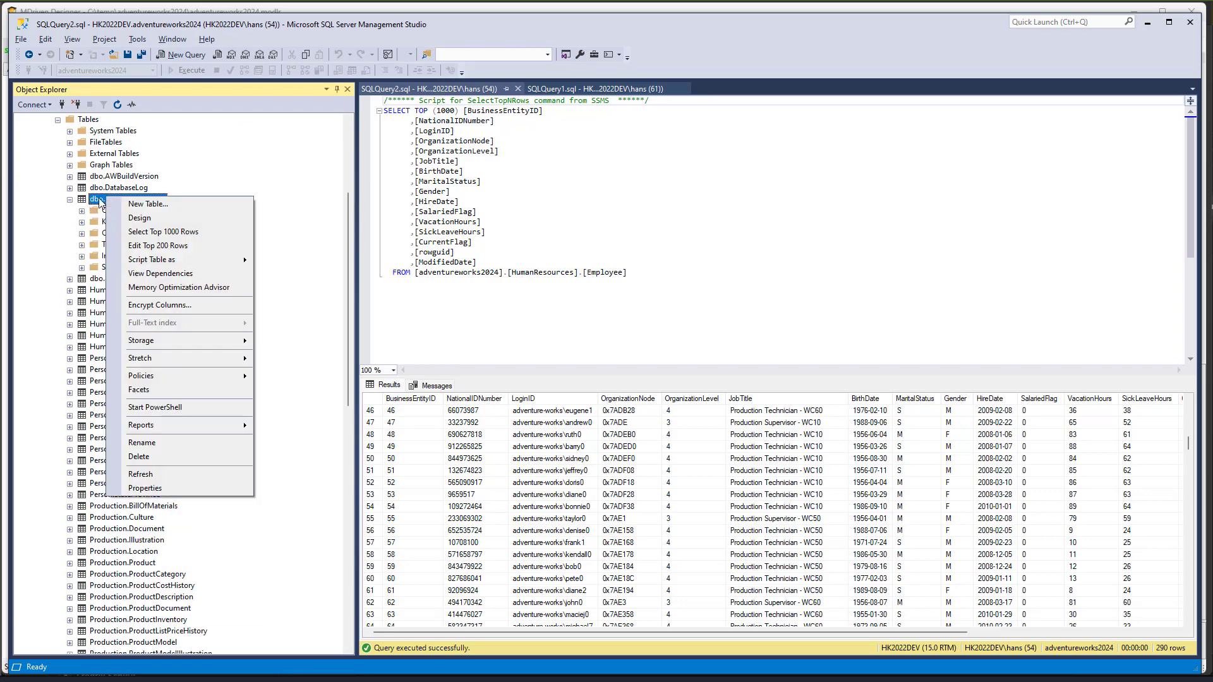
left_click(153, 235)
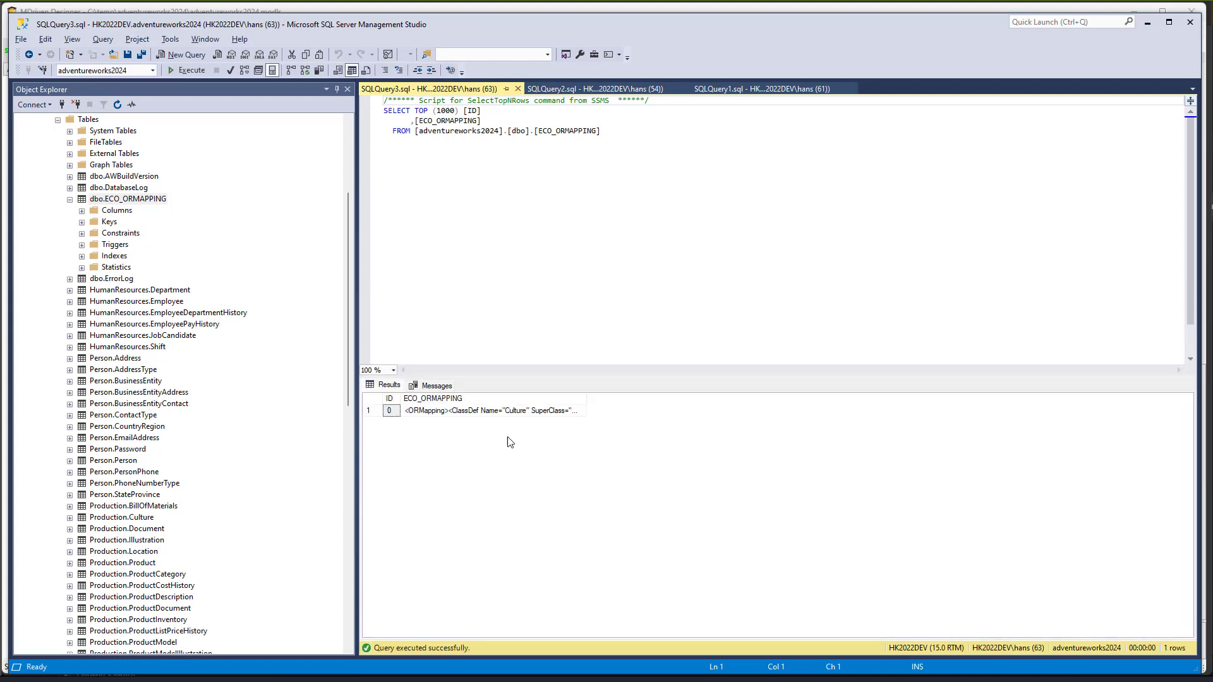
left_click(521, 413)
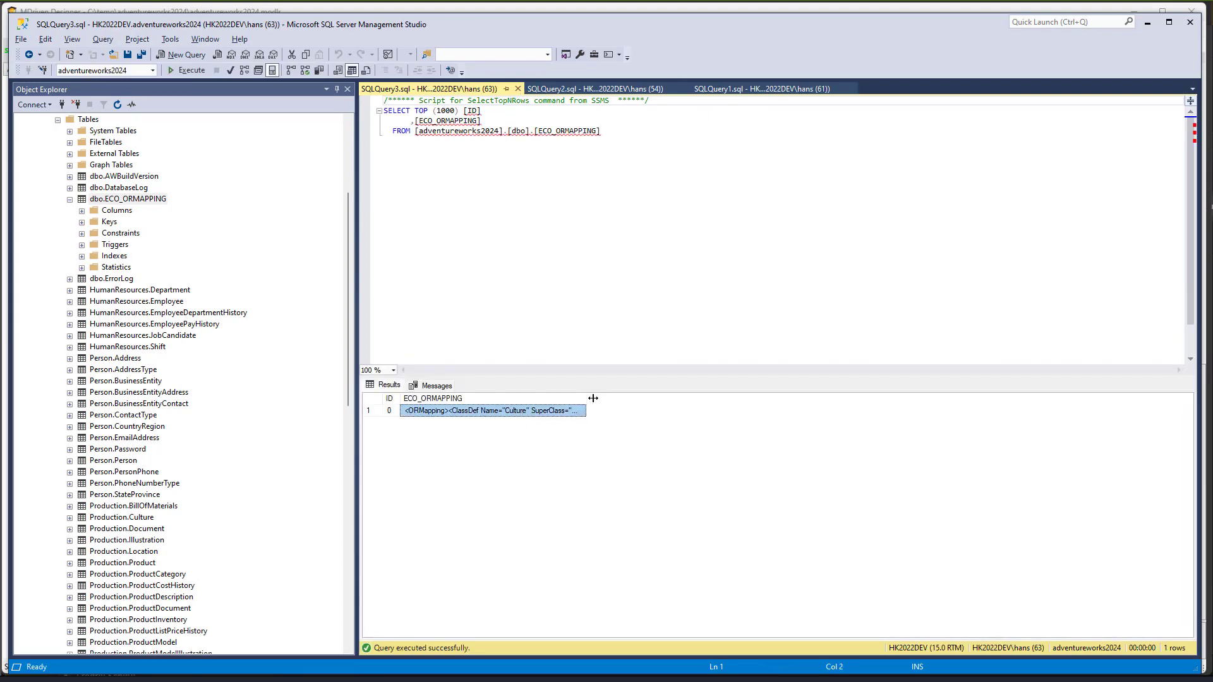
left_click_drag(586, 398, 756, 427)
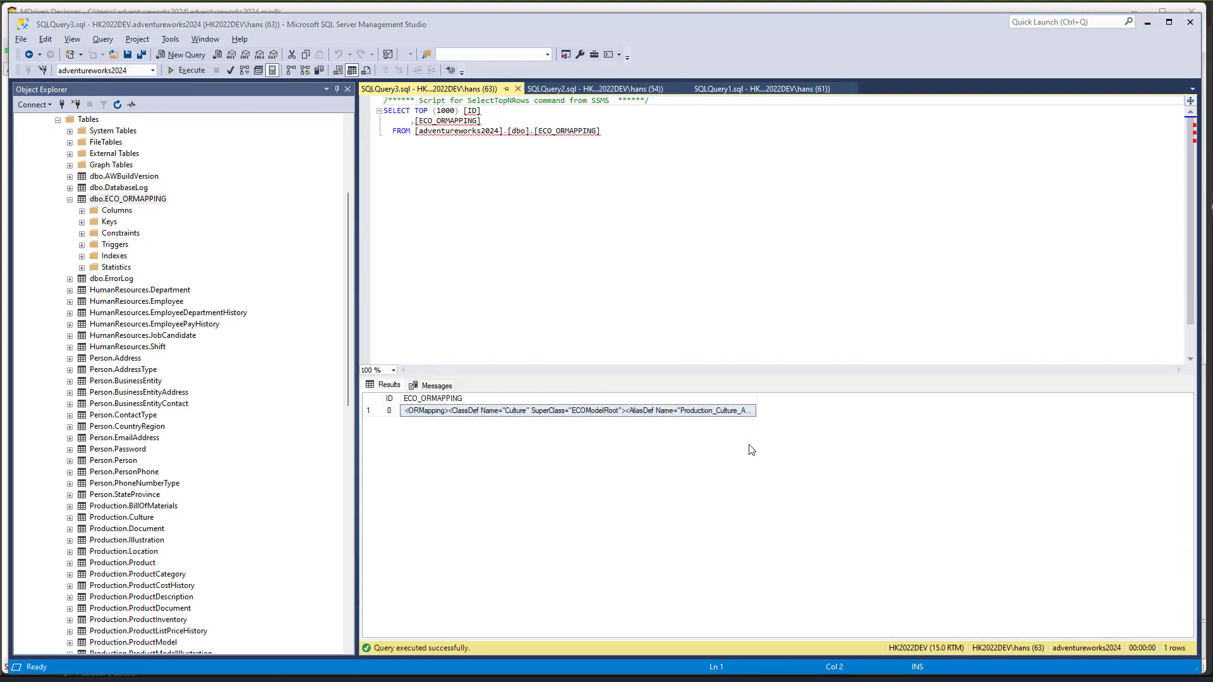
key("alt+Tab")
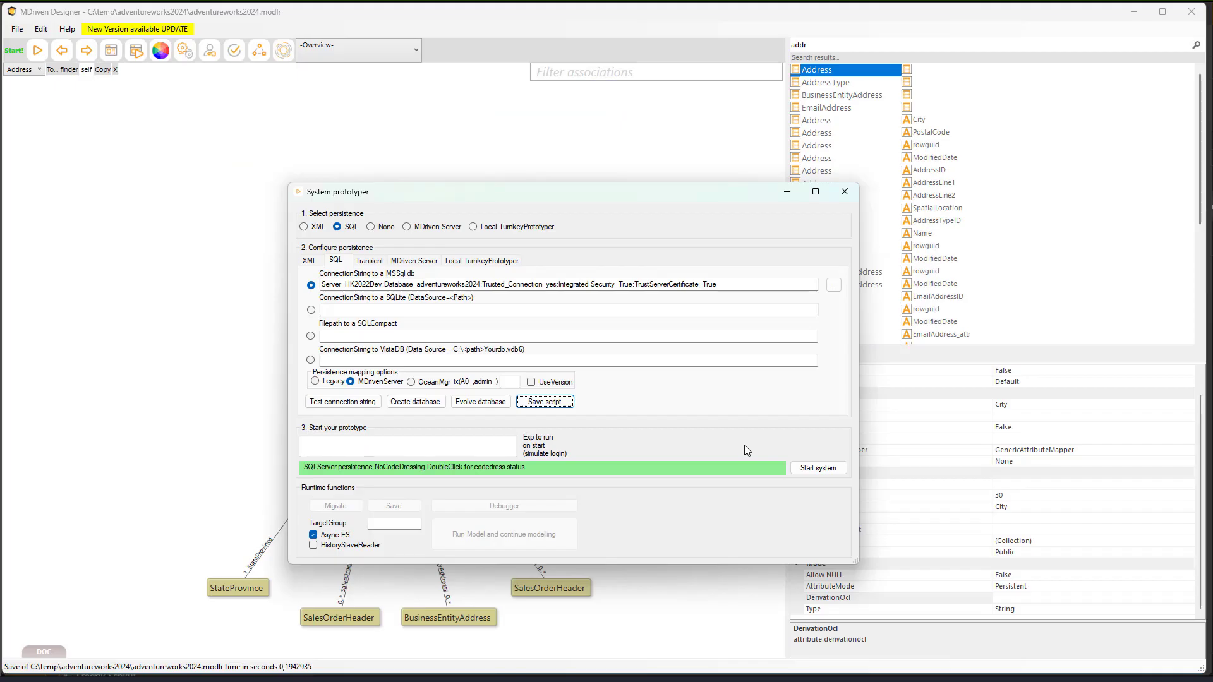
- Move the System prototyper window up and to the left
left_click_drag(676, 201, 558, 235)
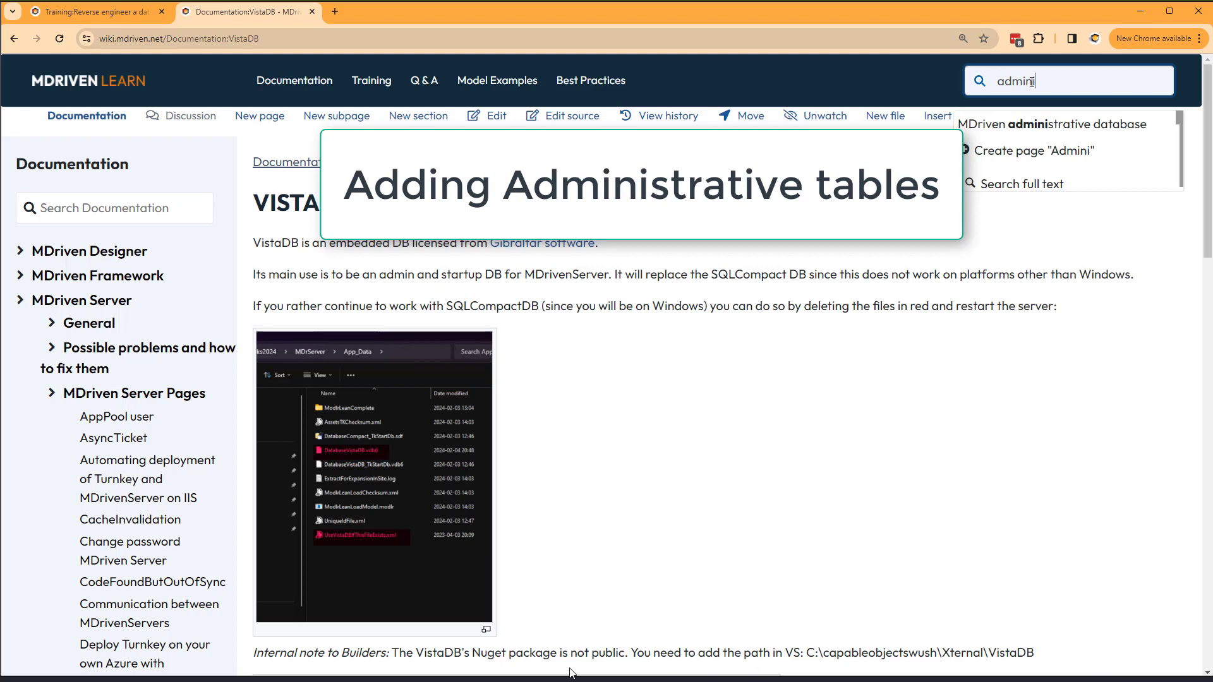
- Search the wiki for 'administrative tables' and open the MDriven administrative database tables page
type("strat")
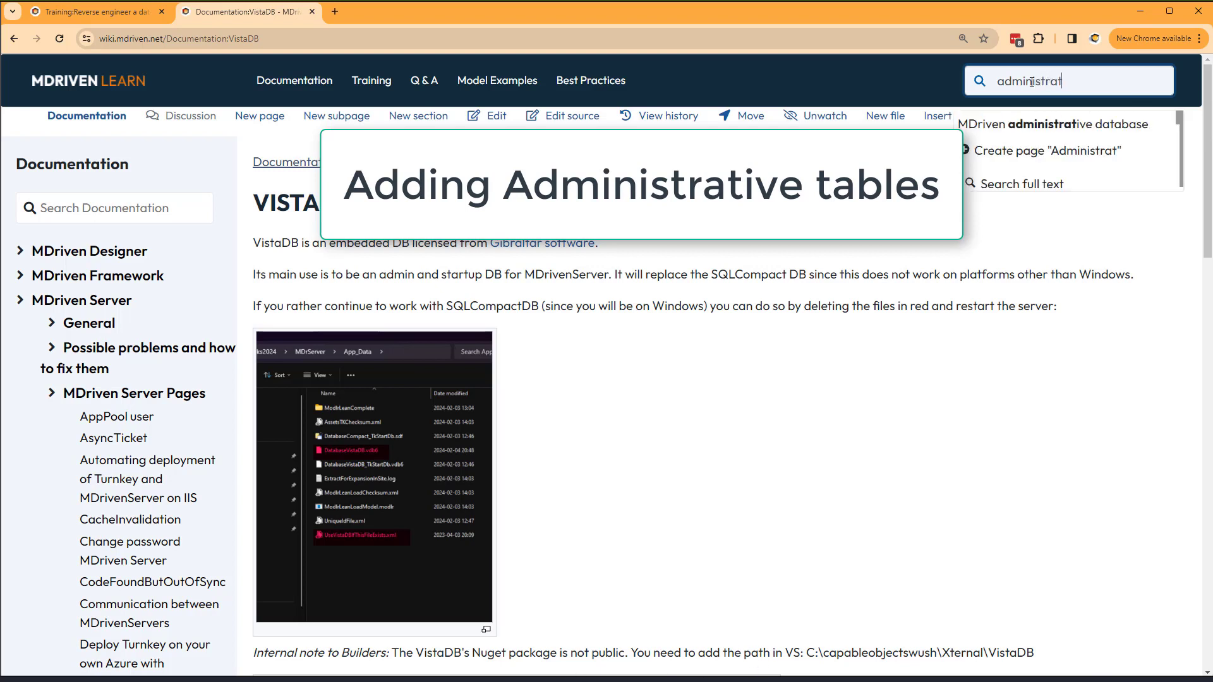
type("ive tabö")
key("BackSpace")
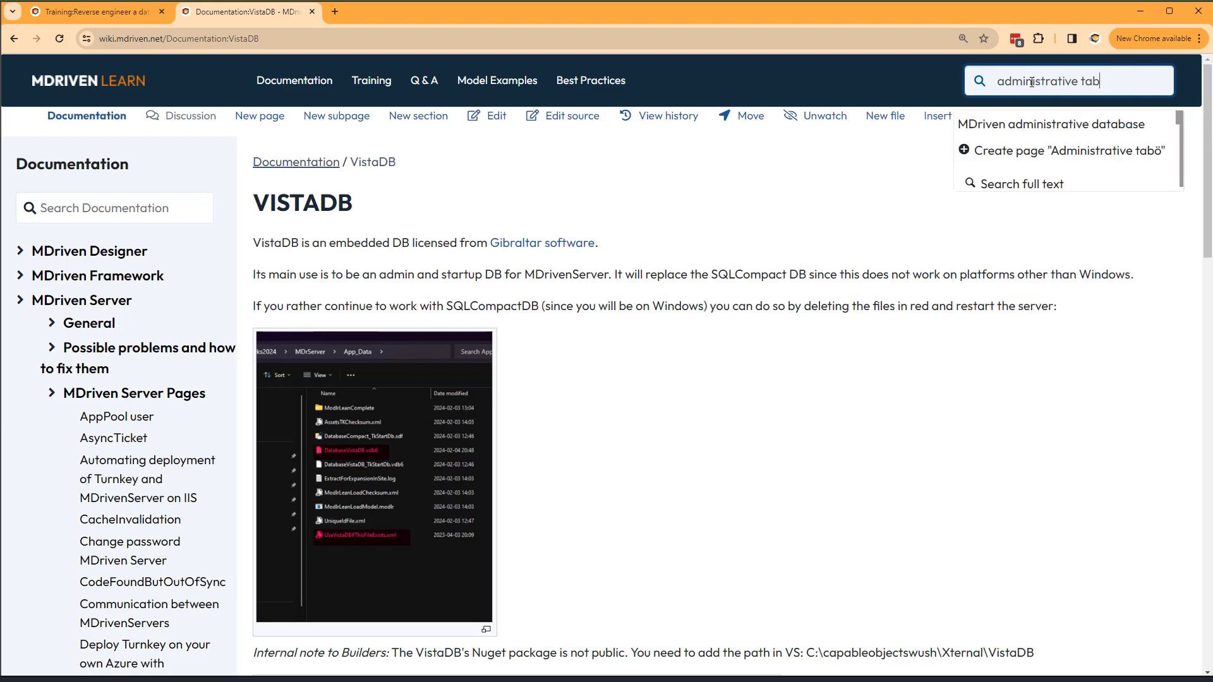
type("les")
key("Return")
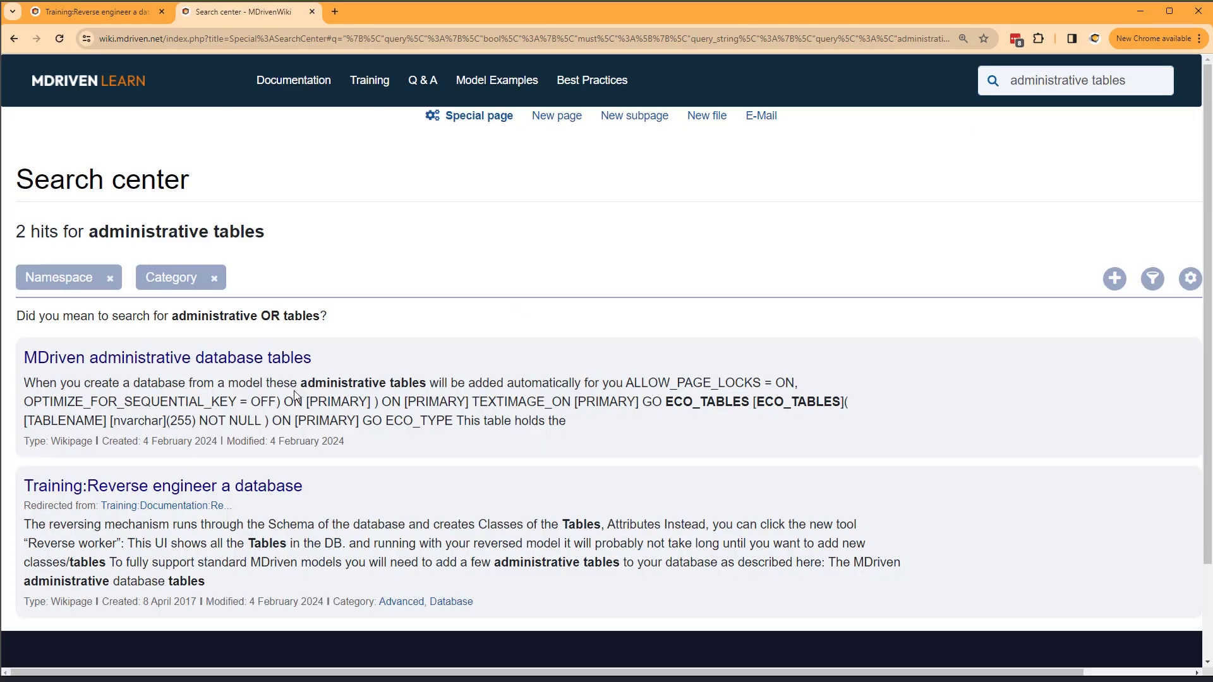
left_click(258, 365)
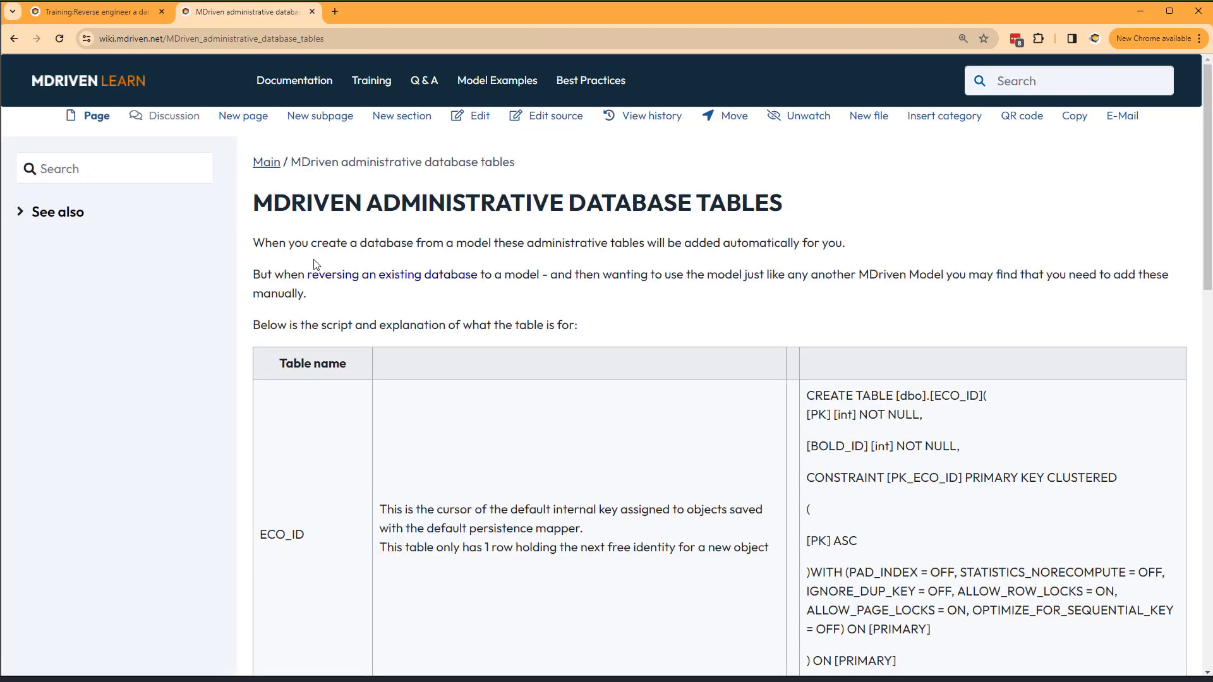
- Highlight the ECO_ID and ECO_ORMAPPING table names and select the ECO_ID and ECO_TABLES creation scripts
scroll(315, 264, "down", 2)
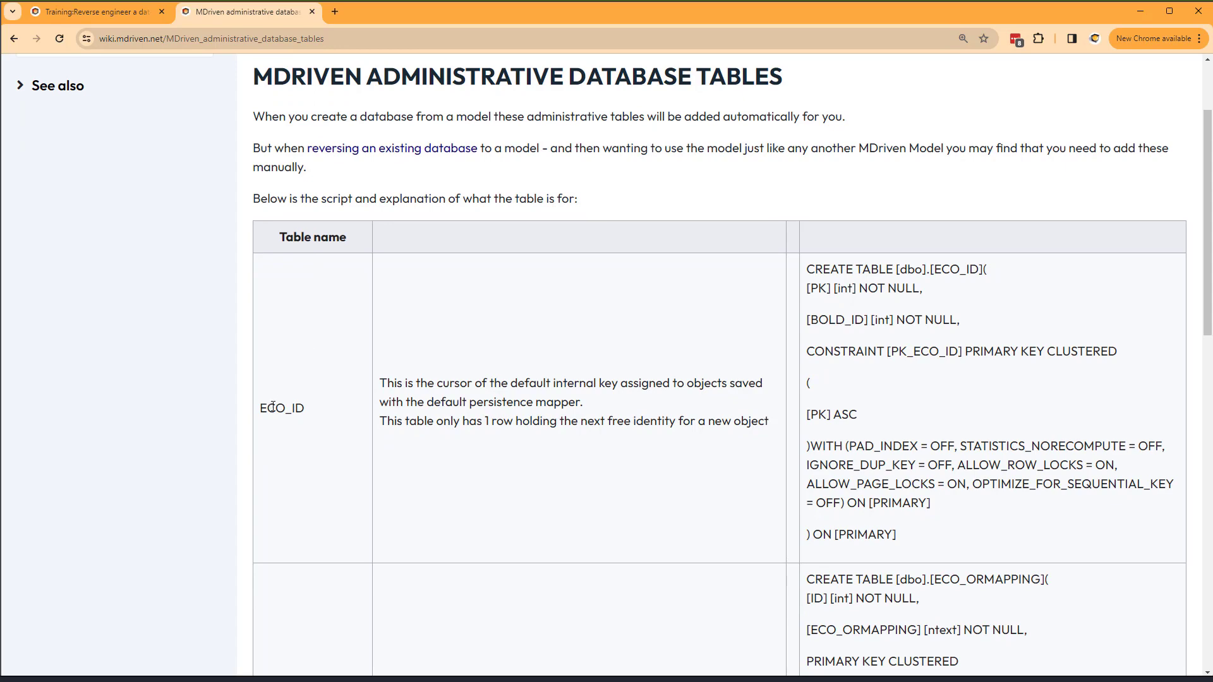
double_click(272, 407)
scroll(466, 537, "down", 5)
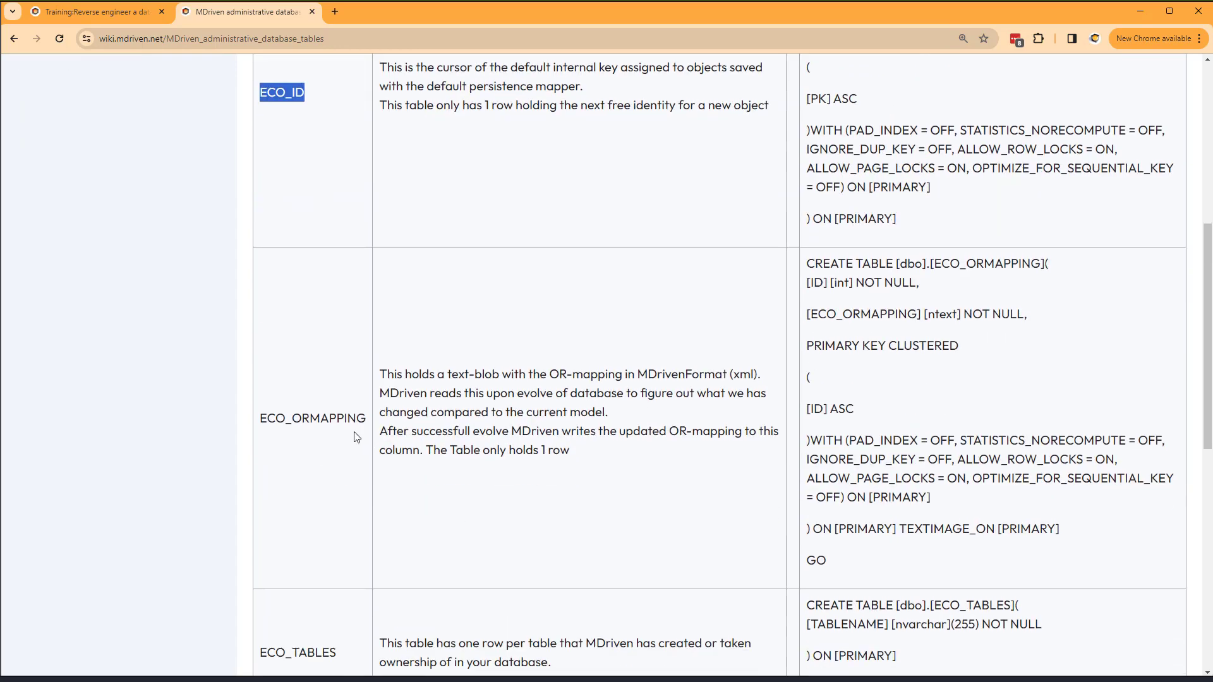
double_click(354, 432)
scroll(336, 467, "down", 4)
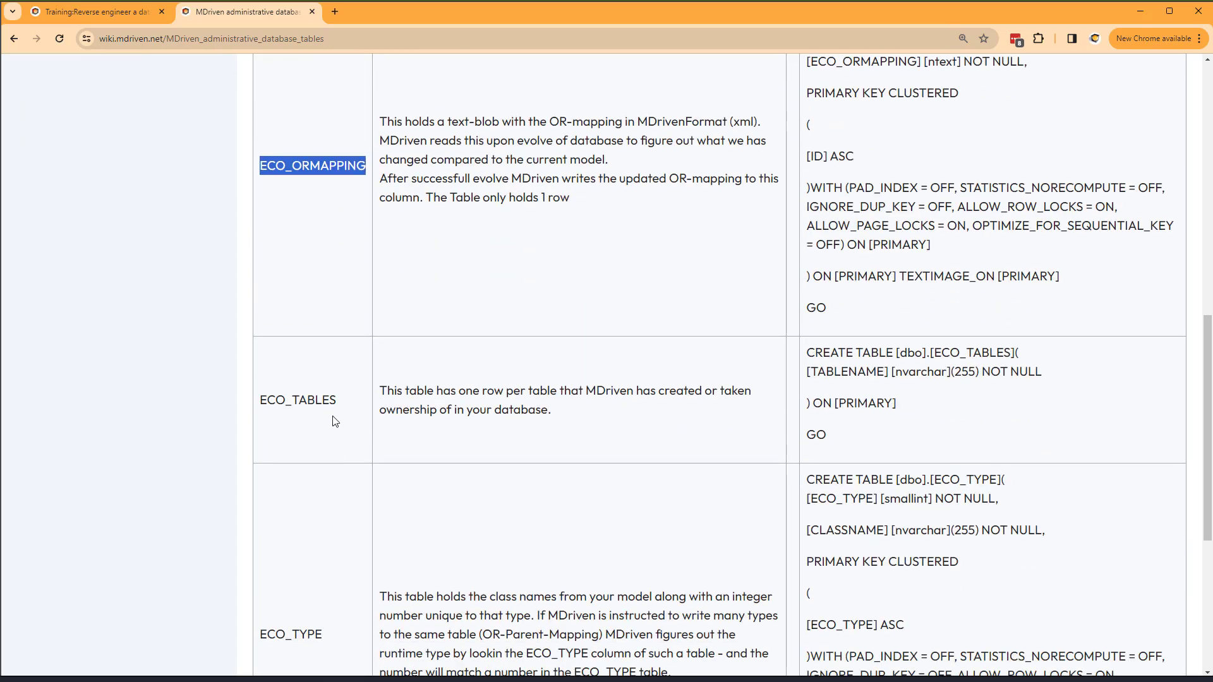
scroll(312, 433, "down", 2)
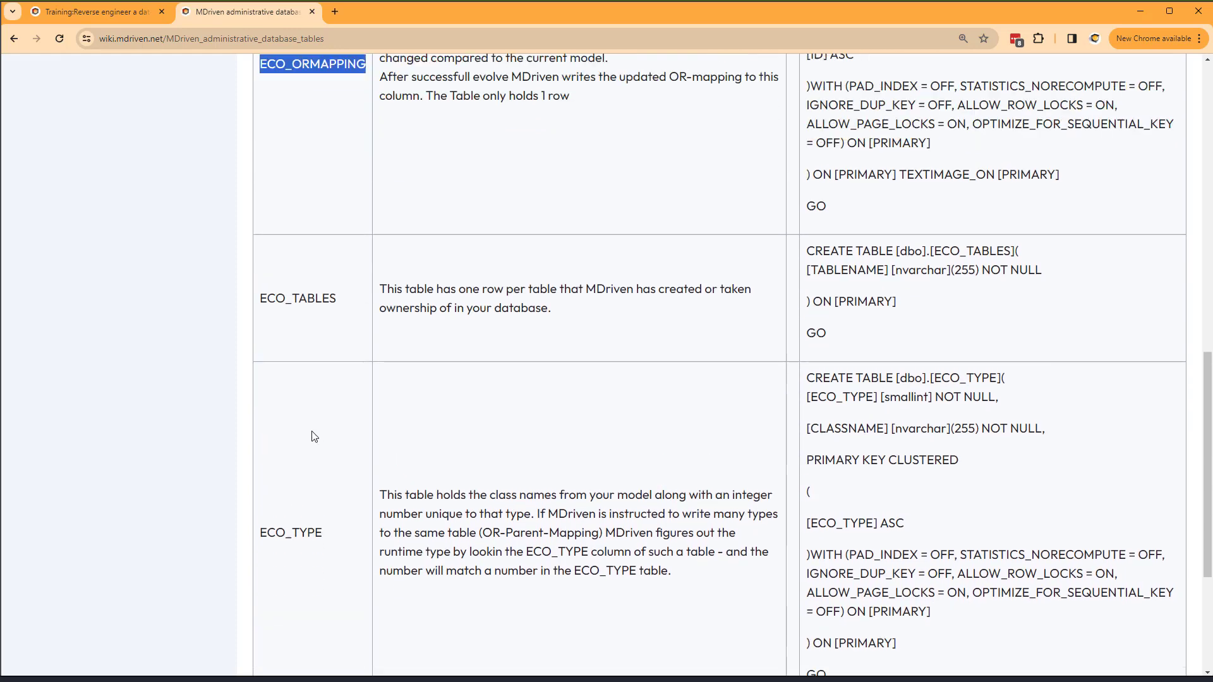
scroll(311, 433, "up", 10)
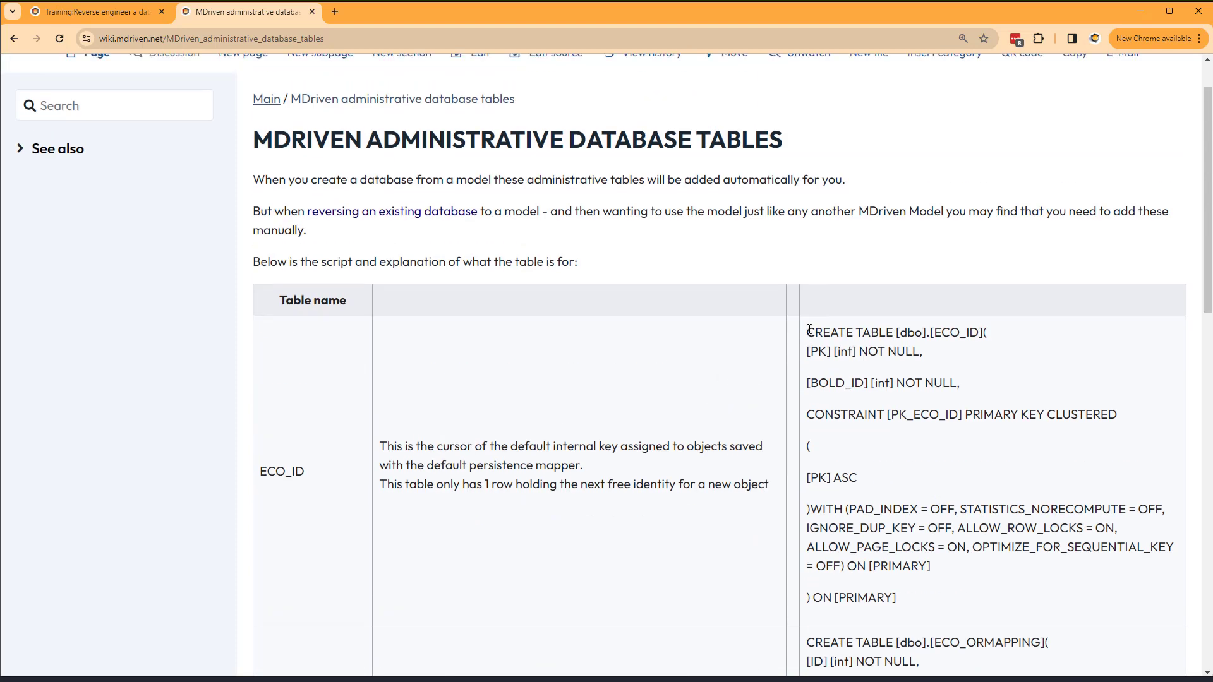
left_click_drag(807, 334, 935, 515)
scroll(935, 515, "down", 5)
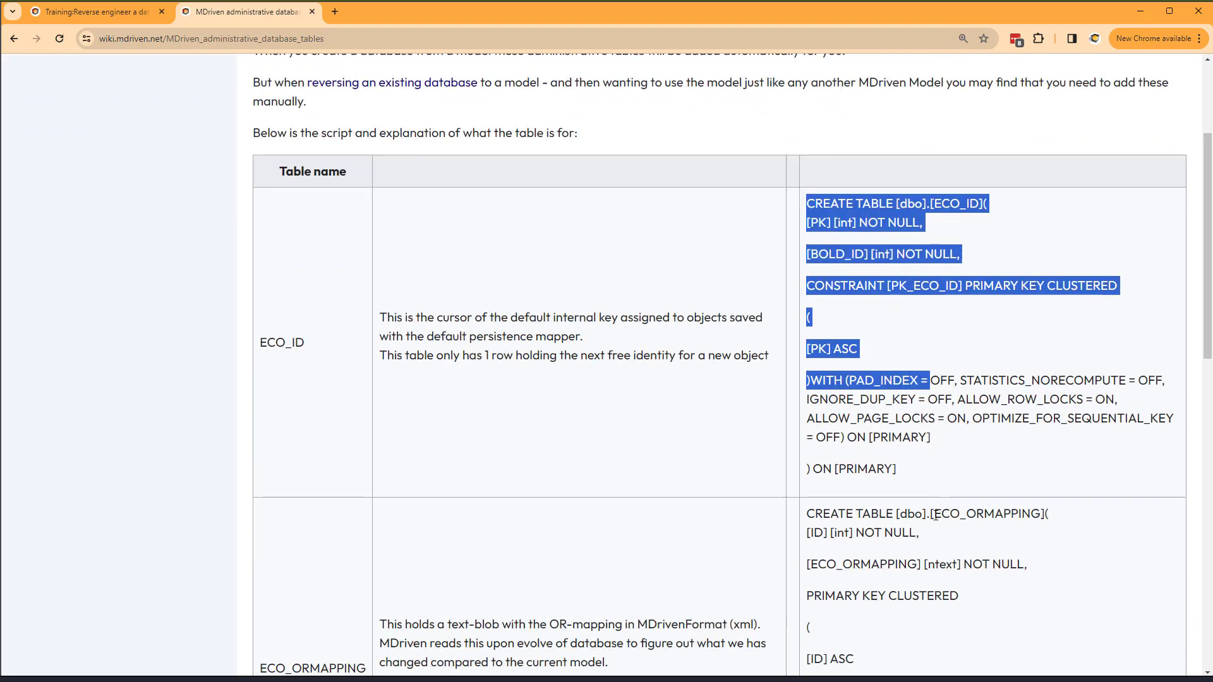
scroll(931, 510, "down", 5)
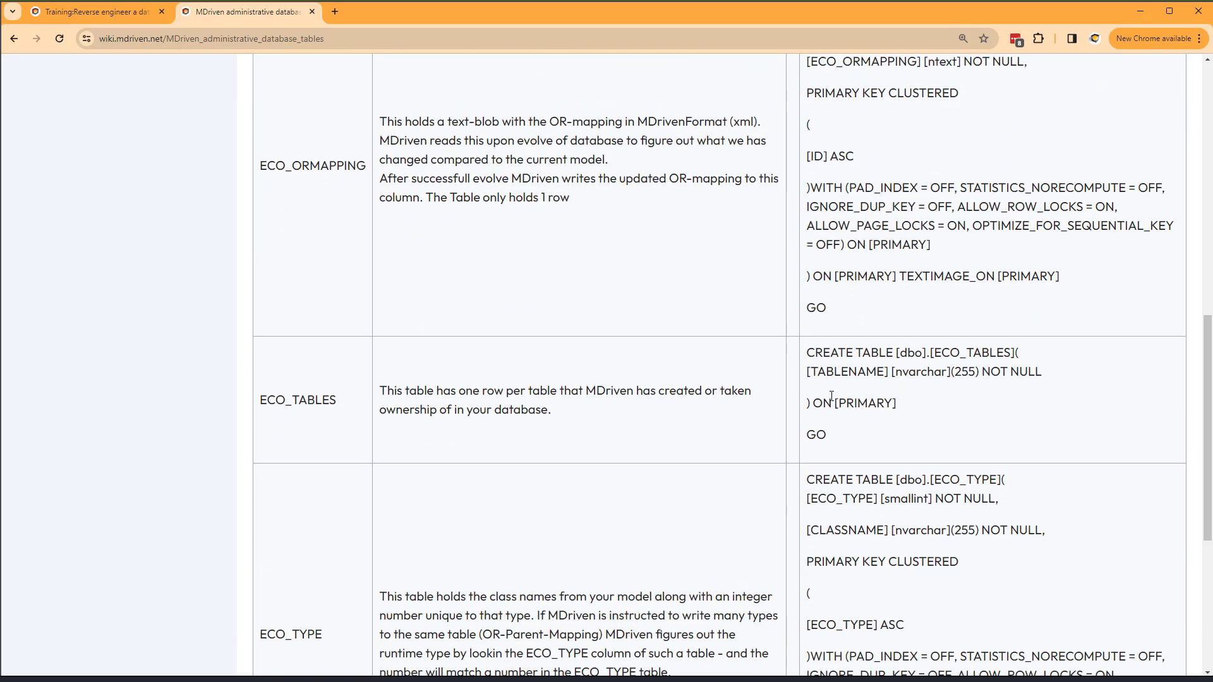
left_click_drag(808, 358, 844, 422)
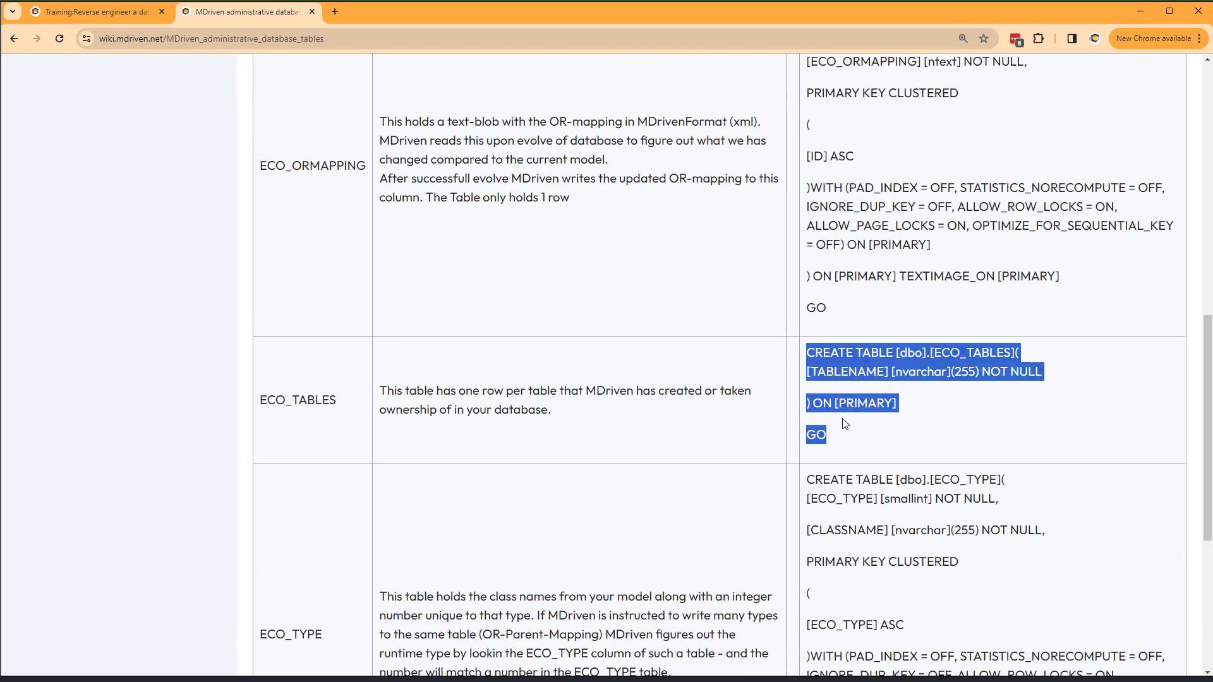
key("alt+Tab")
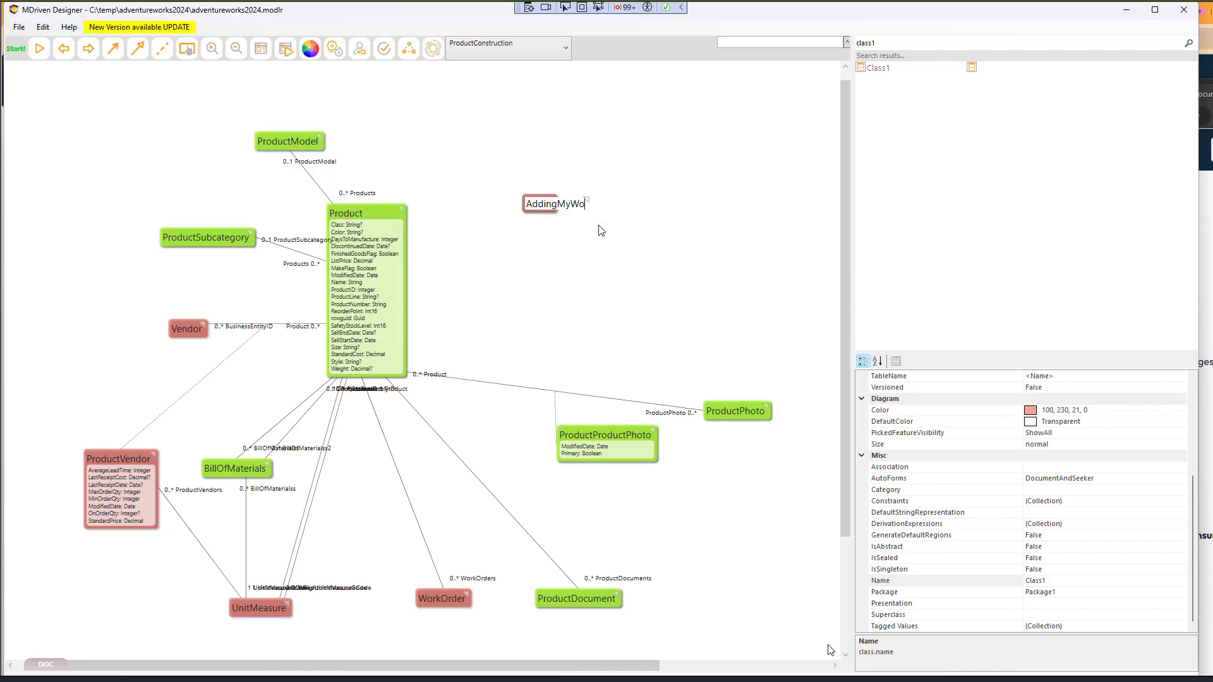
- Name the class AddingMyOwnThings, add five attributes, associate it with Product, and launch the prototyper
type("OwnThings")
key("Return")
key("Insert")
key("Insert")
key("Insert")
key("Insert")
key("Insert")
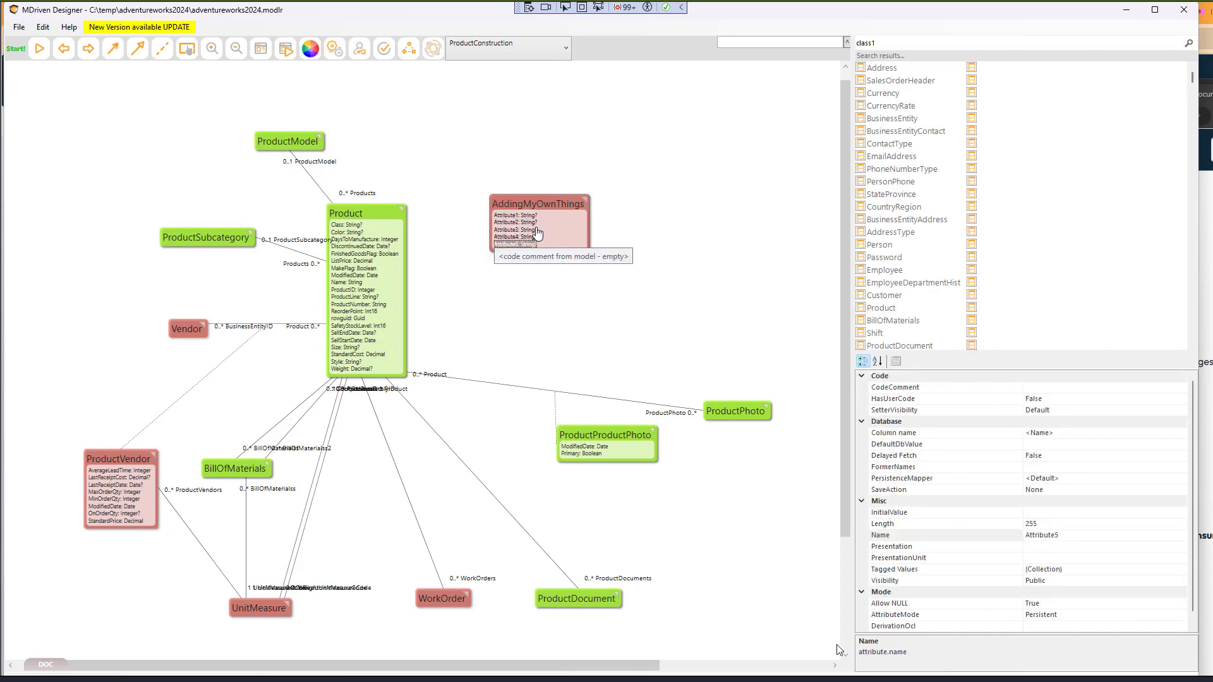
left_click_drag(531, 229, 565, 214)
key("Up")
key("Up")
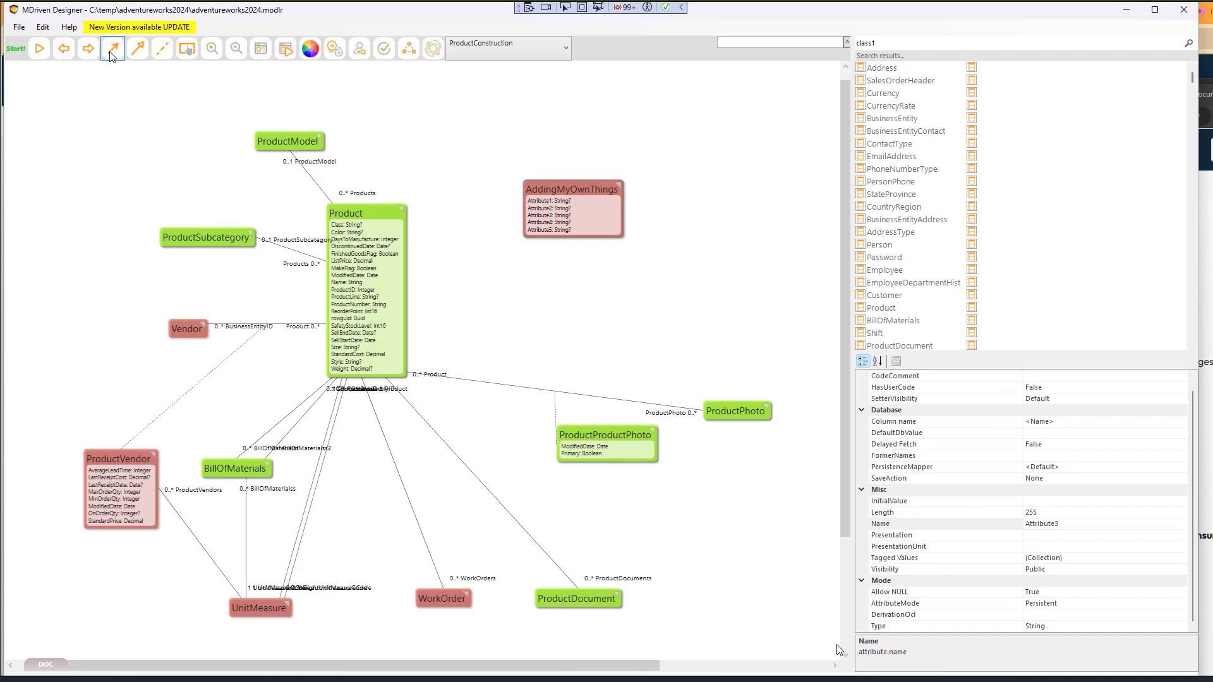
left_click_drag(524, 225, 393, 265)
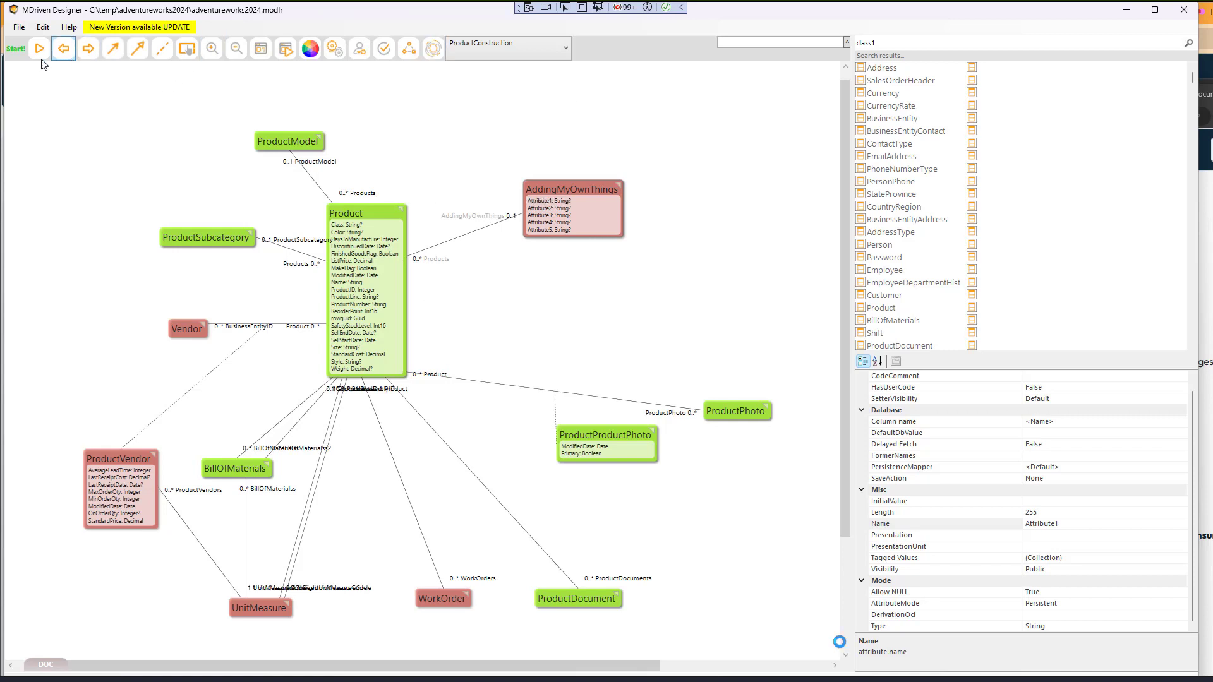
left_click(913, 500)
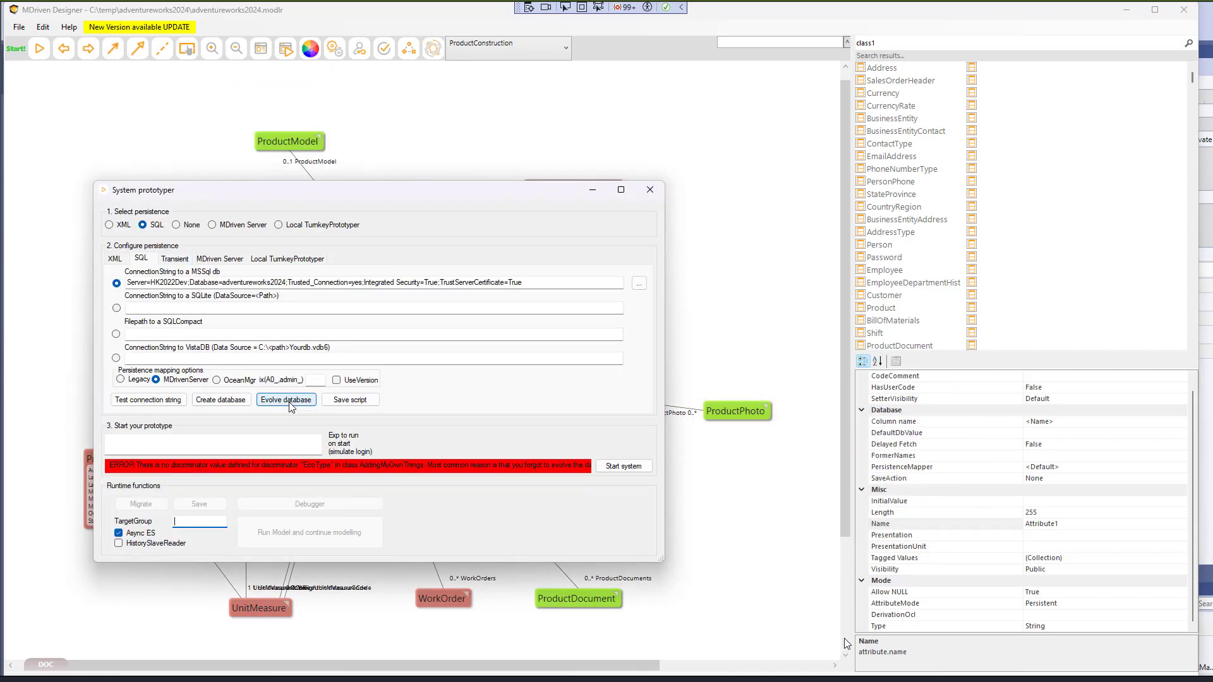
- Start Evolve database and accept the warning to see the planned AddingMyOwnThings changes
left_click(290, 402)
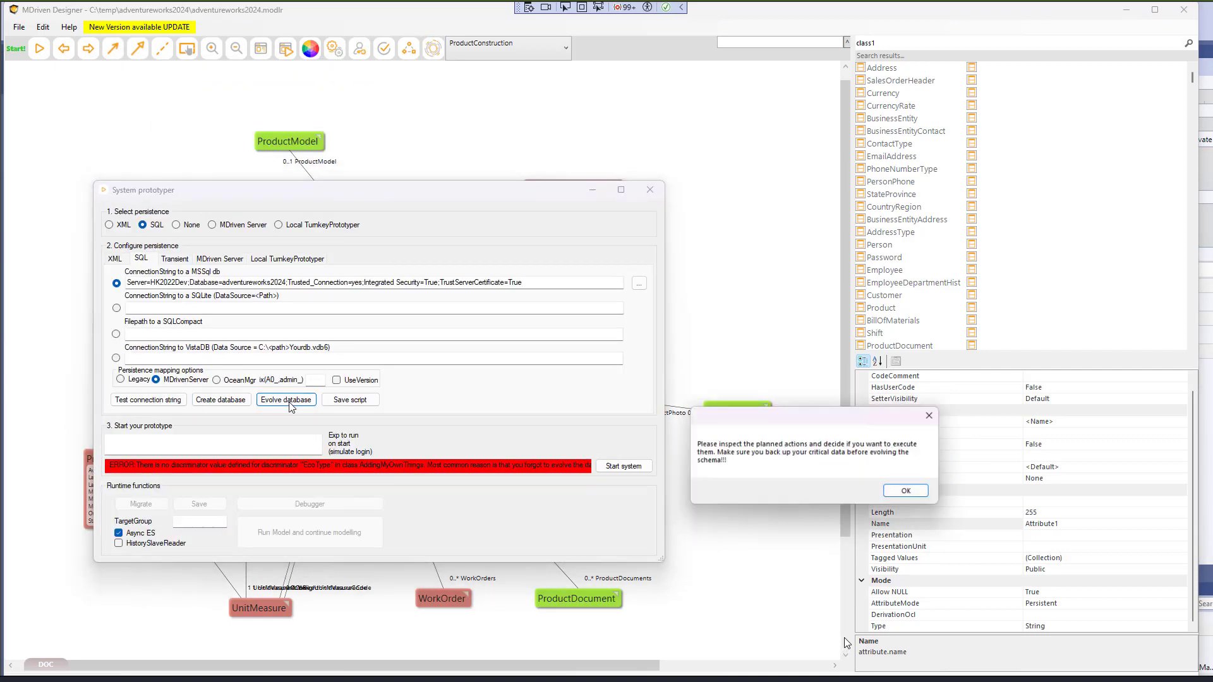
left_click(907, 492)
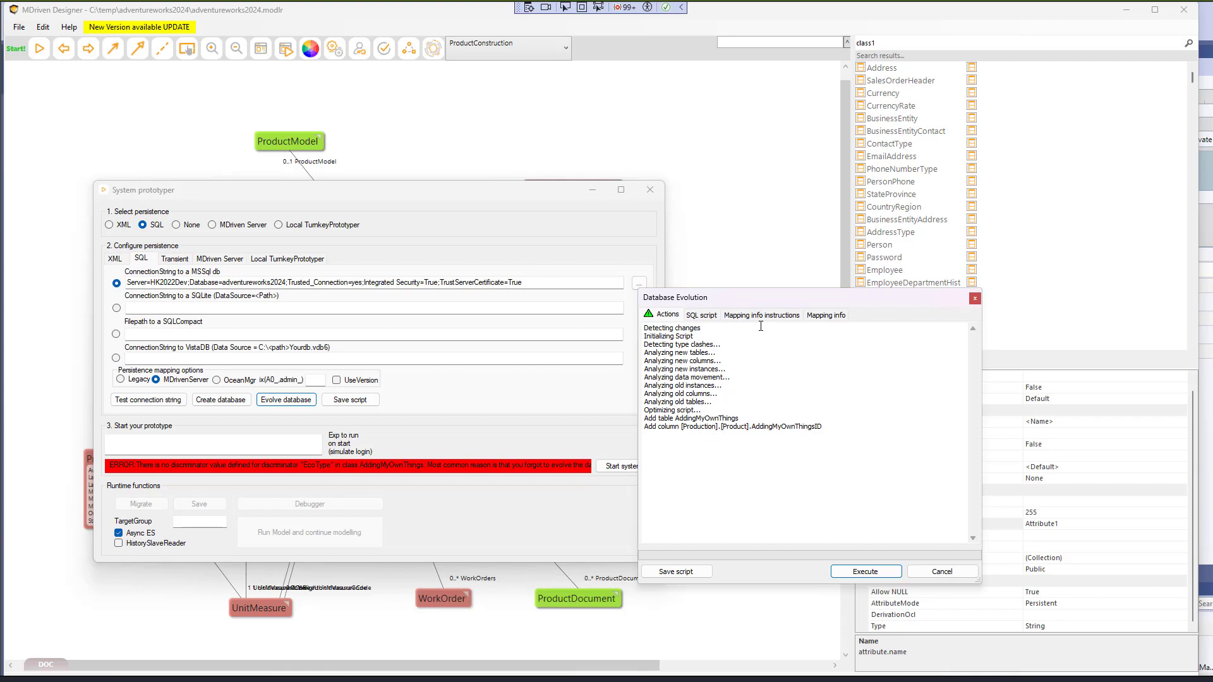
- Review the SQL evolution script, including its ECO_TABLES insert, and execute it successfully
left_click(701, 316)
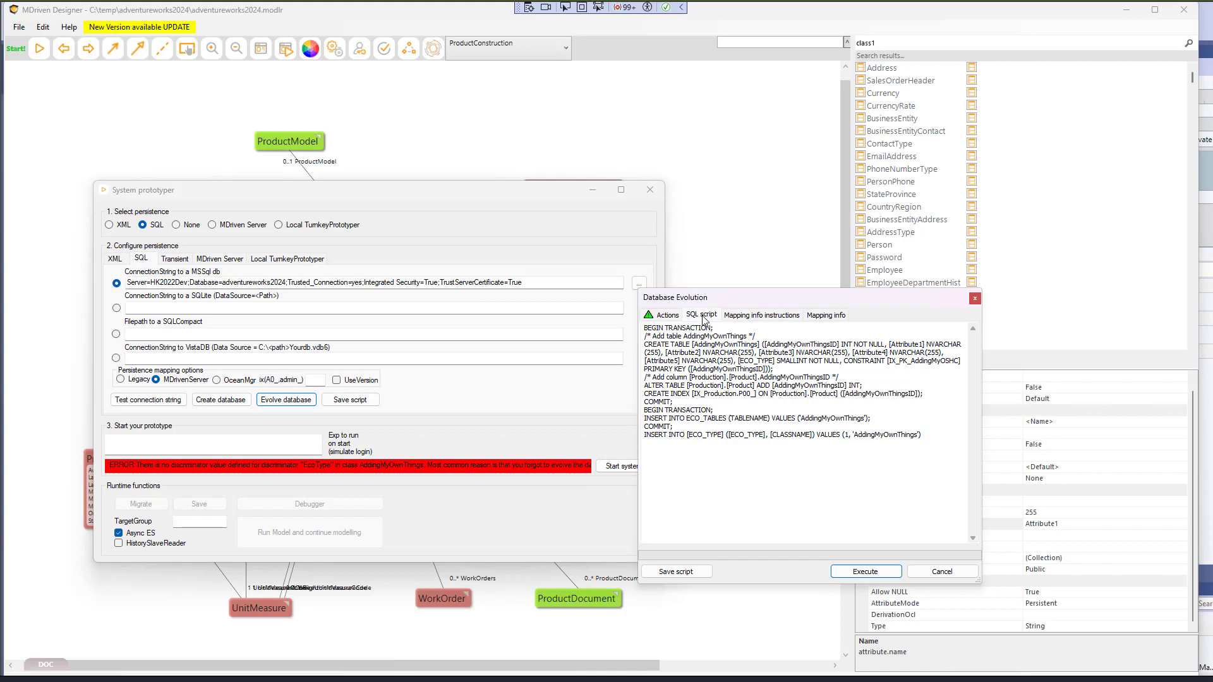
left_click_drag(636, 351, 448, 353)
left_click_drag(478, 412, 557, 426)
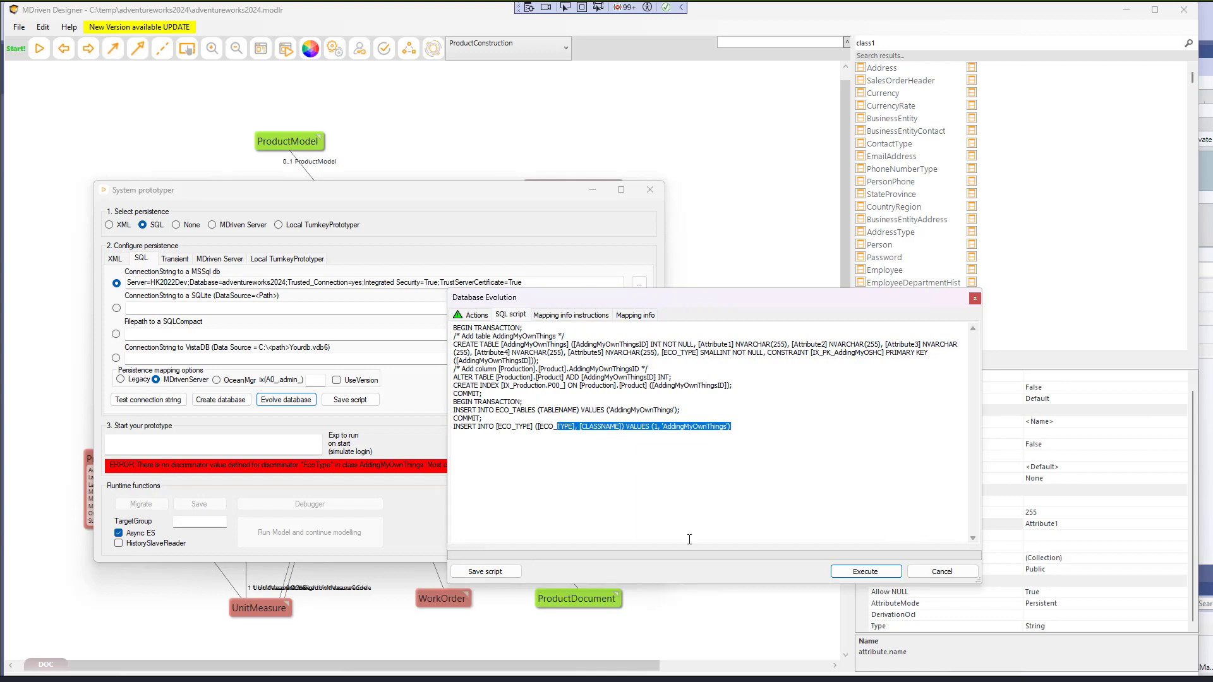
left_click(860, 571)
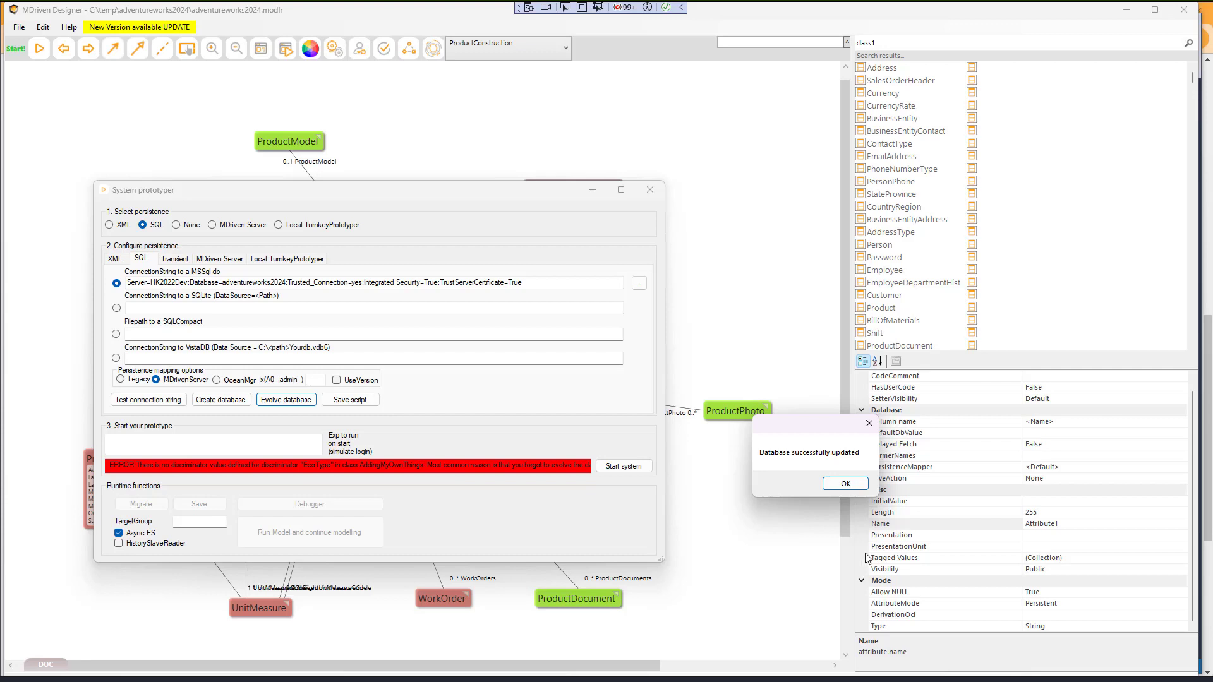
left_click(845, 484)
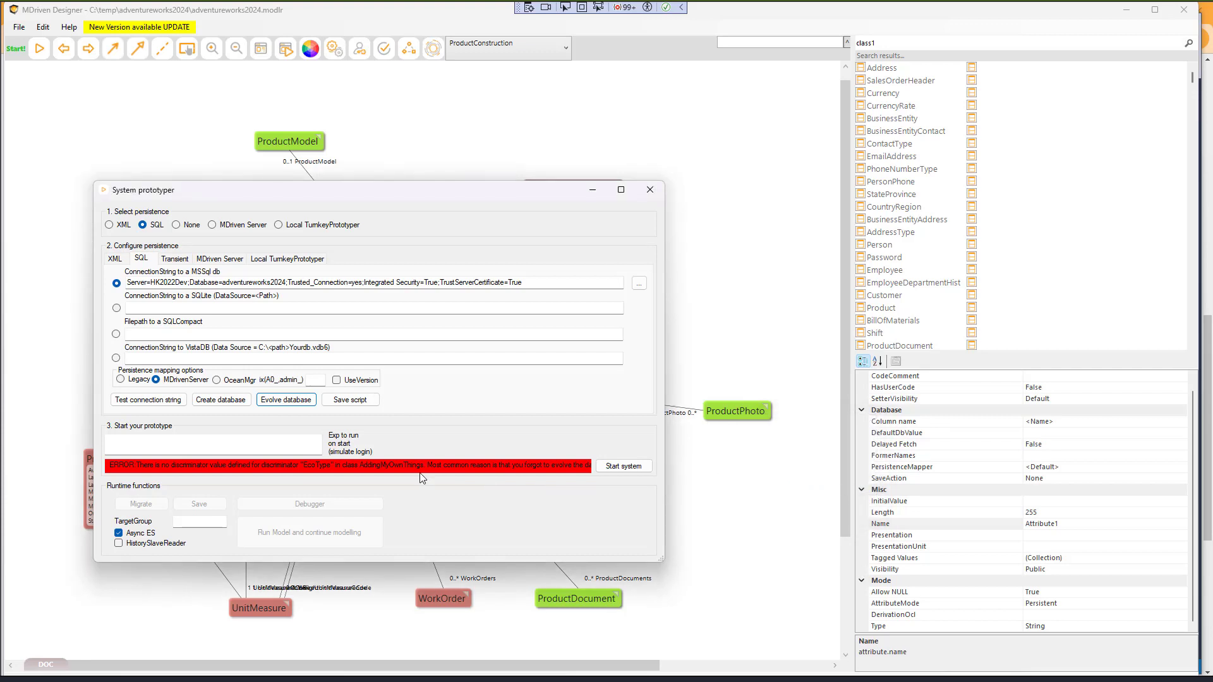
- Refresh adventureworks2024 in SSMS, then close the System prototyper in MDriven Designer
key("alt+Tab")
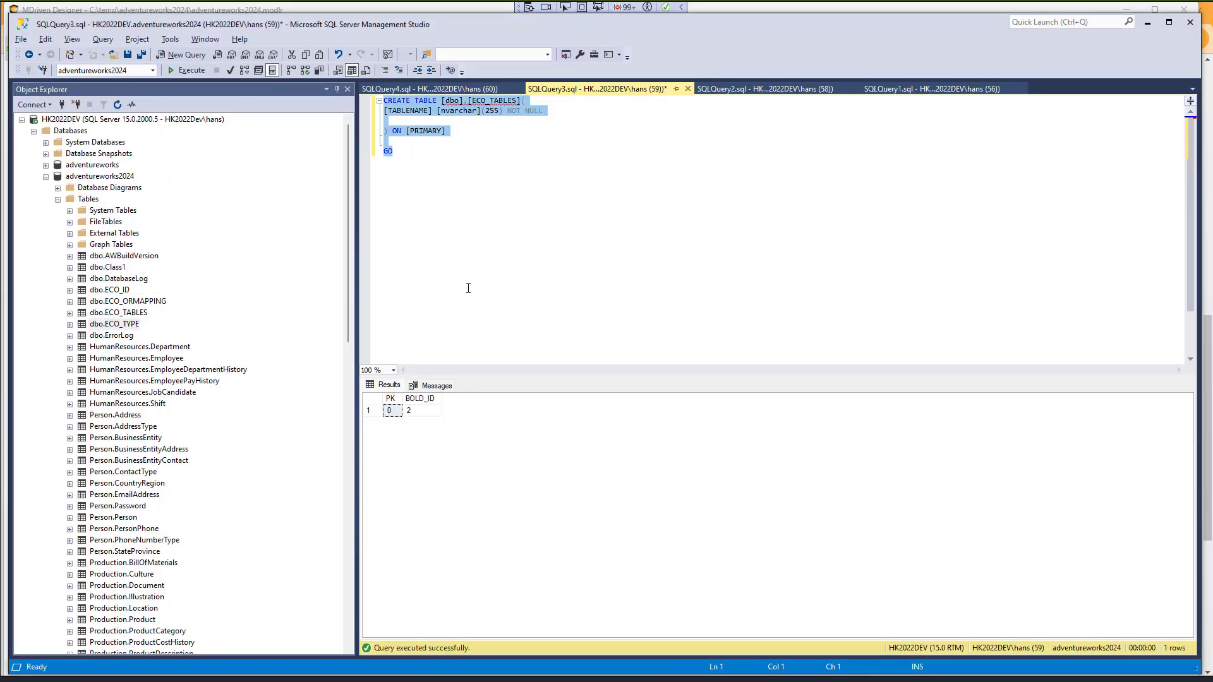
left_click(470, 284)
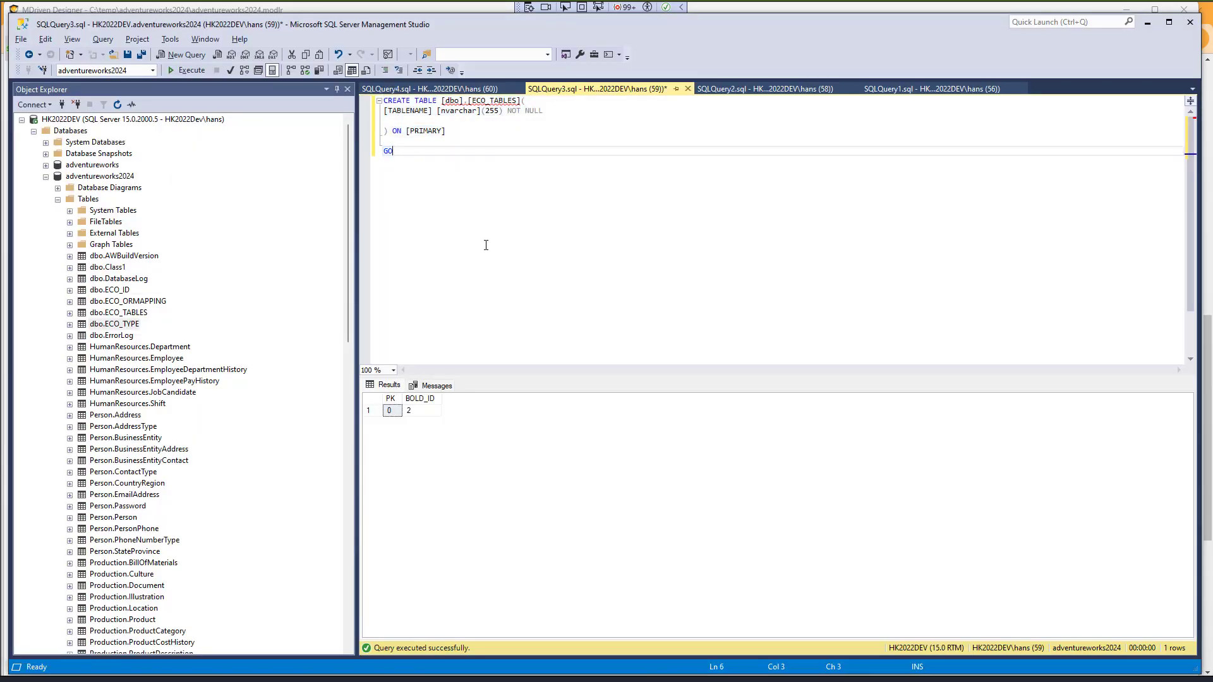
right_click(89, 178)
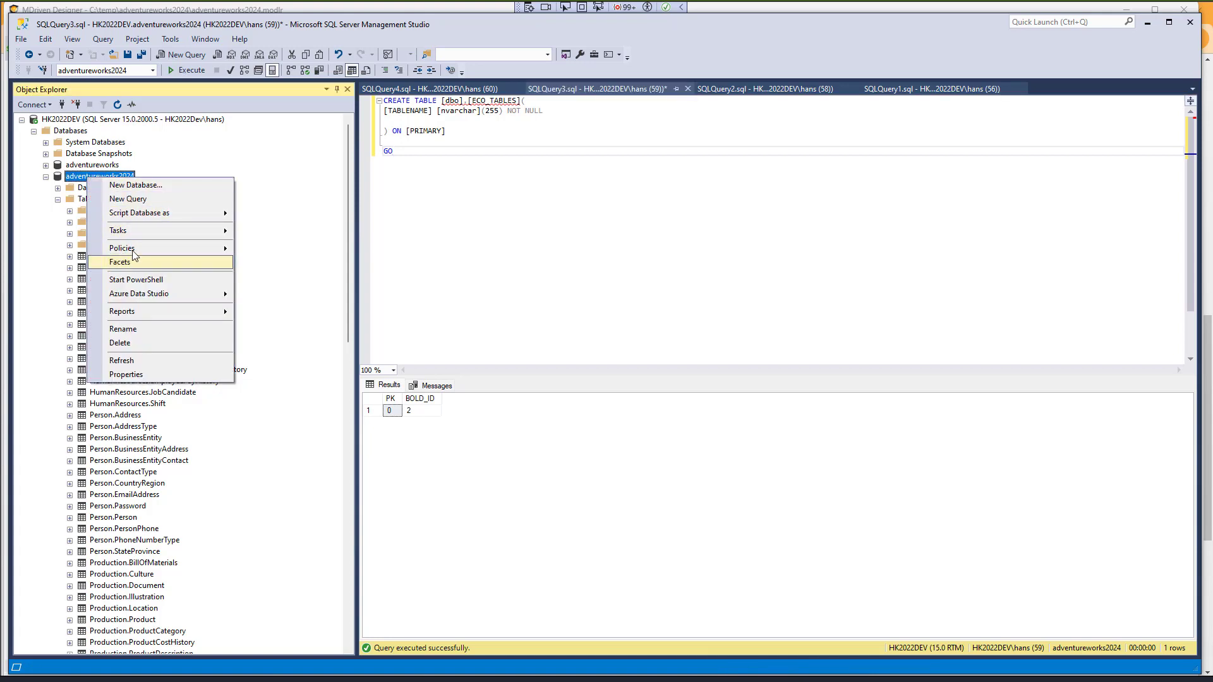
left_click(121, 361)
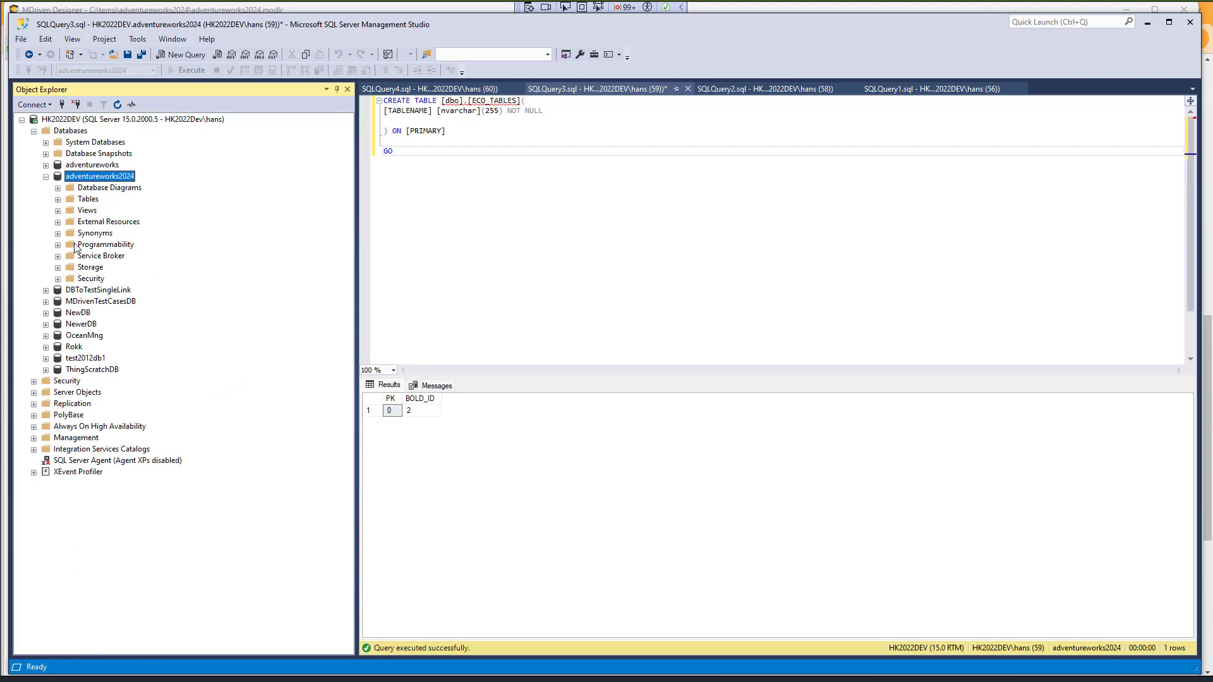
key("super+Tab")
key("Right")
key("Return")
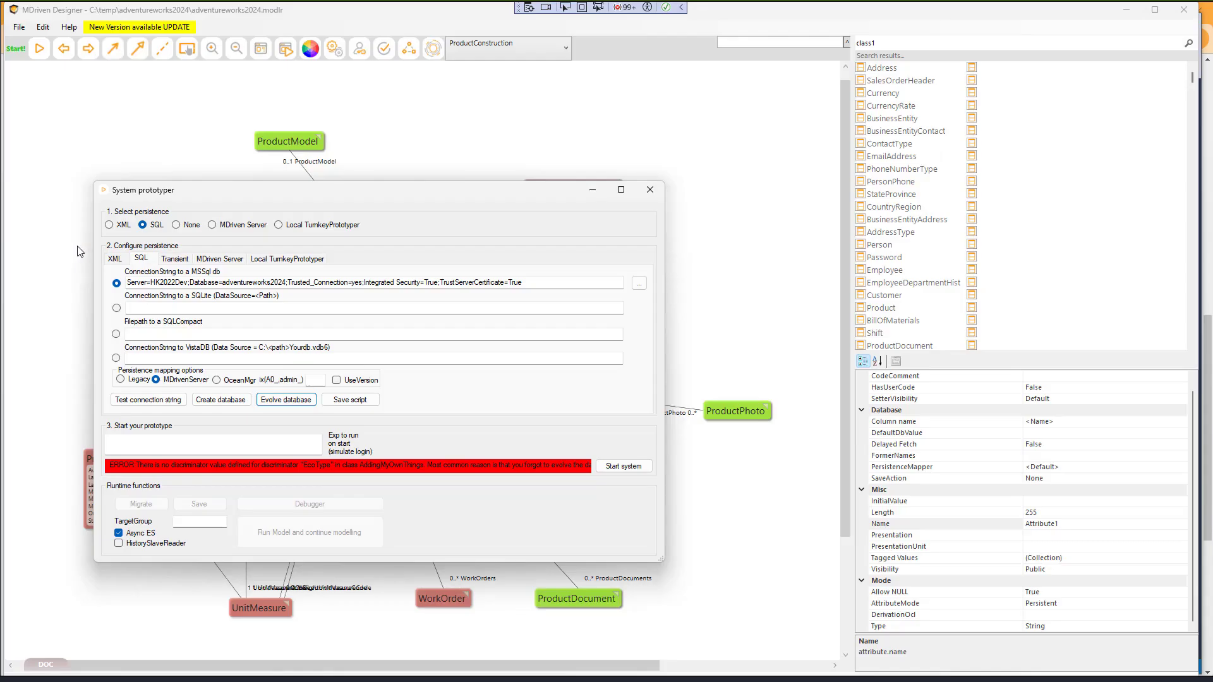
left_click(650, 190)
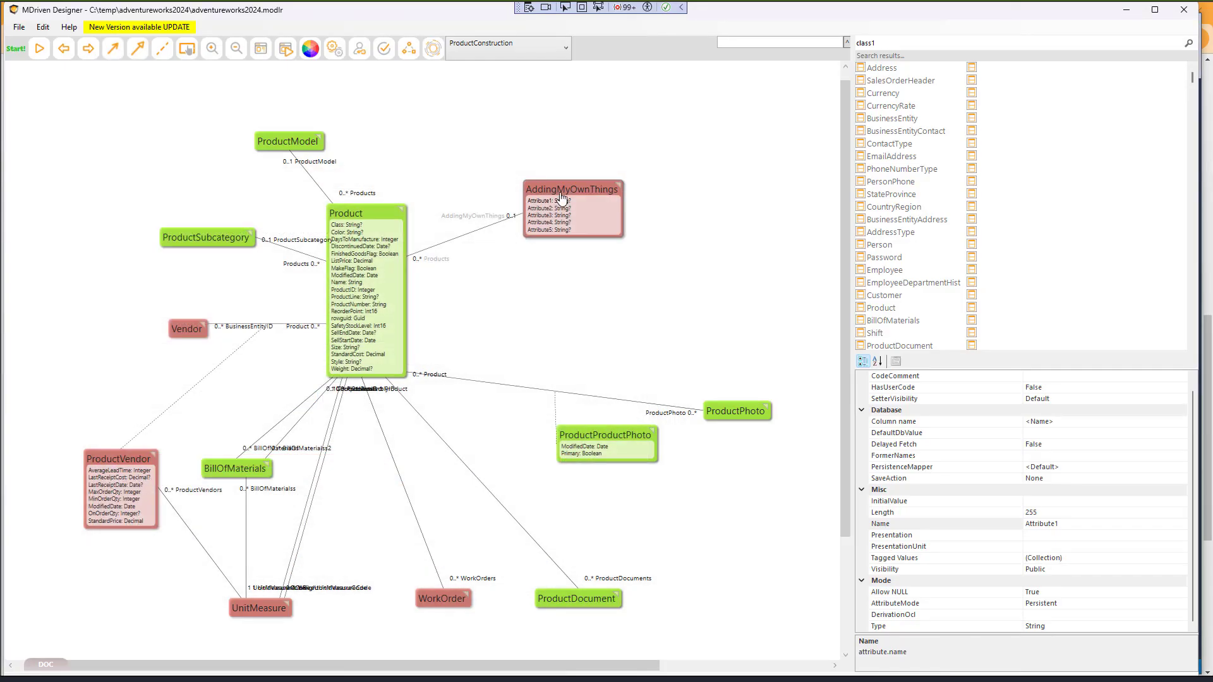
- Expand dbo.AddingMyOwnThings in SSMS to show its Attribute1–5 columns
key("super+Tab")
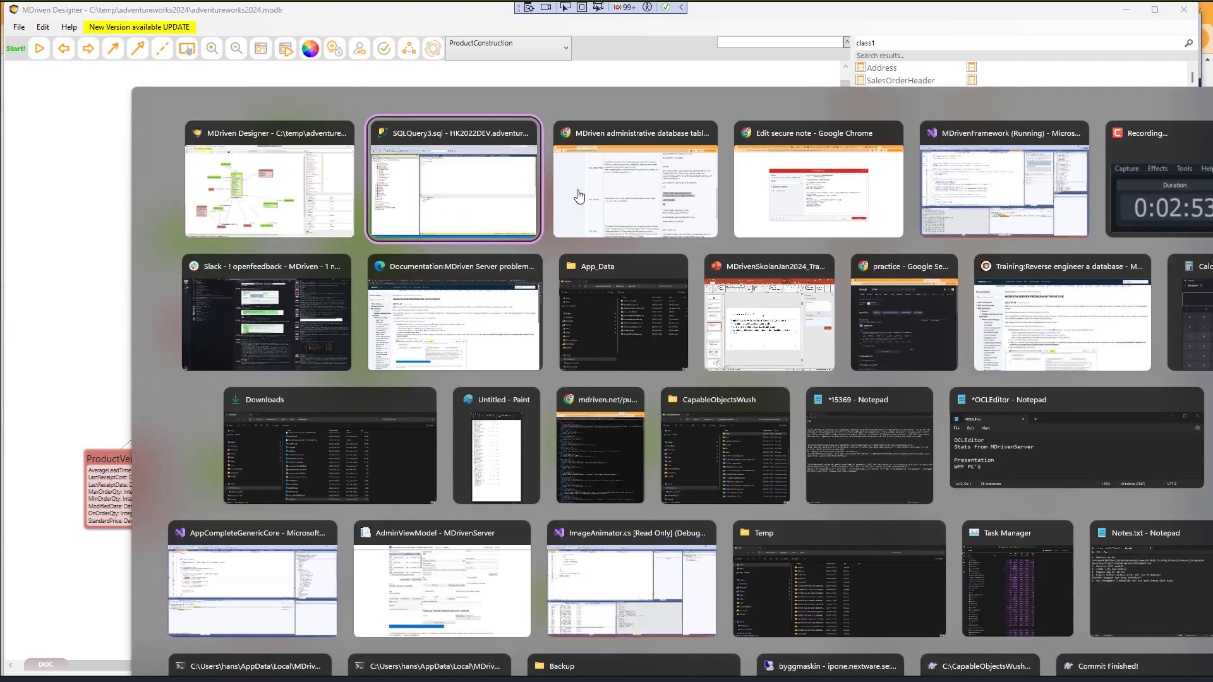
left_click(454, 189)
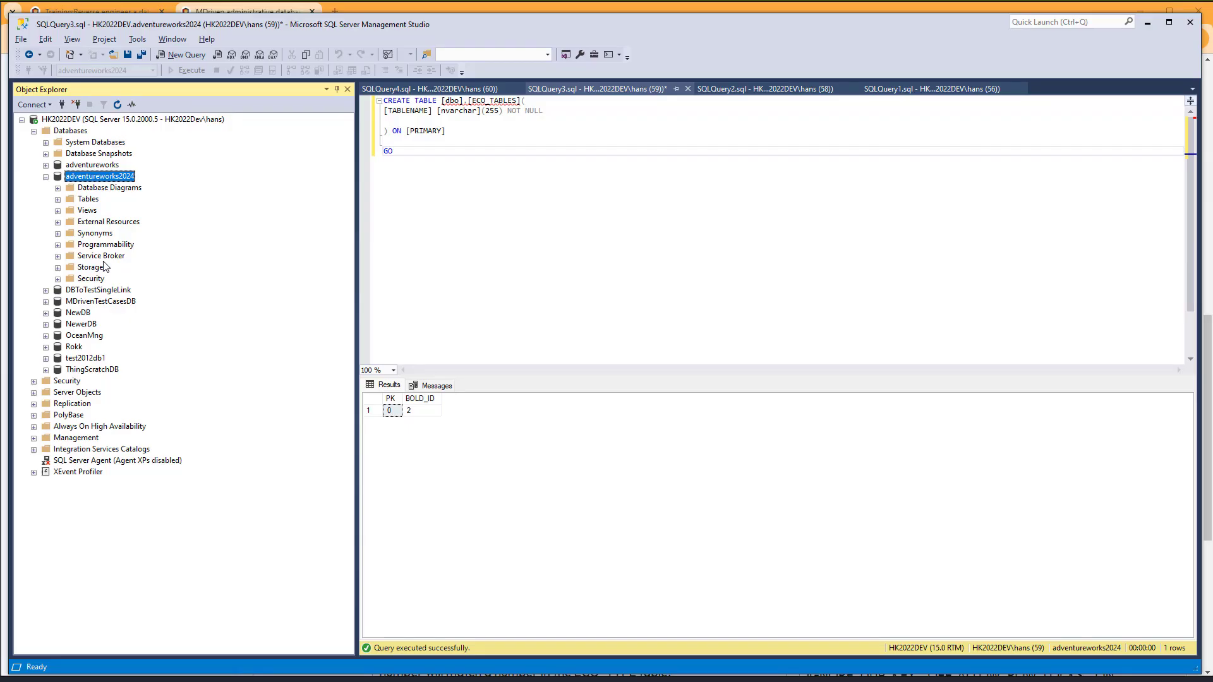
left_click(58, 200)
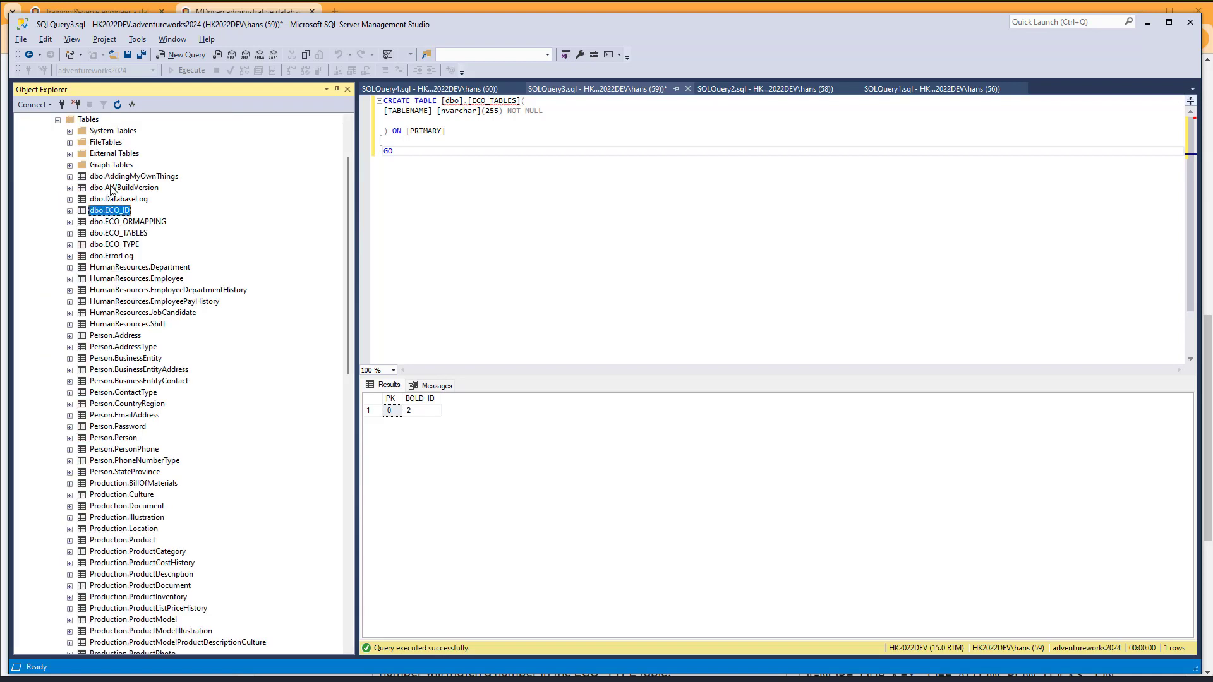
left_click(112, 188)
left_click(121, 178)
left_click(69, 177)
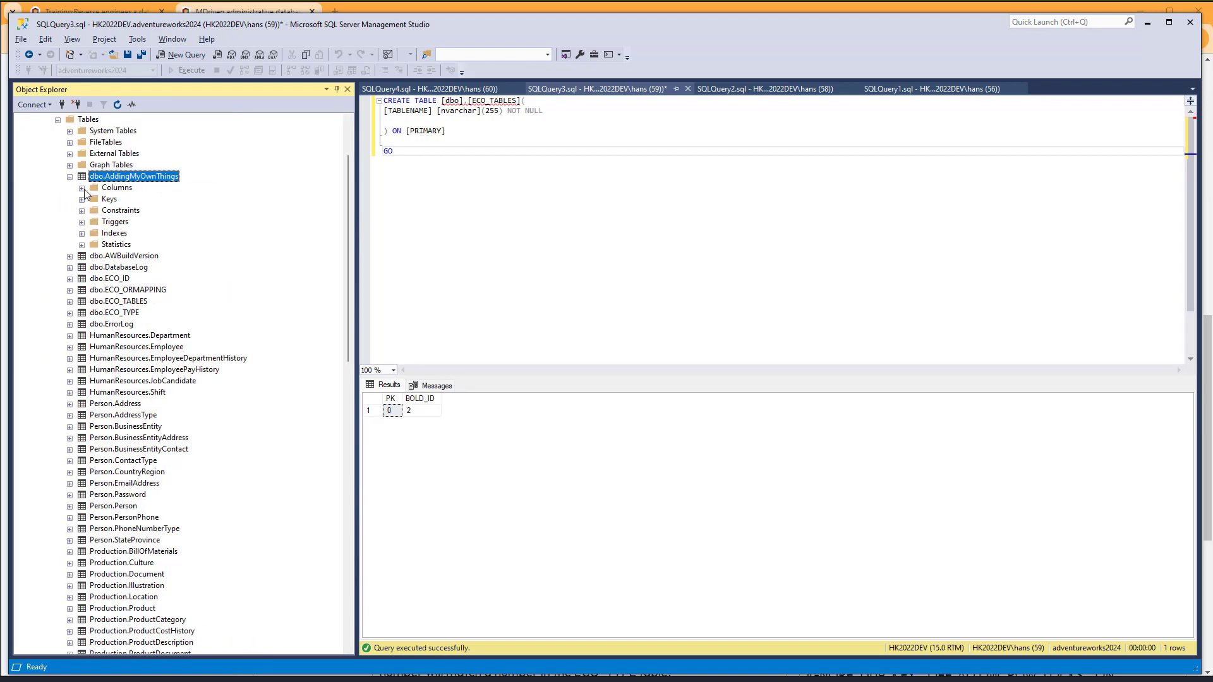
left_click(81, 188)
left_click(145, 212)
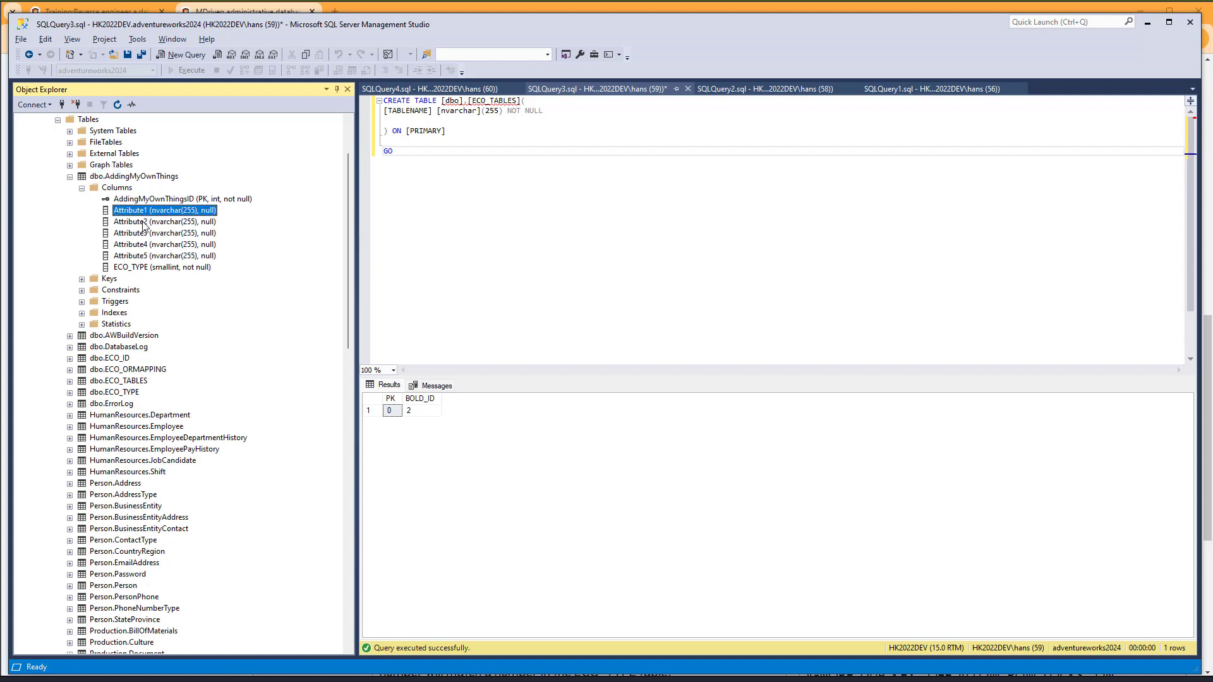
left_click(145, 223)
left_click(144, 235)
left_click(143, 256)
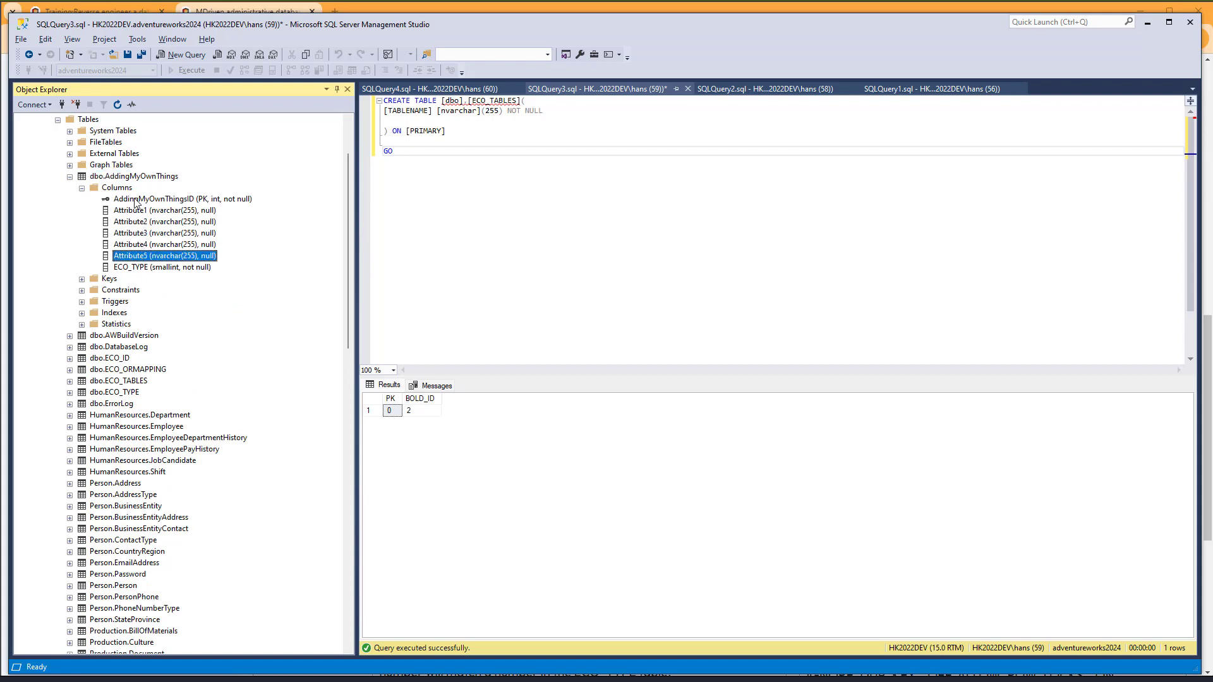
left_click(126, 178)
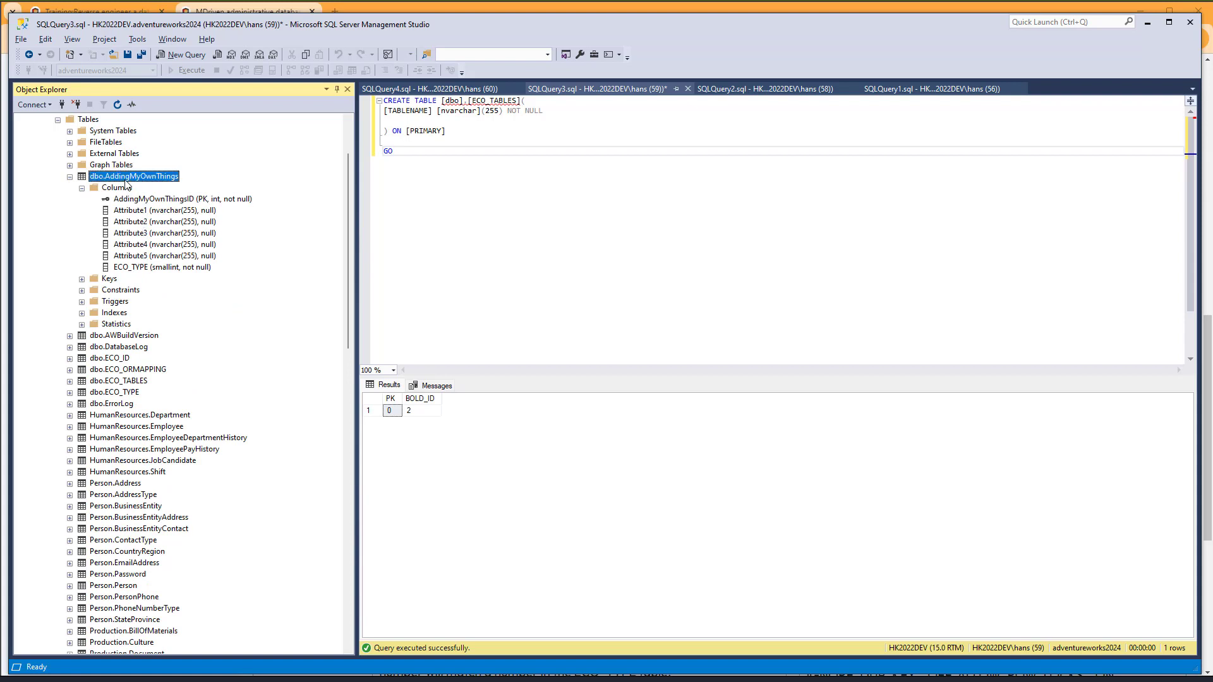
key("alt+Tab")
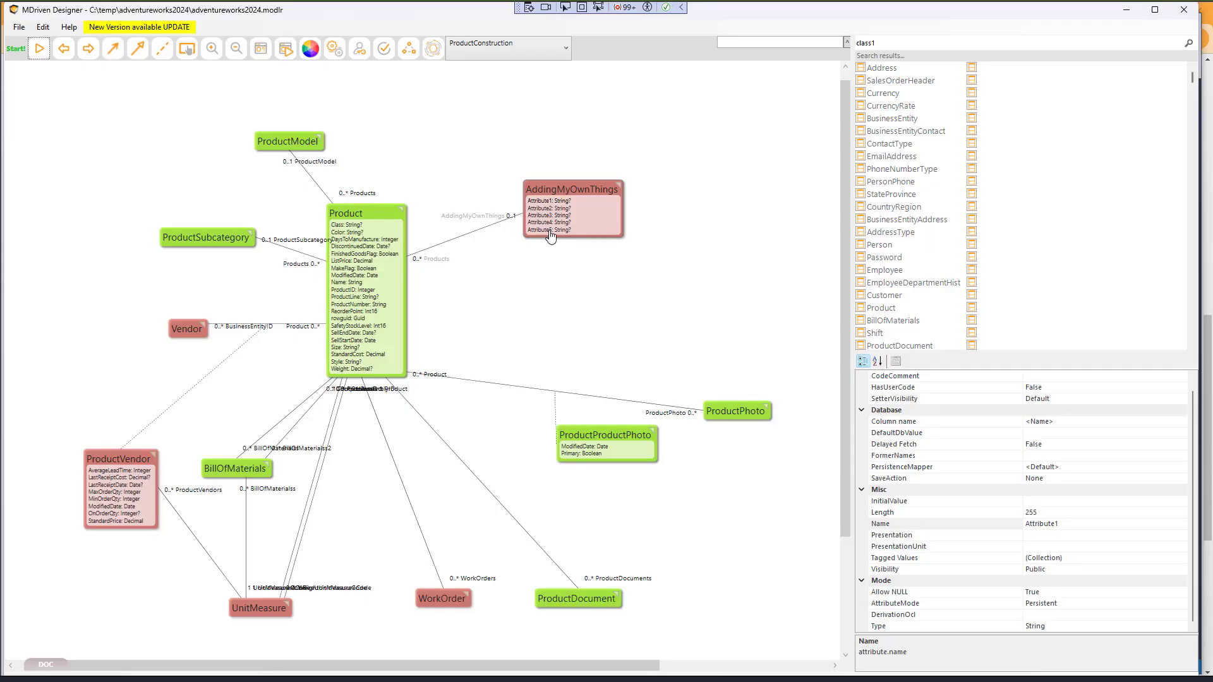
- Delete the AddingMyOwnThings class through its context menu and relaunch the System prototyper
left_click(558, 194)
right_click(560, 197)
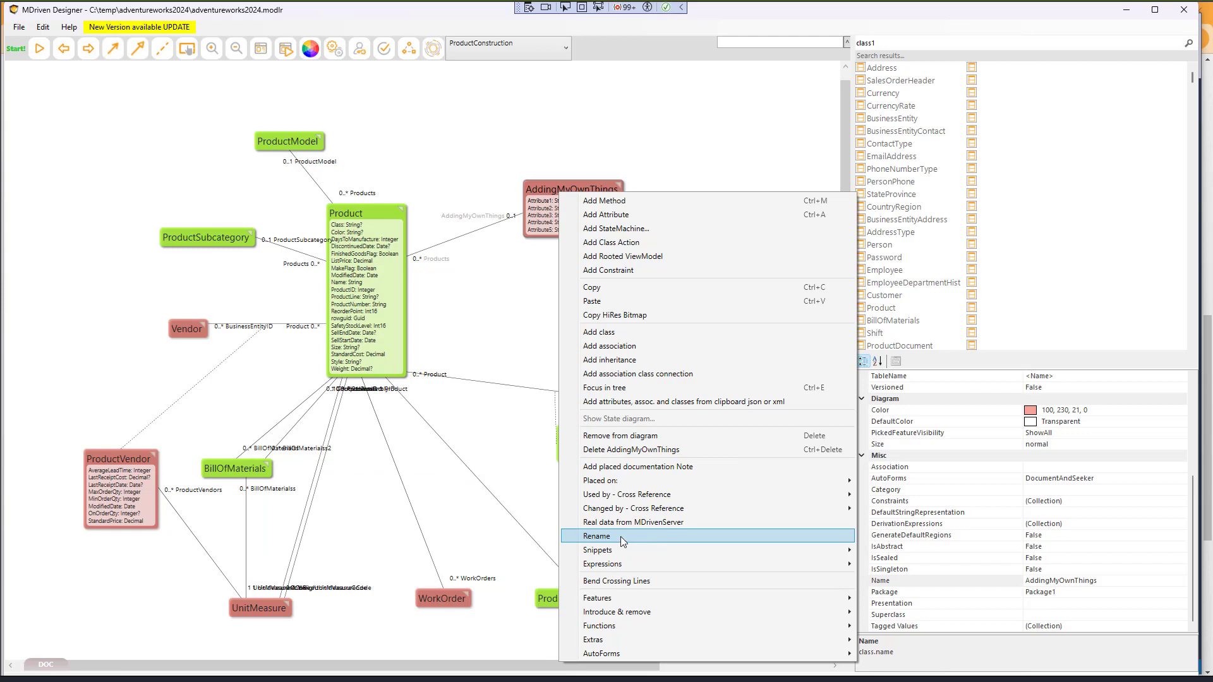
left_click(627, 449)
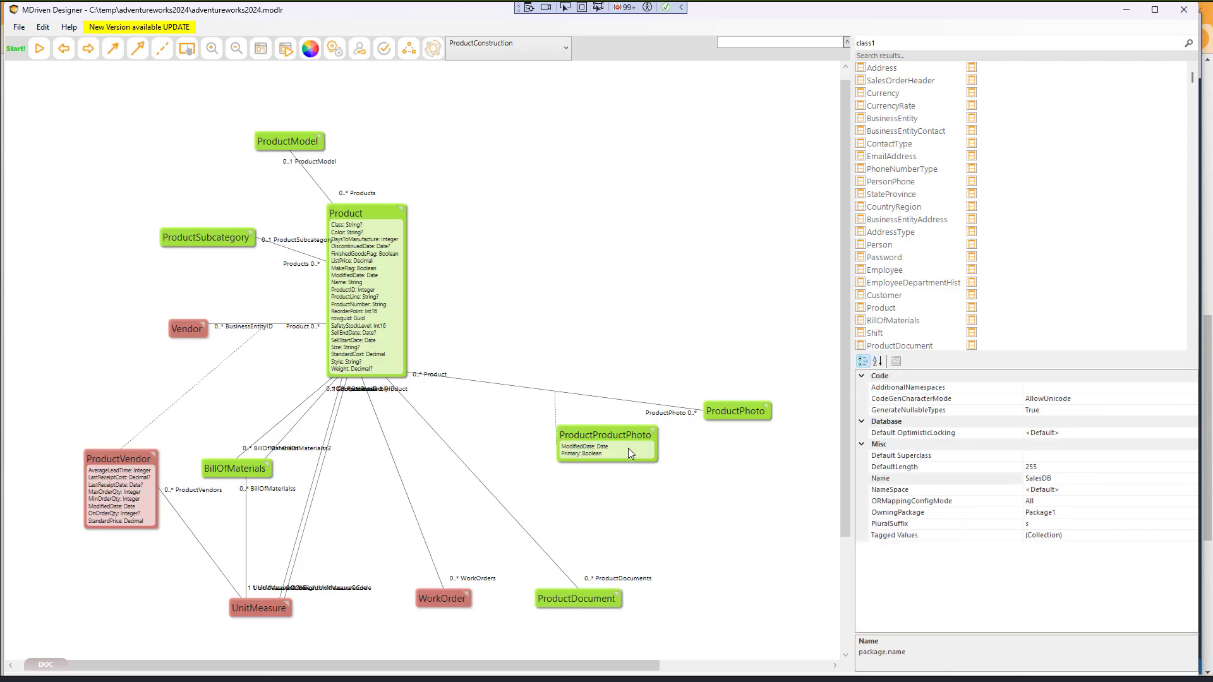
left_click(492, 249)
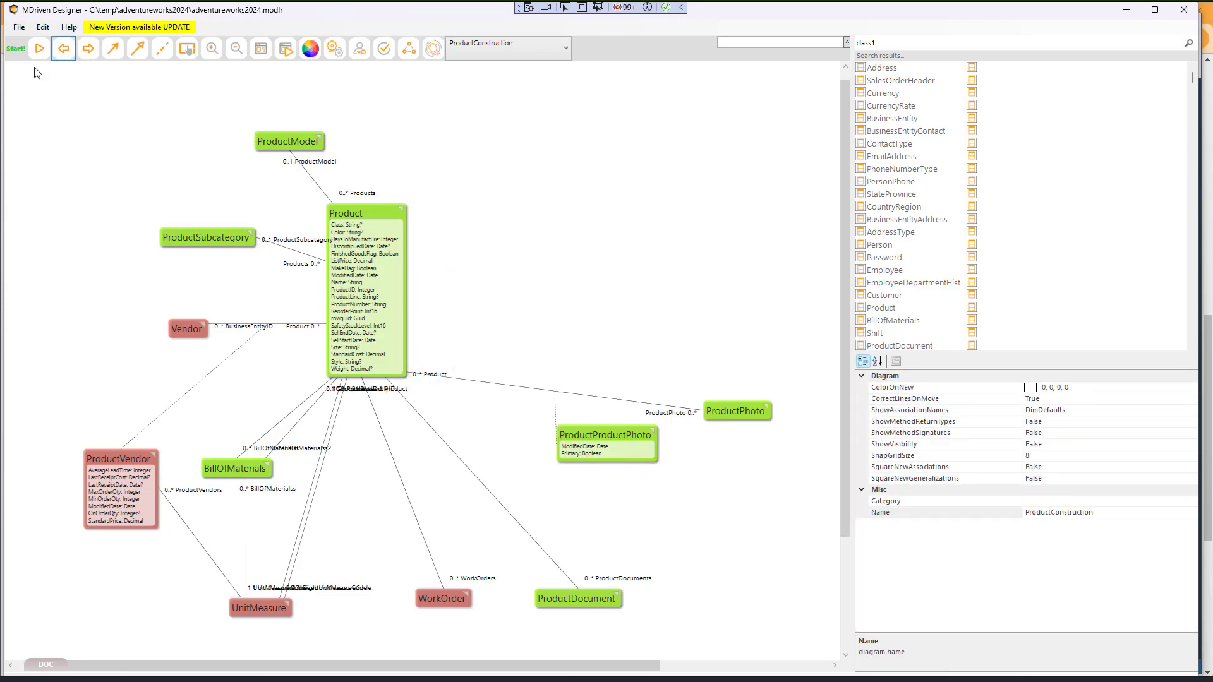
left_click(39, 49)
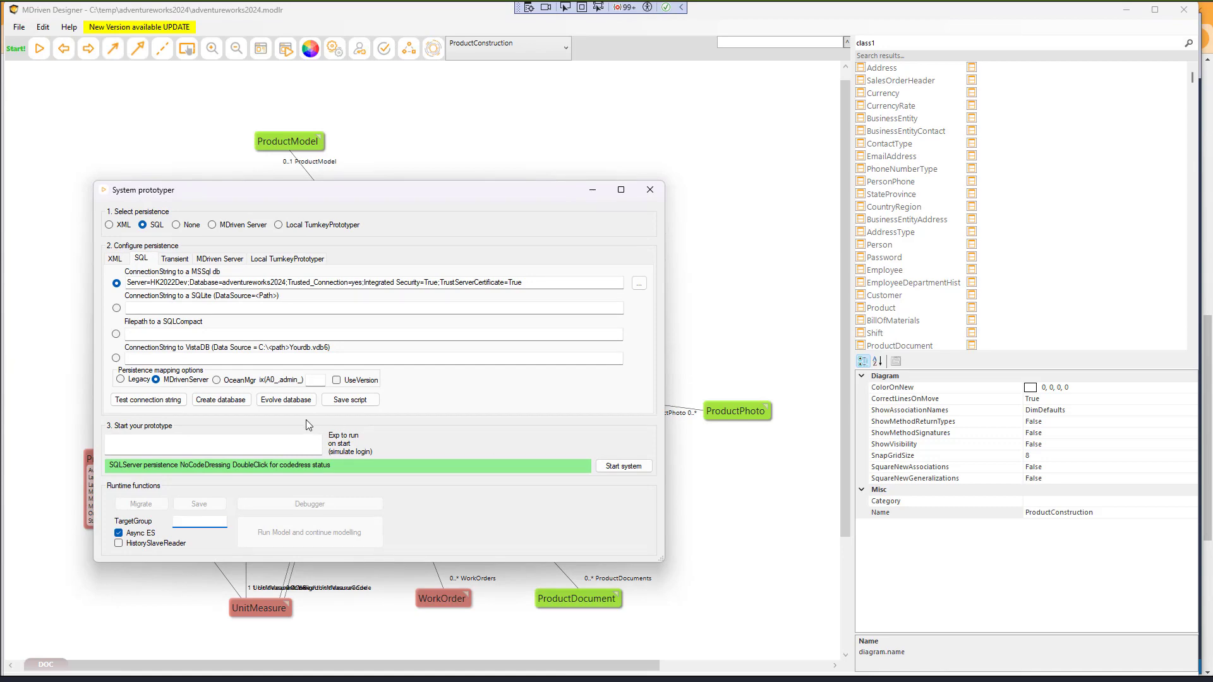
- Run Evolve database to drop the deleted AddingMyOwnThings class from the schema
left_click(286, 400)
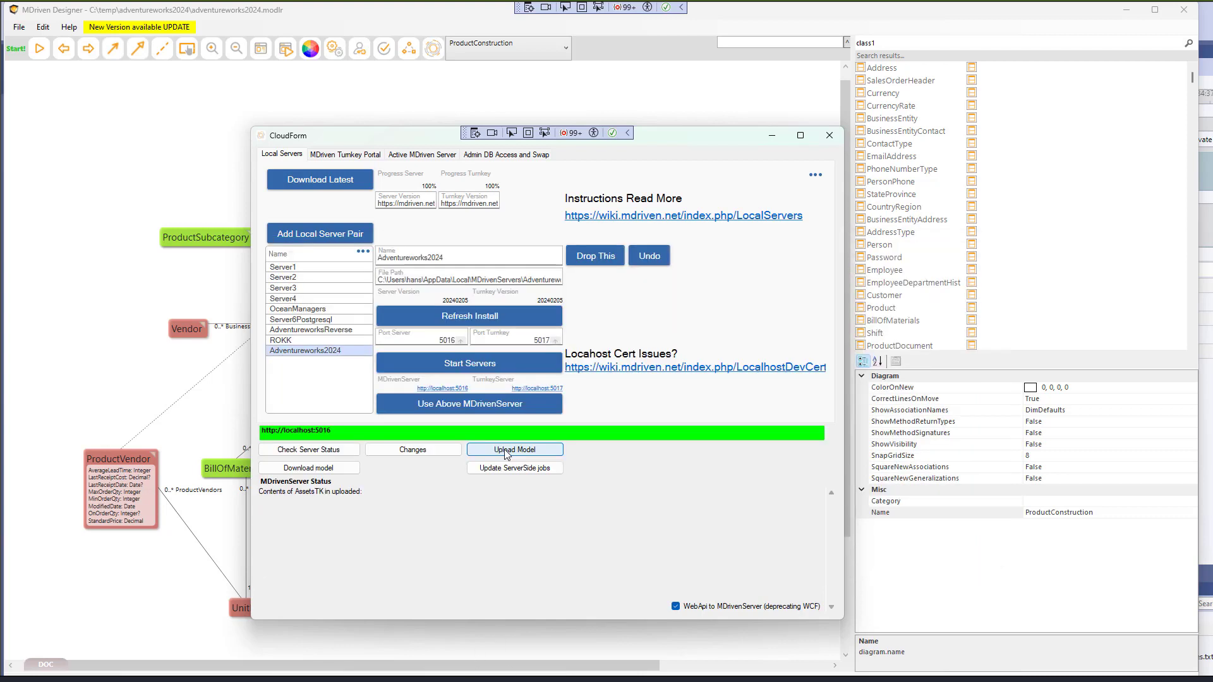
- Check the server status and identify index IX_Production.P00_ blocking the AddingMyOwnThingsID column drop
left_click(314, 453)
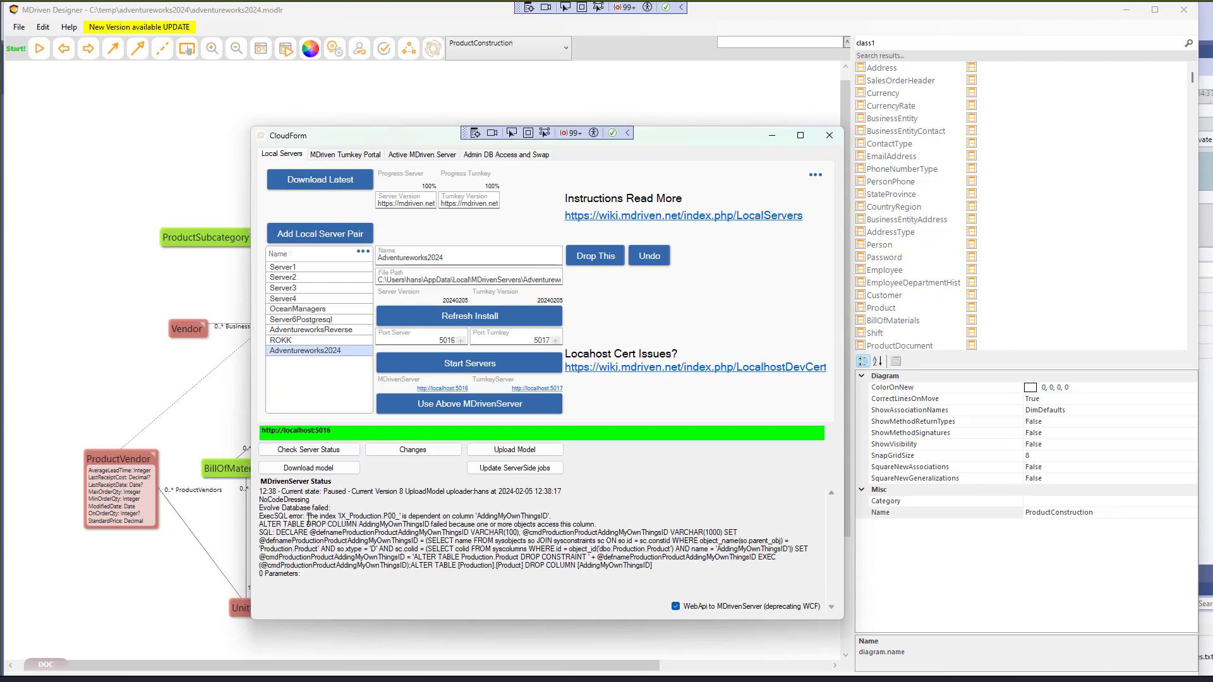
left_click_drag(303, 516, 596, 525)
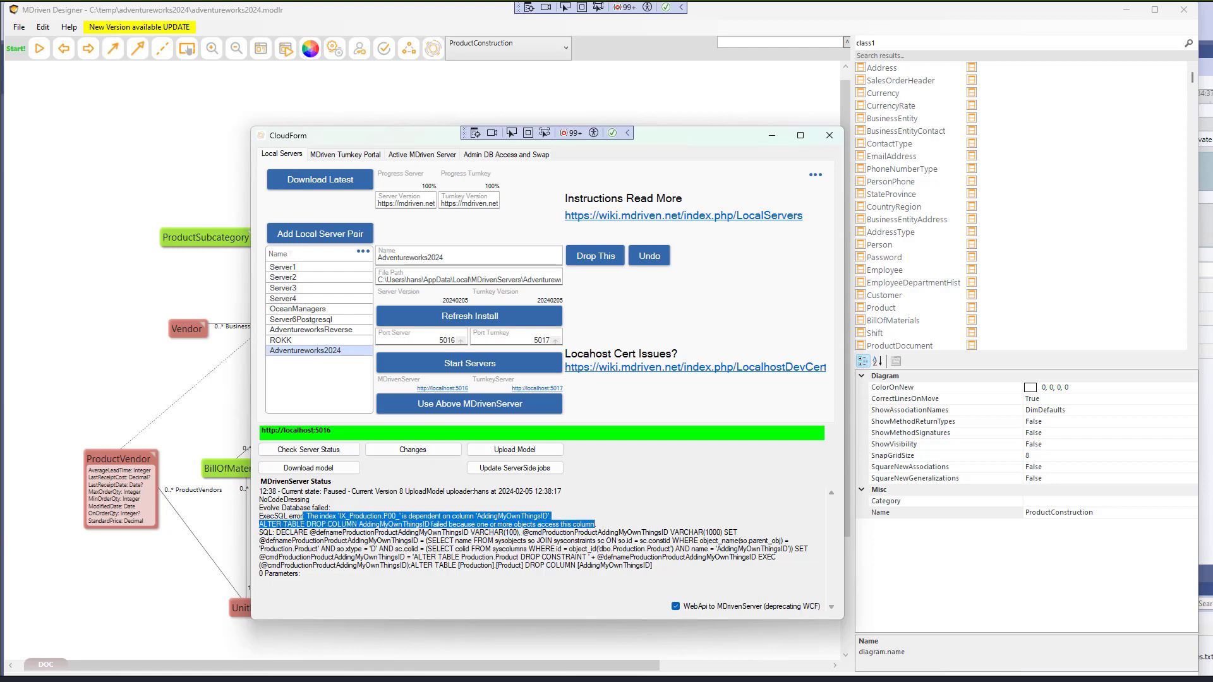
double_click(371, 516)
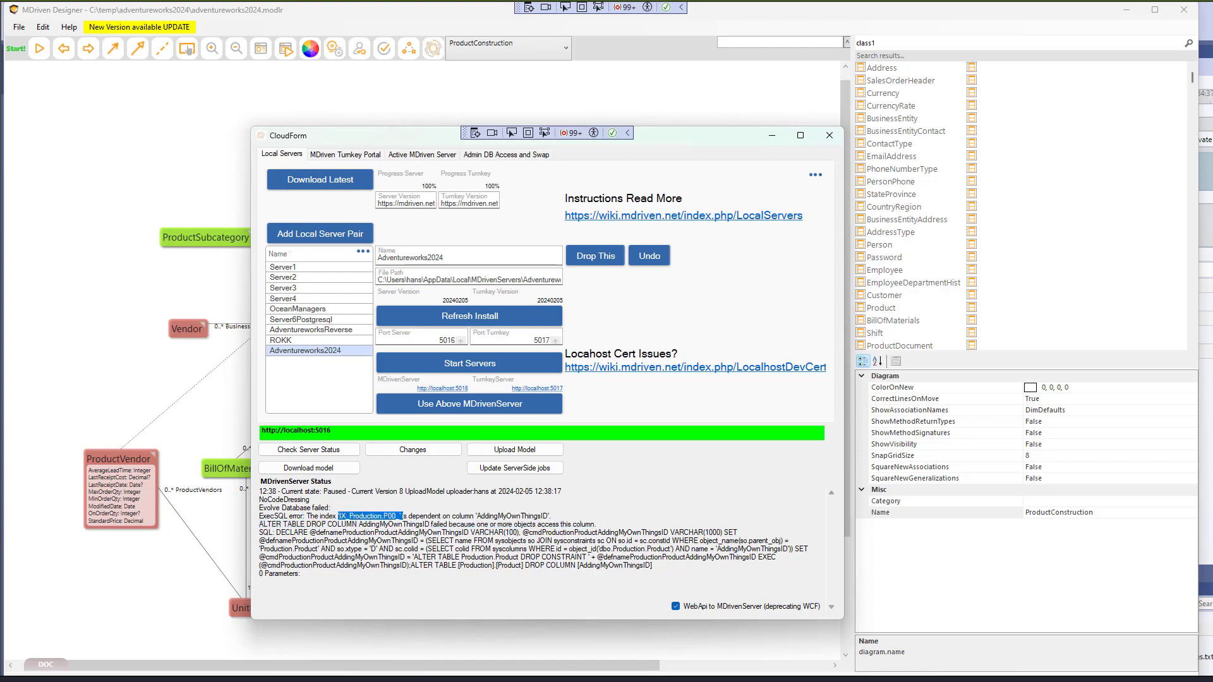
key("alt+Tab")
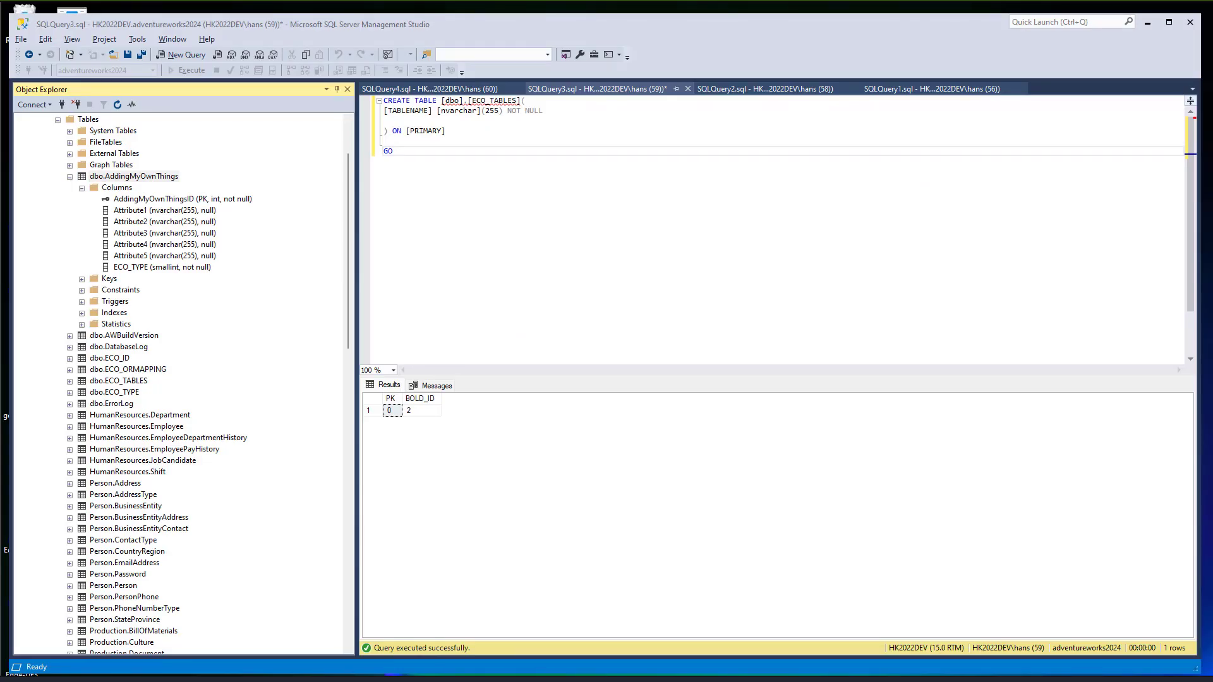
- Delete the IX_Production.P00_ index from Production.Product and go back to CloudForm
scroll(166, 578, "down", 6)
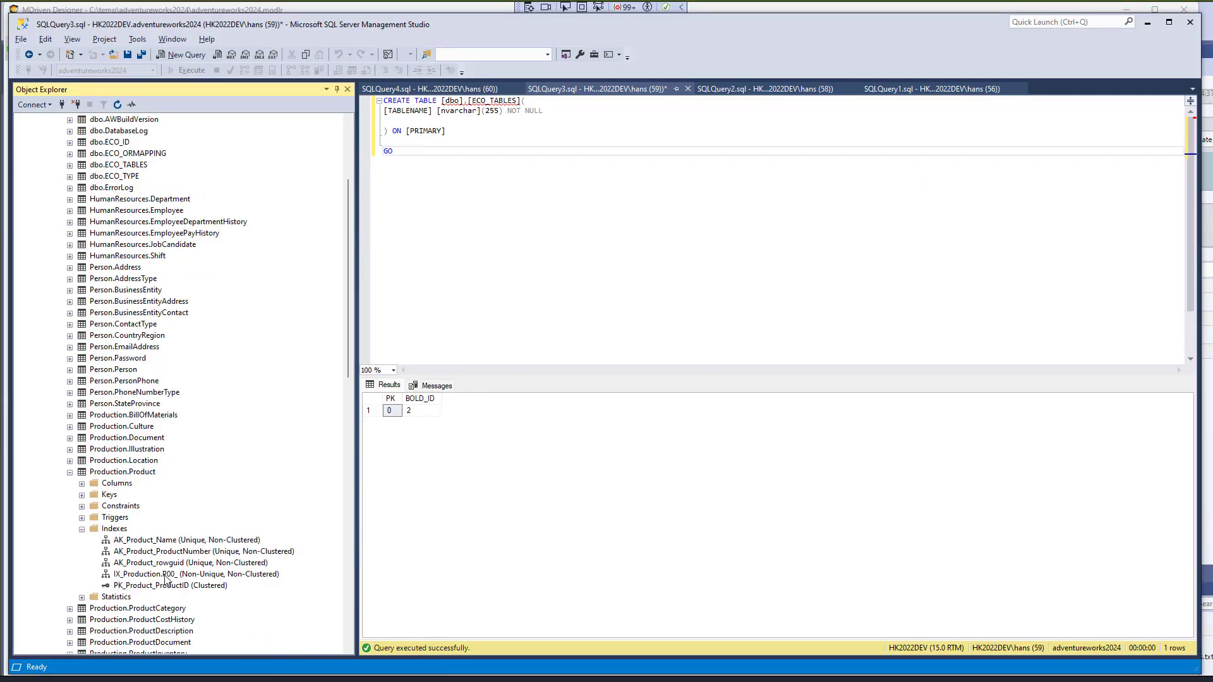
left_click(165, 576)
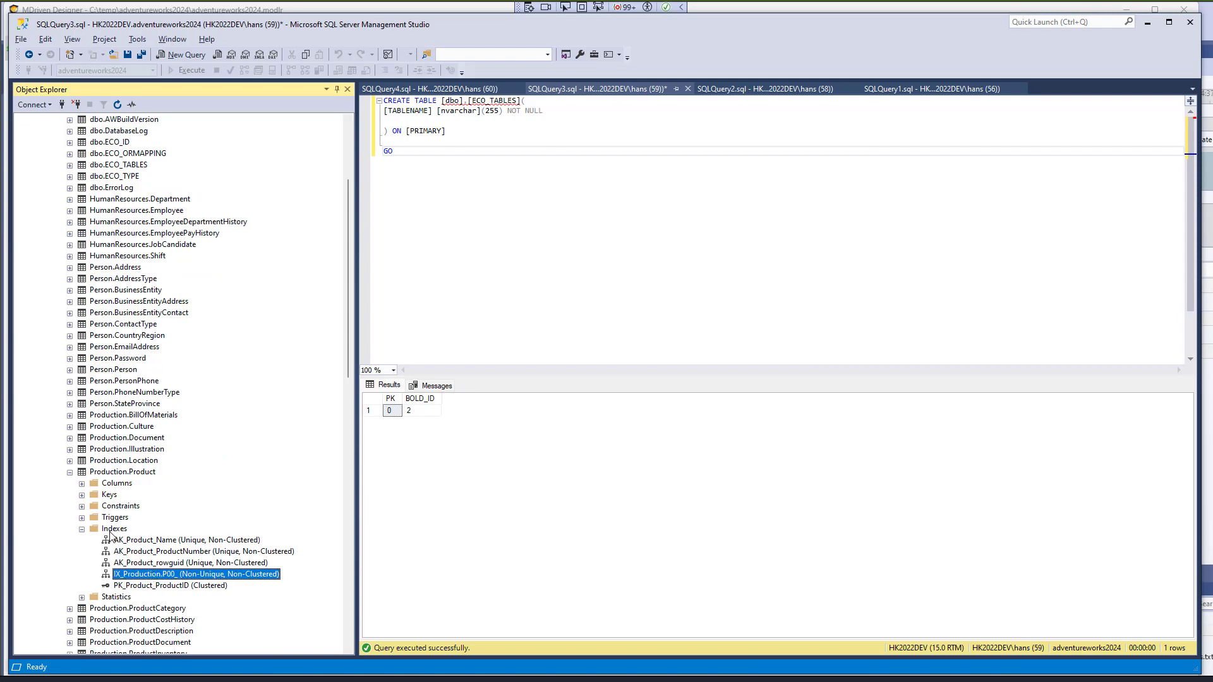
right_click(163, 575)
scroll(129, 591, "down", 3)
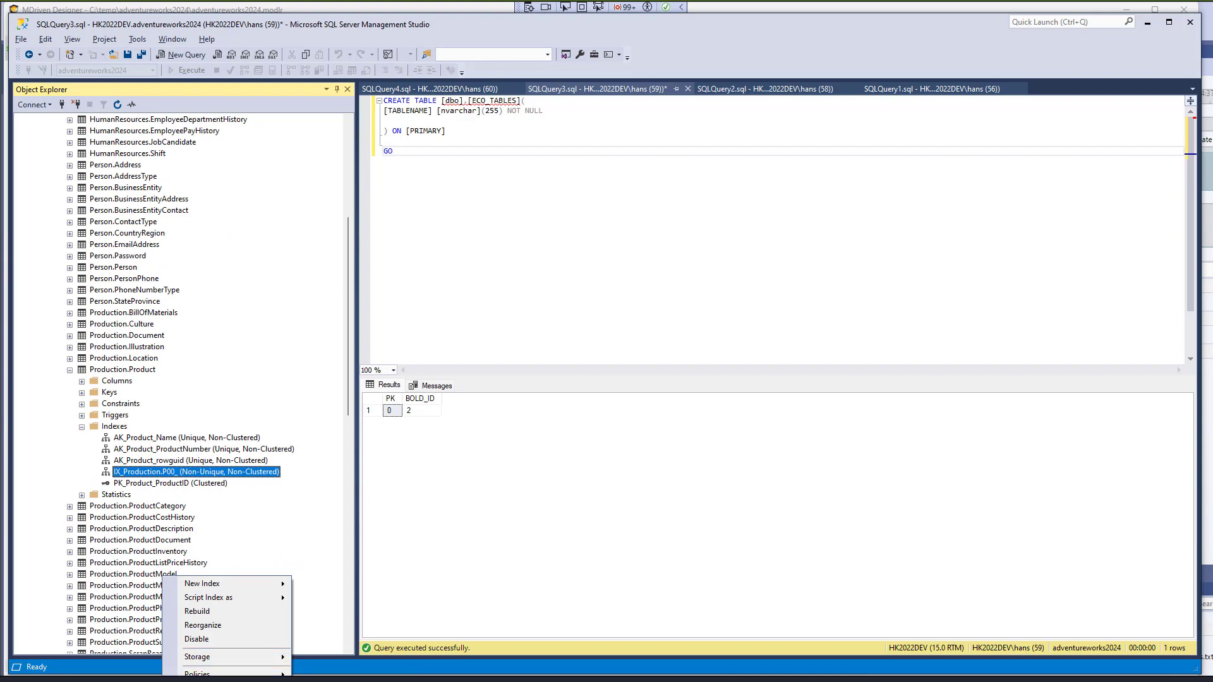
left_click(169, 490)
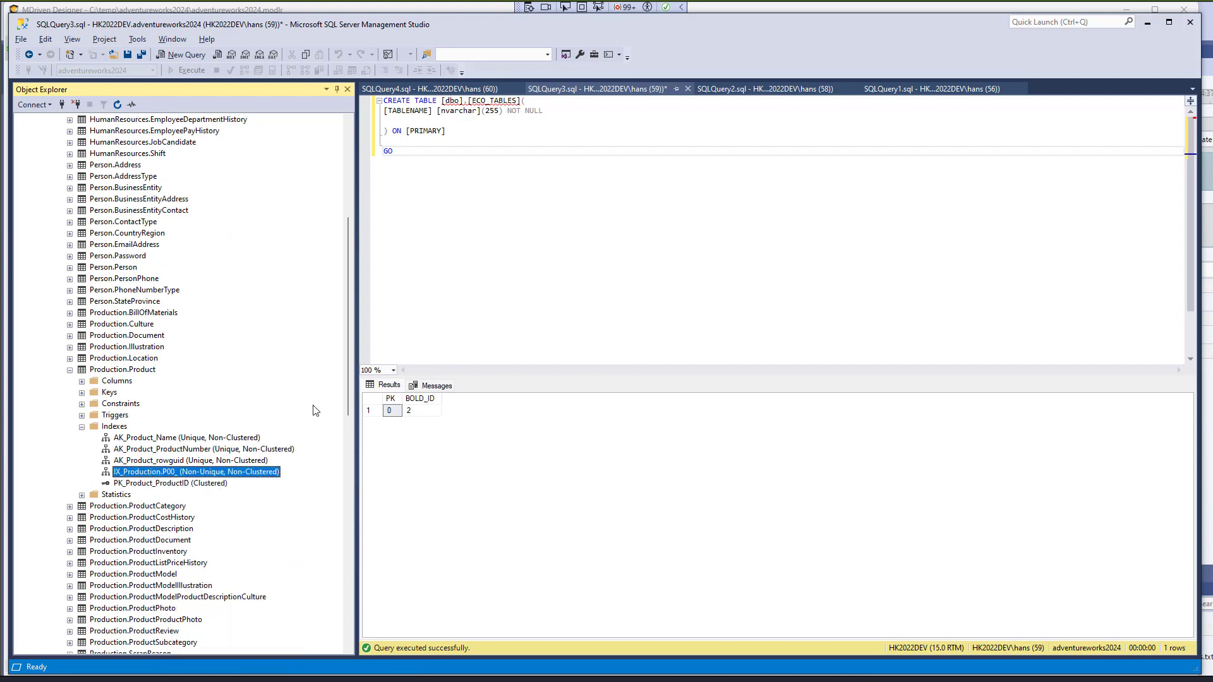
left_click_drag(345, 389, 345, 436)
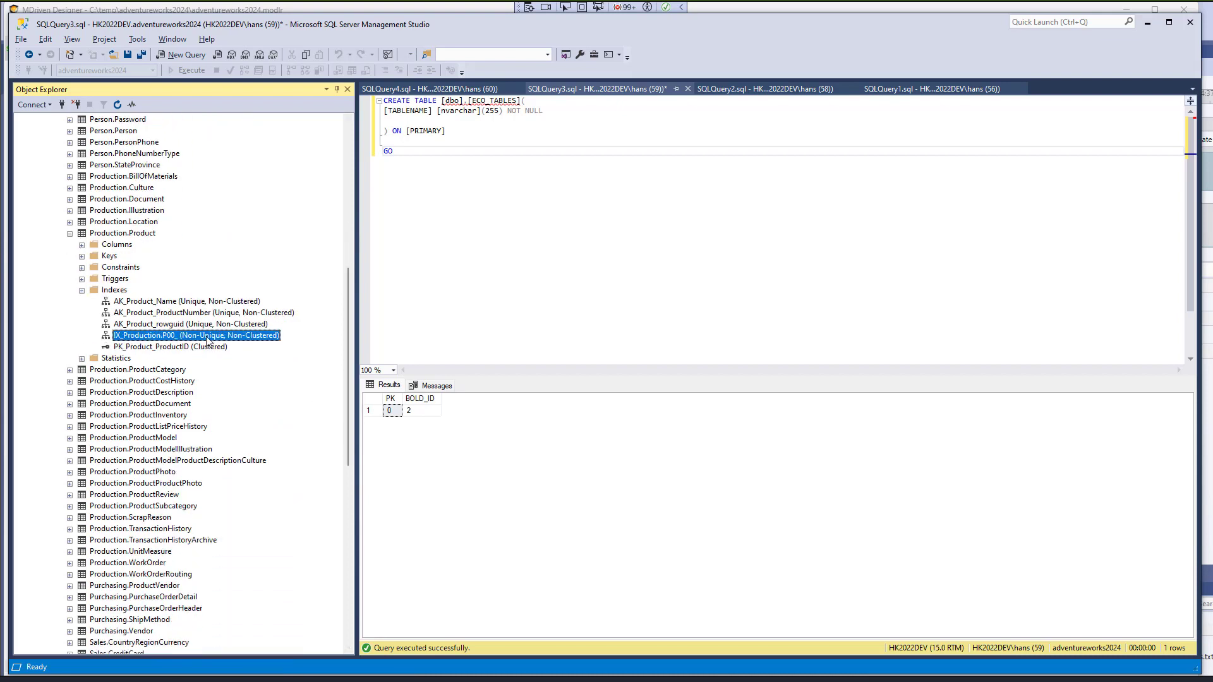
right_click(207, 339)
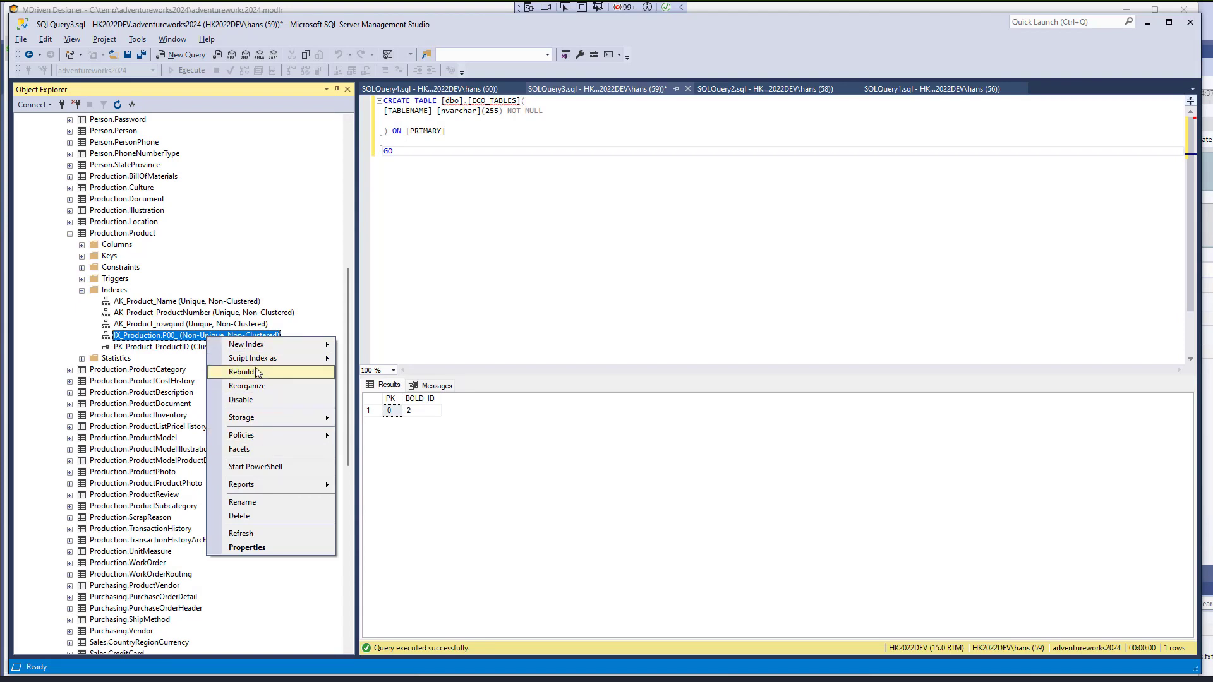
left_click(243, 518)
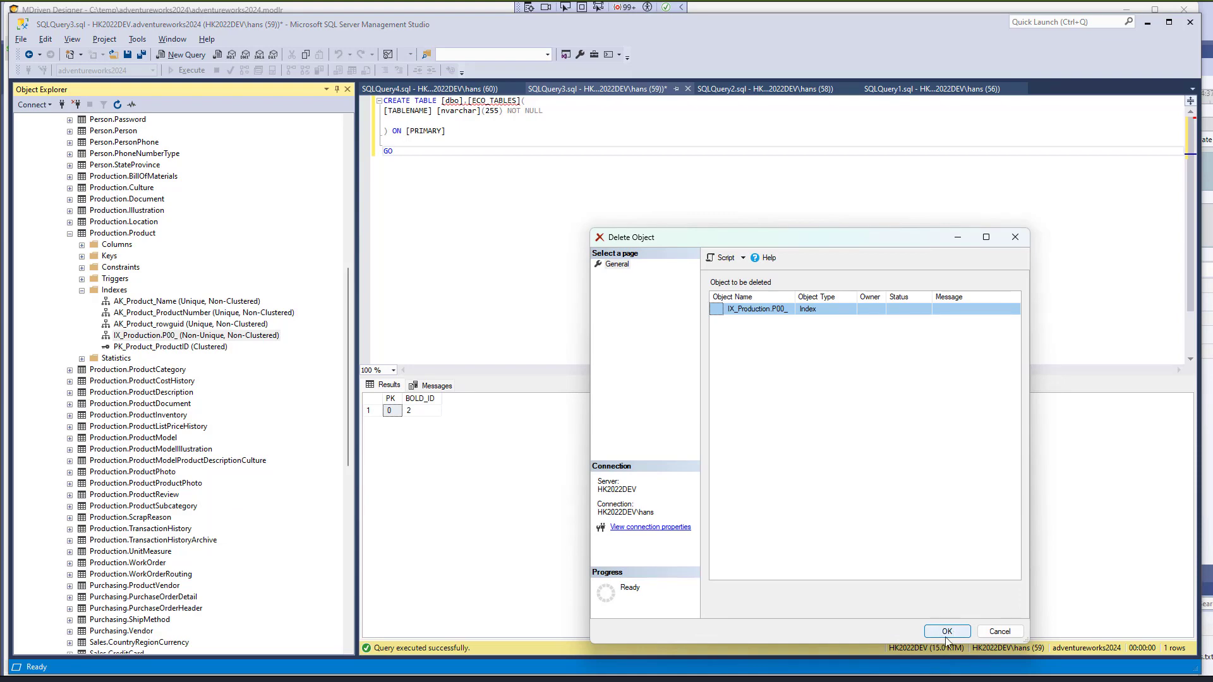
left_click(946, 636)
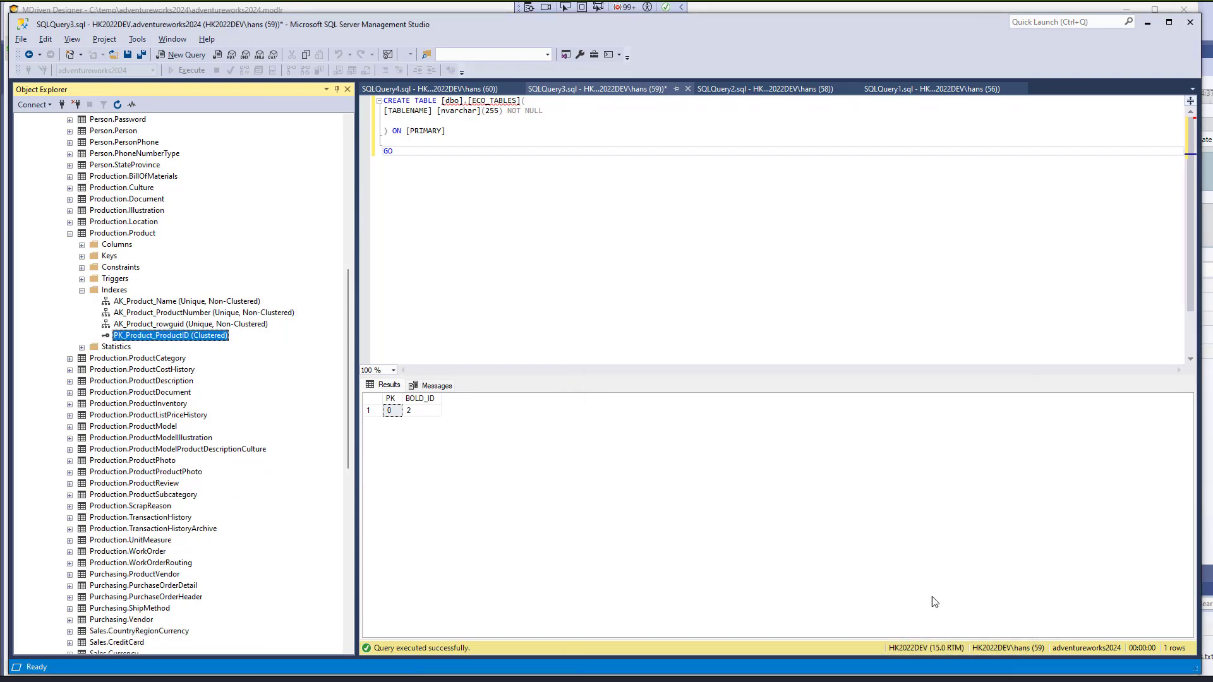
key("alt+Tab")
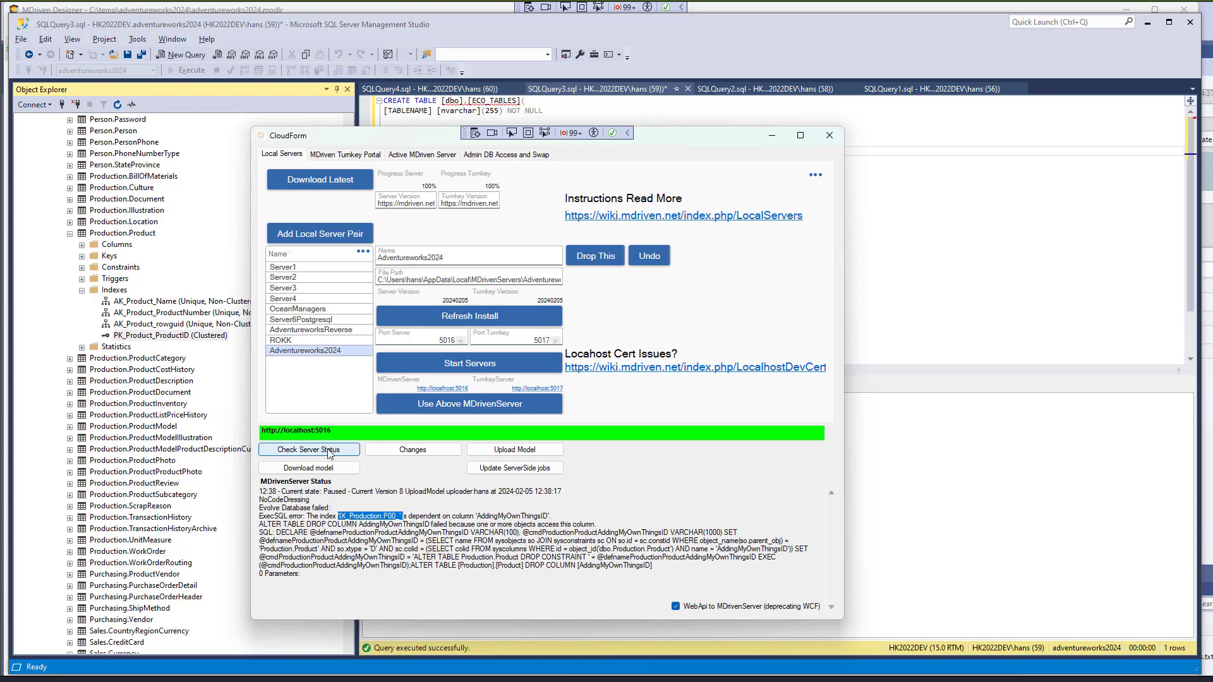
- Re-upload the model and recheck server status until the evolve reports success
left_click(515, 450)
left_click(328, 455)
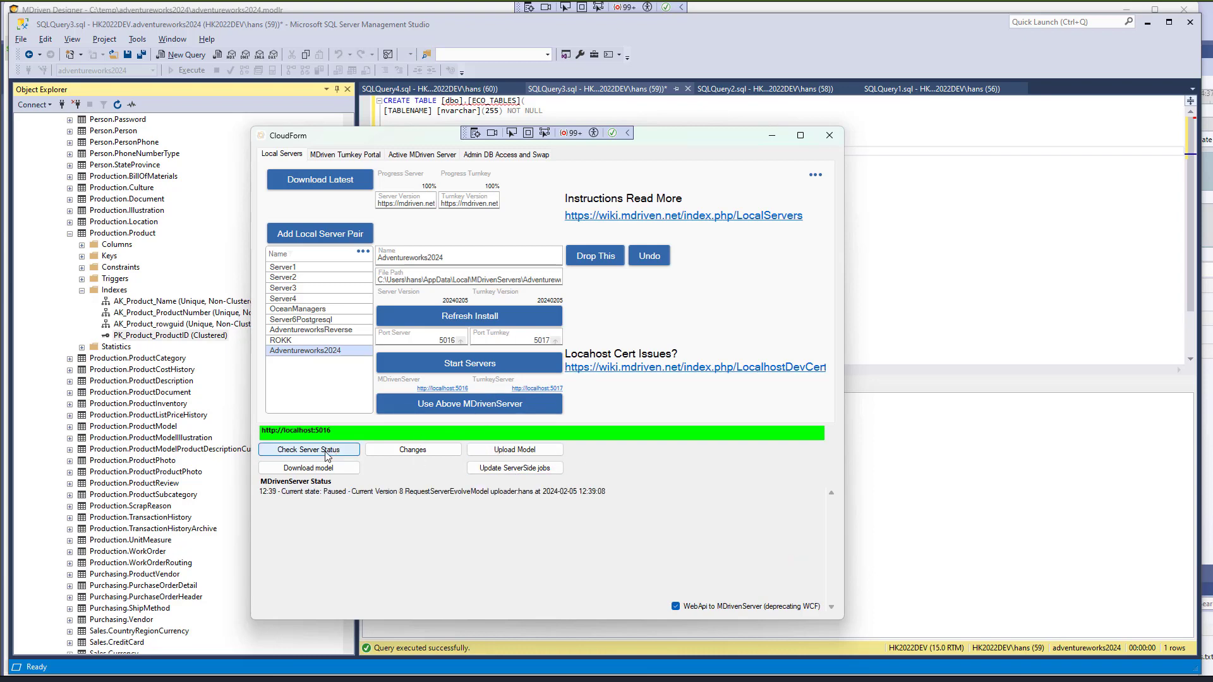
left_click(328, 455)
left_click(324, 457)
scroll(334, 516, "down", 6)
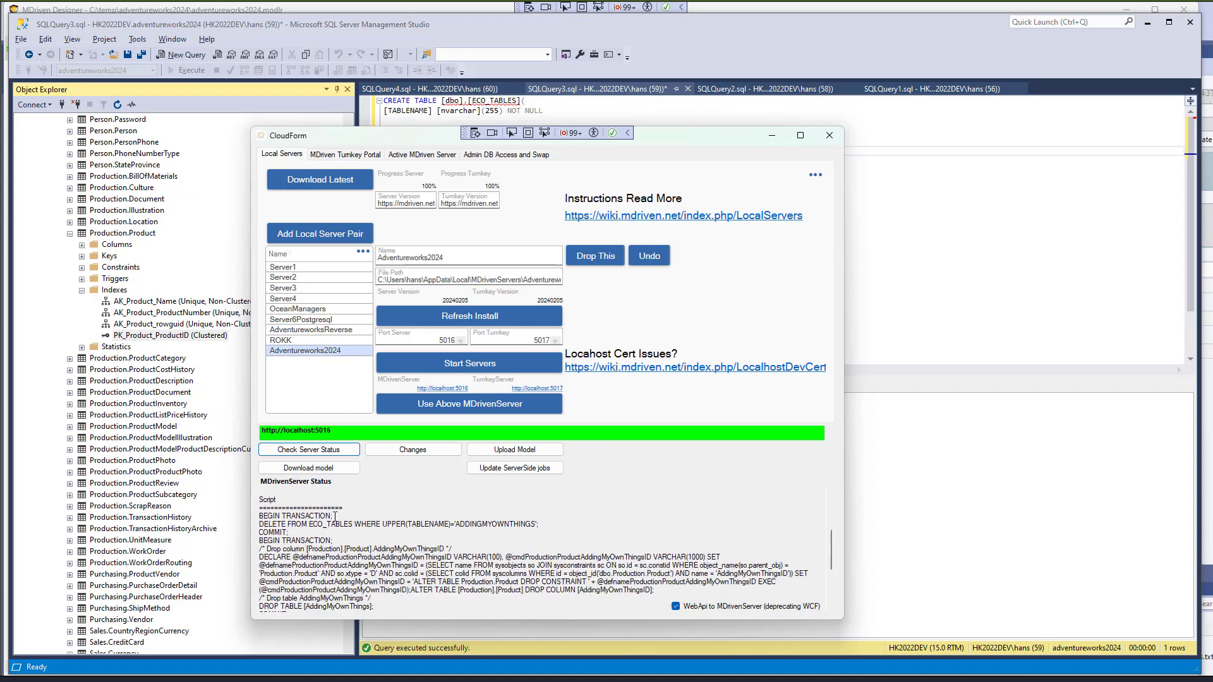
scroll(335, 516, "down", 1)
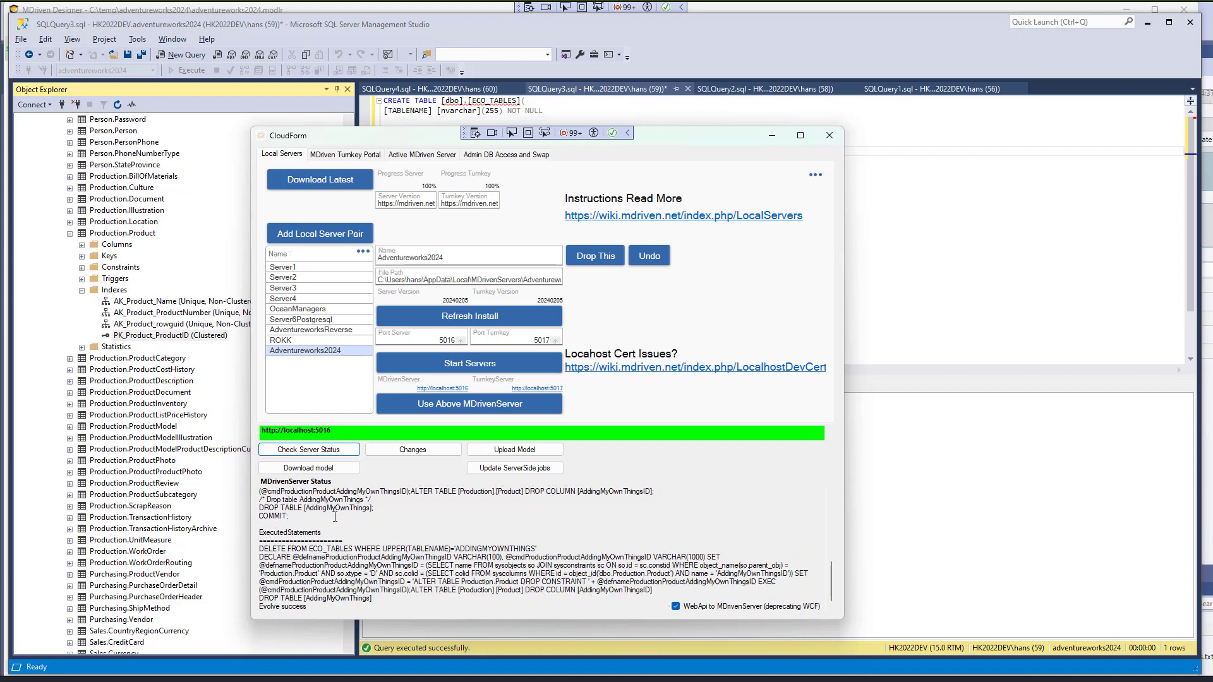
- Refresh the Tables folder in the SSMS object tree
left_click(120, 233)
scroll(120, 236, "up", 9)
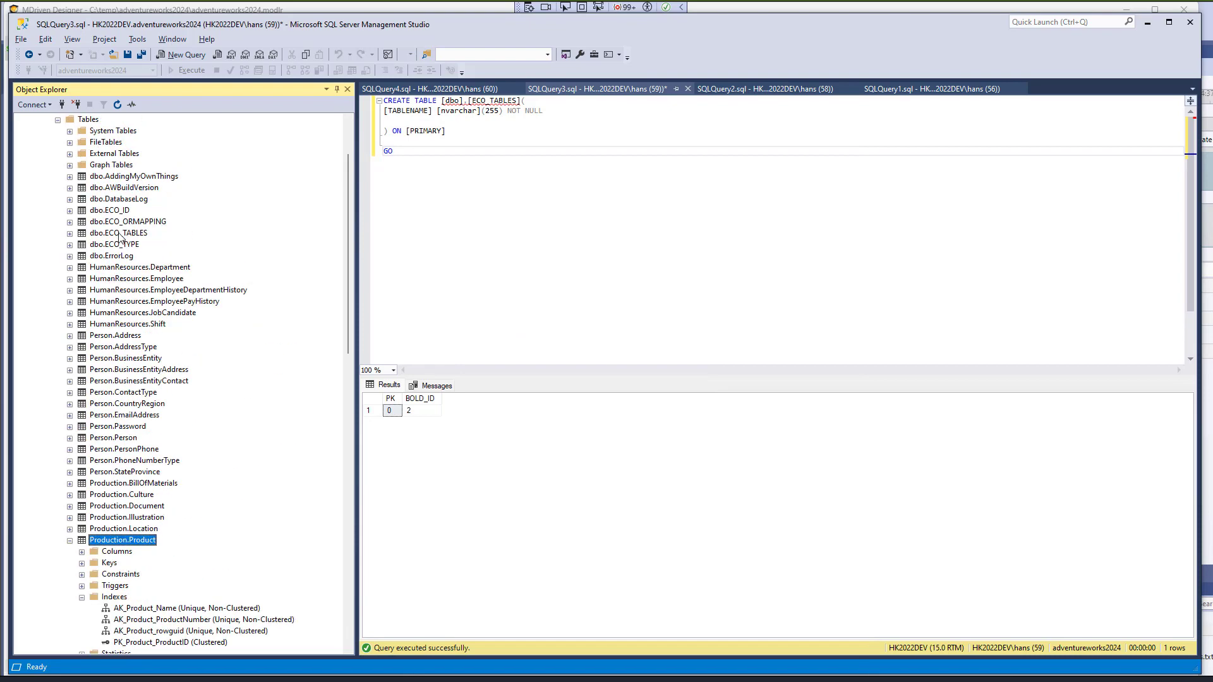
scroll(120, 235, "up", 3)
right_click(87, 198)
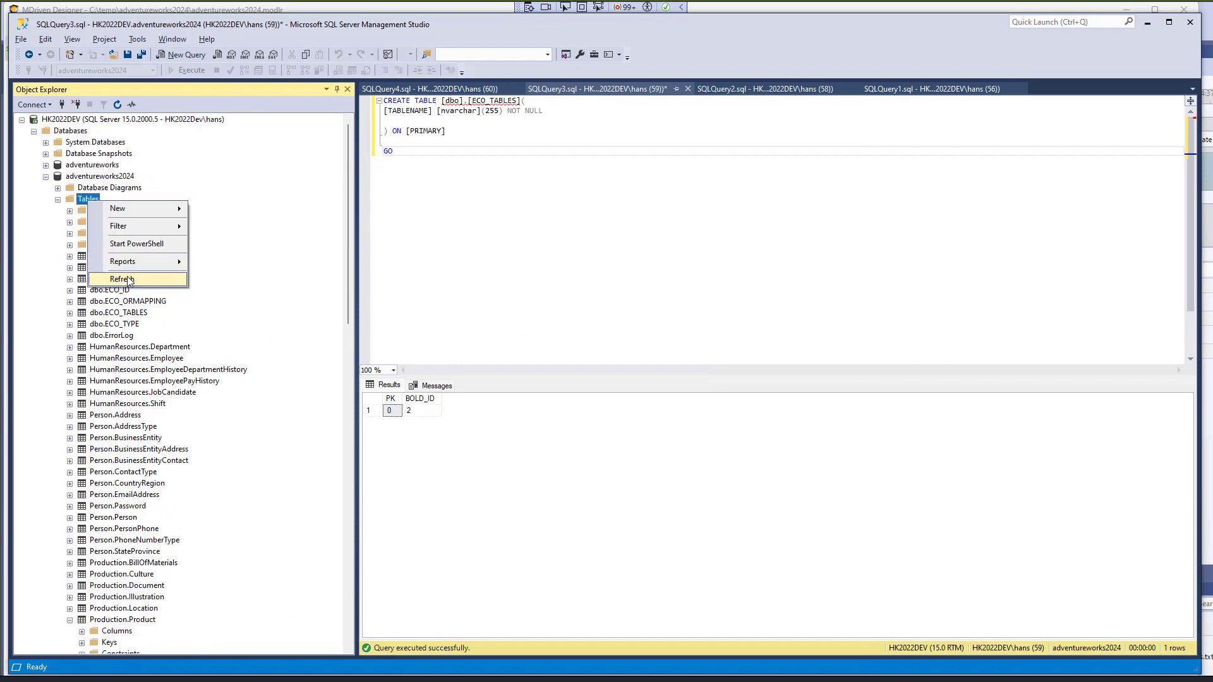
left_click(122, 278)
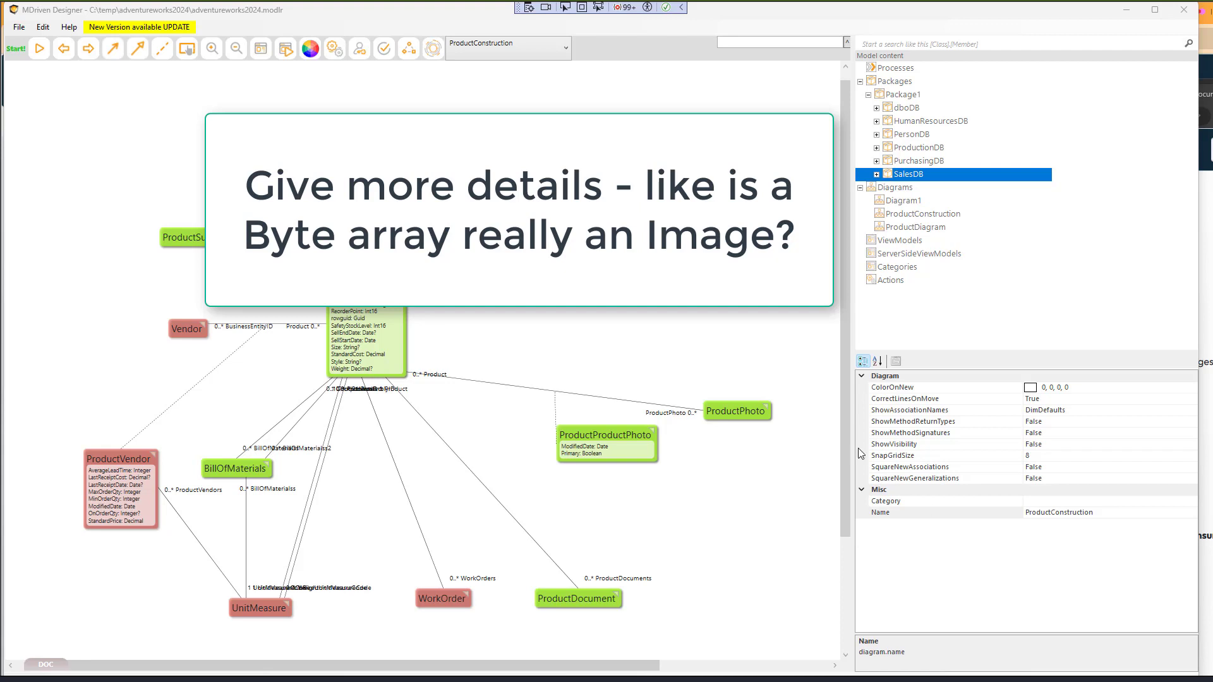
- Open a focused diagram of the ProductPhoto class and select ThumbNailPhoto
left_click(746, 418)
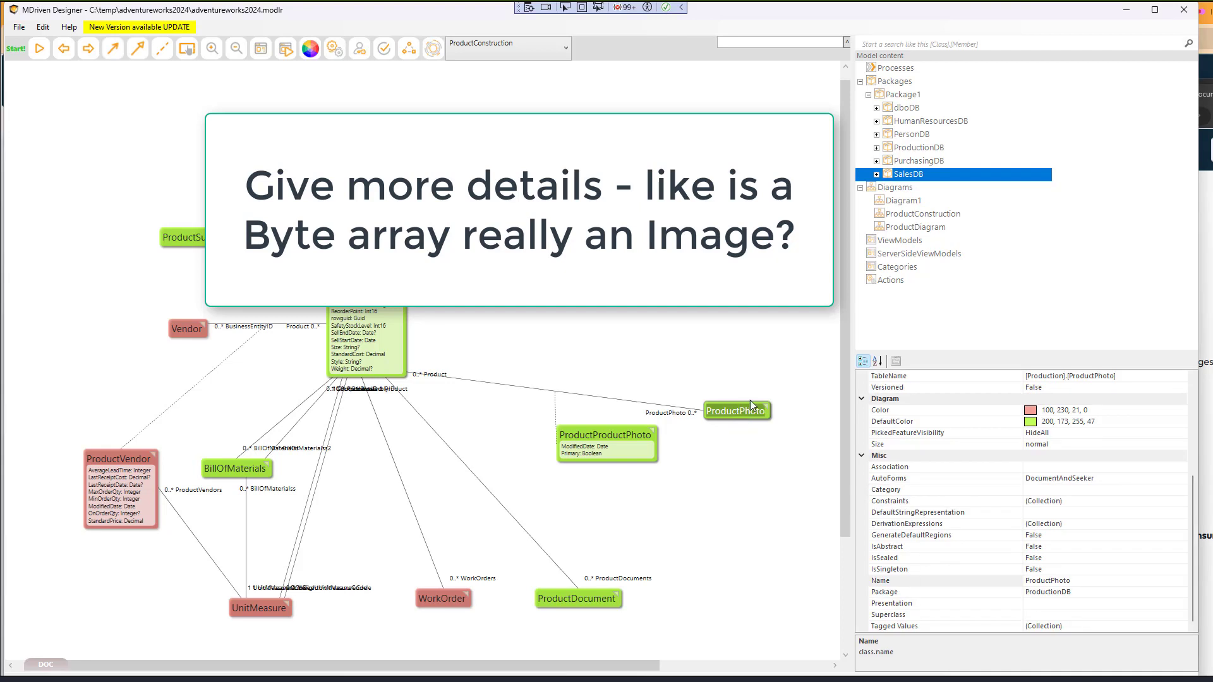
double_click(740, 409)
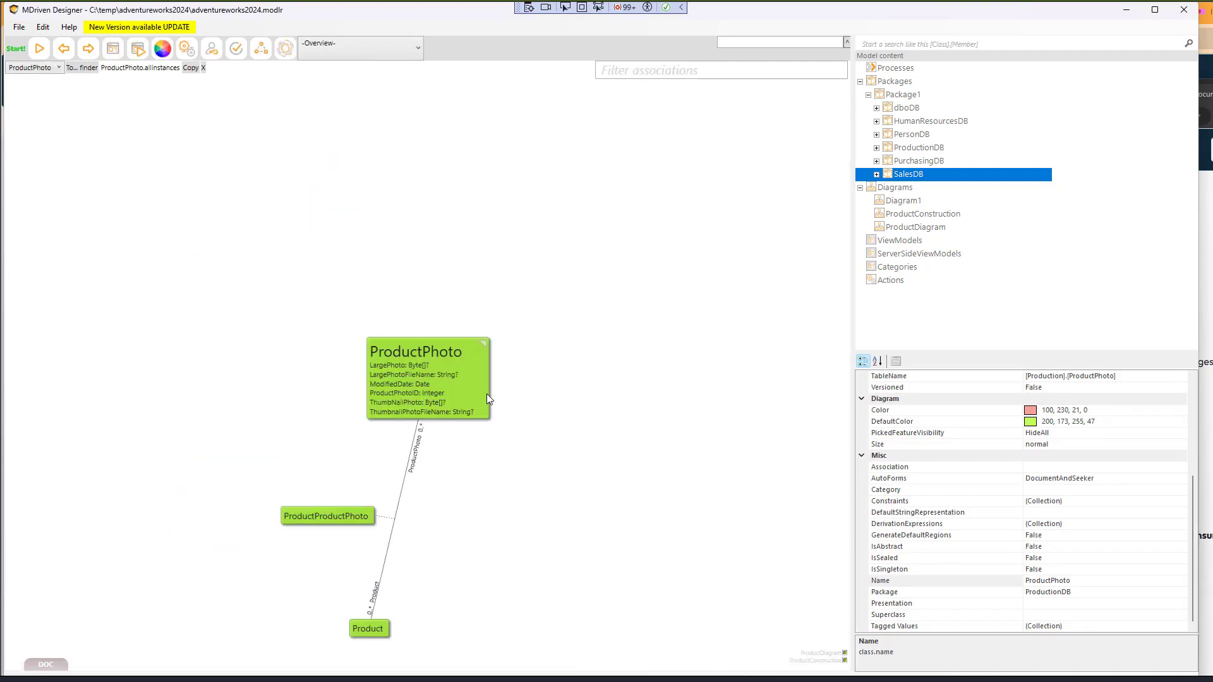
left_click(391, 394)
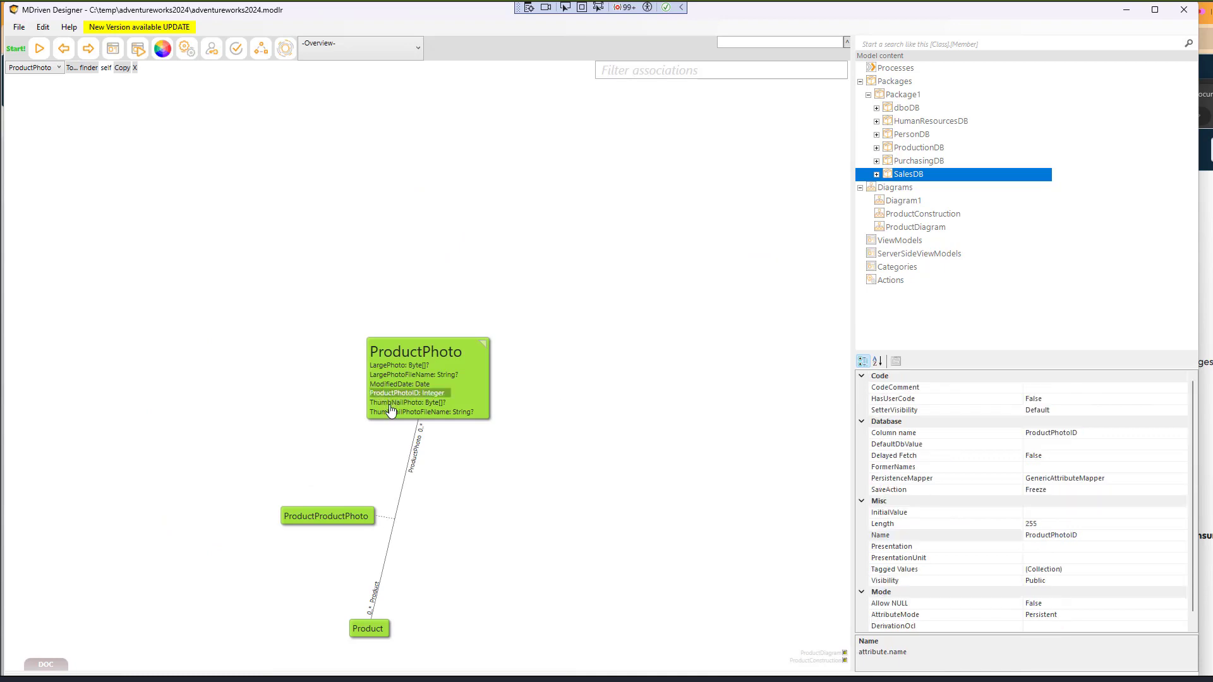
left_click(394, 405)
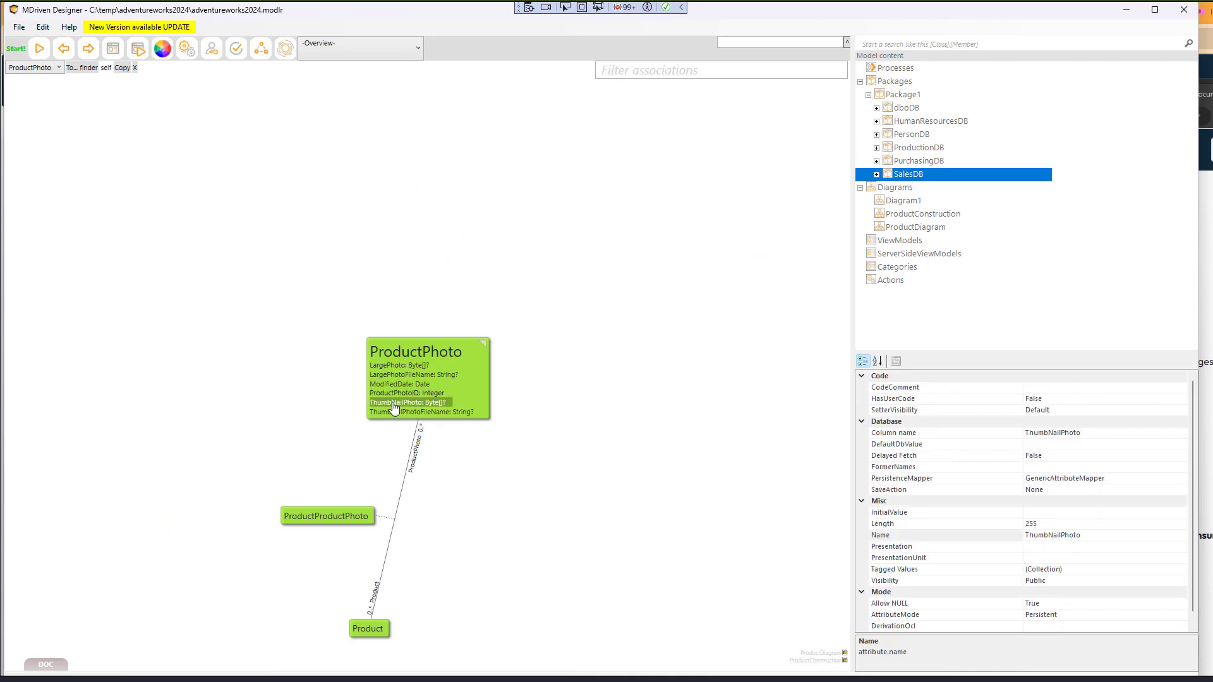
scroll(1185, 567, "down", 1)
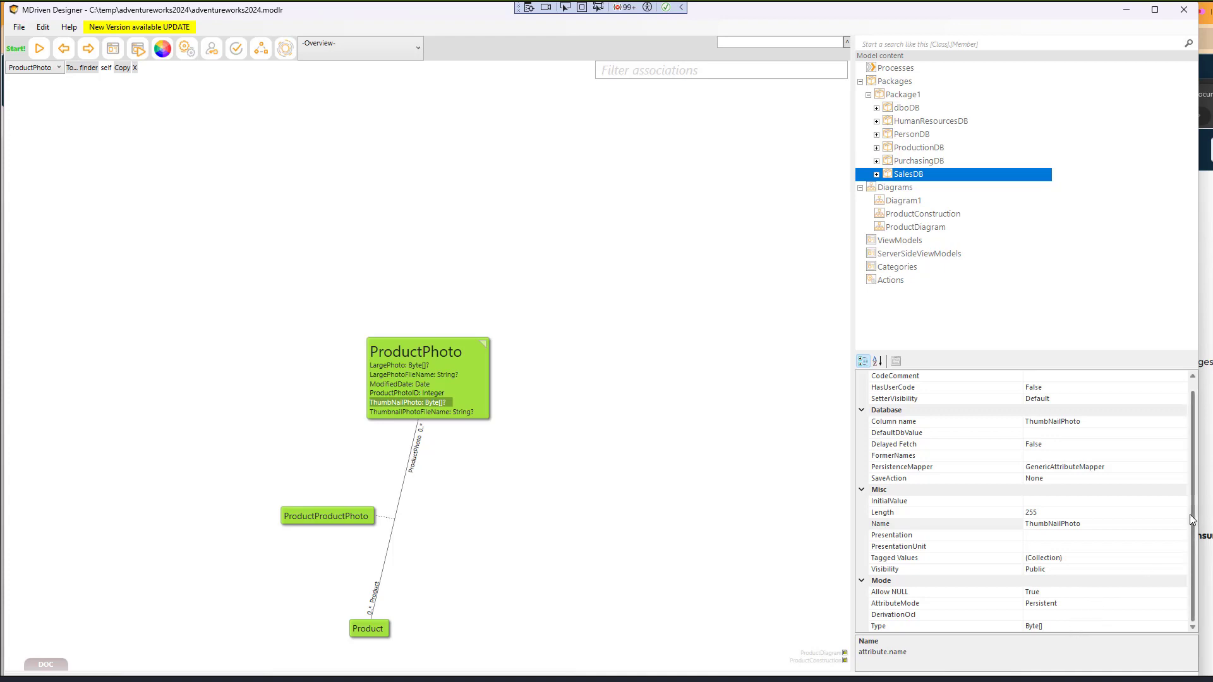
scroll(1197, 518, "up", 1)
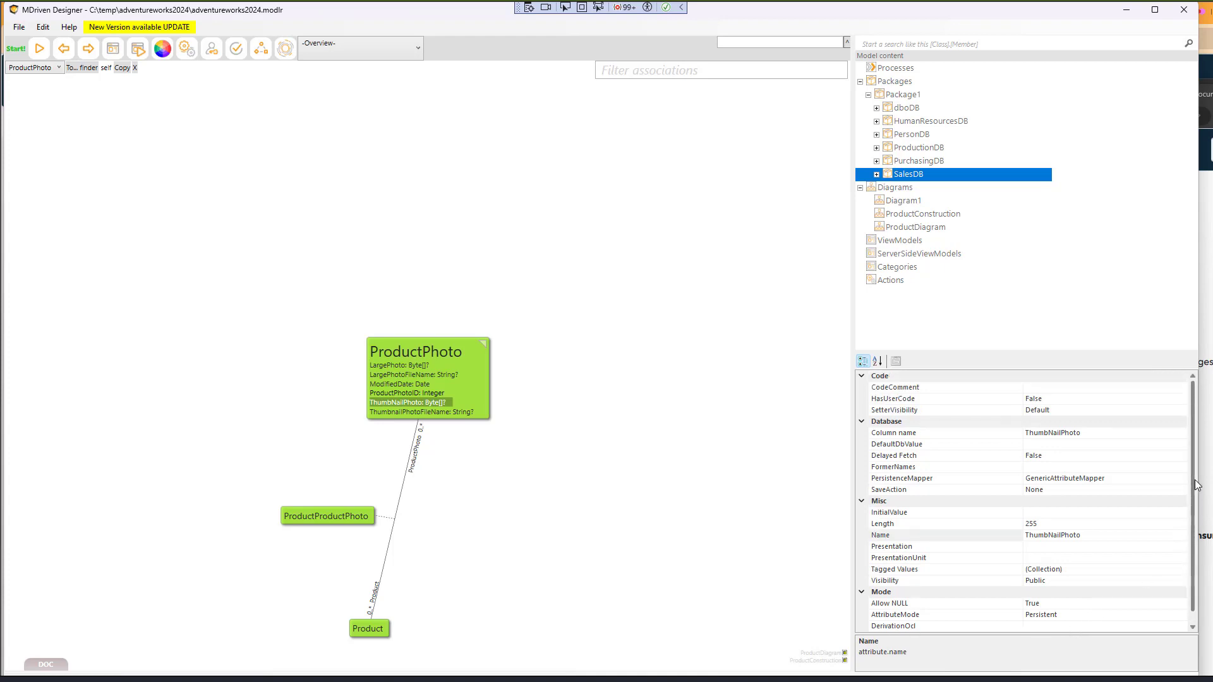
- Change ThumbNailPhoto's type from Byte[]? to Blob
left_click(442, 408)
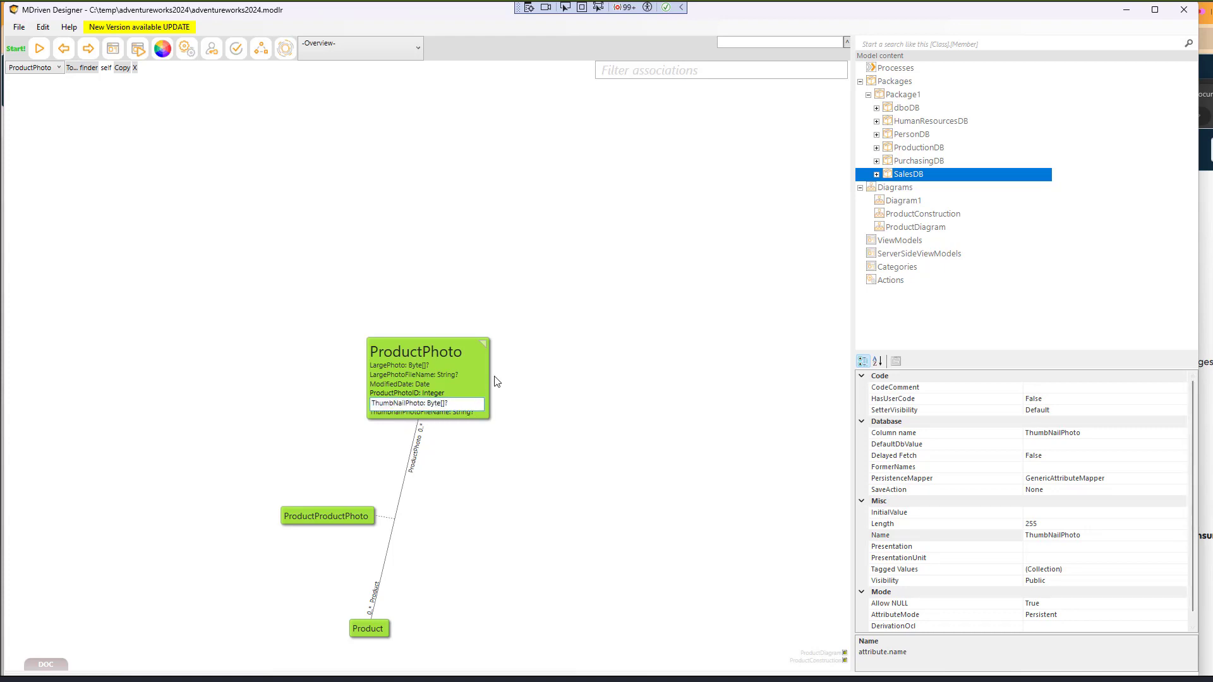
key("ctrl+shift+Left")
key("ctrl+shift+Left")
type("Blob")
key("Return")
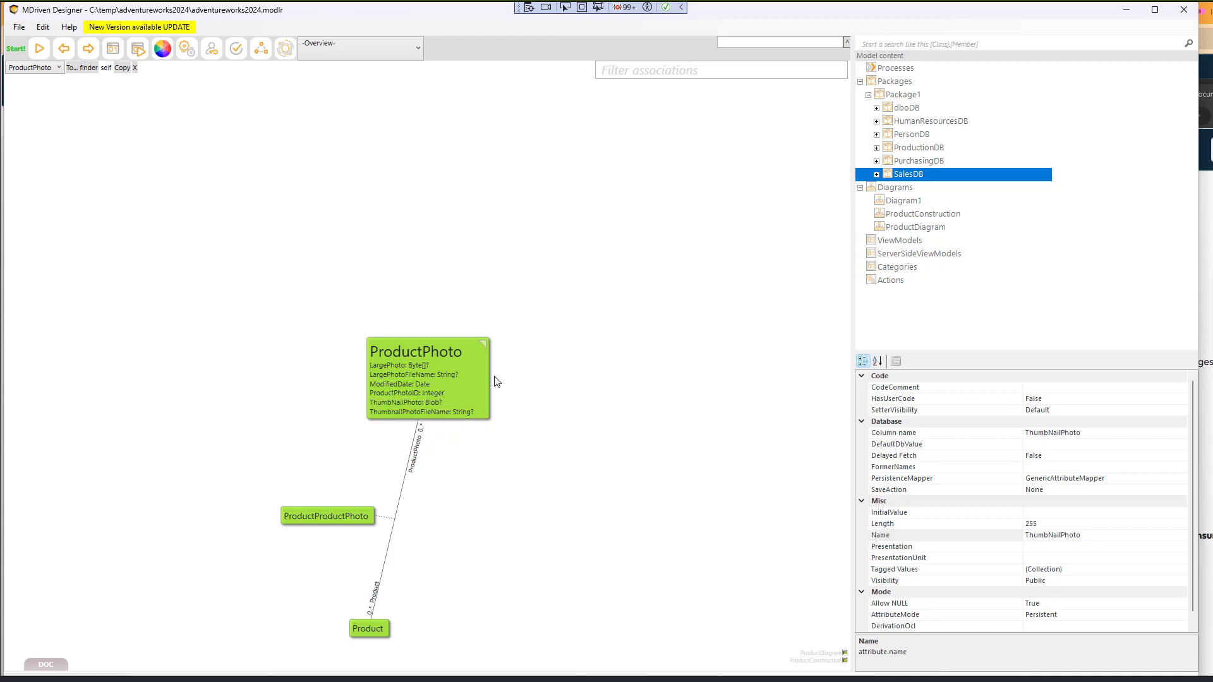
- Set ThumbNailPhoto's BlobType property to Image
left_click(404, 402)
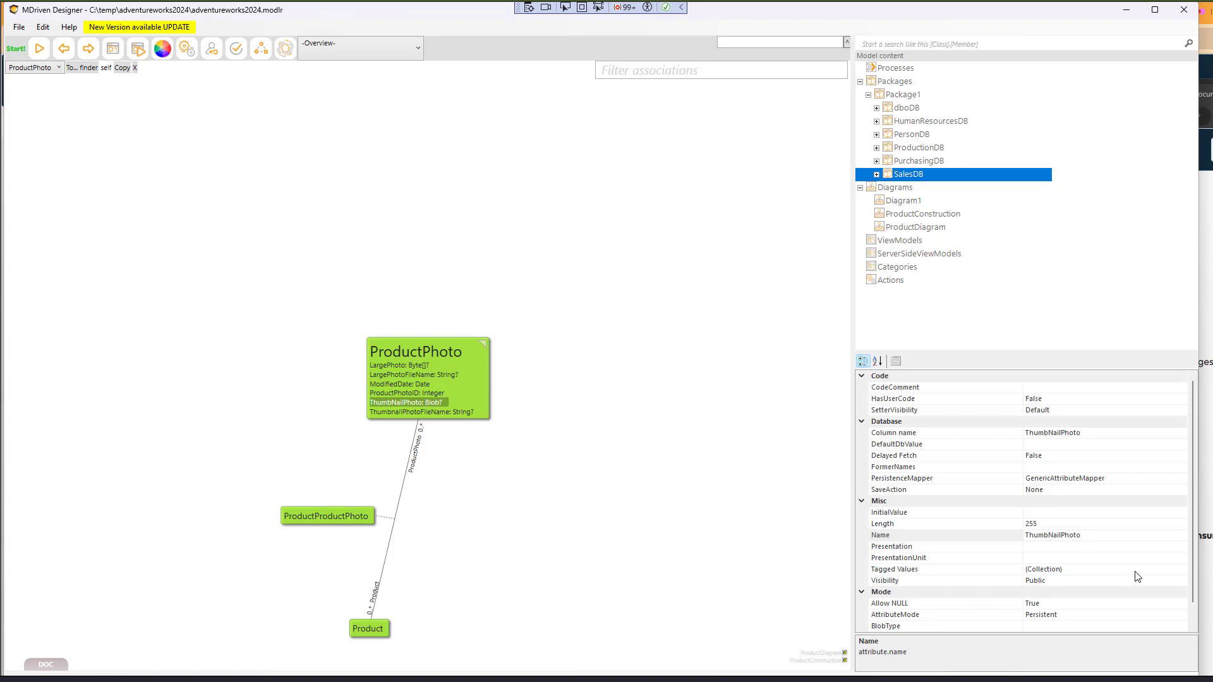
scroll(1197, 551, "down", 1)
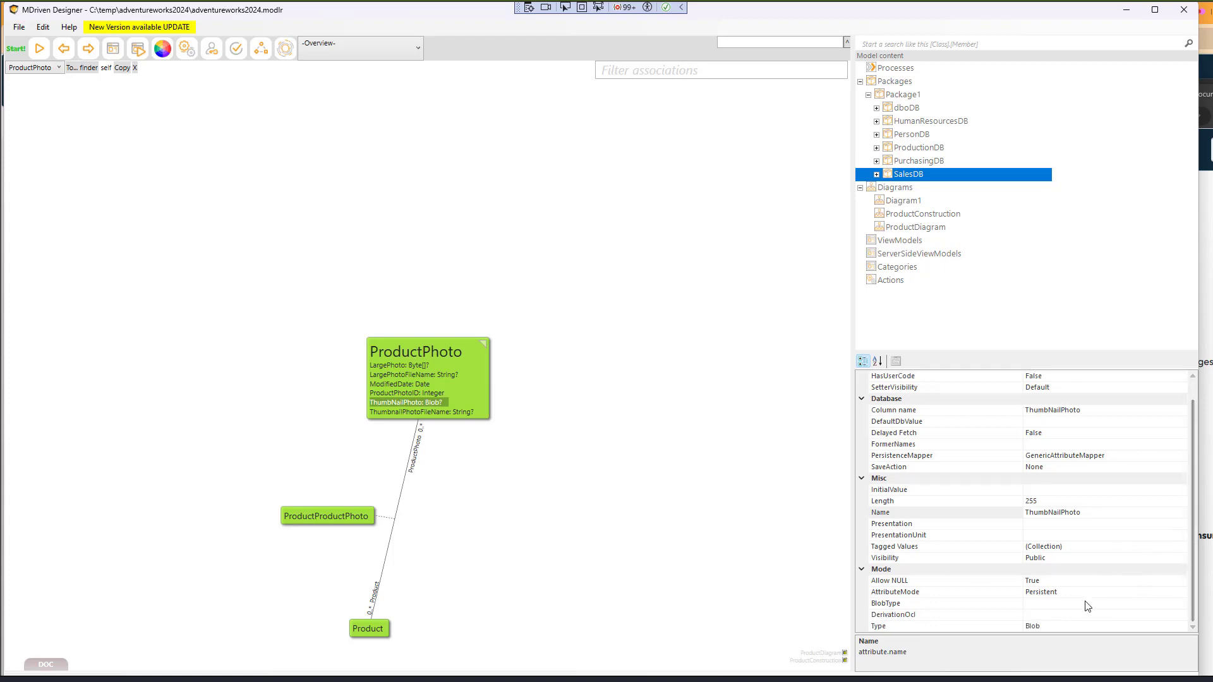
left_click(1146, 604)
left_click(1179, 603)
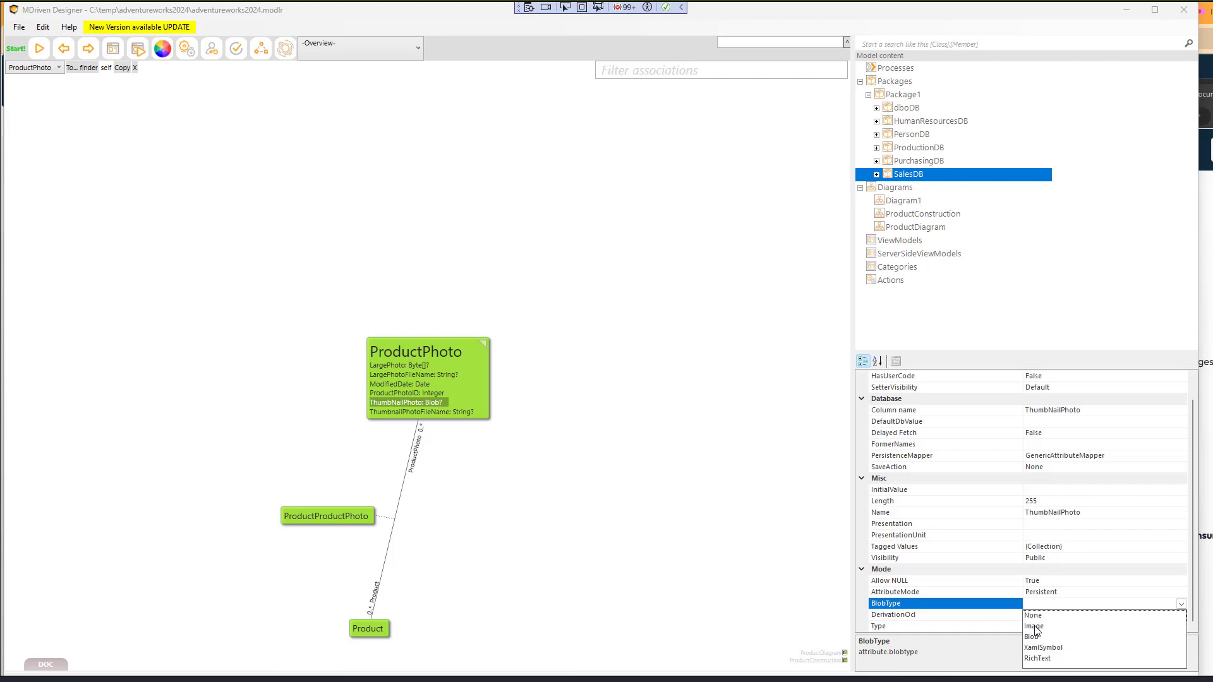
left_click(1034, 626)
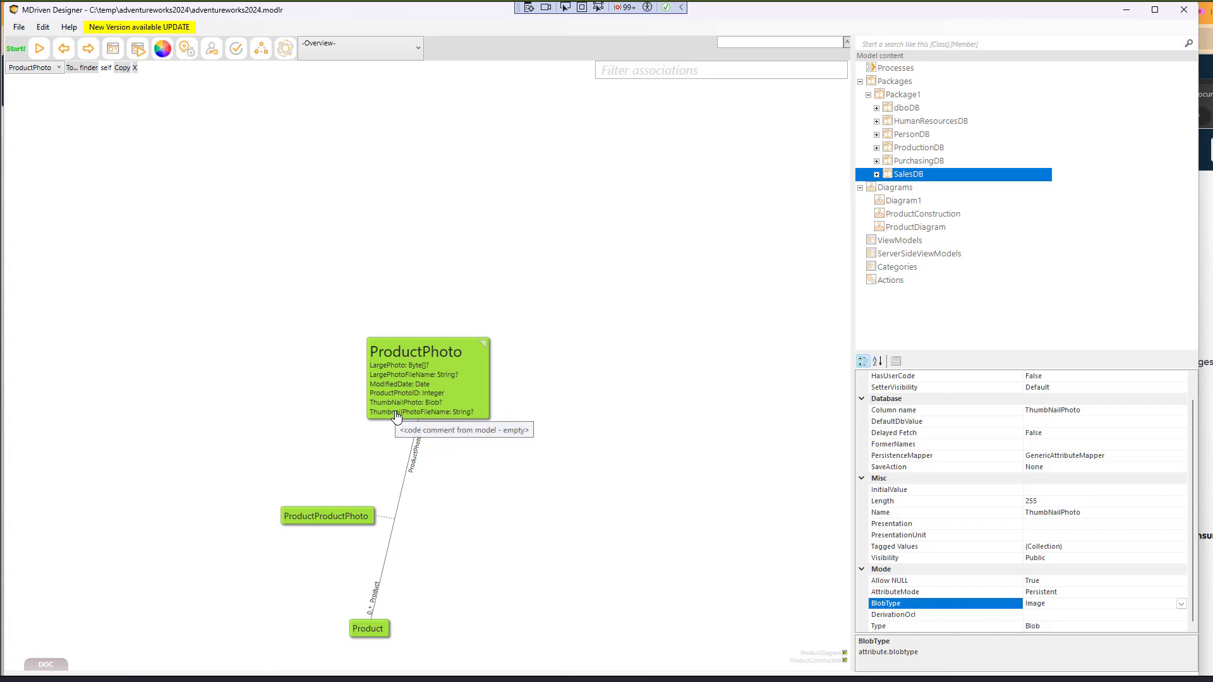
- Change LargePhoto's type to Blob
left_click(386, 366)
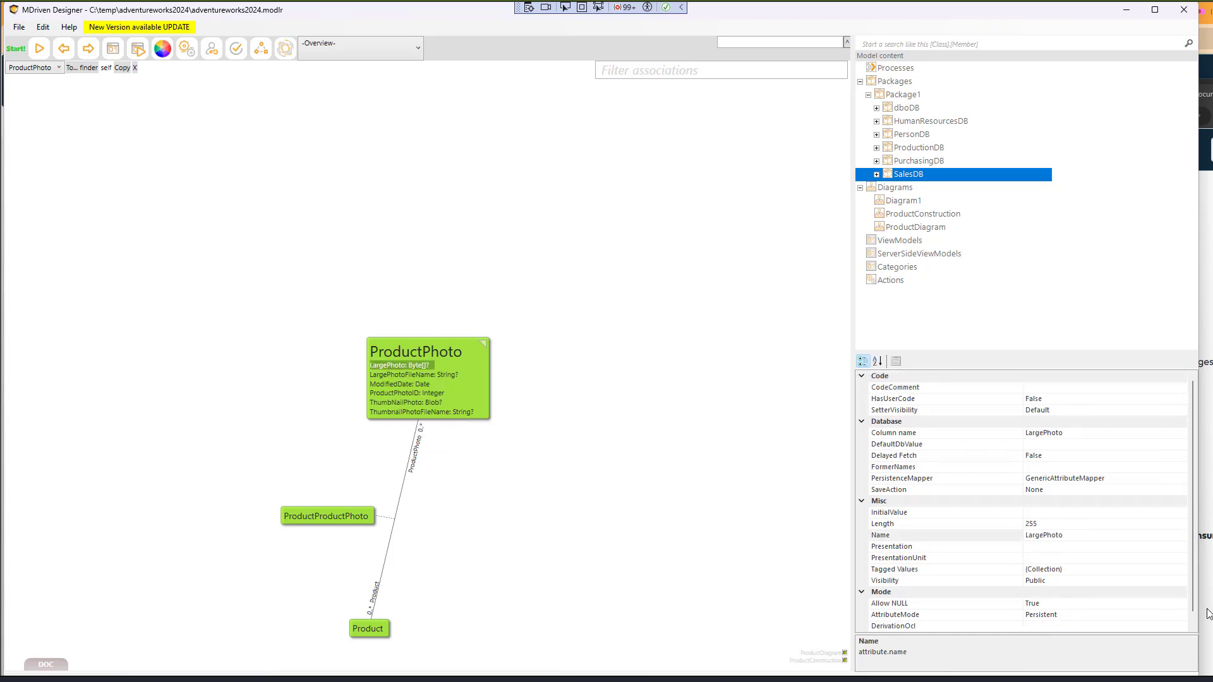
left_click(1036, 626)
type("Blob")
key("Return")
left_click(896, 43)
- Search the model for 'Photo', start the prototype, and inspect ProductPhoto in the OCL debugger
type("Photo")
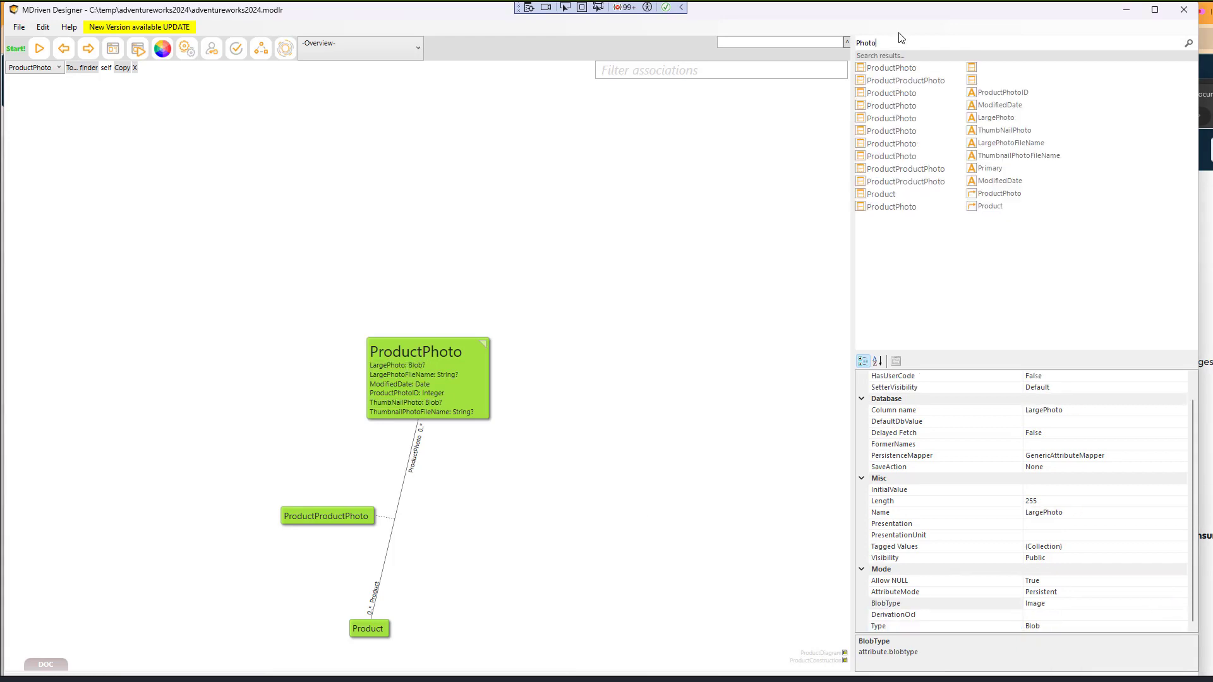
left_click(888, 195)
left_click(40, 49)
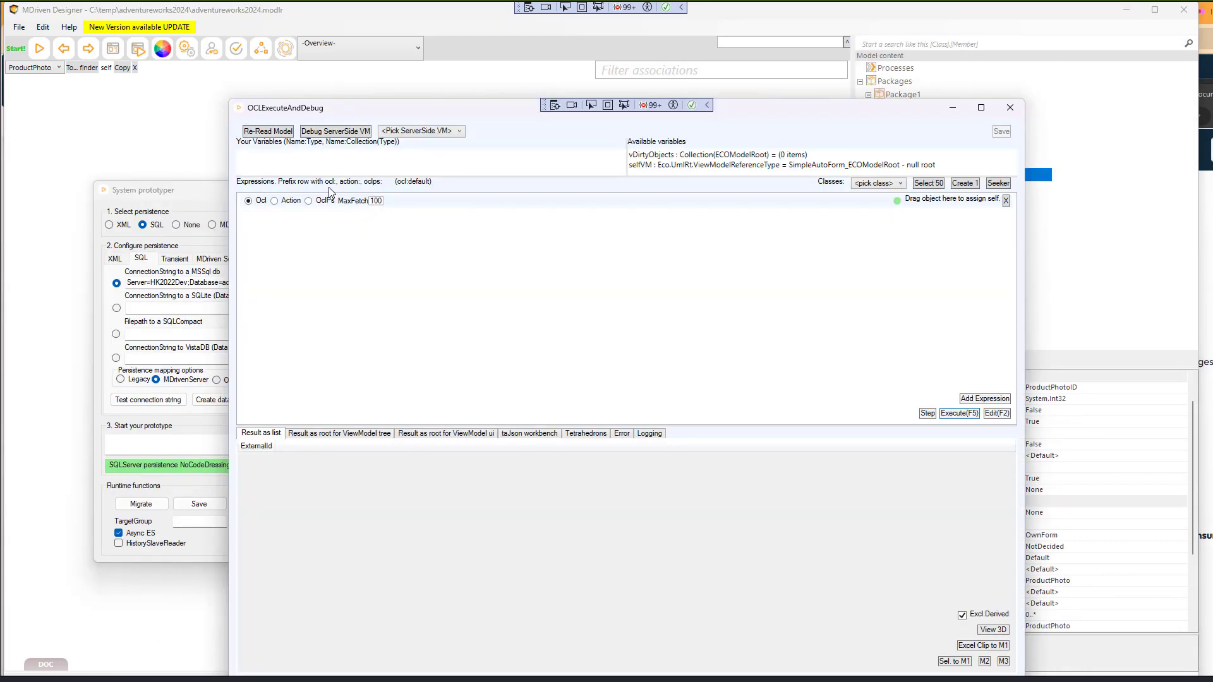
left_click(891, 184)
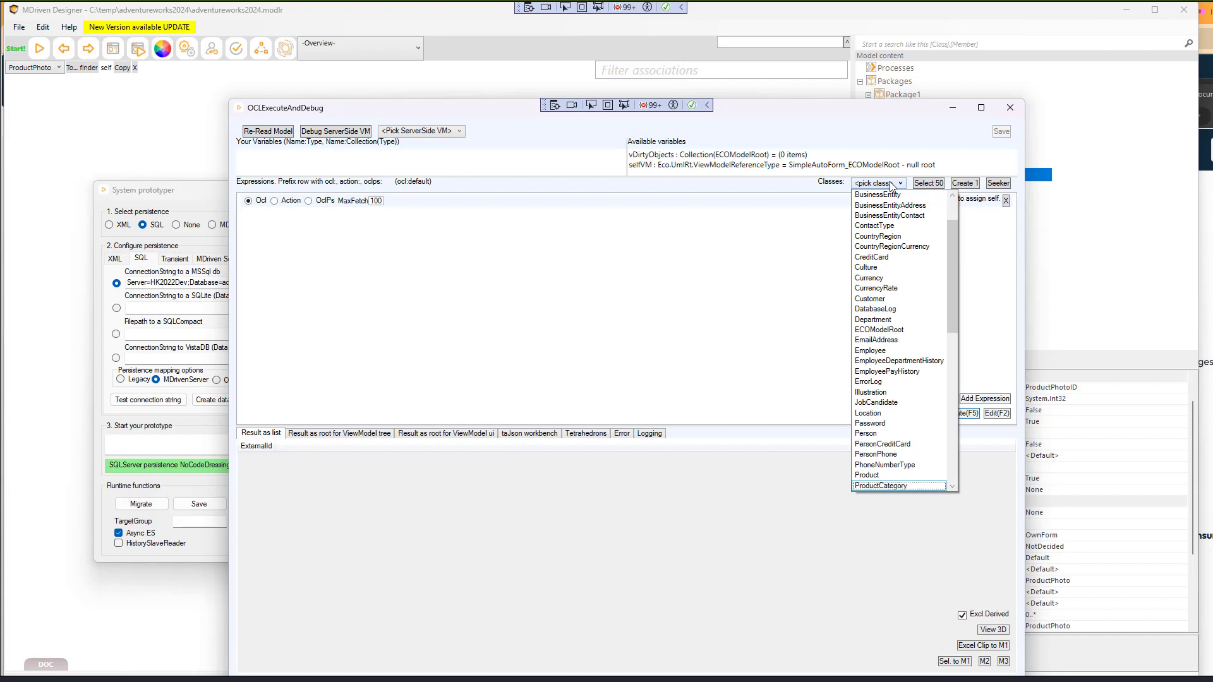
scroll(891, 184, "down", 2)
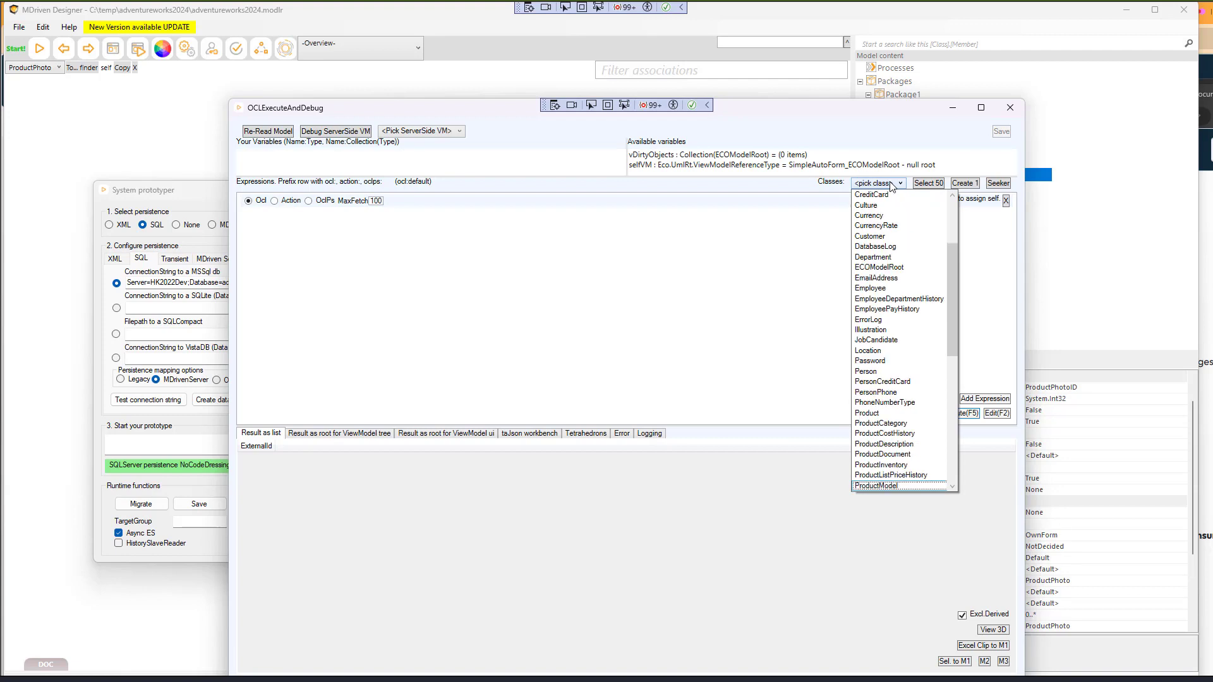
scroll(891, 184, "down", 1)
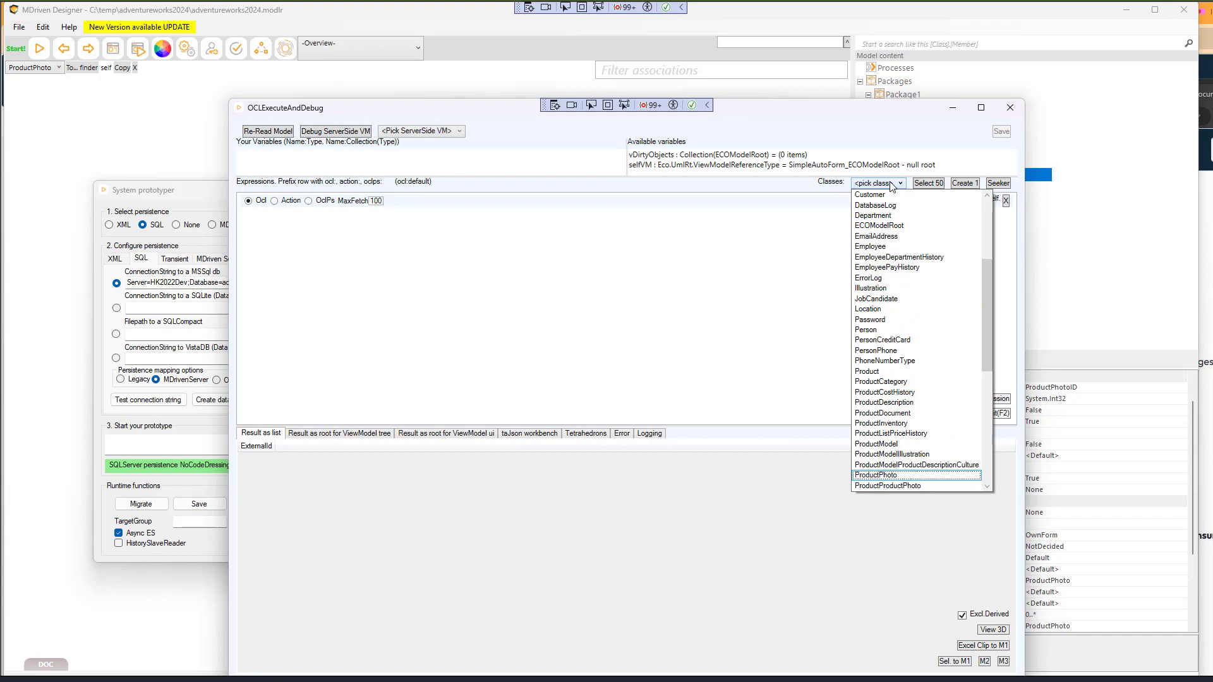
left_click(832, 202)
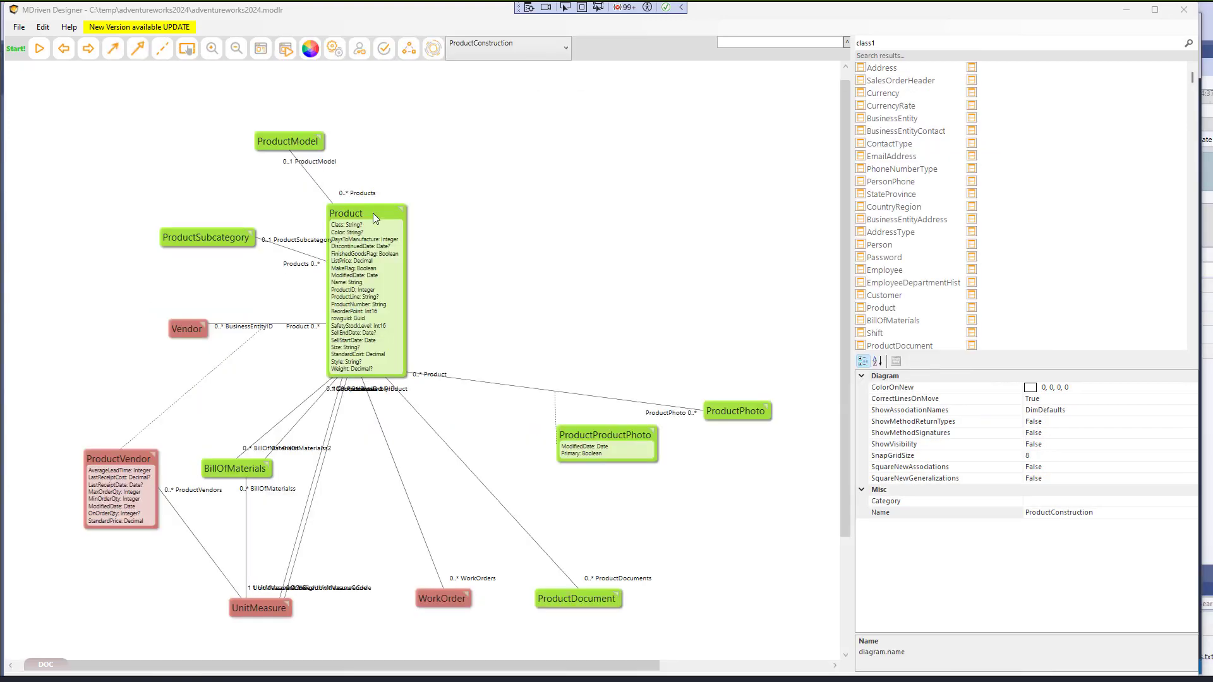
left_click(396, 295)
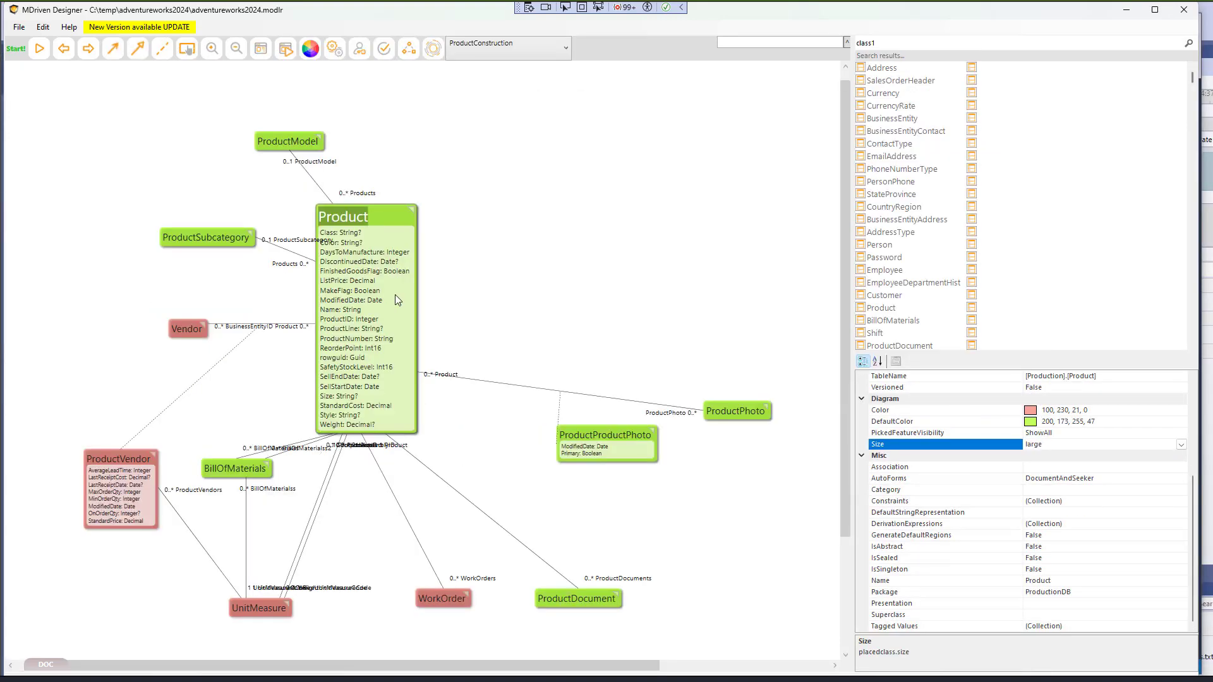
- Nudge the Product class slightly up and right, then open the ViewModel editor
left_click_drag(397, 299, 402, 290)
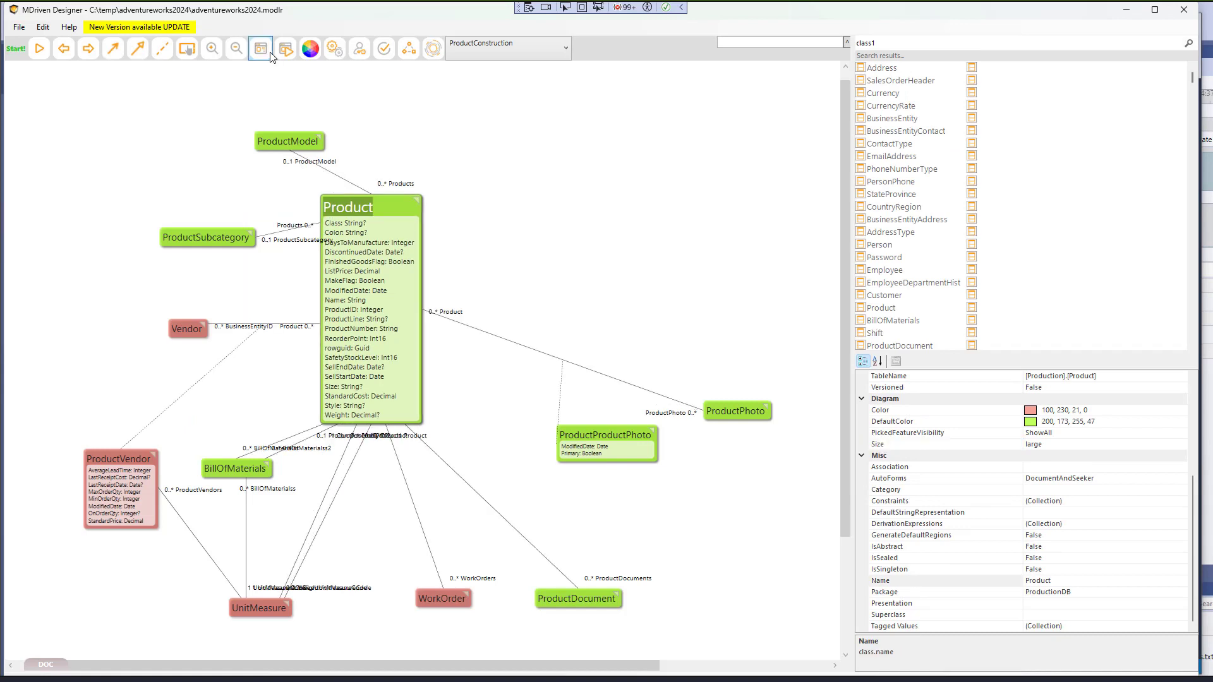
left_click(270, 53)
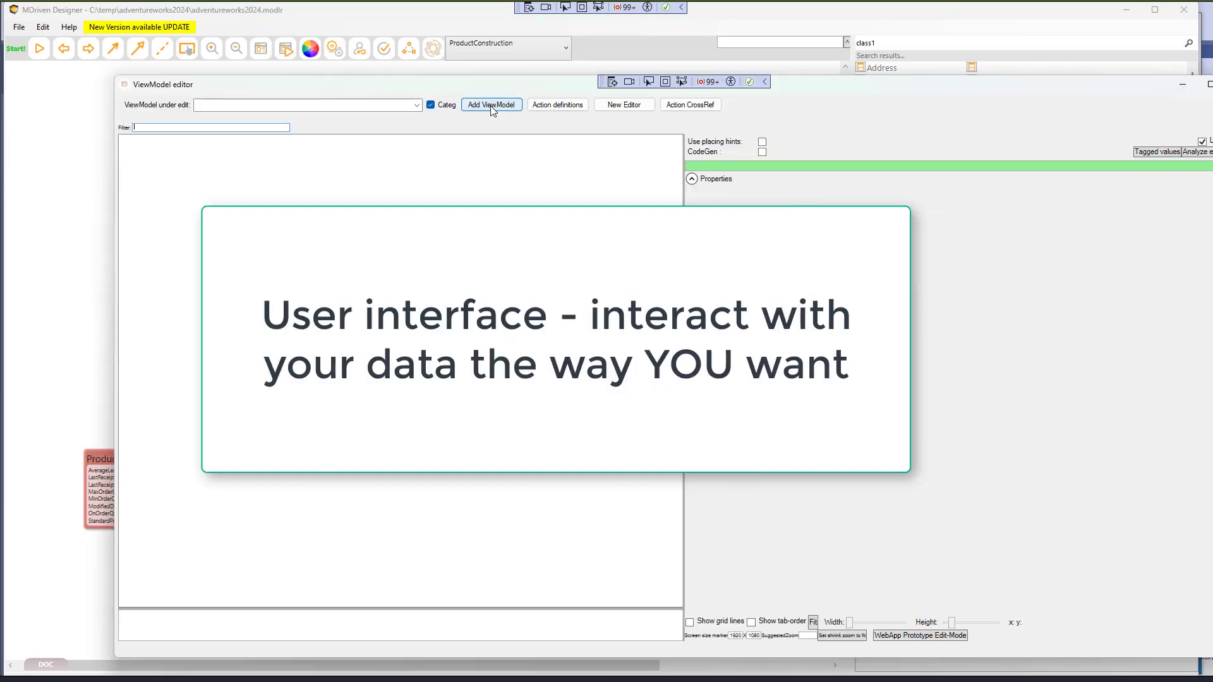